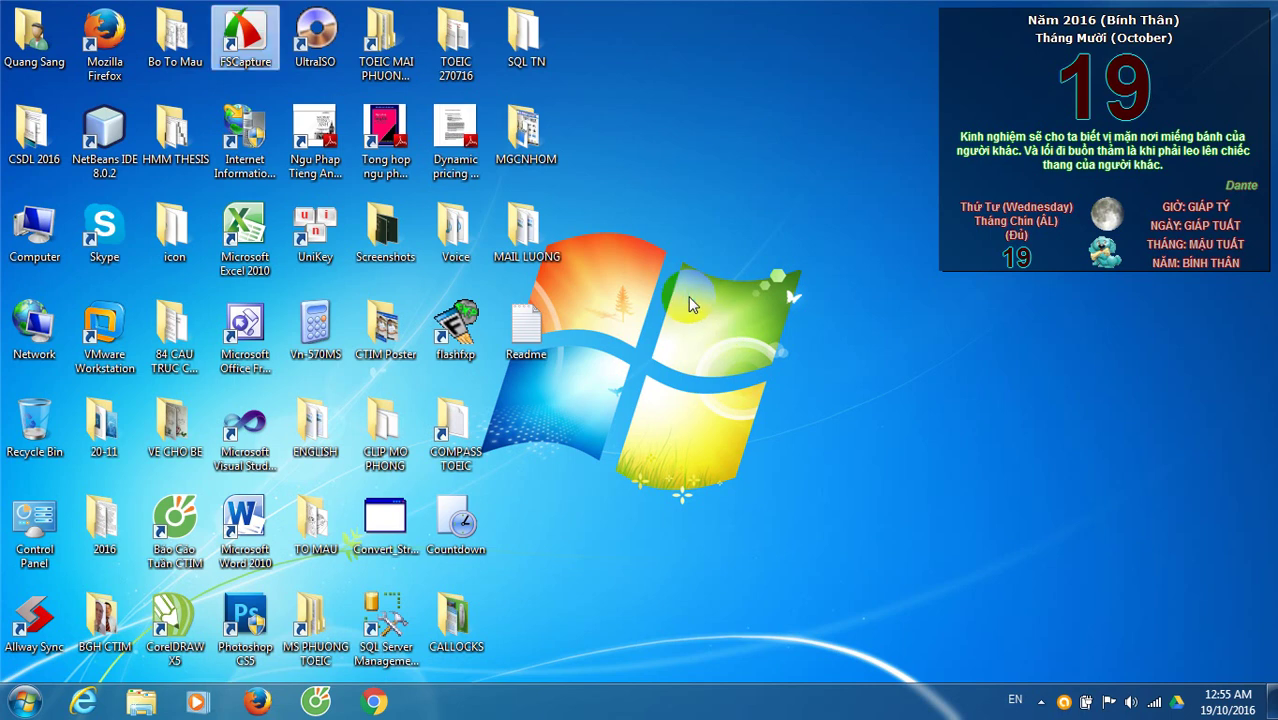
Step: Refresh the desktop and create a new folder named HUONG DAN MAIL BANG LUONG OUTLOOK2010
right_click(687, 297)
click(710, 346)
right_click(651, 291)
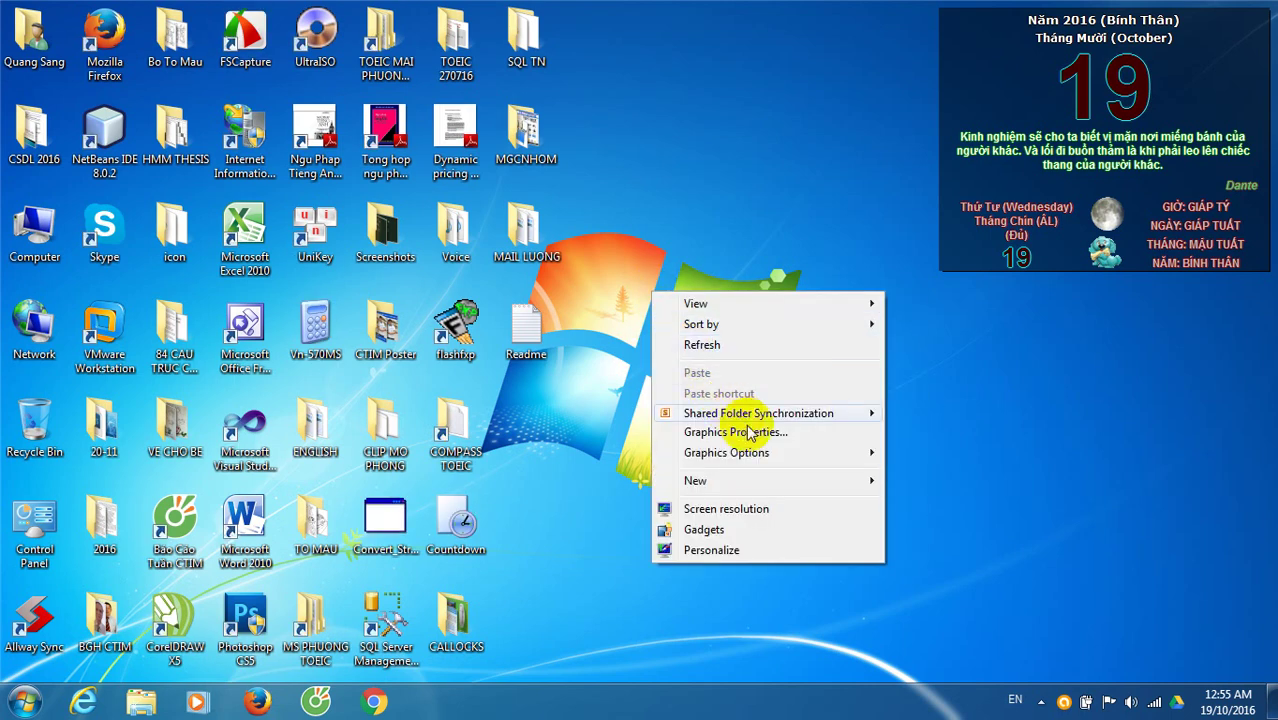
mouse_move(833, 485)
click(929, 147)
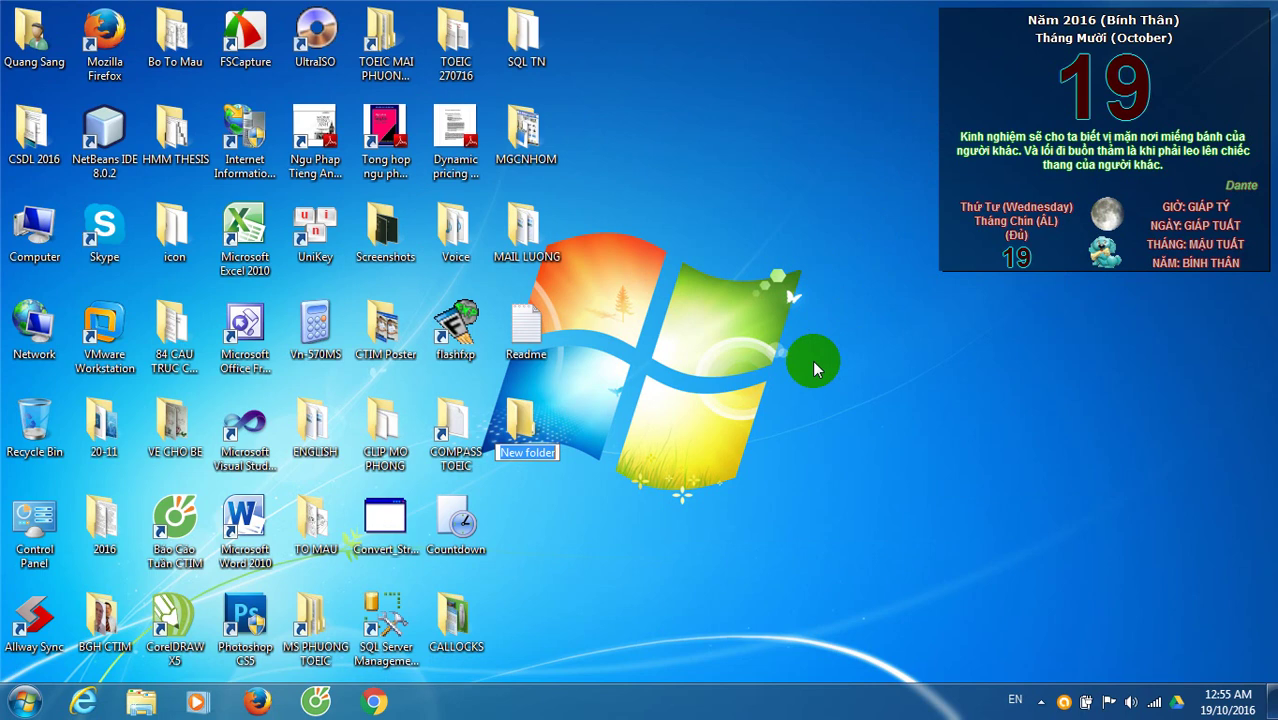
text(HUONG)
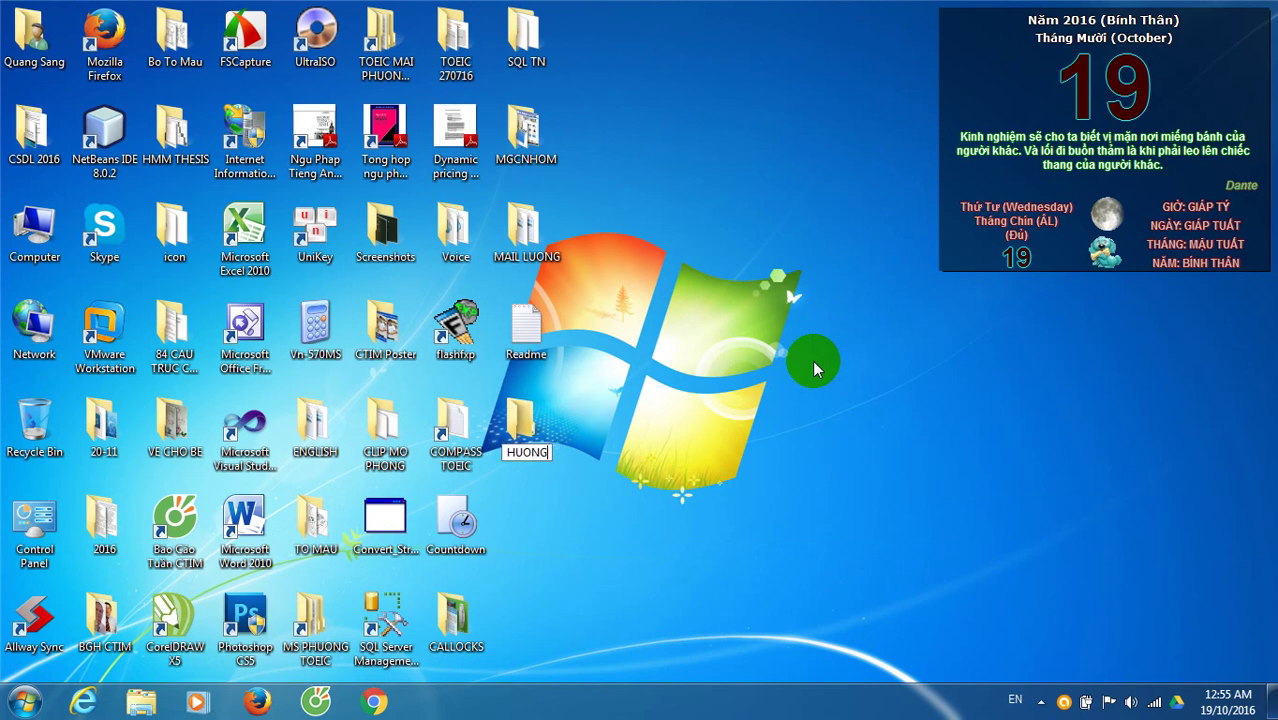
text( DAN )
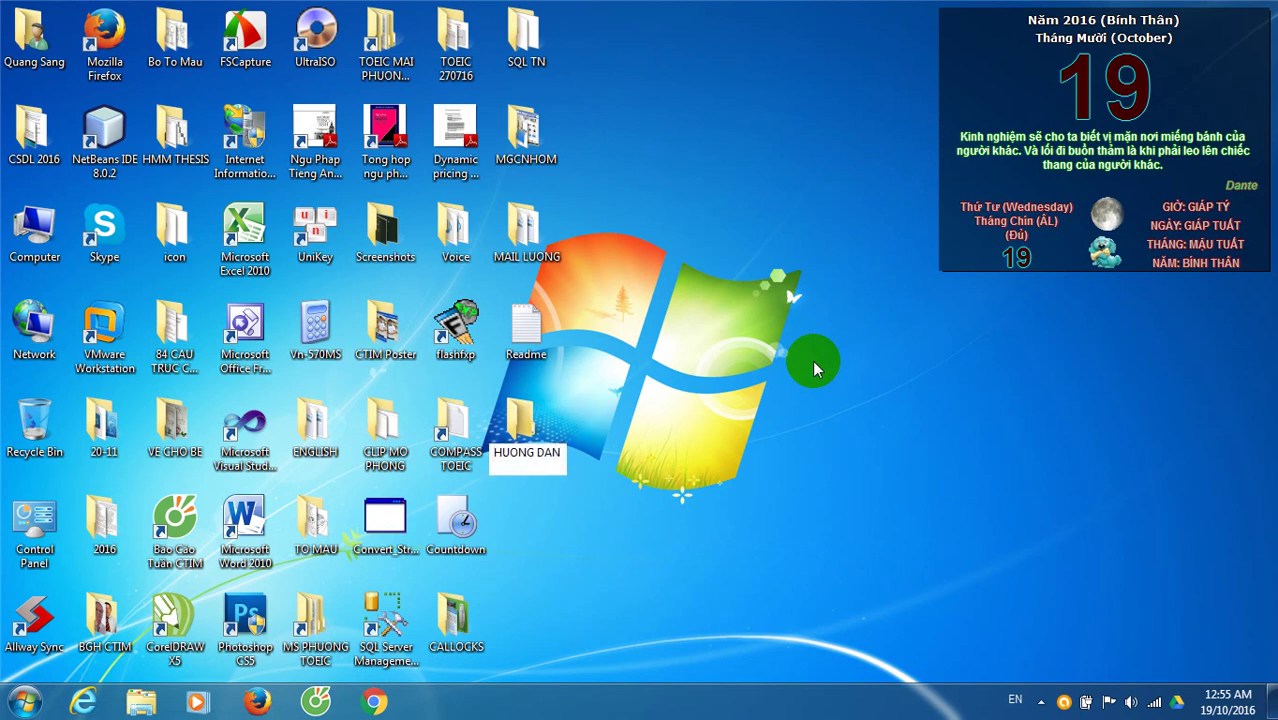
text(MAIL BANG)
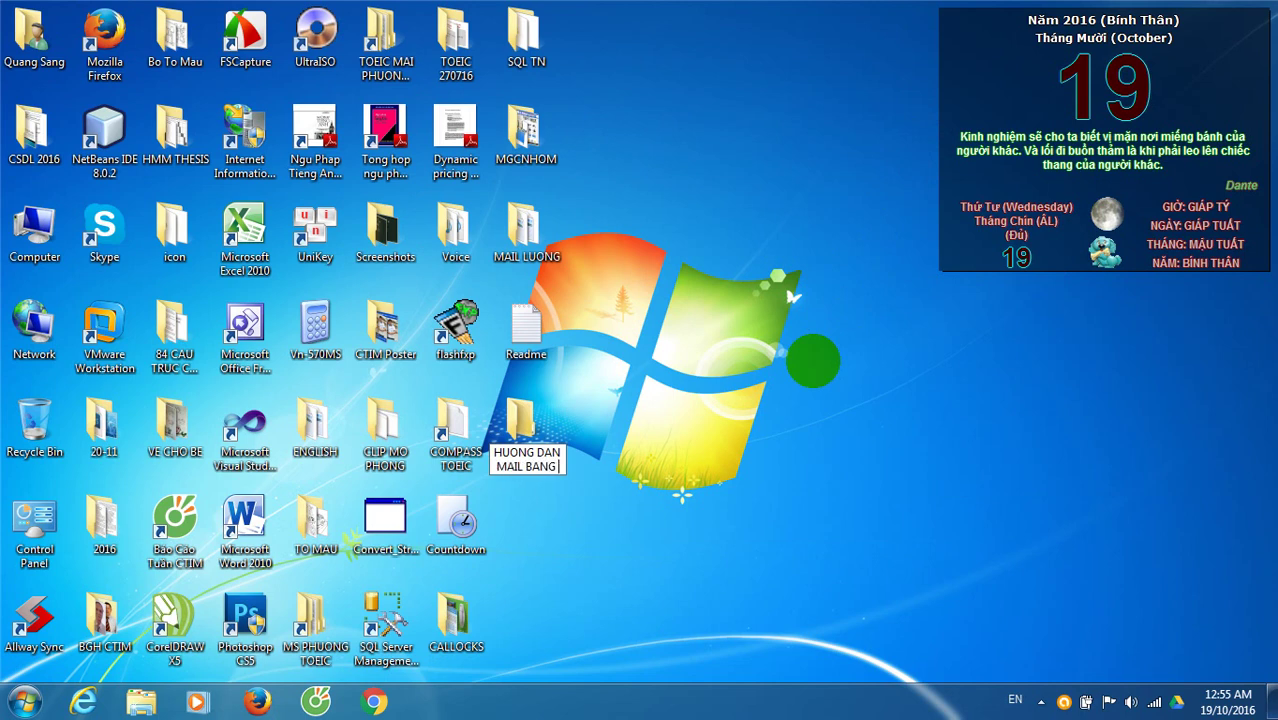
text( LUONG )
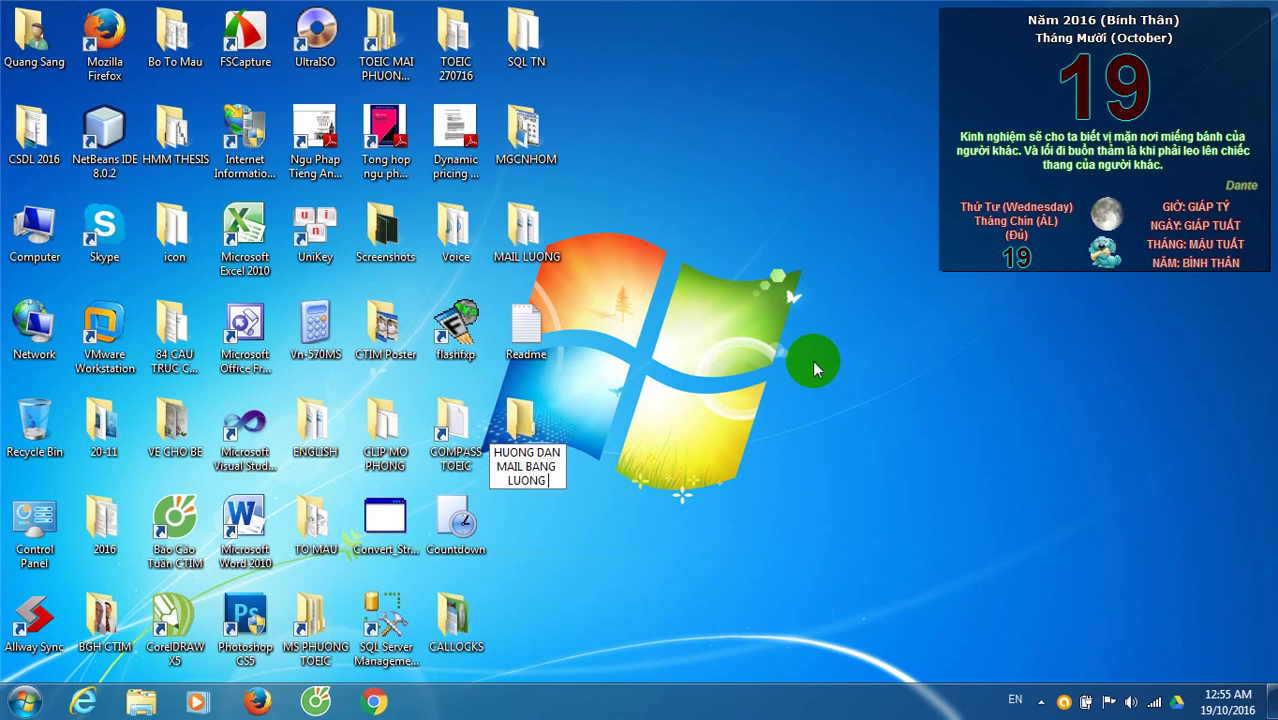
text(OUTLOO)
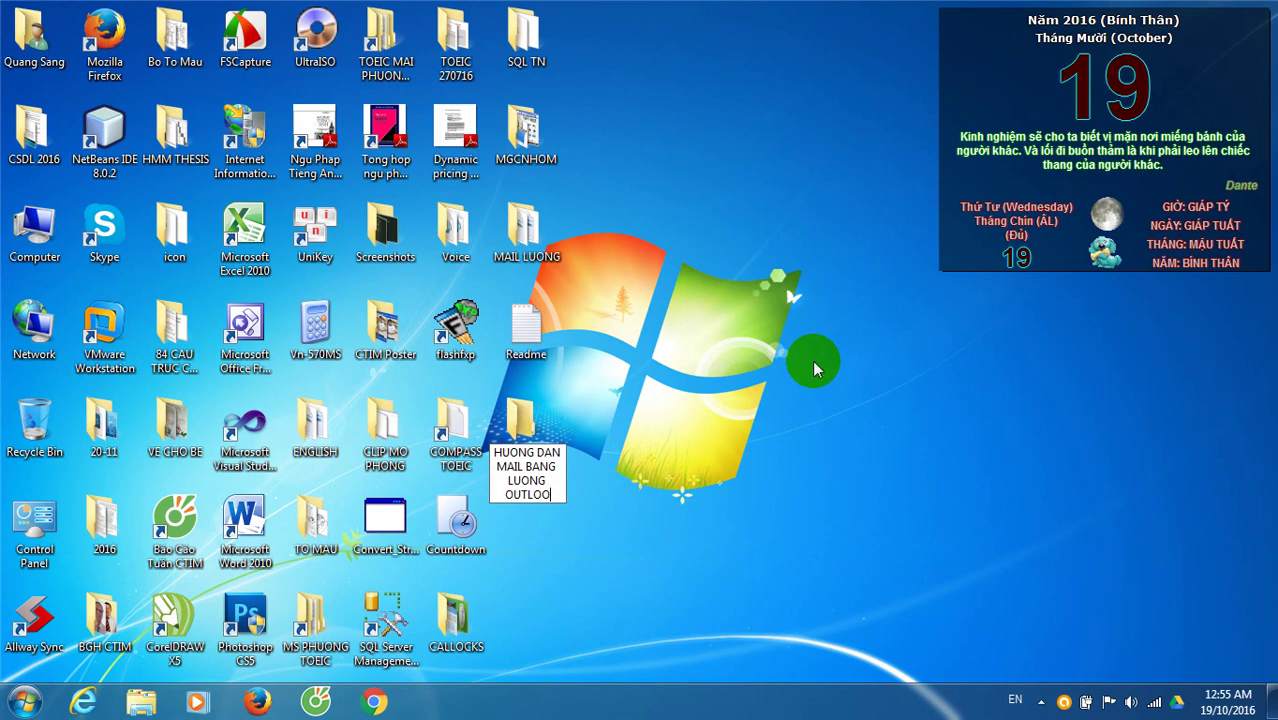
text(K)
text(2010)
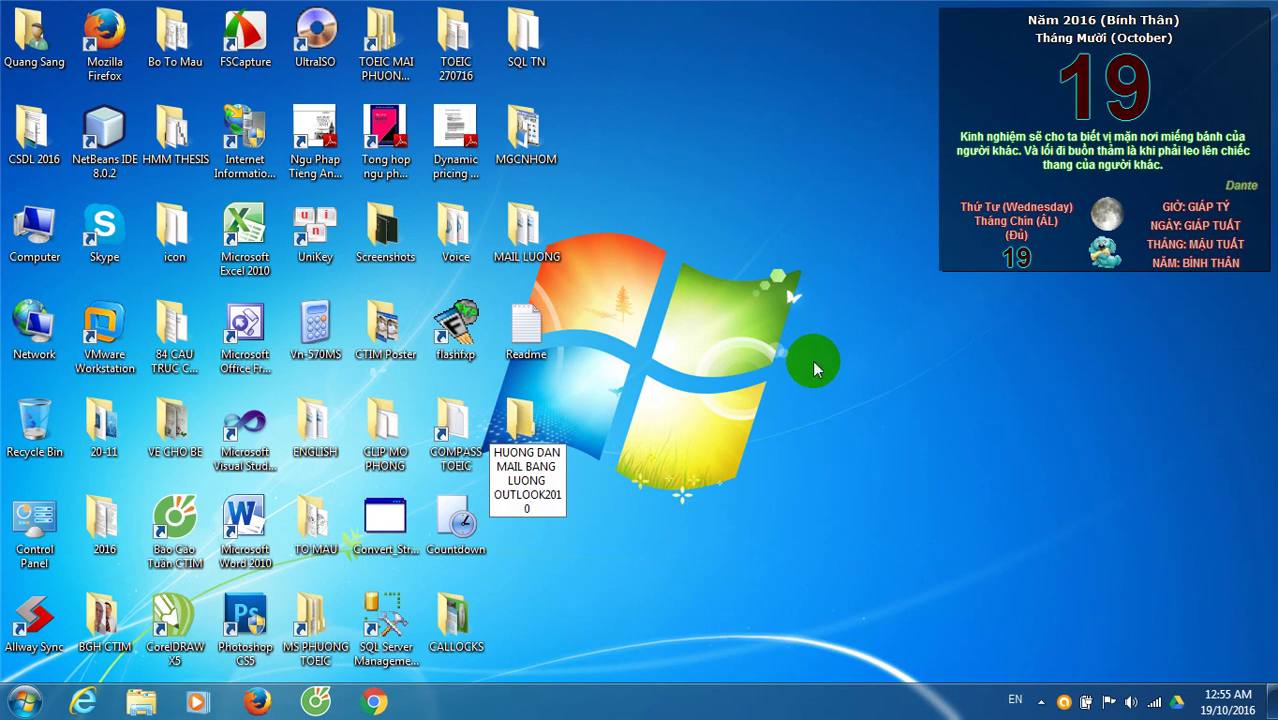
key(Return)
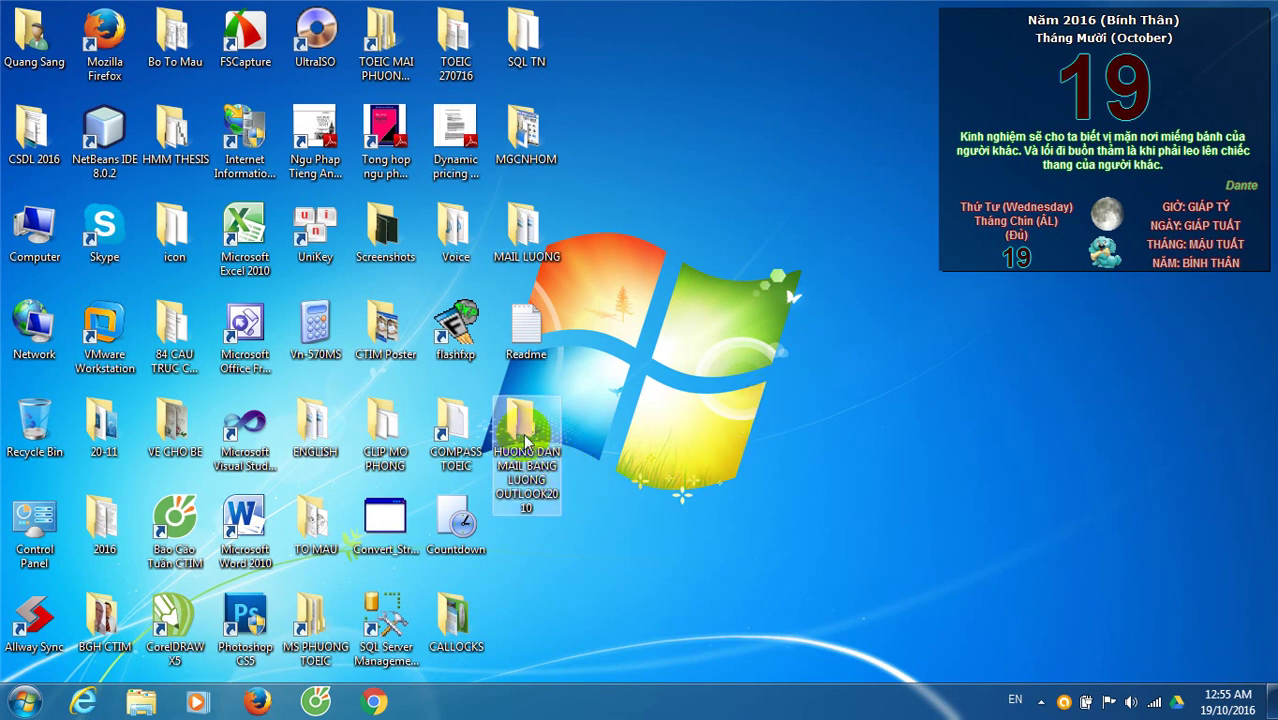
click(24, 701)
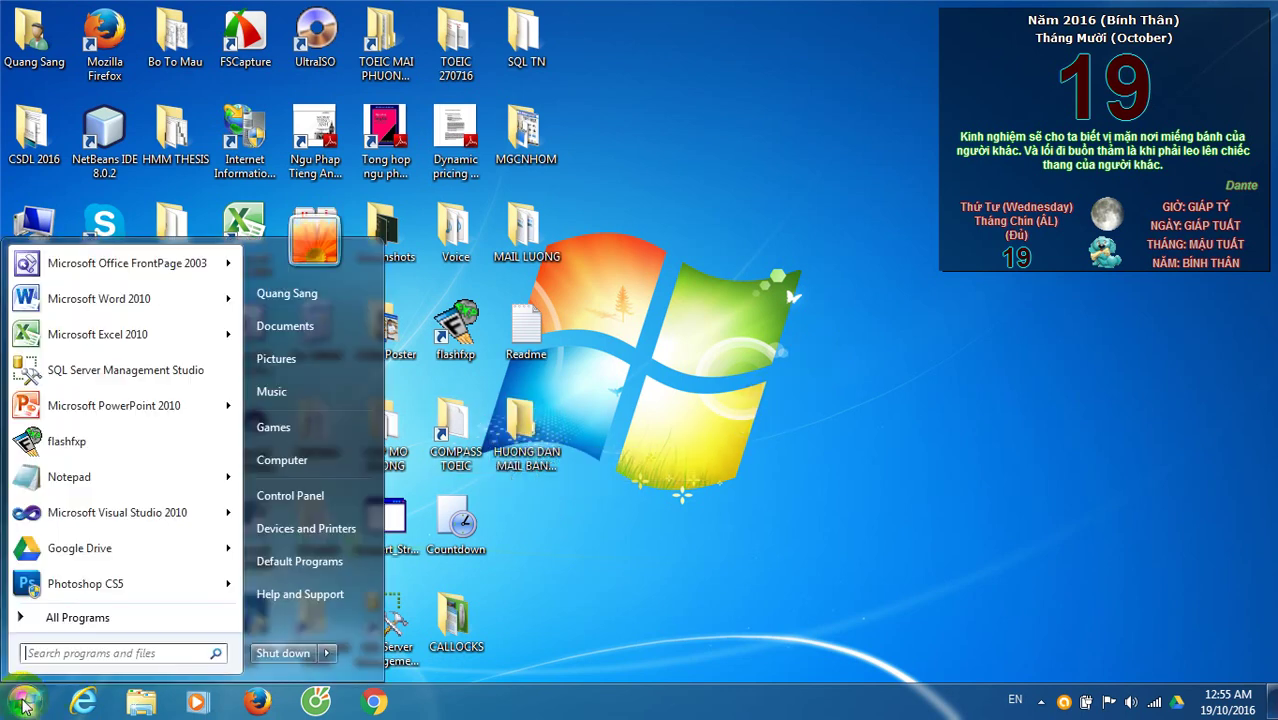
click(75, 620)
scroll(105, 548, down, 3)
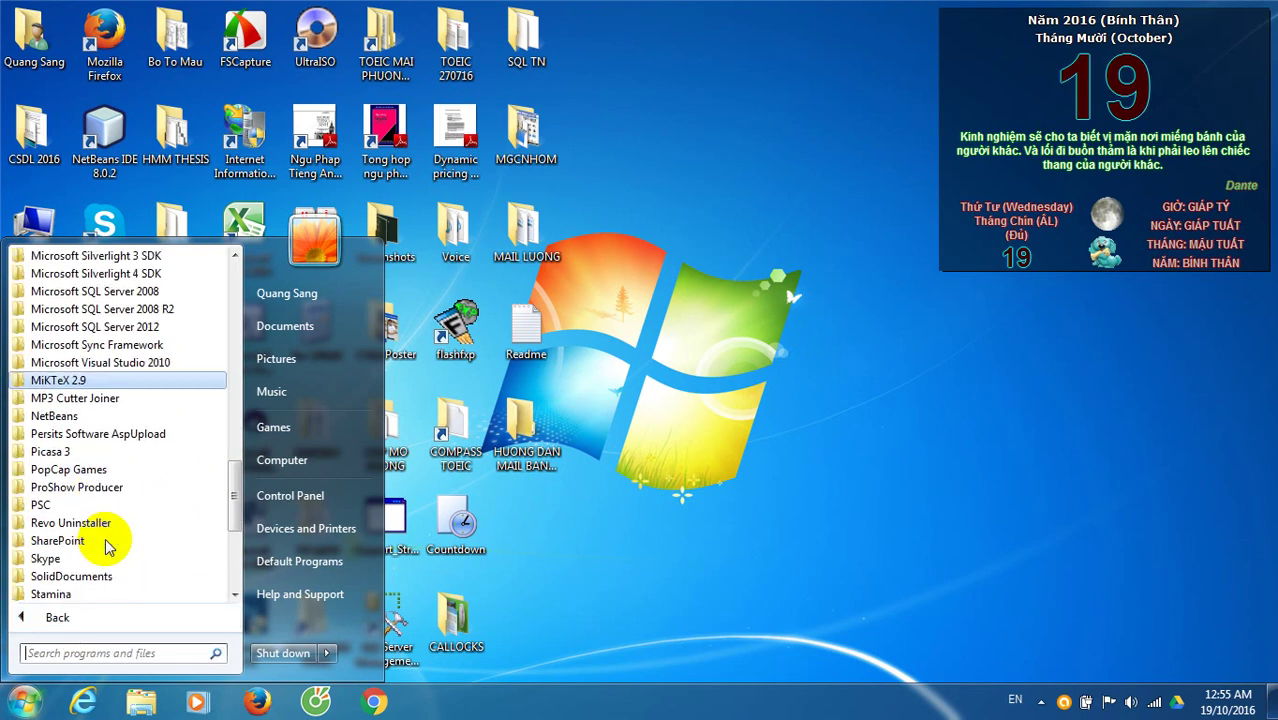
scroll(125, 465, down, 2)
scroll(107, 497, down, 3)
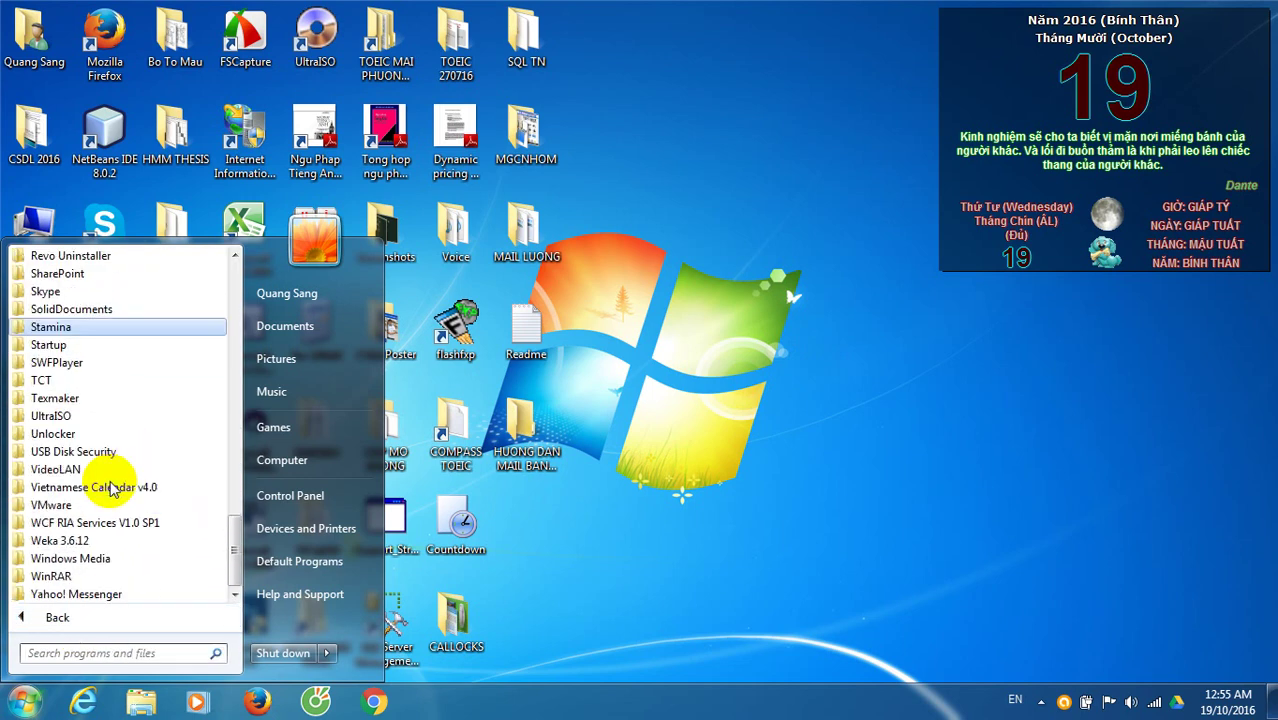
scroll(111, 466, up, 1)
scroll(111, 464, up, 1)
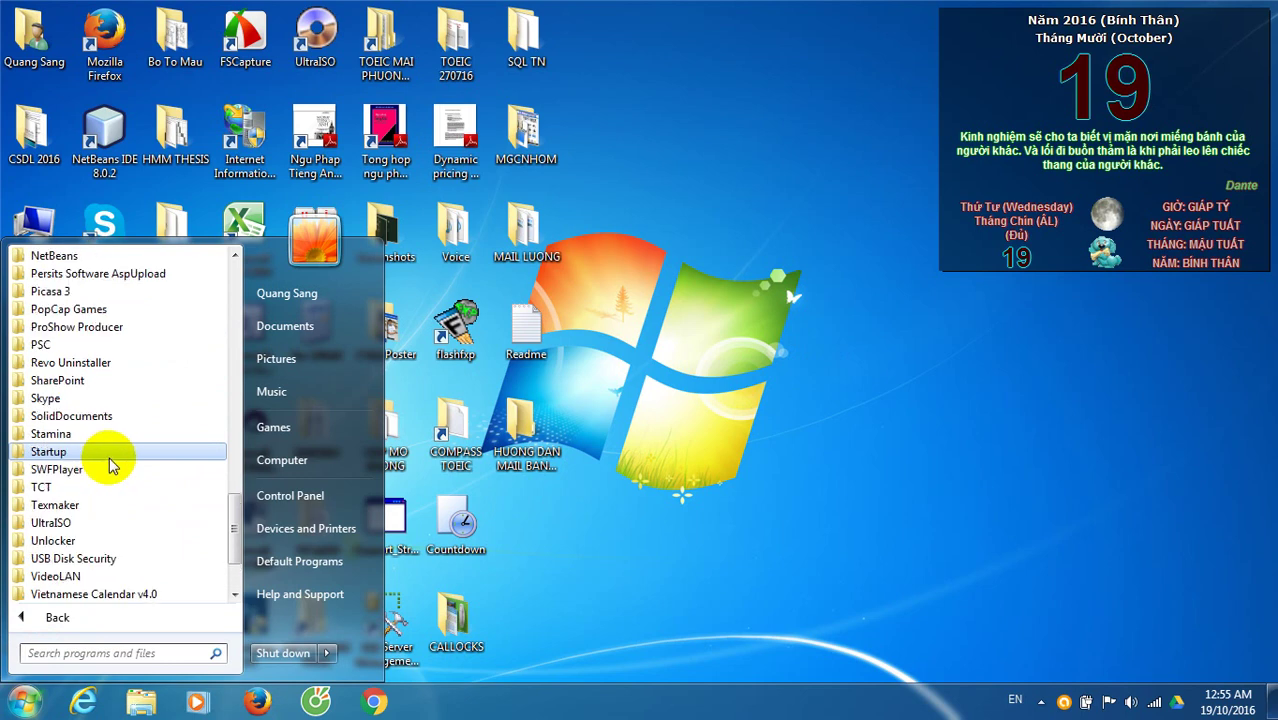
scroll(113, 460, up, 2)
scroll(112, 395, up, 2)
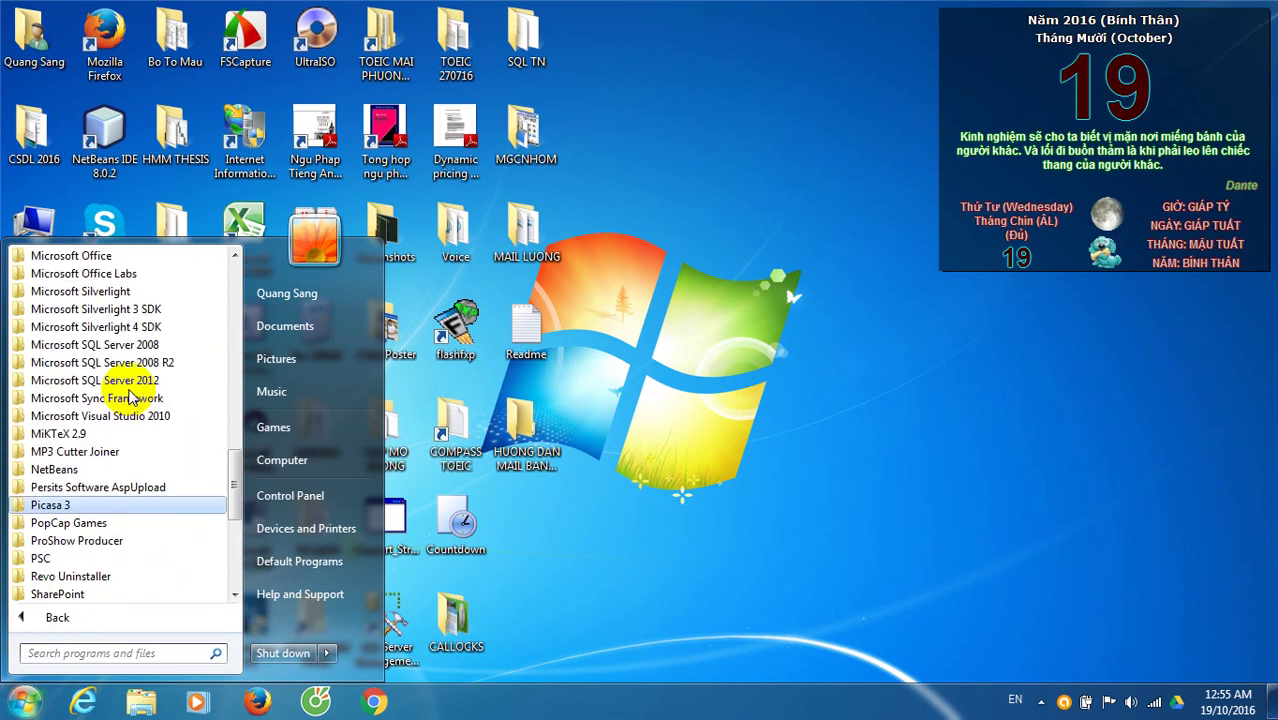
click(137, 255)
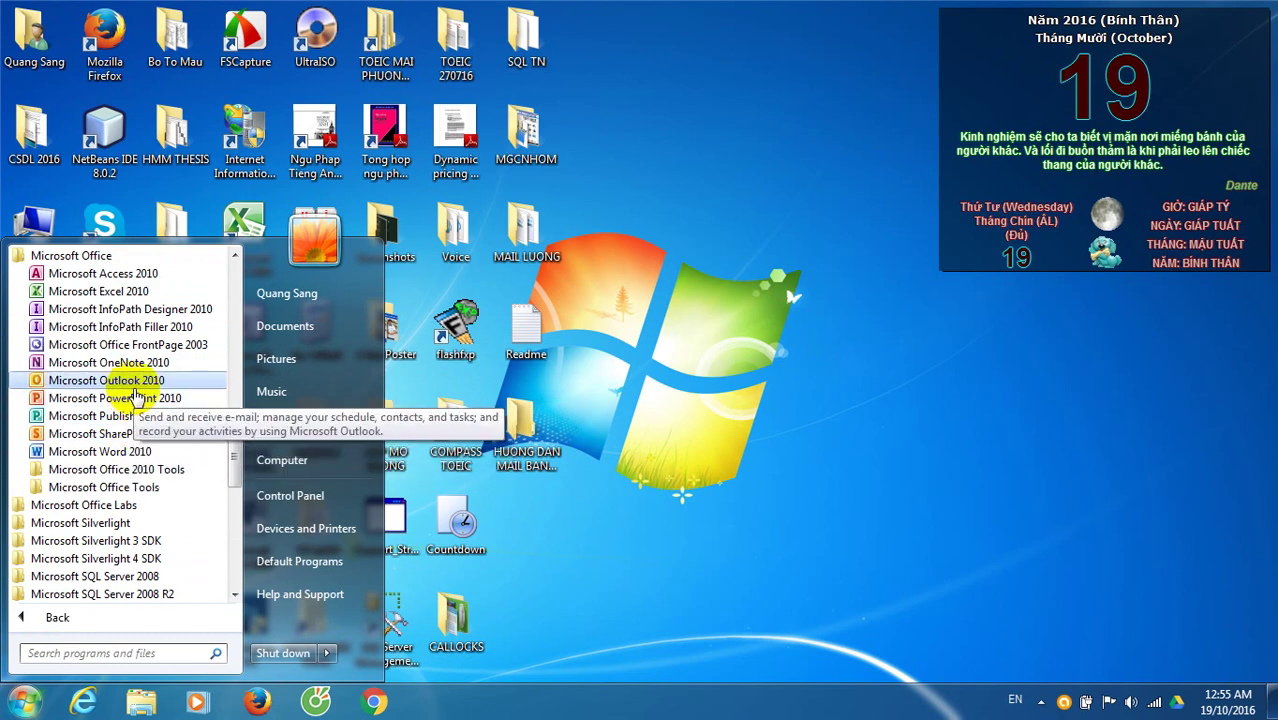
click(137, 388)
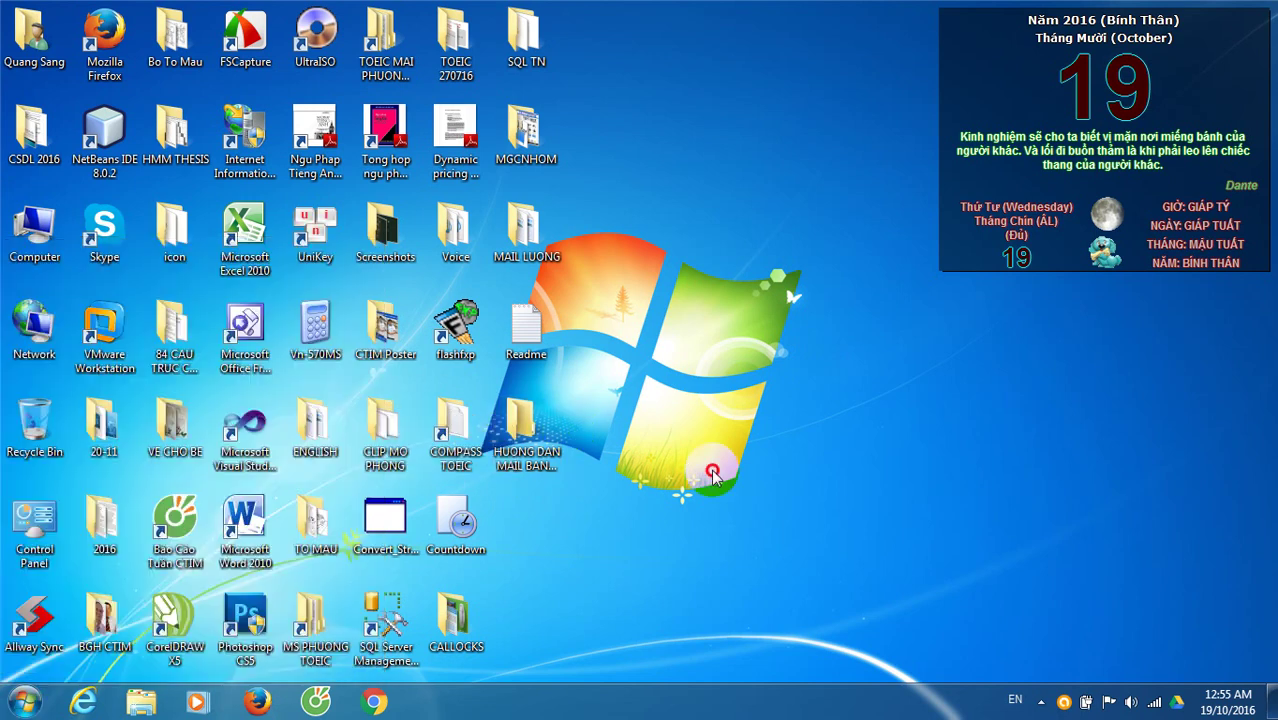
Step: Inside the new folder, create a text document named Readme and open it in Notepad
double_click(520, 442)
right_click(413, 252)
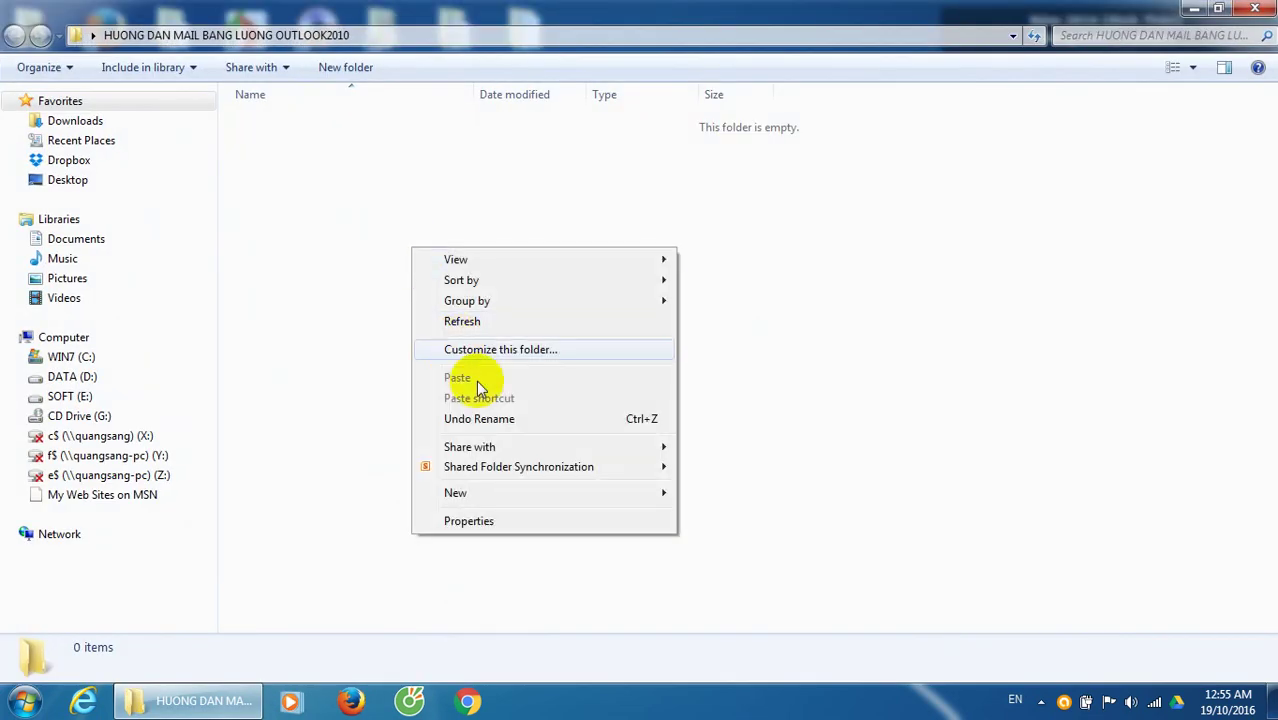
mouse_move(598, 495)
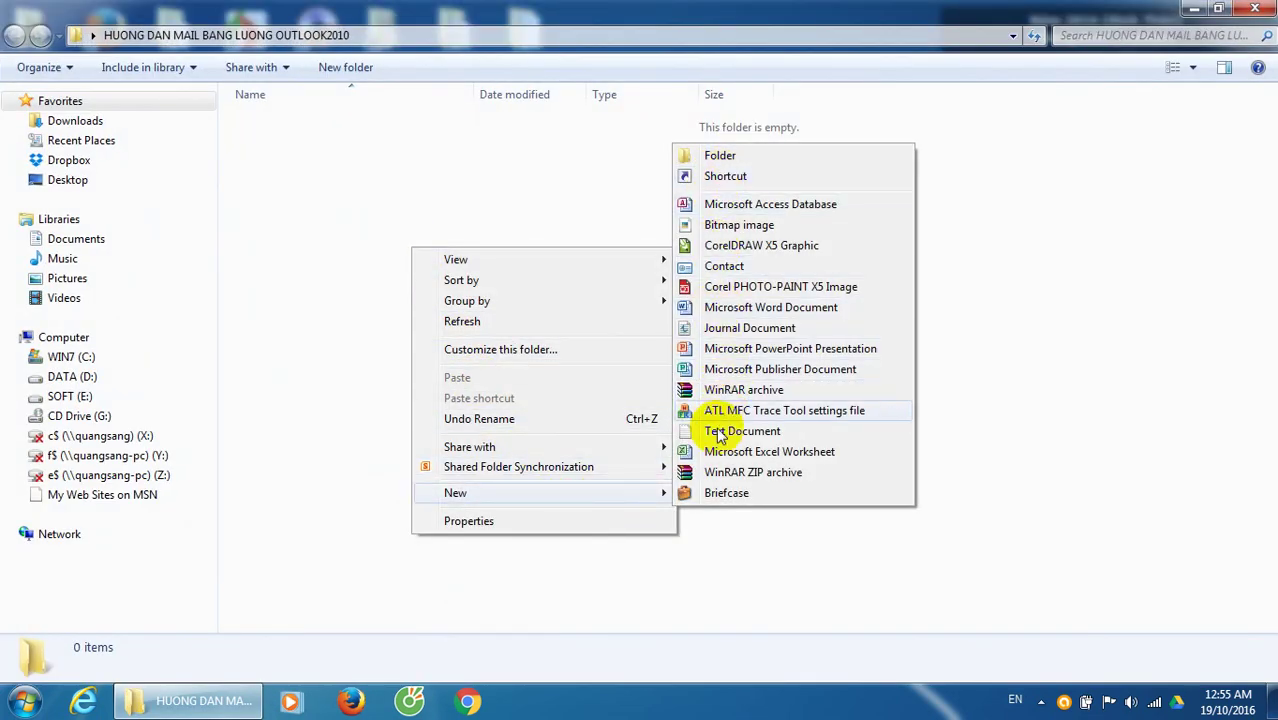
click(716, 431)
text(rE)
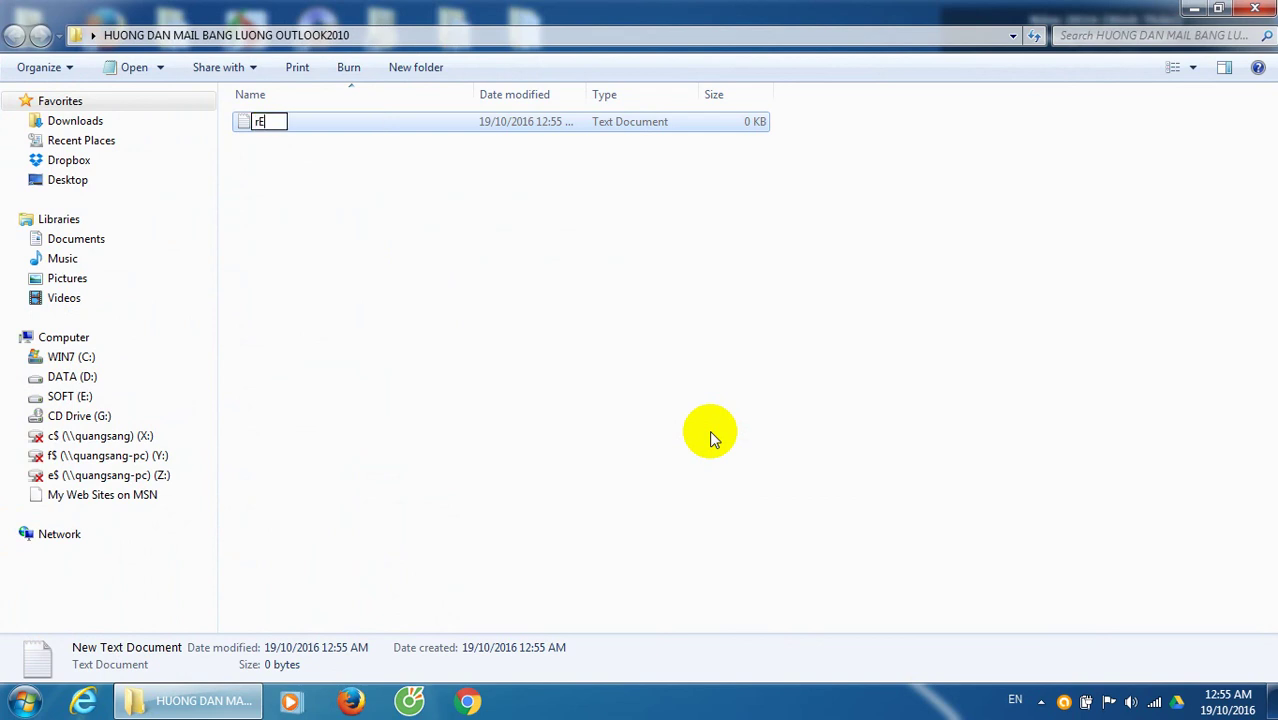
text(ADM)
key(BackSpace)
key(BackSpace)
key(BackSpace)
key(BackSpace)
key(BackSpace)
text(Read)
text(me)
key(Return)
key(Return)
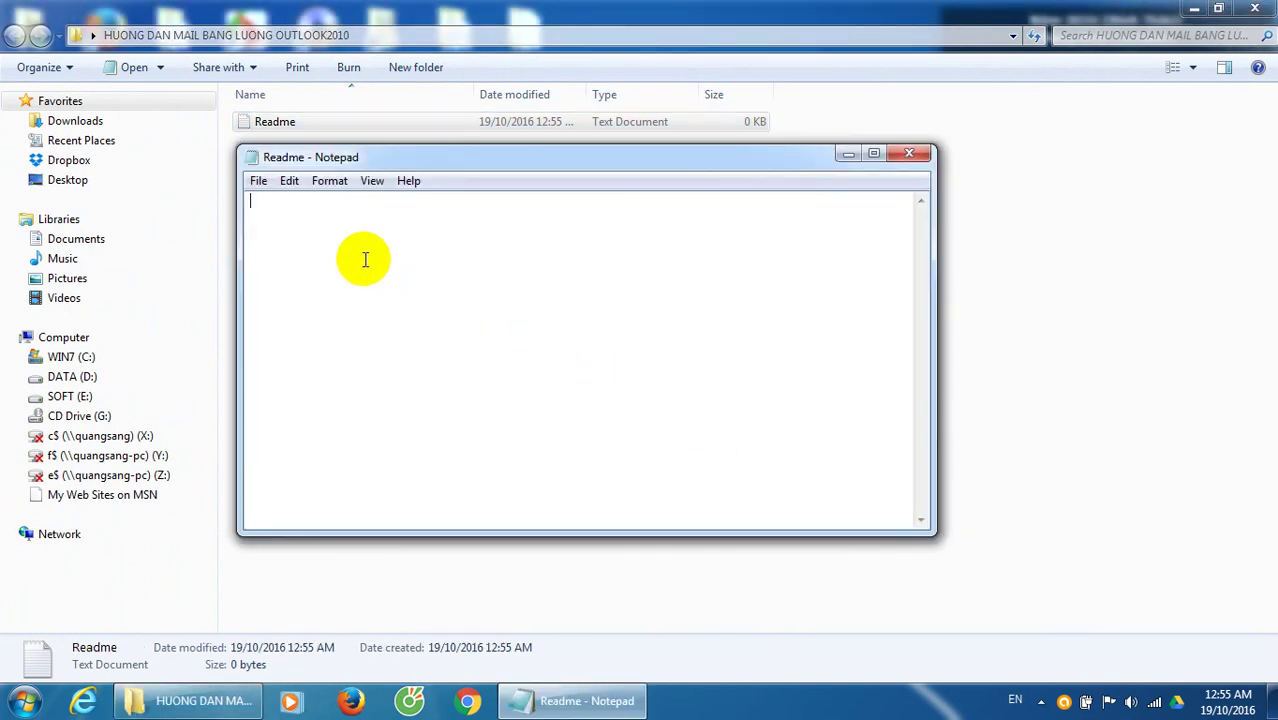
Step: Type the heading on mailing salary slips to all staff using Outlook 2010, then item 1
text(h)
key(BackSpace)
key(BackSpace)
text(HƯỚNG DẪN)
text( MAIL)
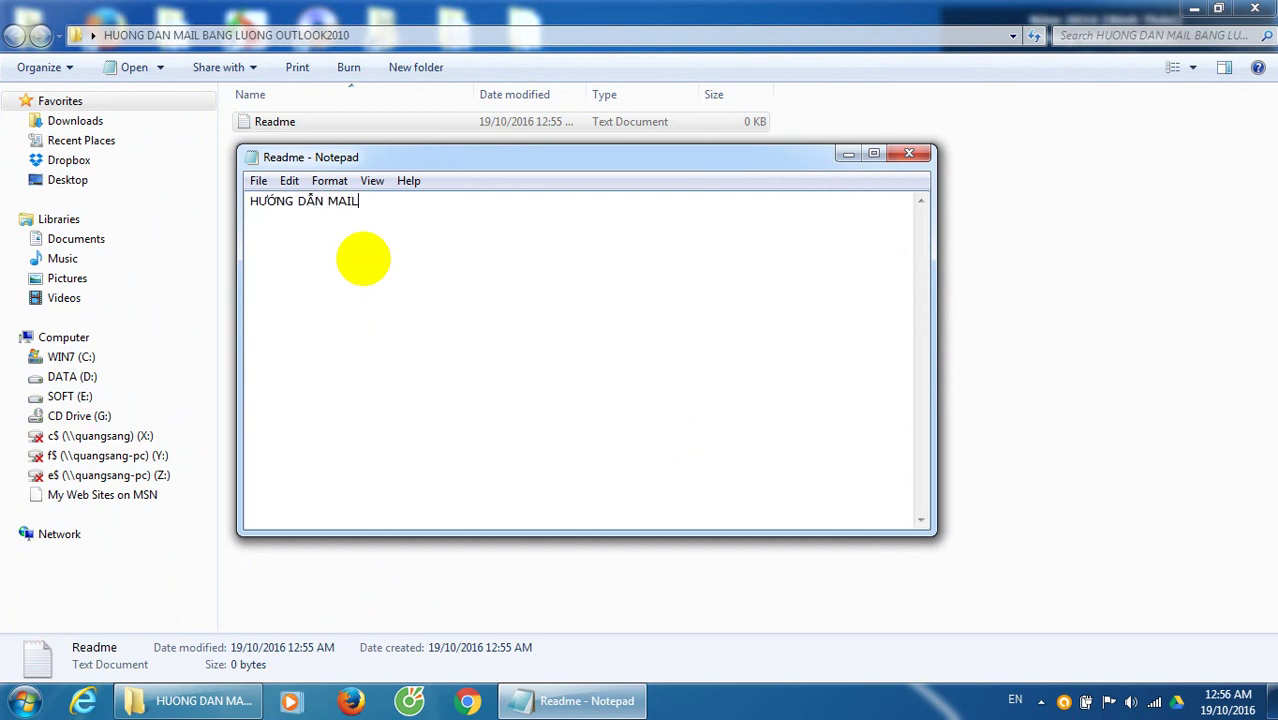
text(BANG)
text(LƯƠNG )
text(CHO TA)
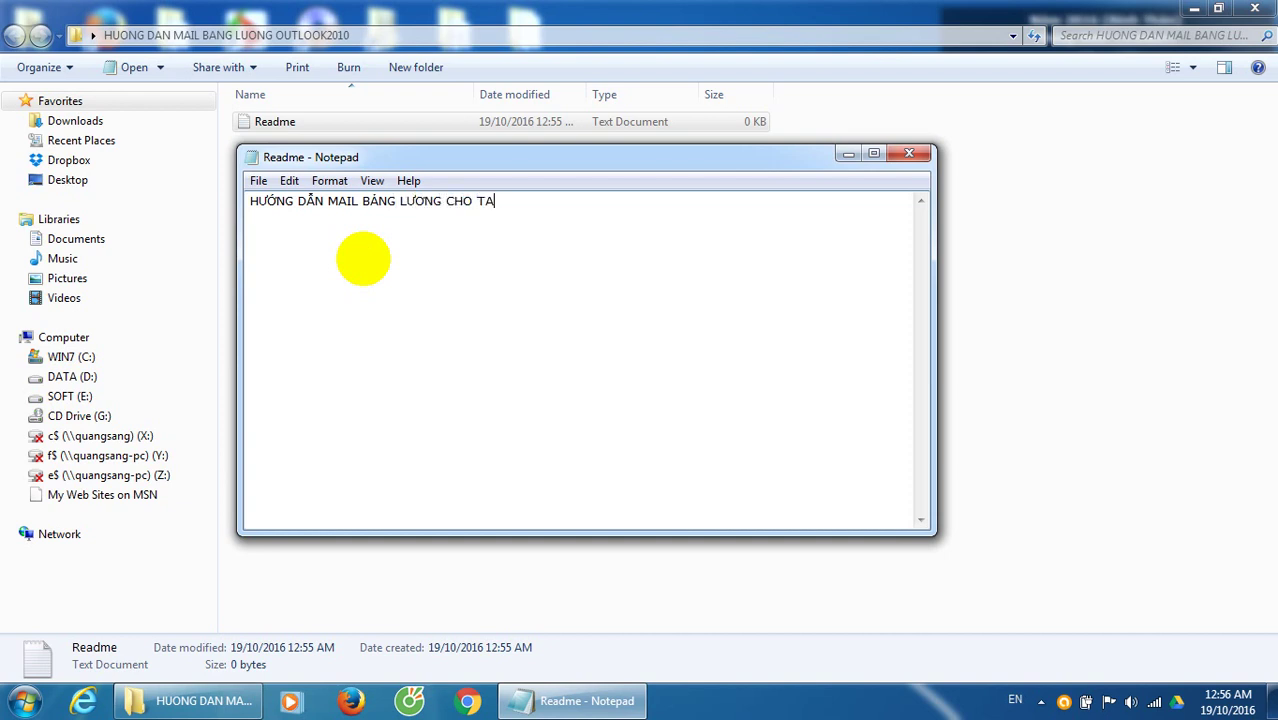
text(CẢ NHÂN V)
text(IÊN TRONG C)
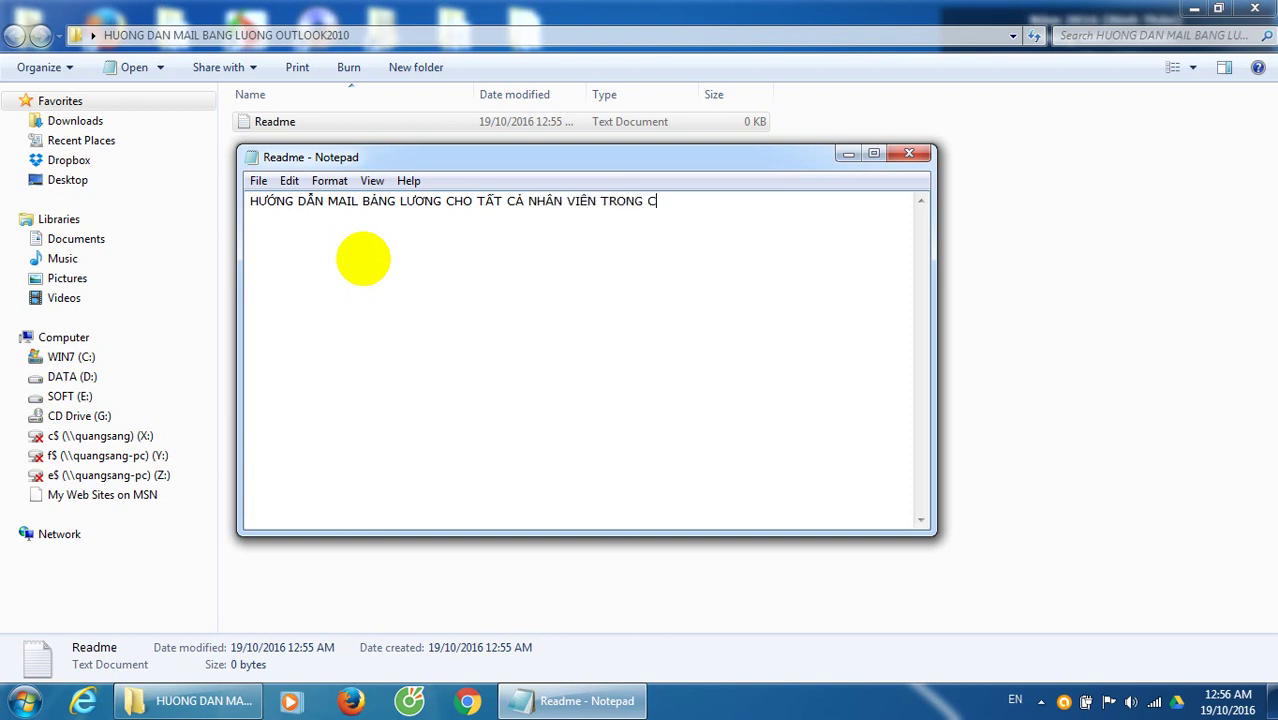
text(ÔNG TY)
text(S)
text(Ử DỤNG )
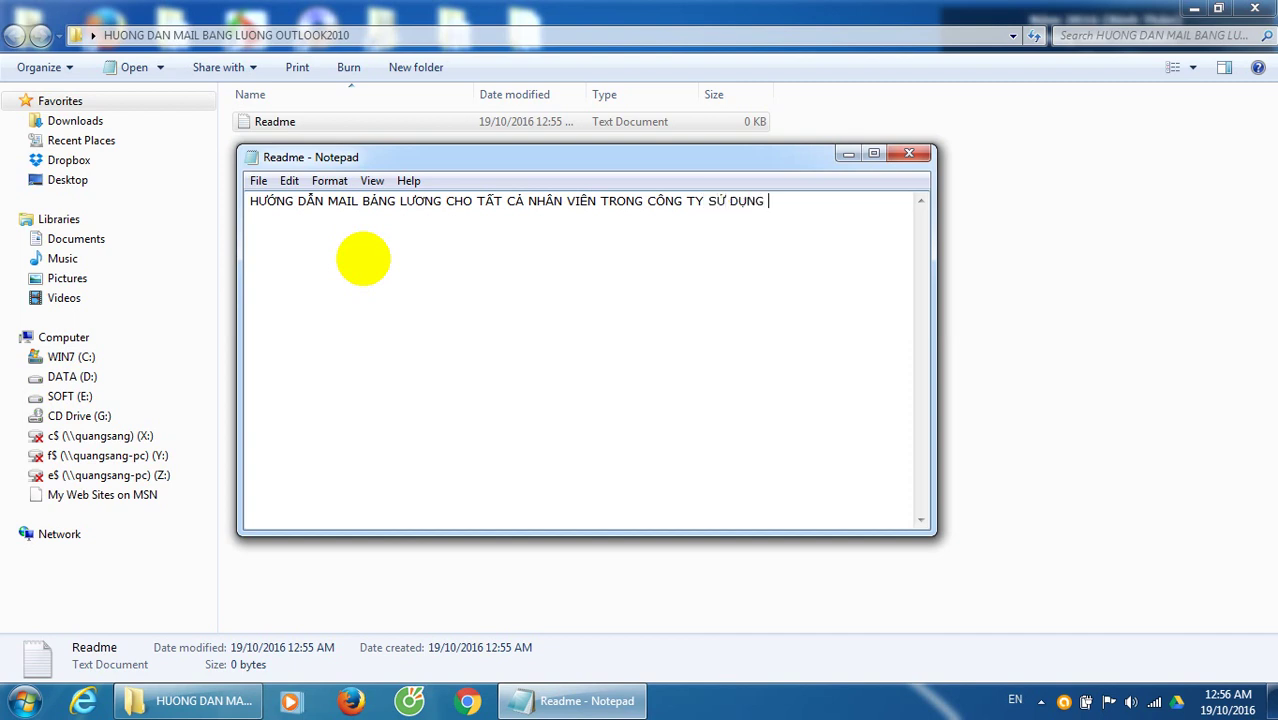
text(OUTLOOK )
text(2010)
key(Return)
key(Return)
text(1.)
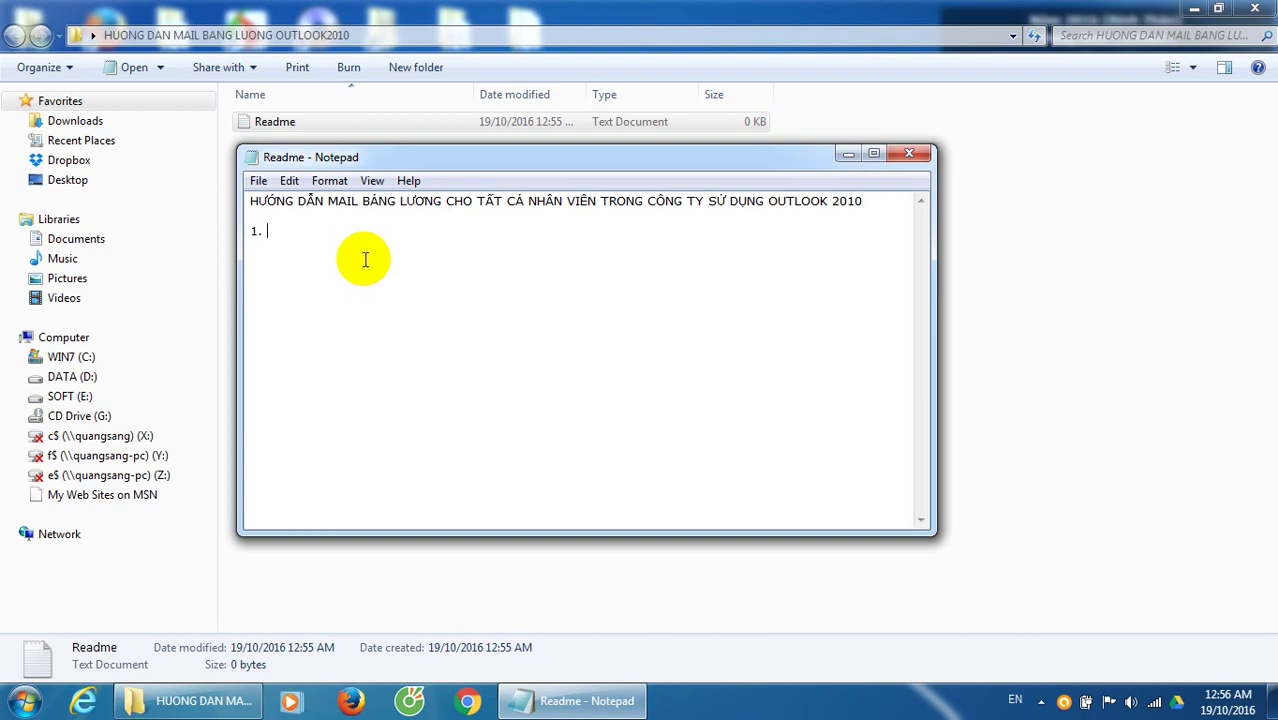
text( TAO F)
text(ILE)
text(EXCEL)
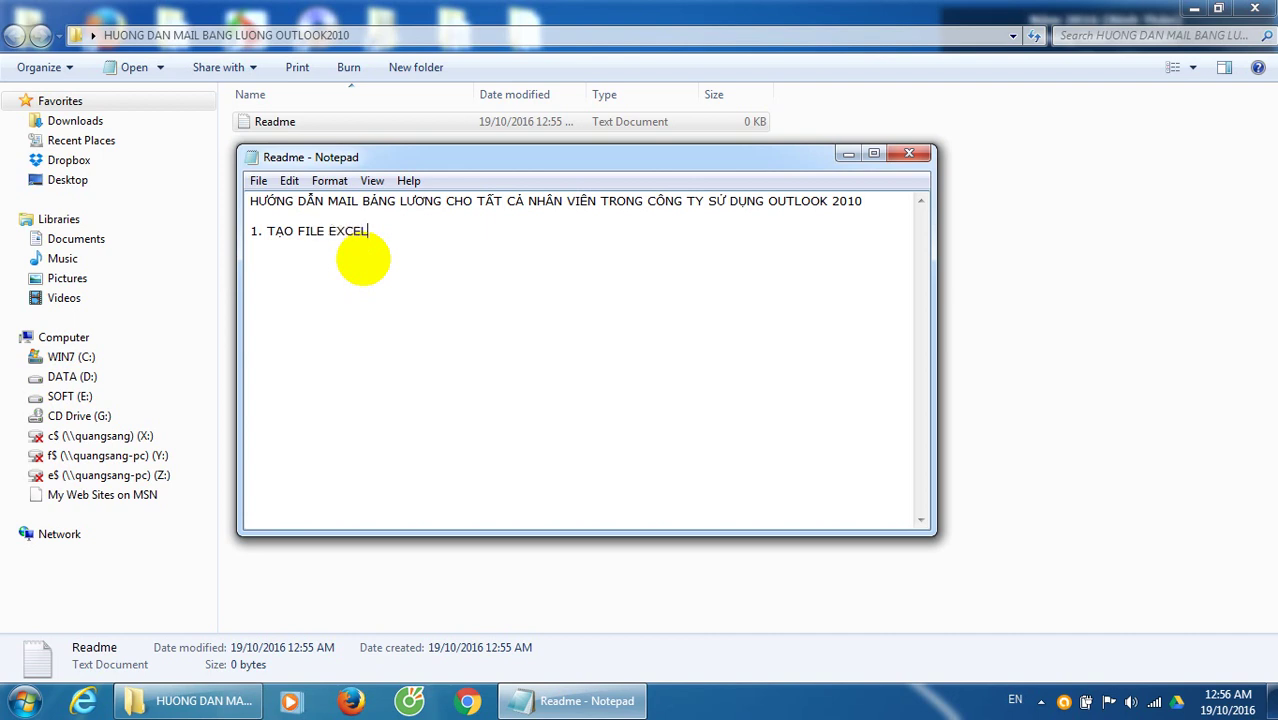
text(BANG)
text(LƯƠNG)
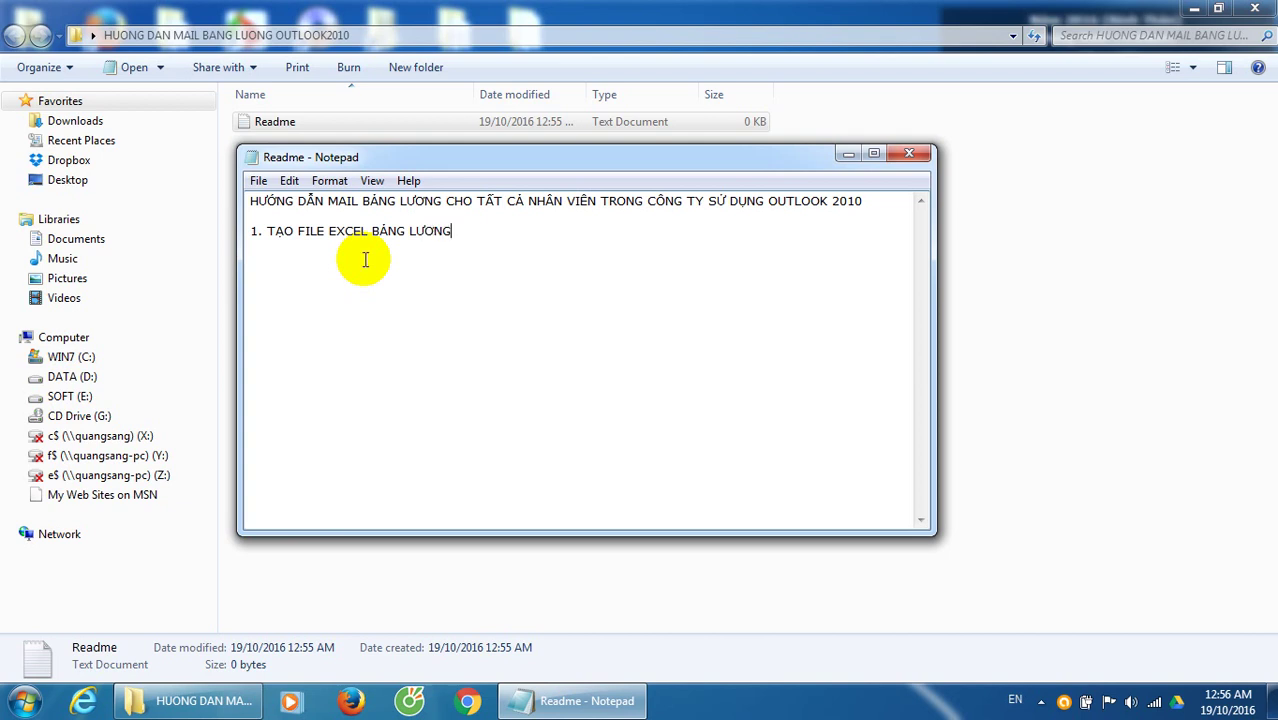
Step: Launch Excel 2010 and enter headers STT, HOTEN, DIENTHOAI, EMAIL, LUONG in A1:E1
click(24, 706)
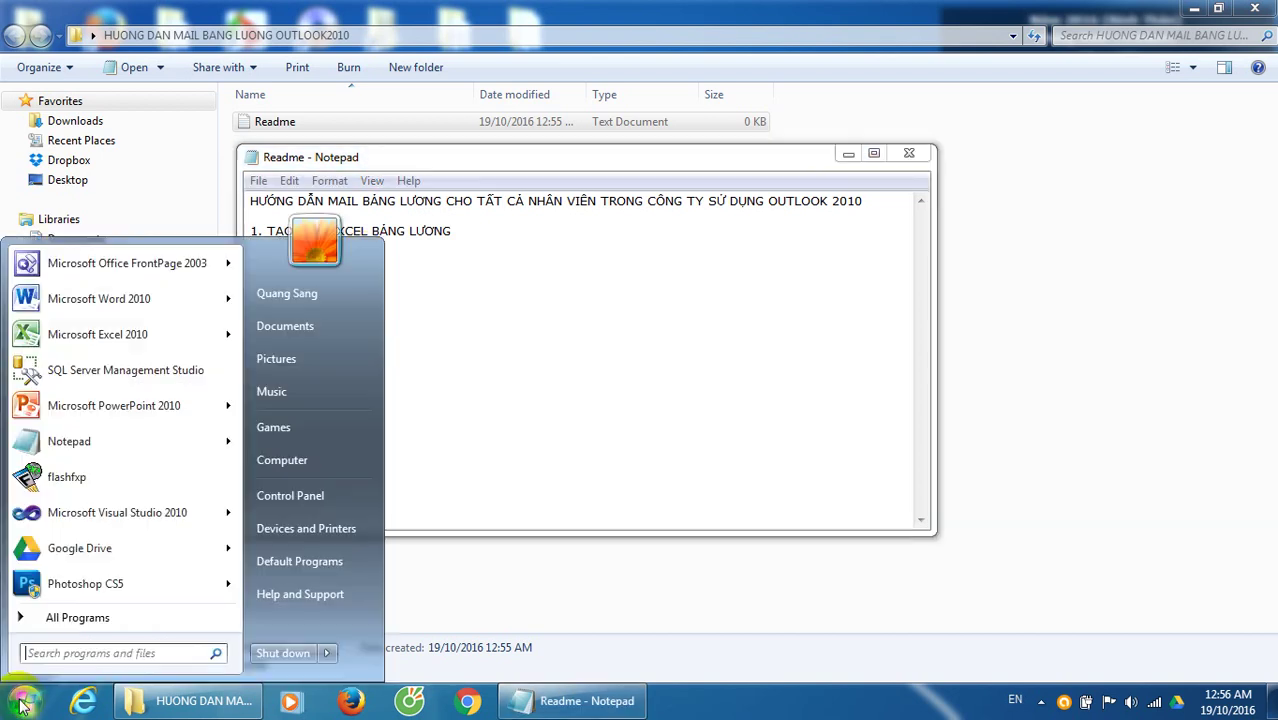
click(108, 340)
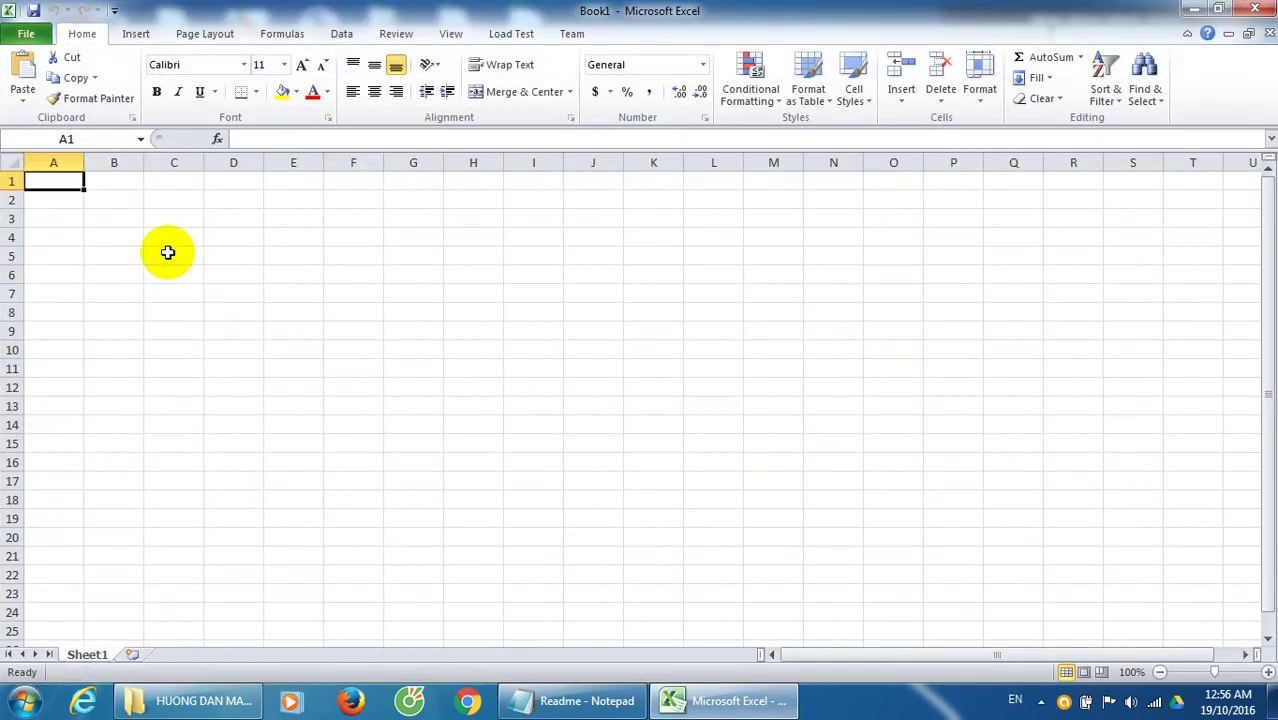
text(STT)
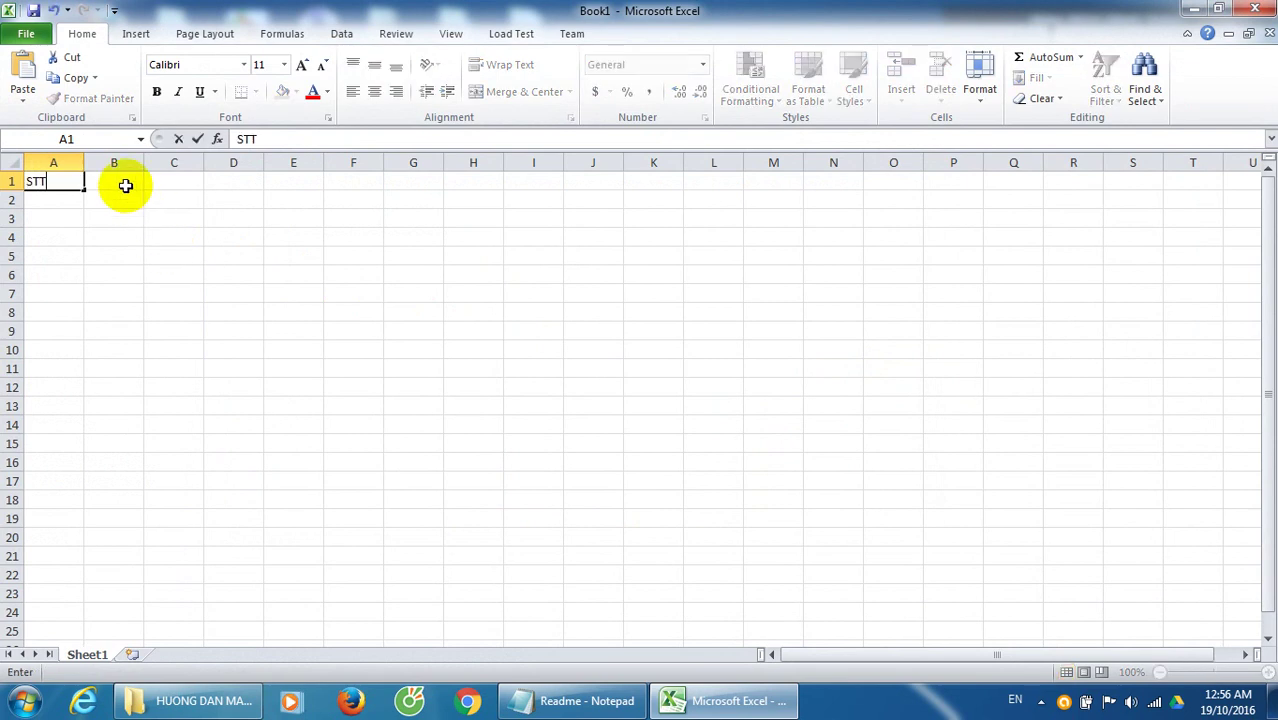
click(118, 180)
text(HO)
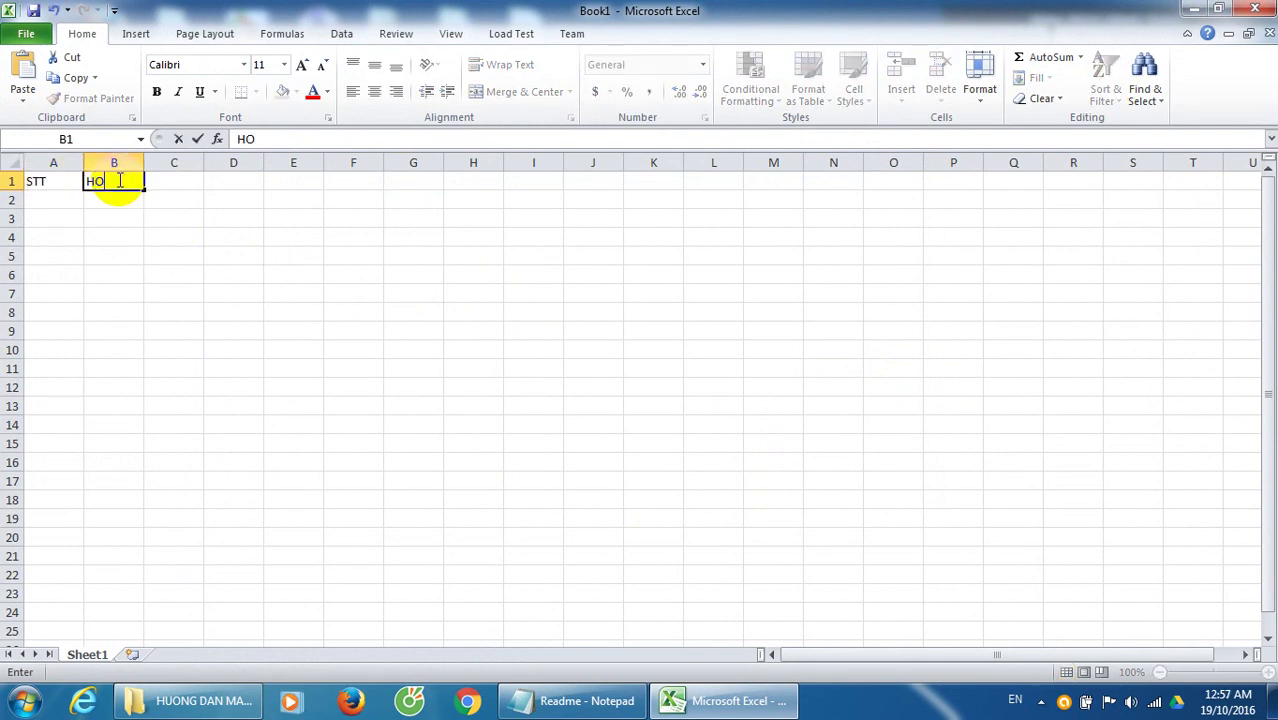
text(TEN)
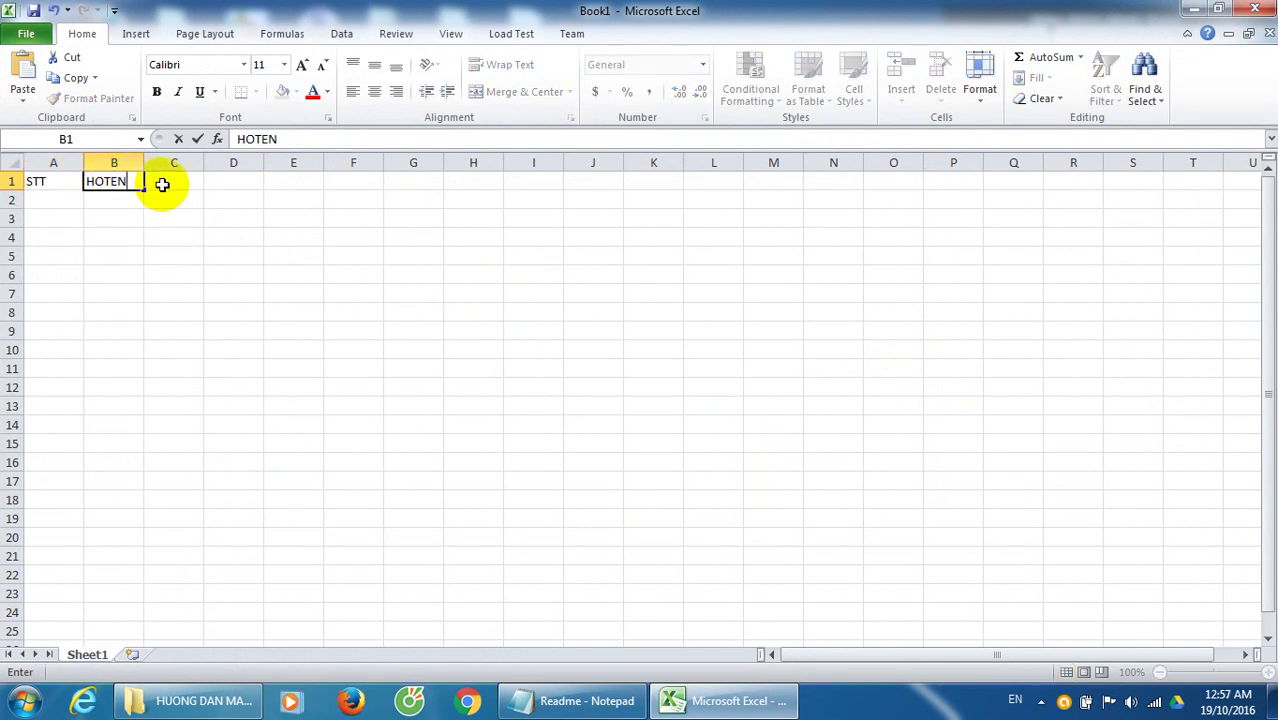
click(162, 184)
text(DIEN)
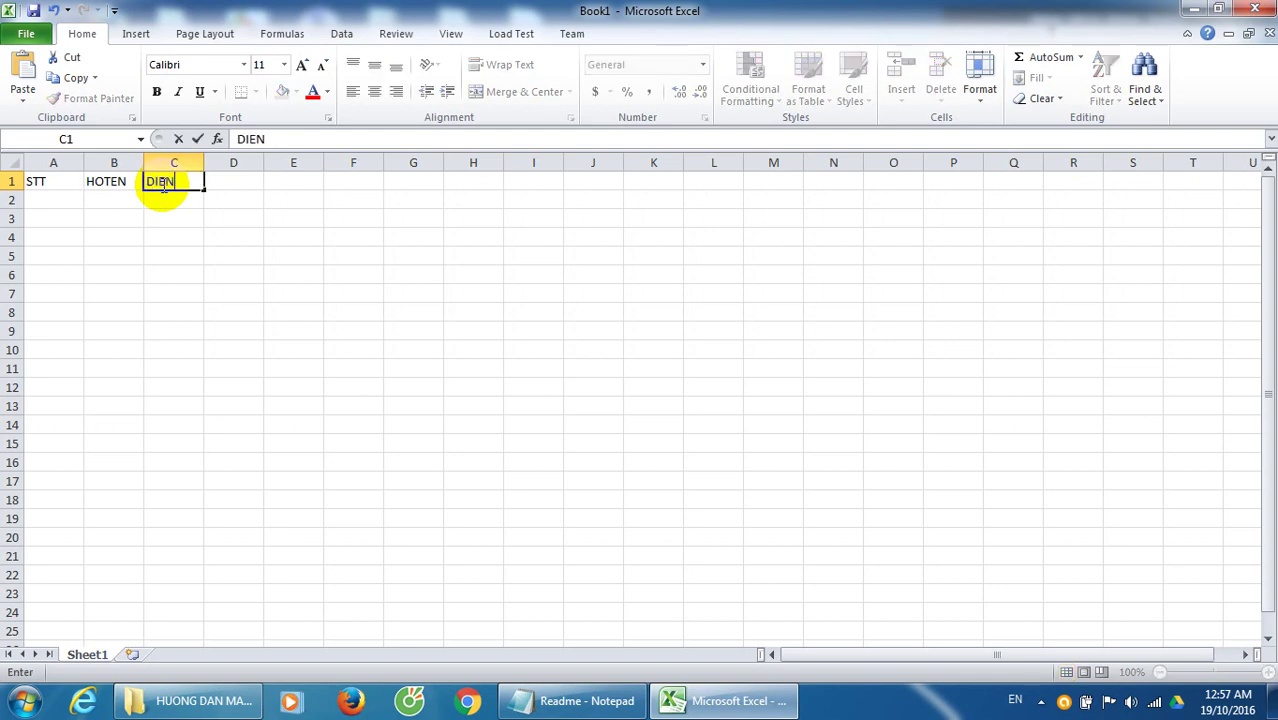
text(THOAI)
key(Tab)
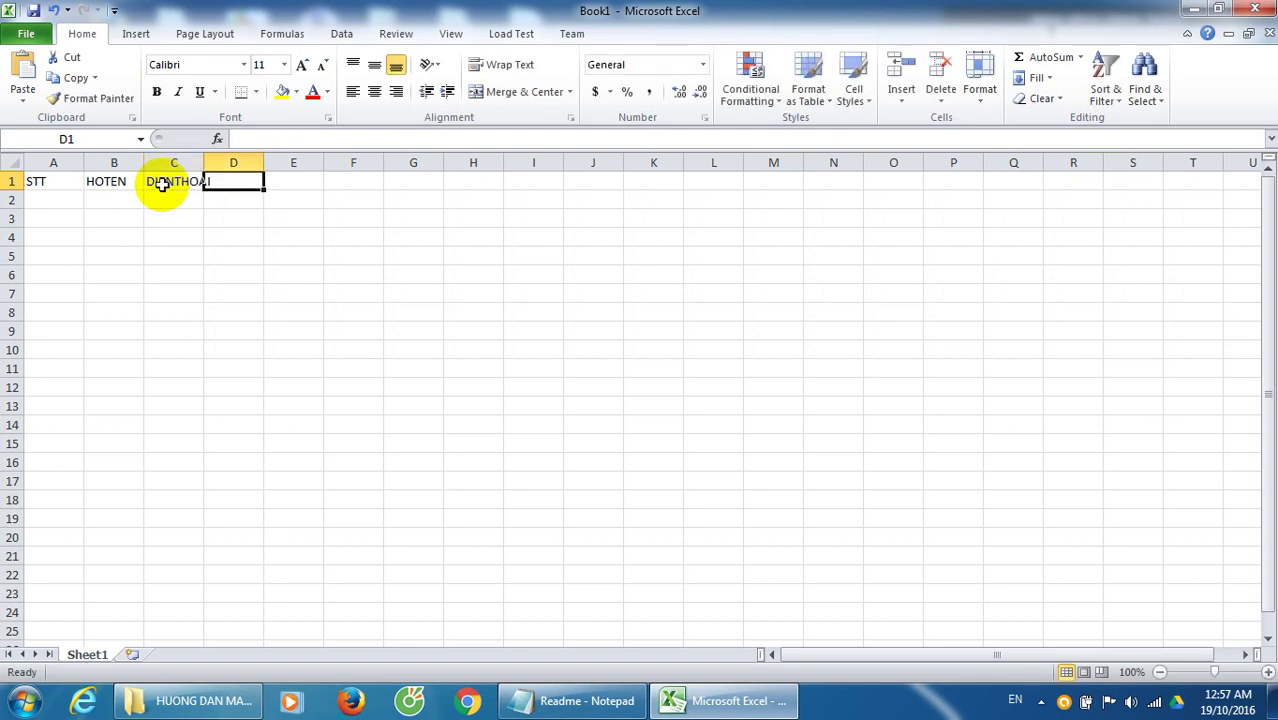
text(EMAIL)
key(Tab)
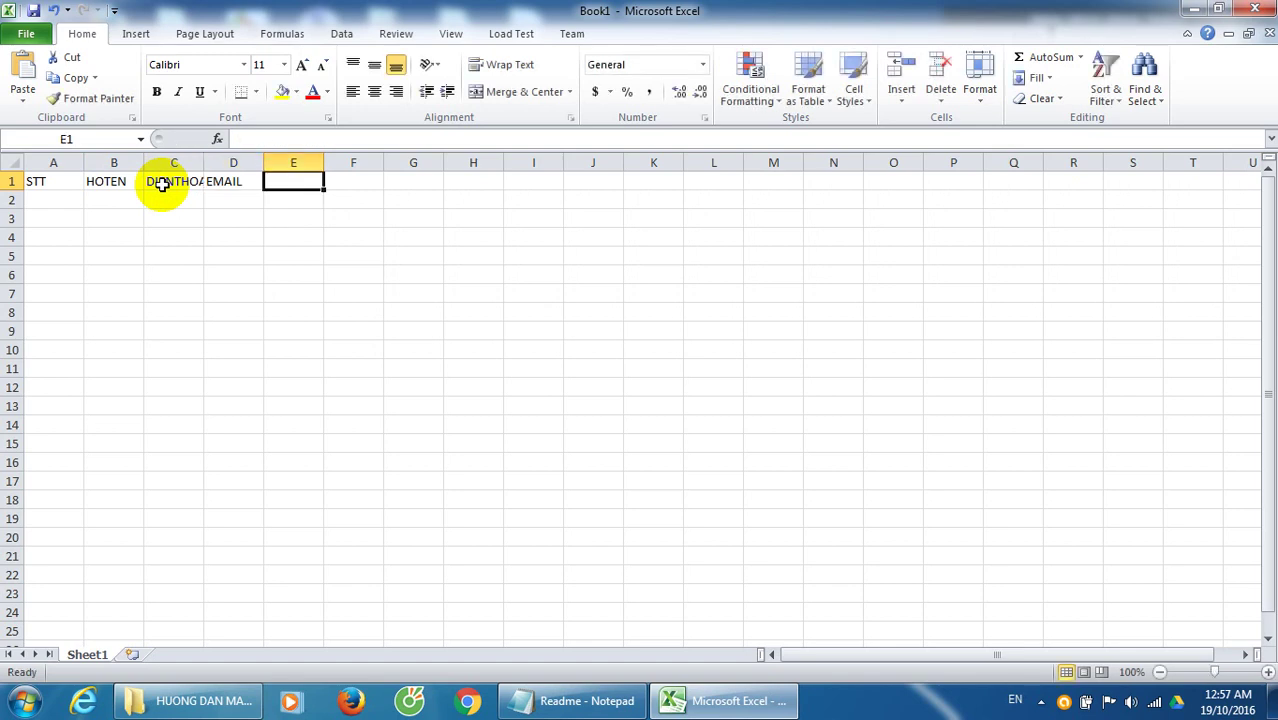
text(LUON)
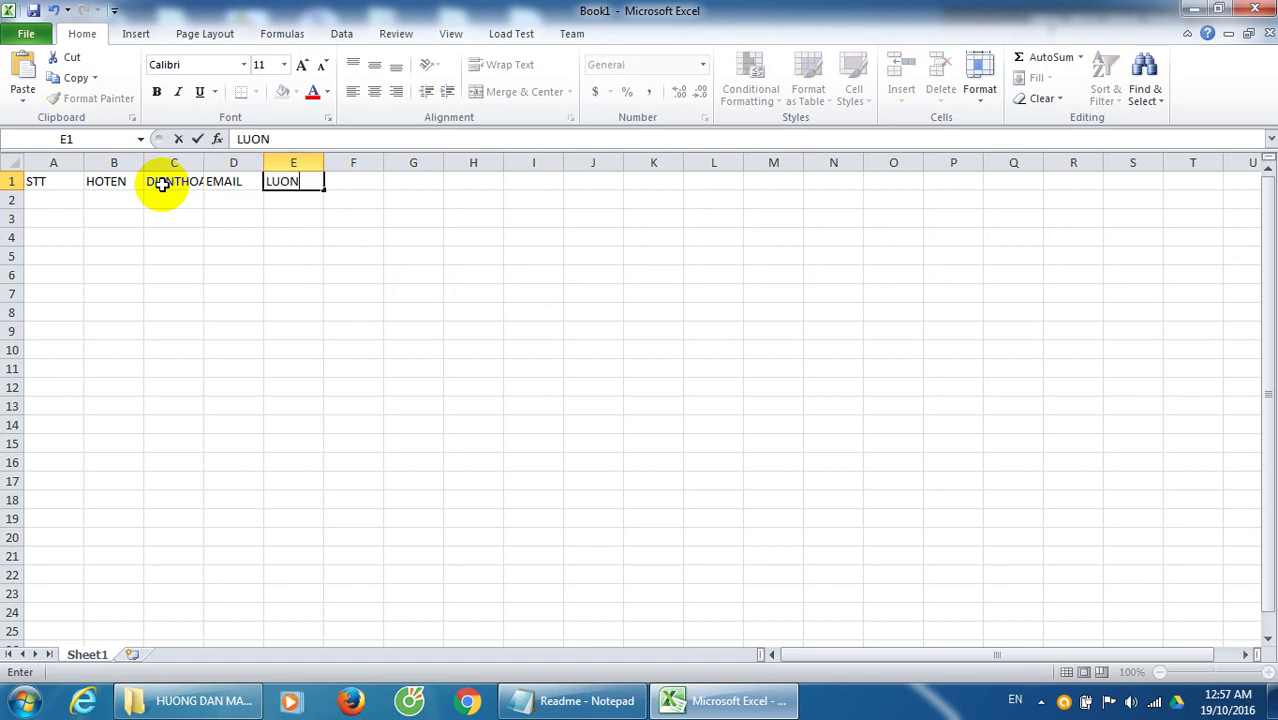
text(G)
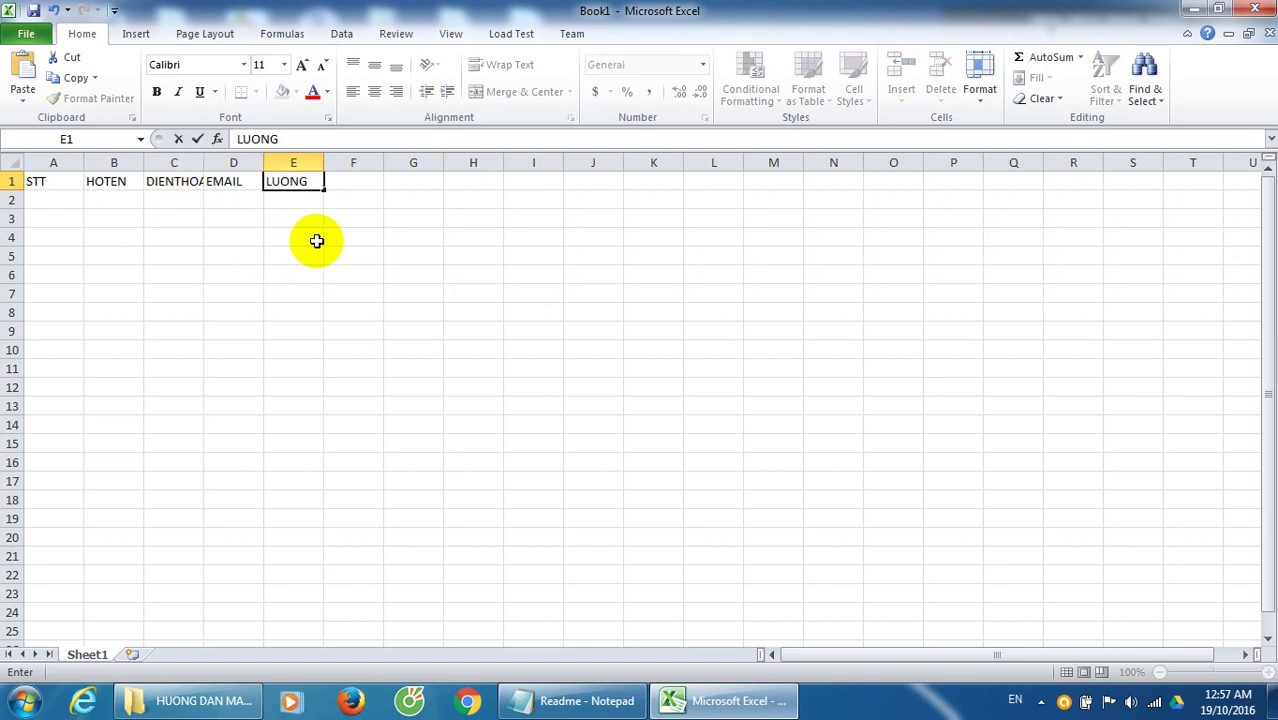
click(312, 238)
Step: Number rows 1, 2, 3 in A2:A4 and widen column B for full names
click(60, 202)
text(1)
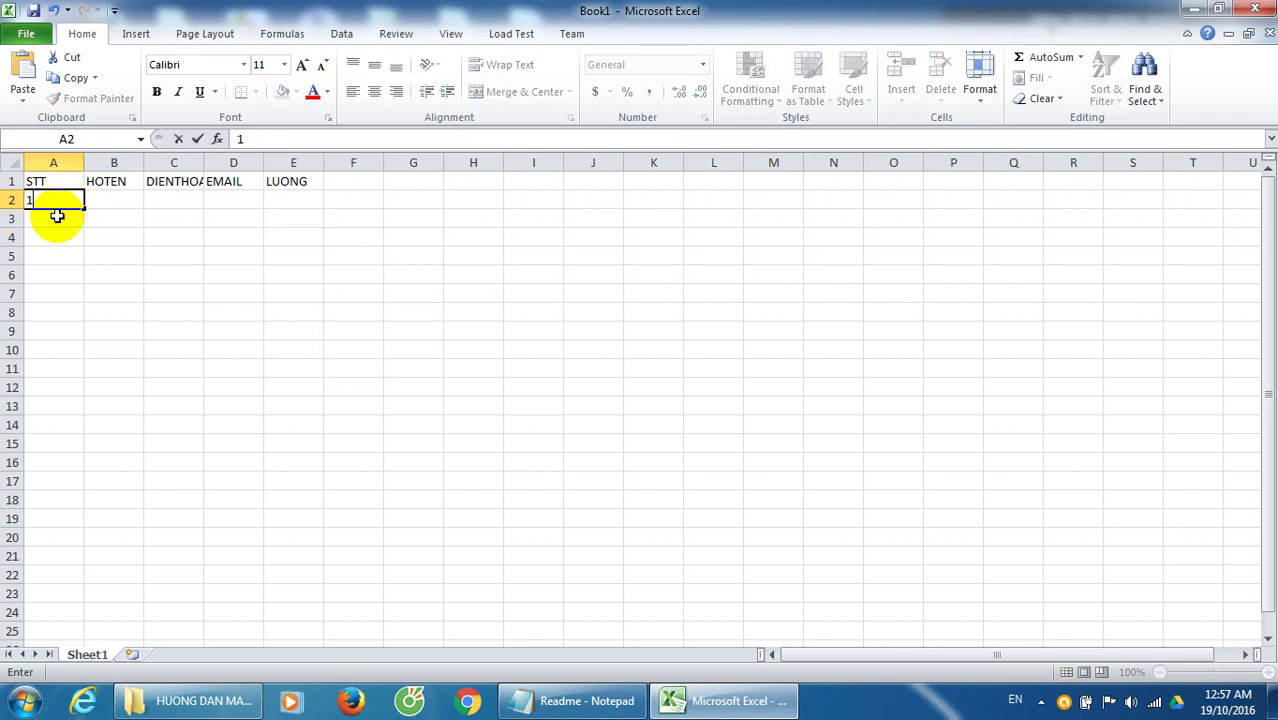
click(55, 216)
text(2)
click(58, 234)
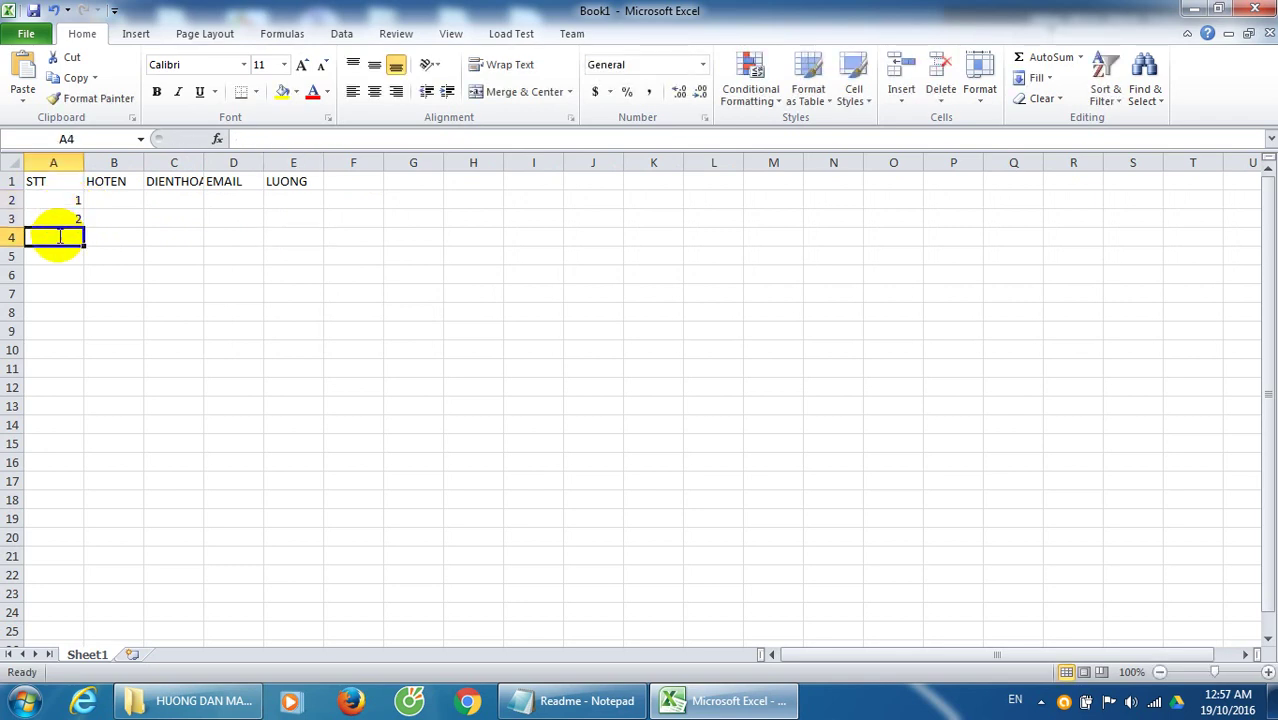
text(3)
click(105, 231)
click(110, 200)
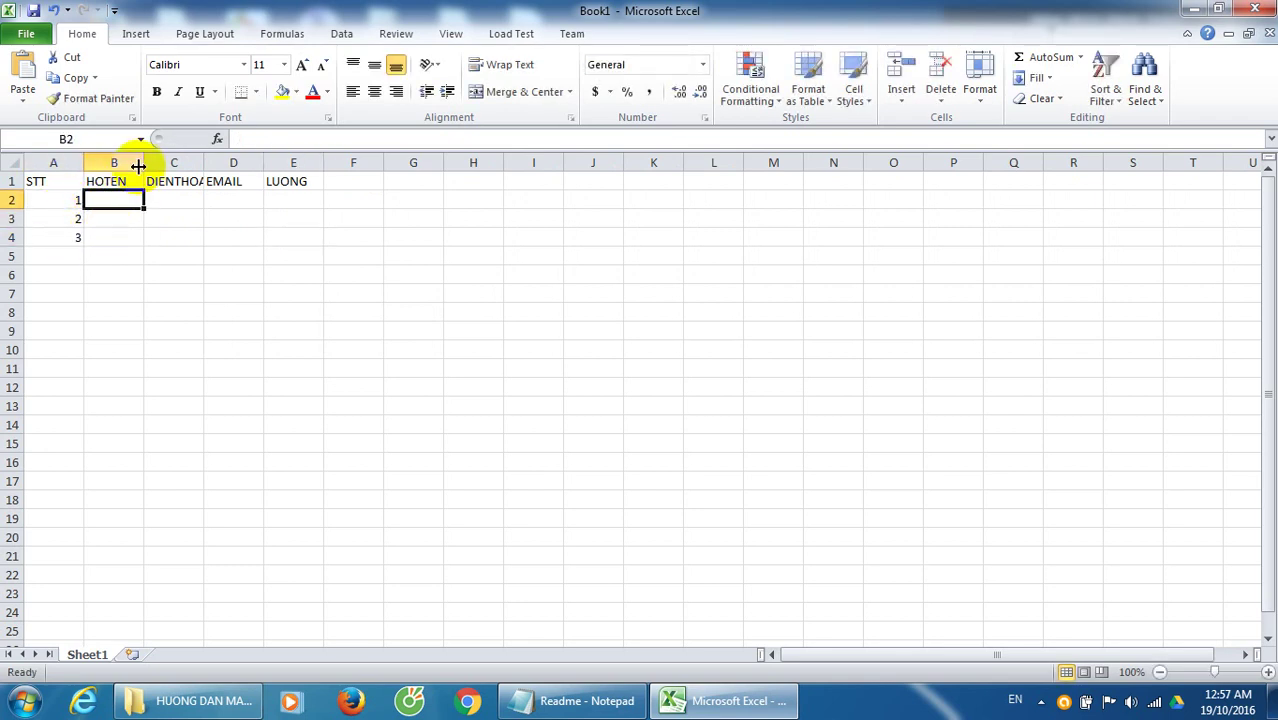
mouse_move(144, 163)
mouse_down()
mouse_move(131, 164)
mouse_move(246, 163)
mouse_up()
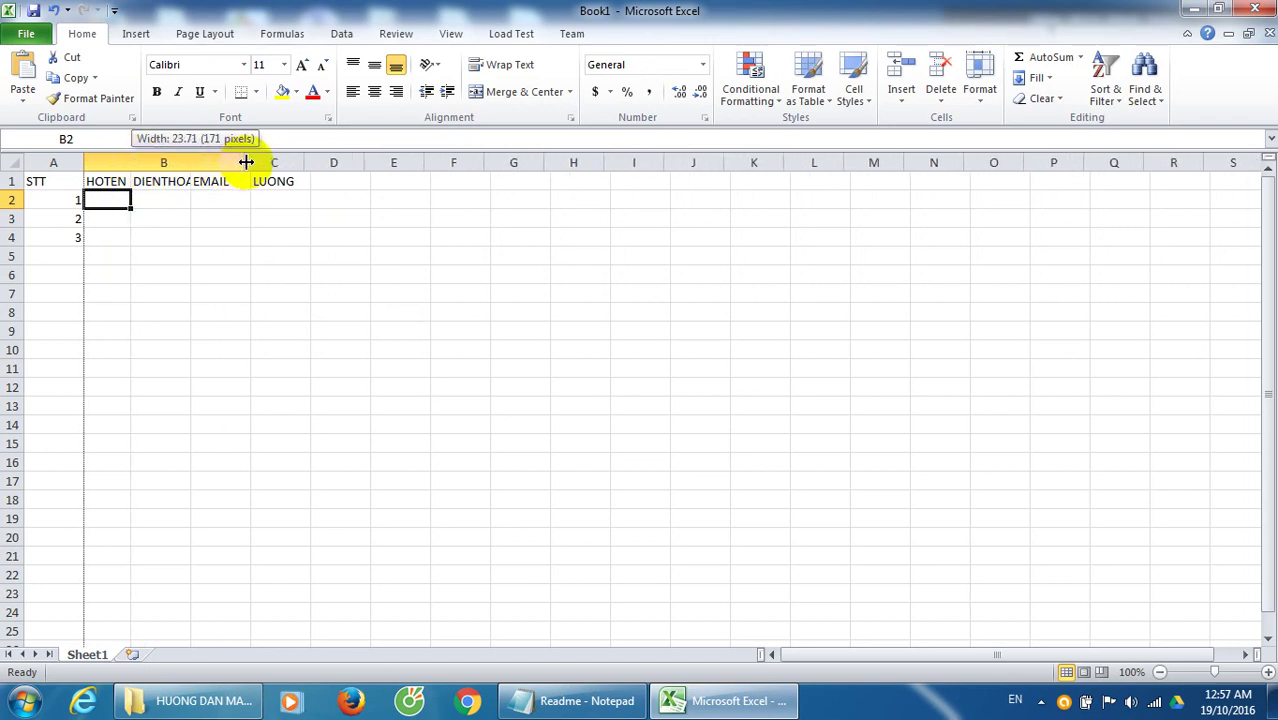
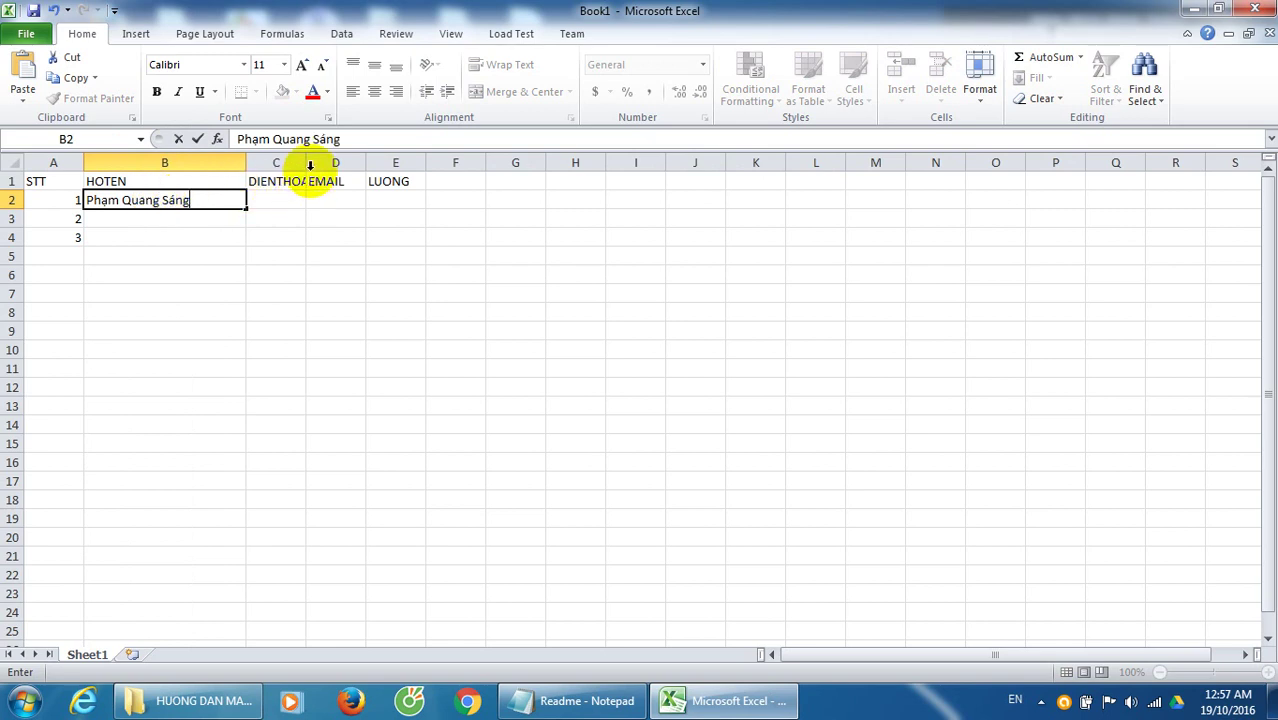
Step: Enter the first employee's name in B2 and phone number in C2, widening column C
click(318, 162)
drag(304, 162, 427, 163)
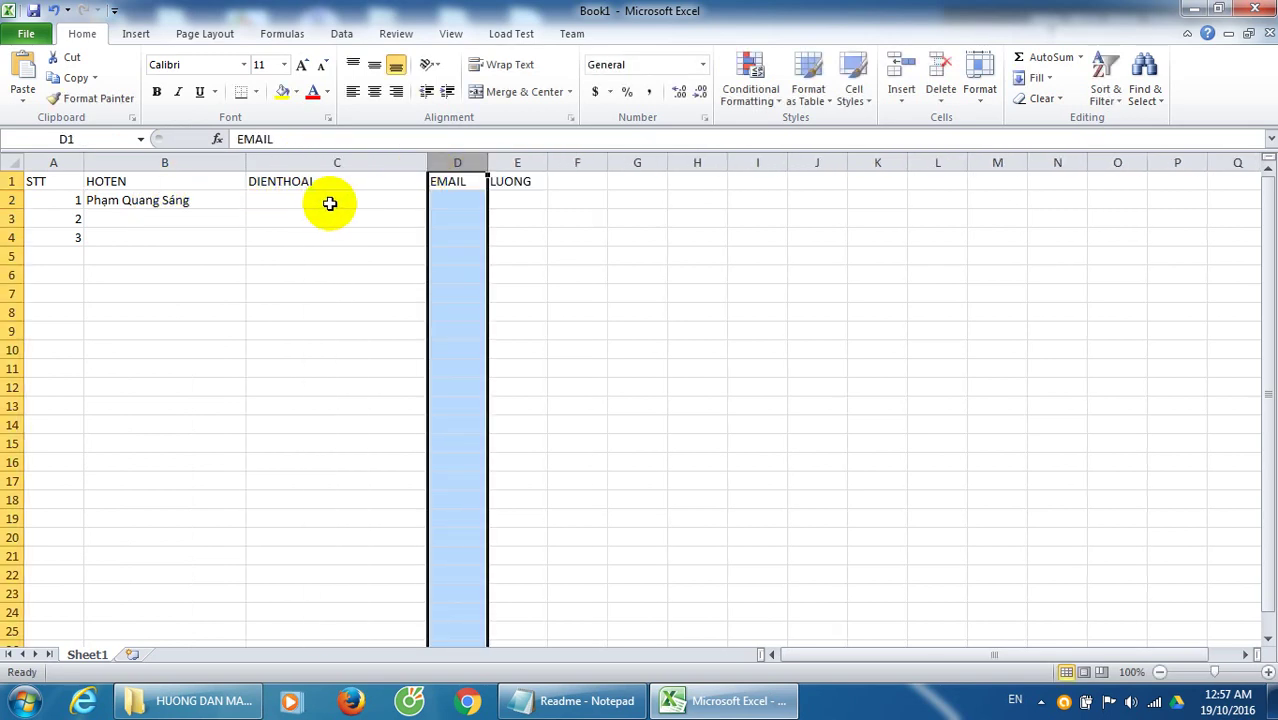
click(330, 203)
text(098)
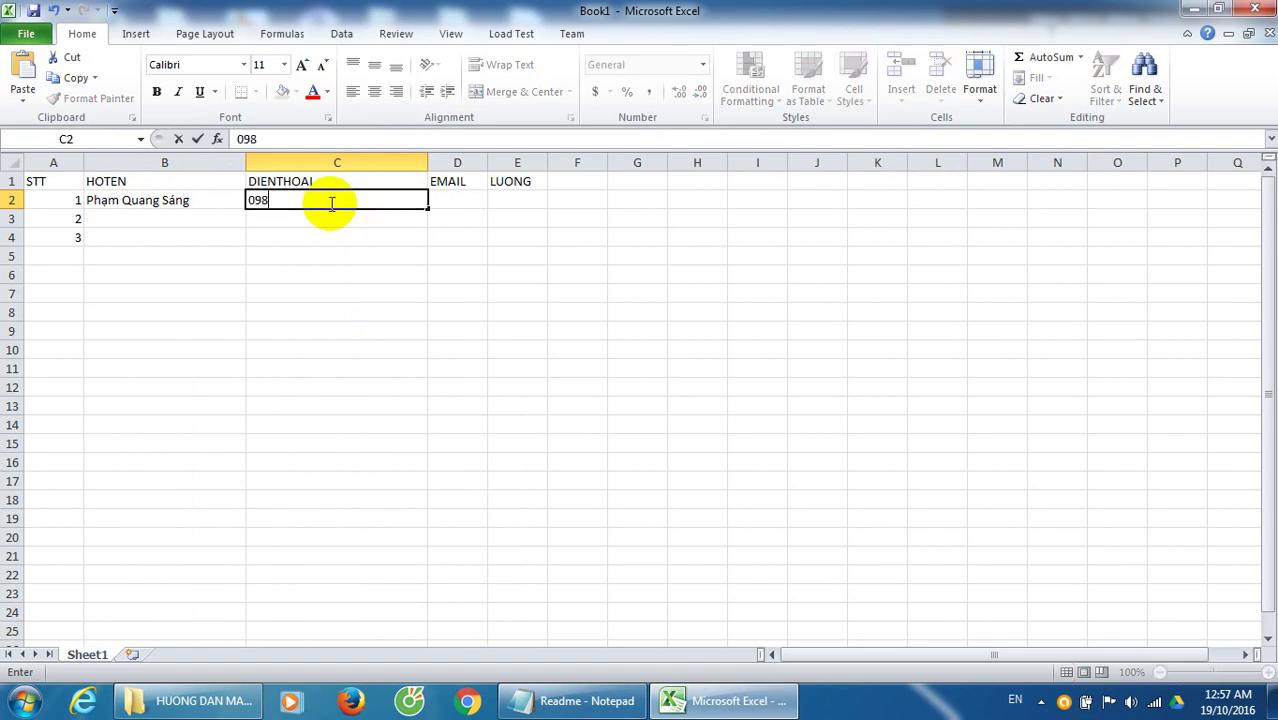
text(9231)
text(xxx)
click(459, 200)
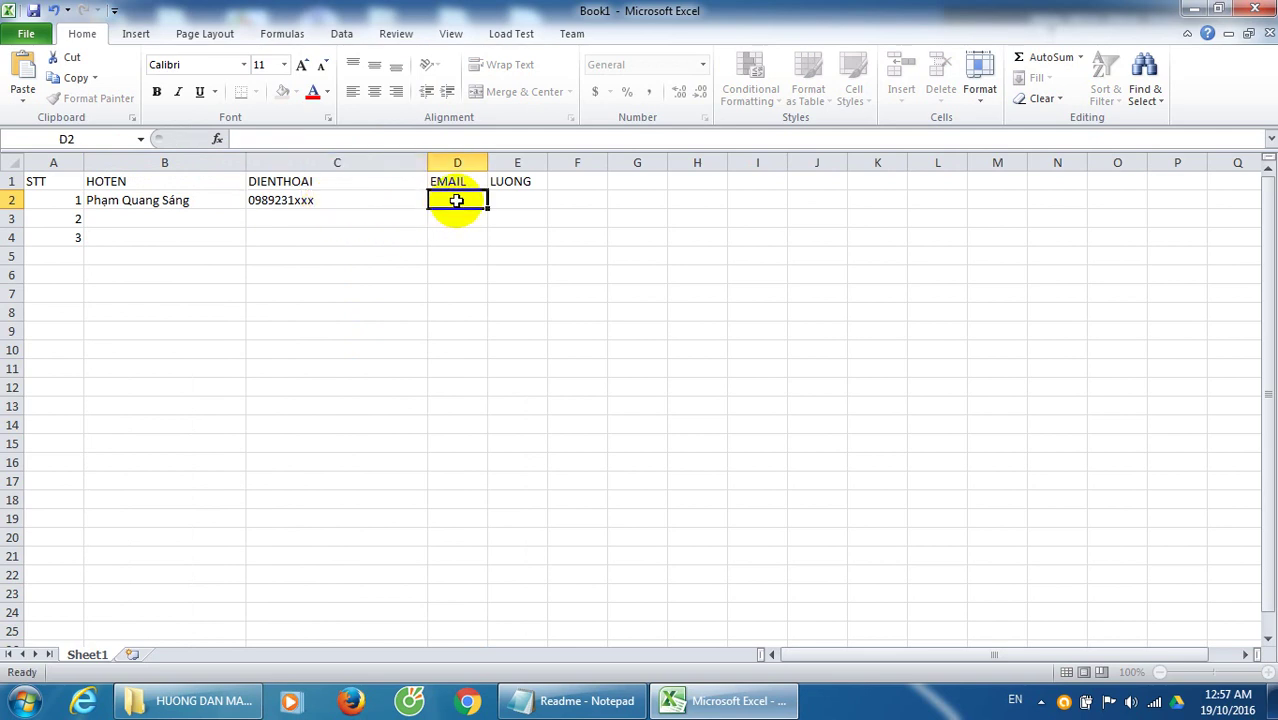
Step: Enter the employee's e-mail in D2 and salary 10000000 in E2, widening columns D and E
drag(488, 165, 596, 168)
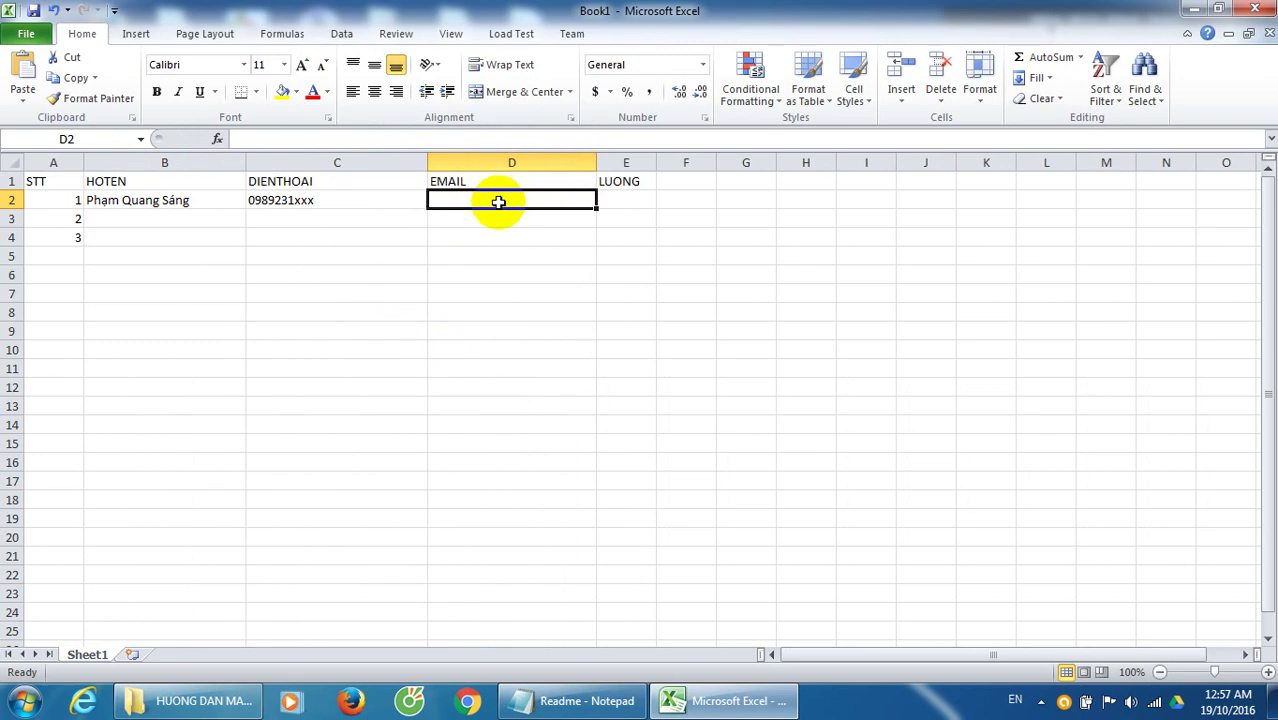
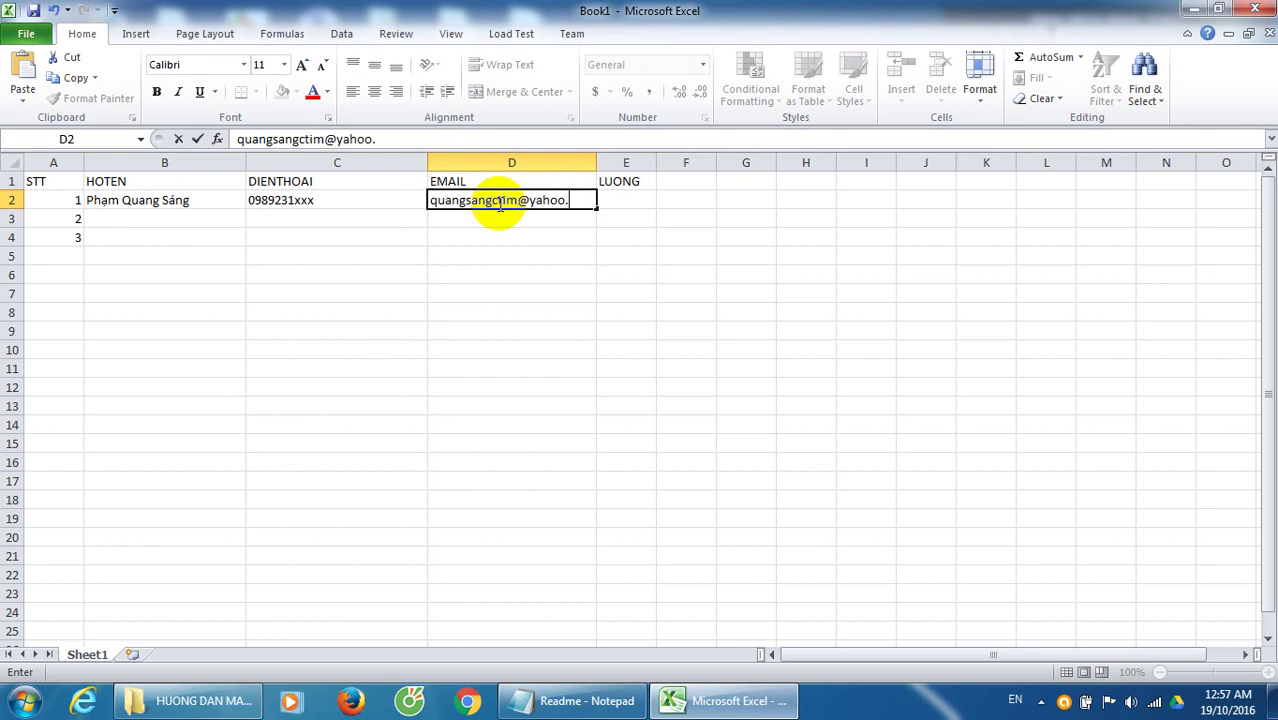
click(637, 201)
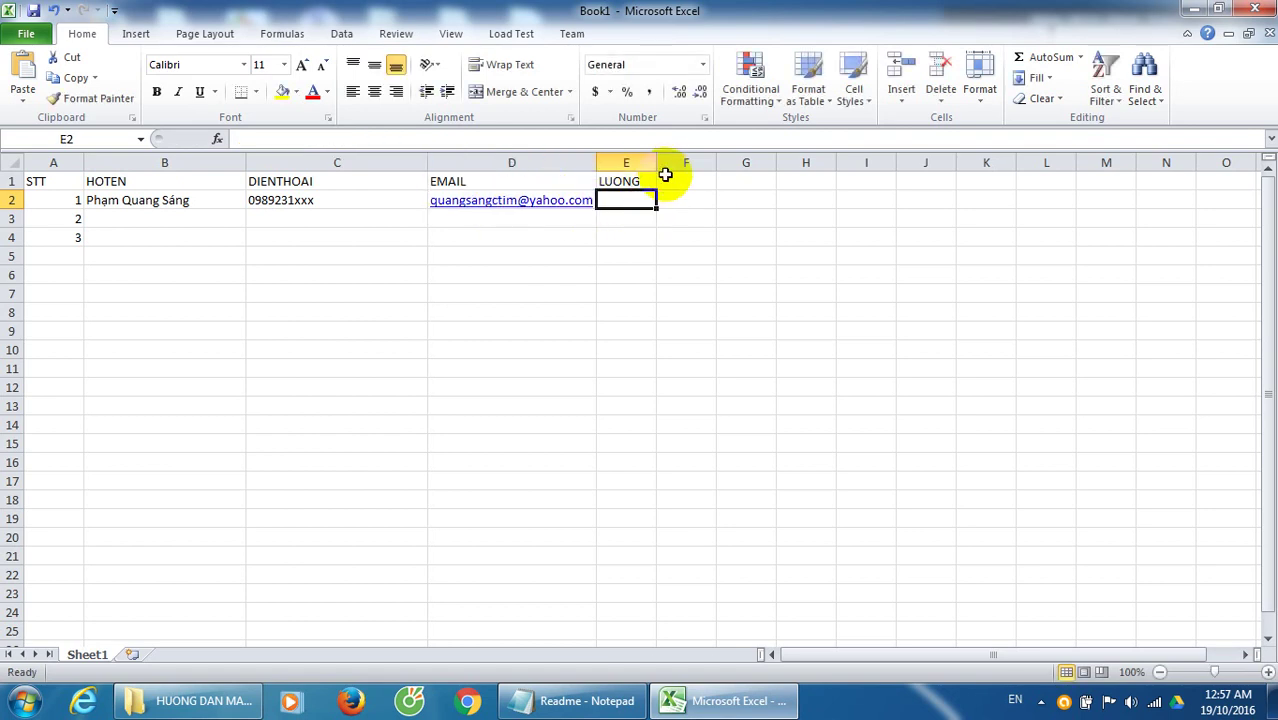
drag(656, 163, 726, 166)
click(668, 216)
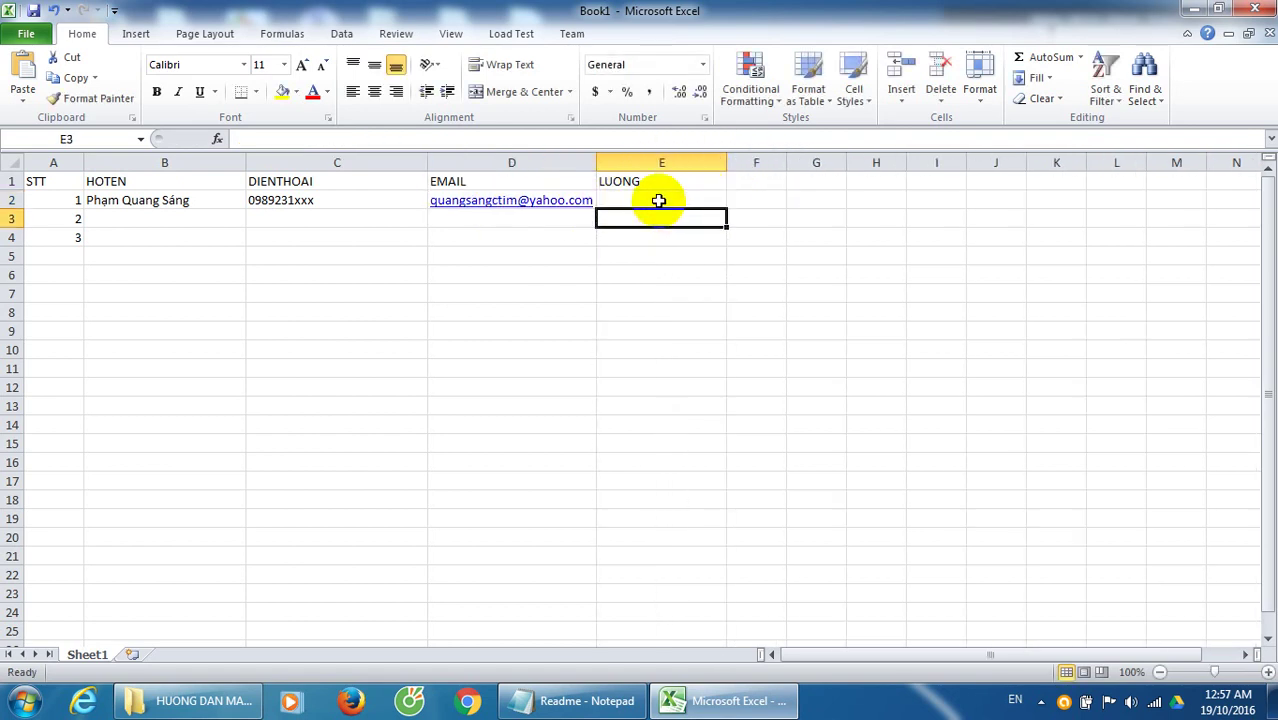
click(658, 201)
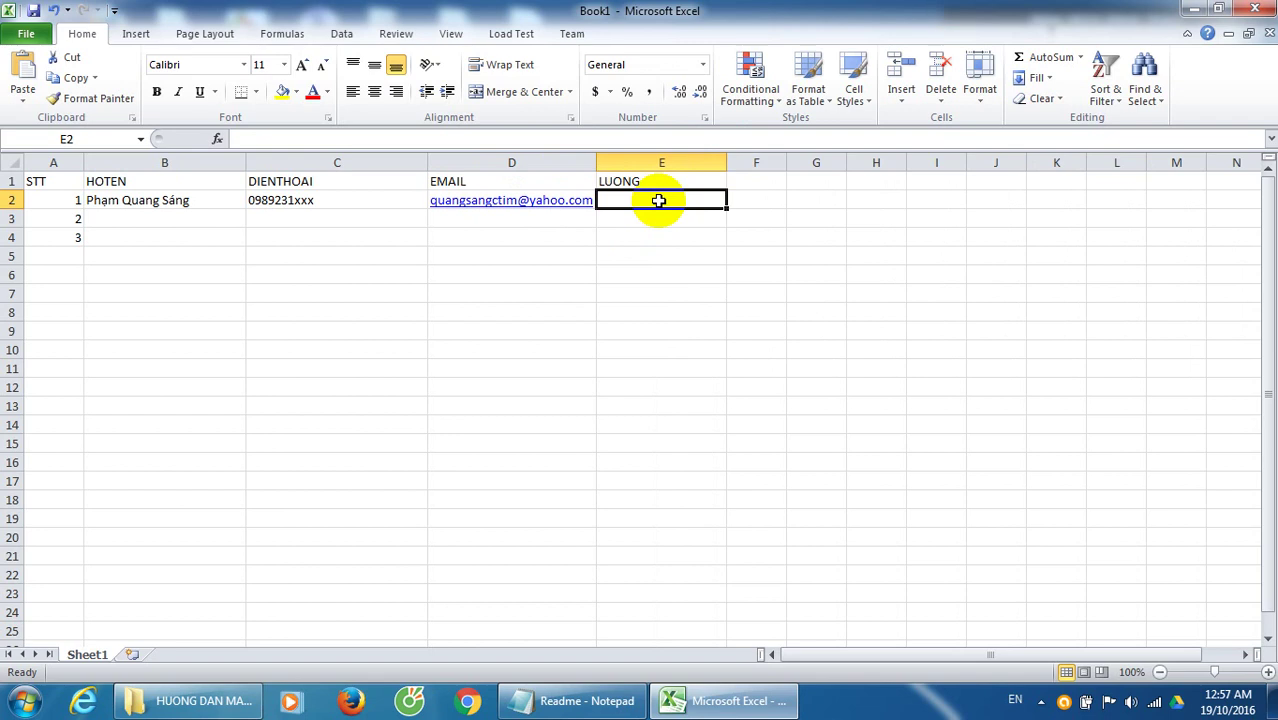
text(1000)
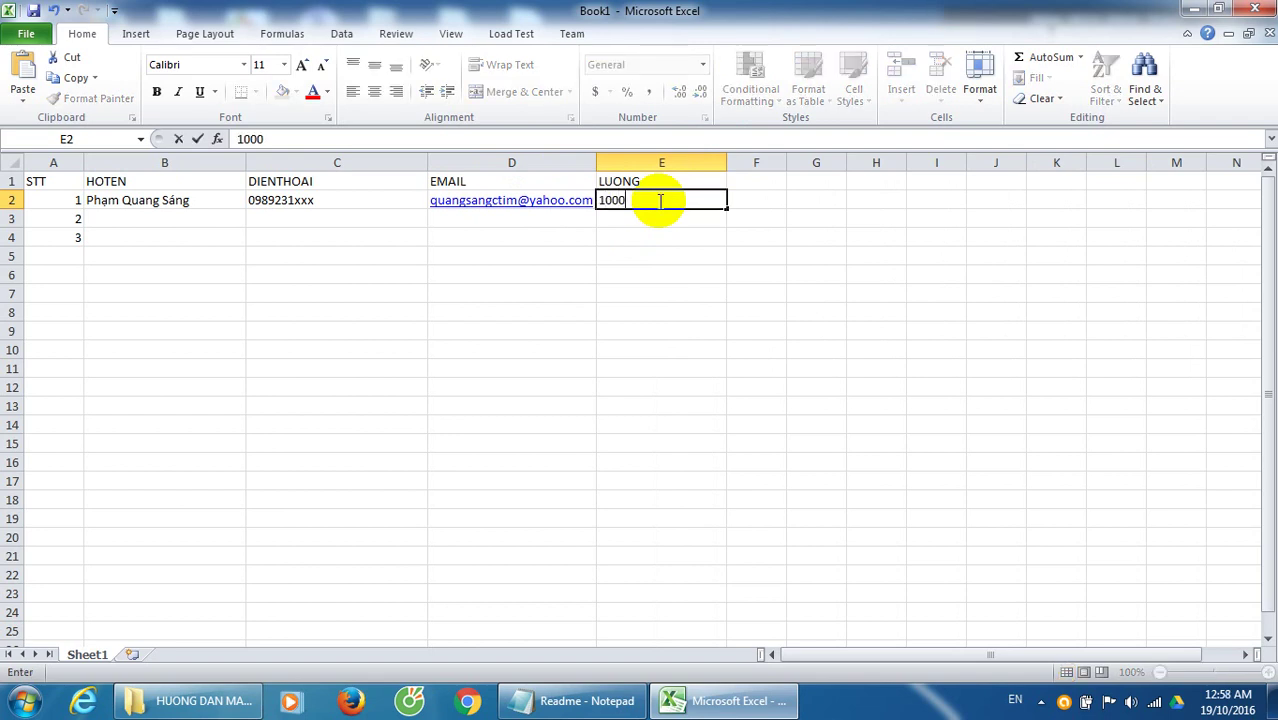
text(0000)
key(ctrl+Return)
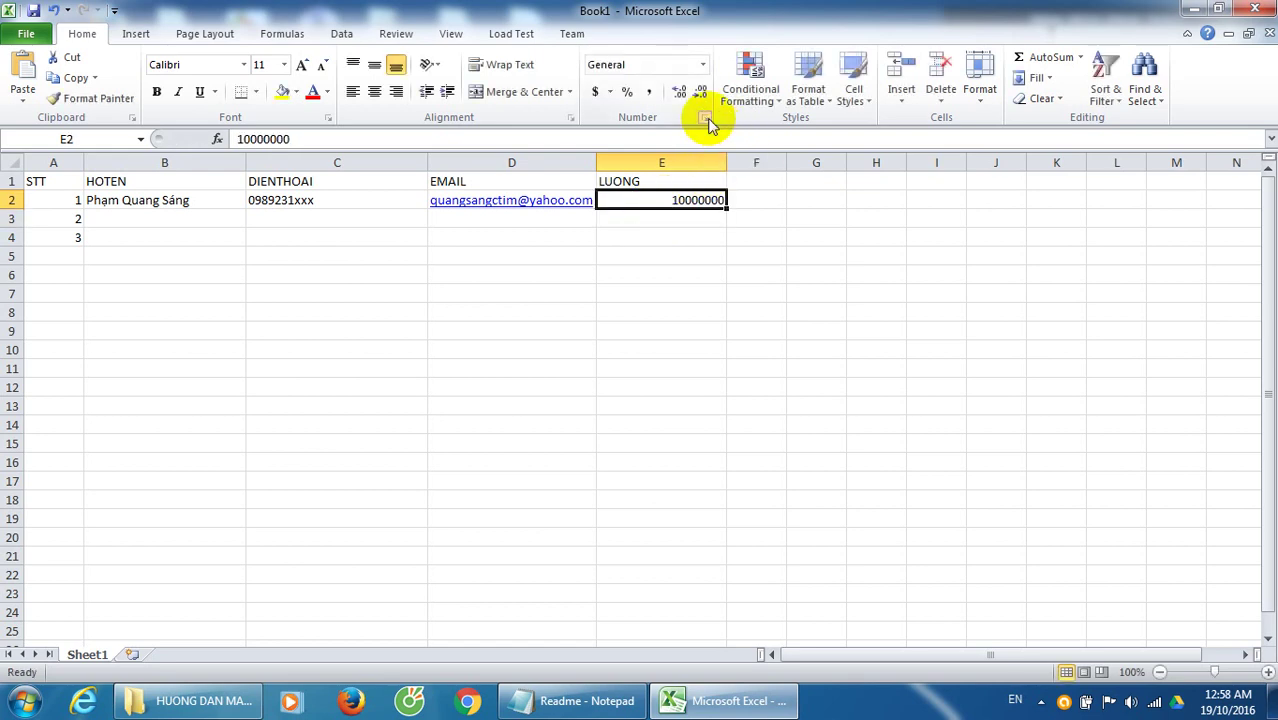
Step: Format E2 as Number with 1000 separator and 0 decimals so it shows 10,000,000
click(706, 119)
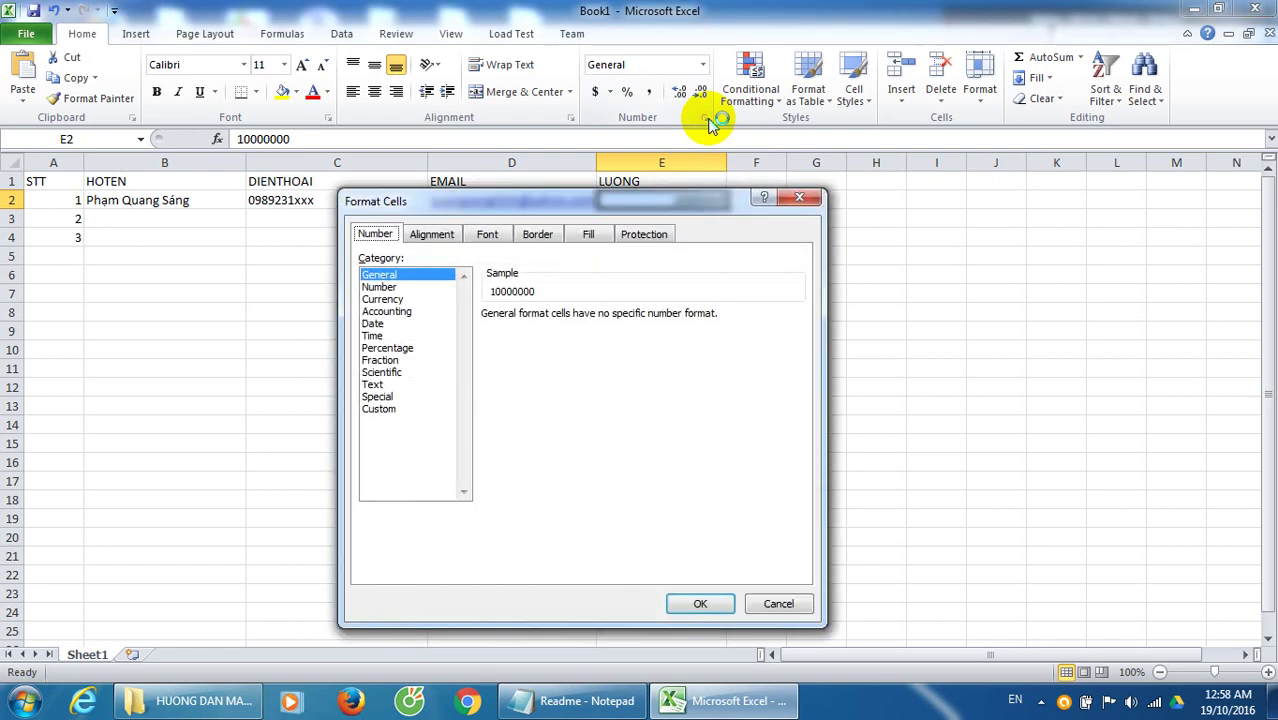
click(405, 287)
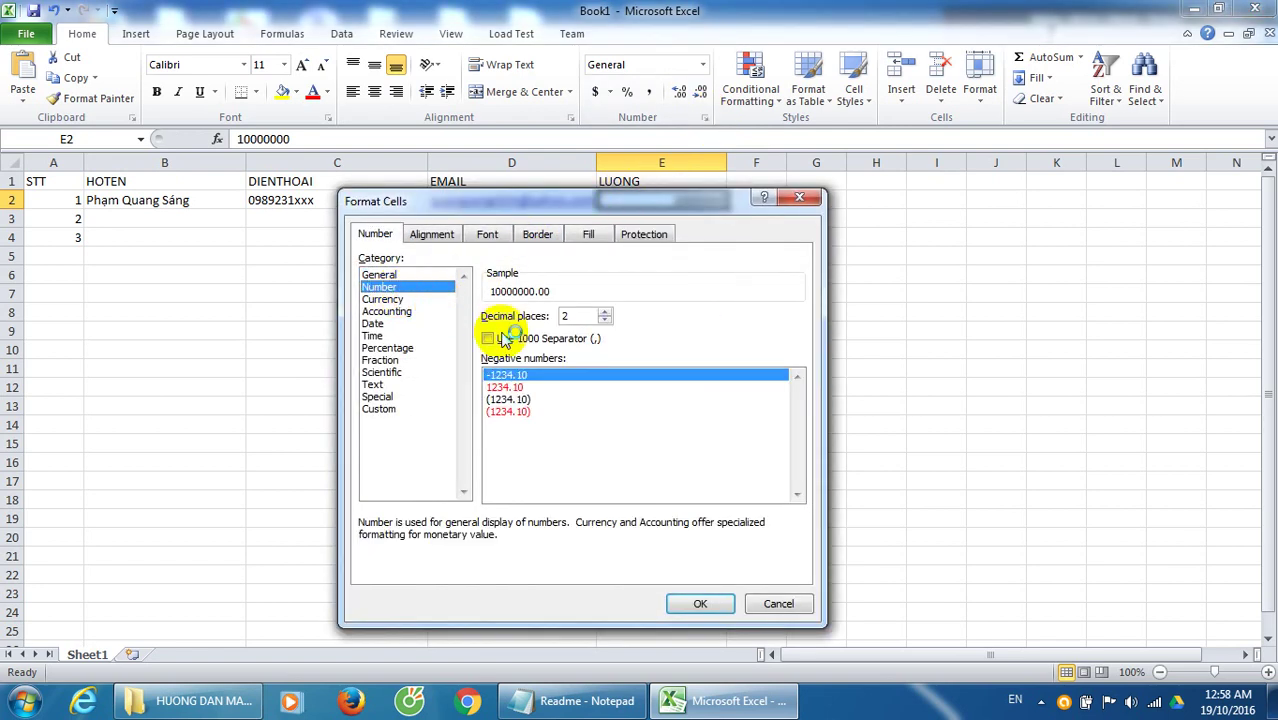
click(487, 339)
click(604, 320)
click(604, 320)
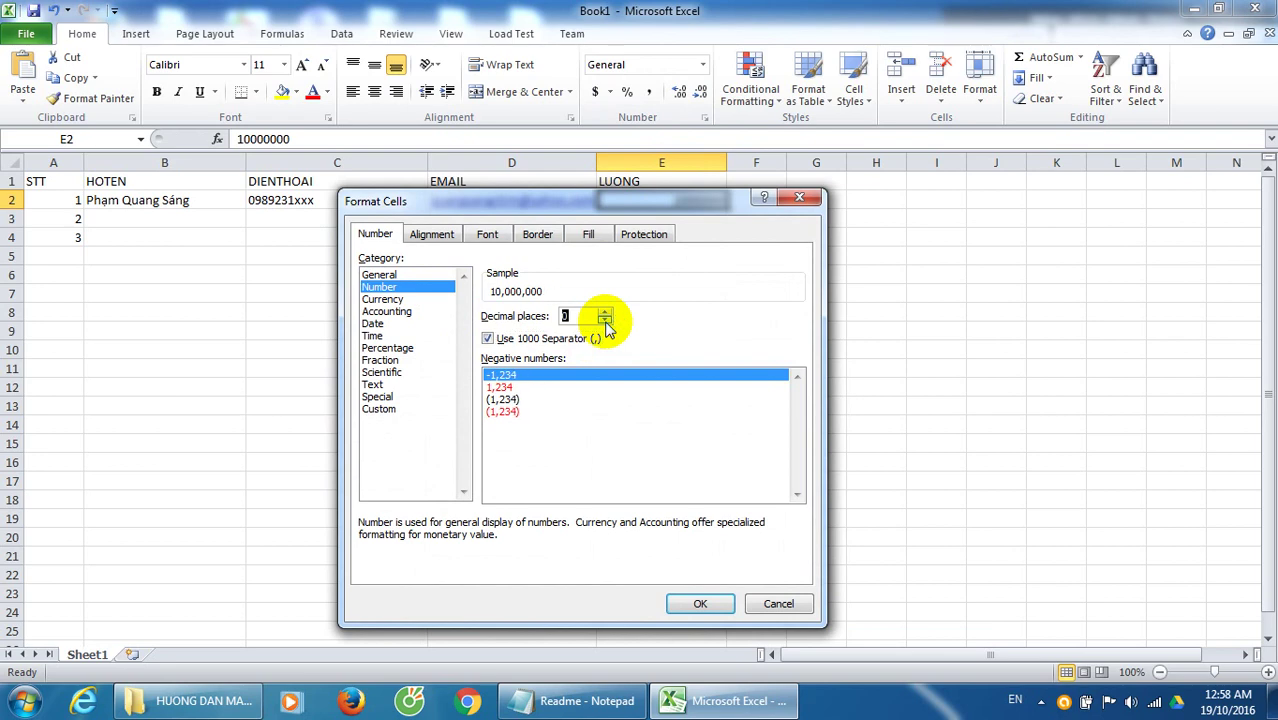
click(700, 603)
click(712, 350)
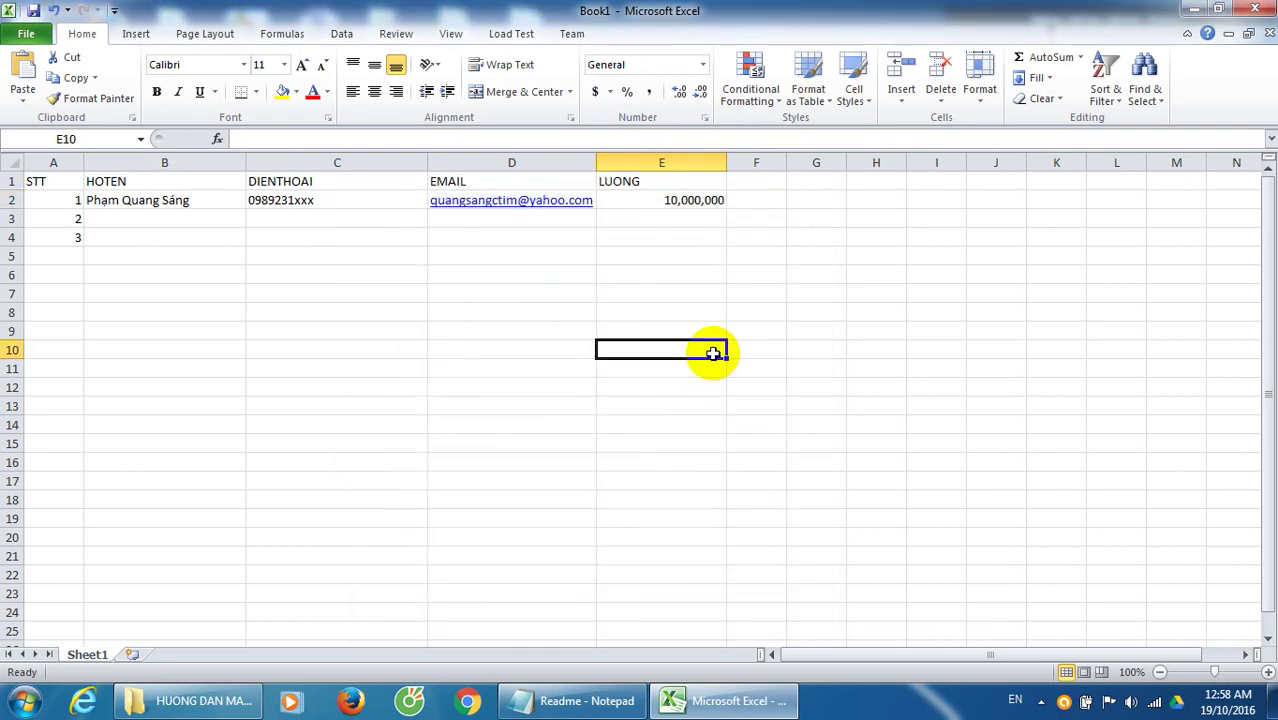
click(112, 220)
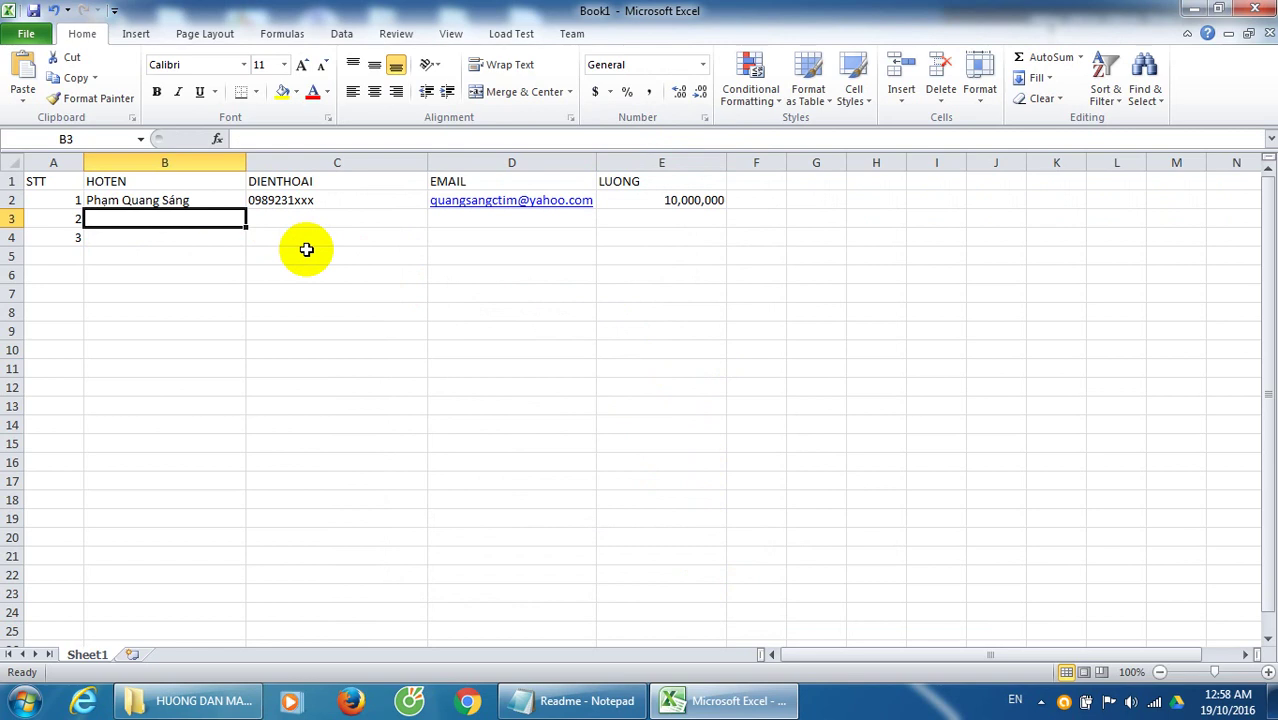
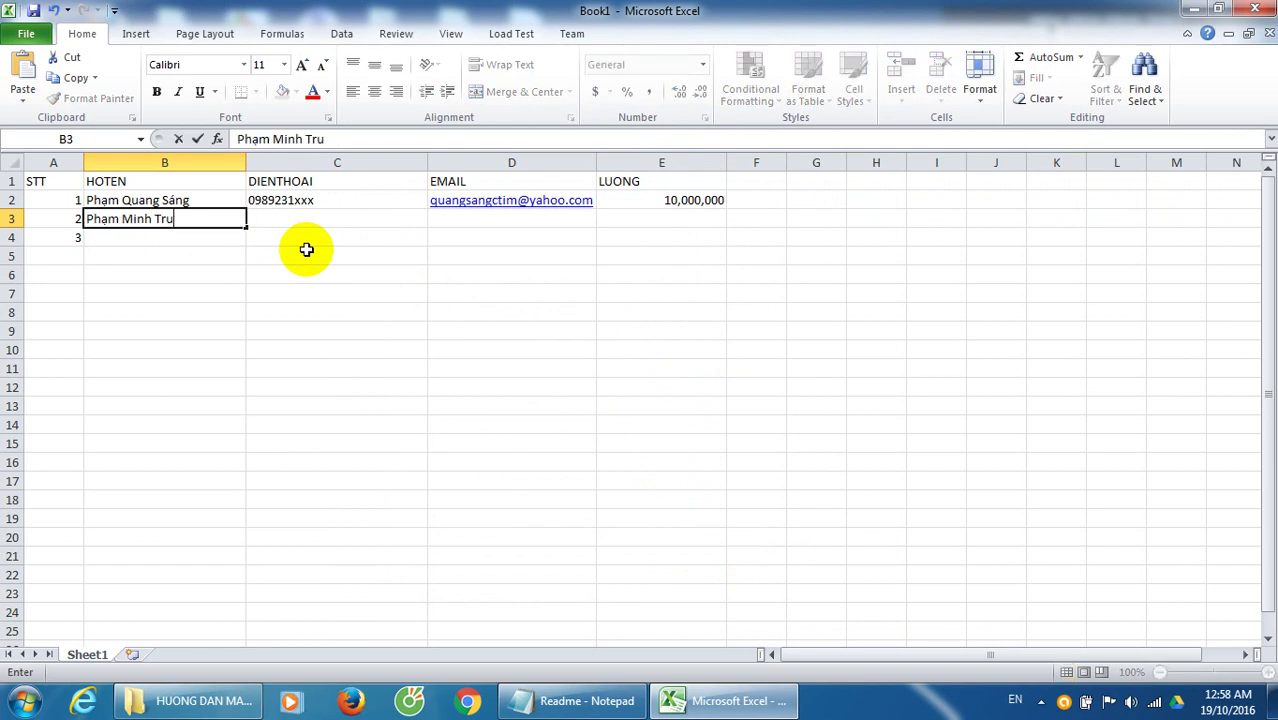
Step: Enter the second employee's name, phone and e-mail in B3:D3 and salary 8000000 in E3
key(Tab)
text(0)
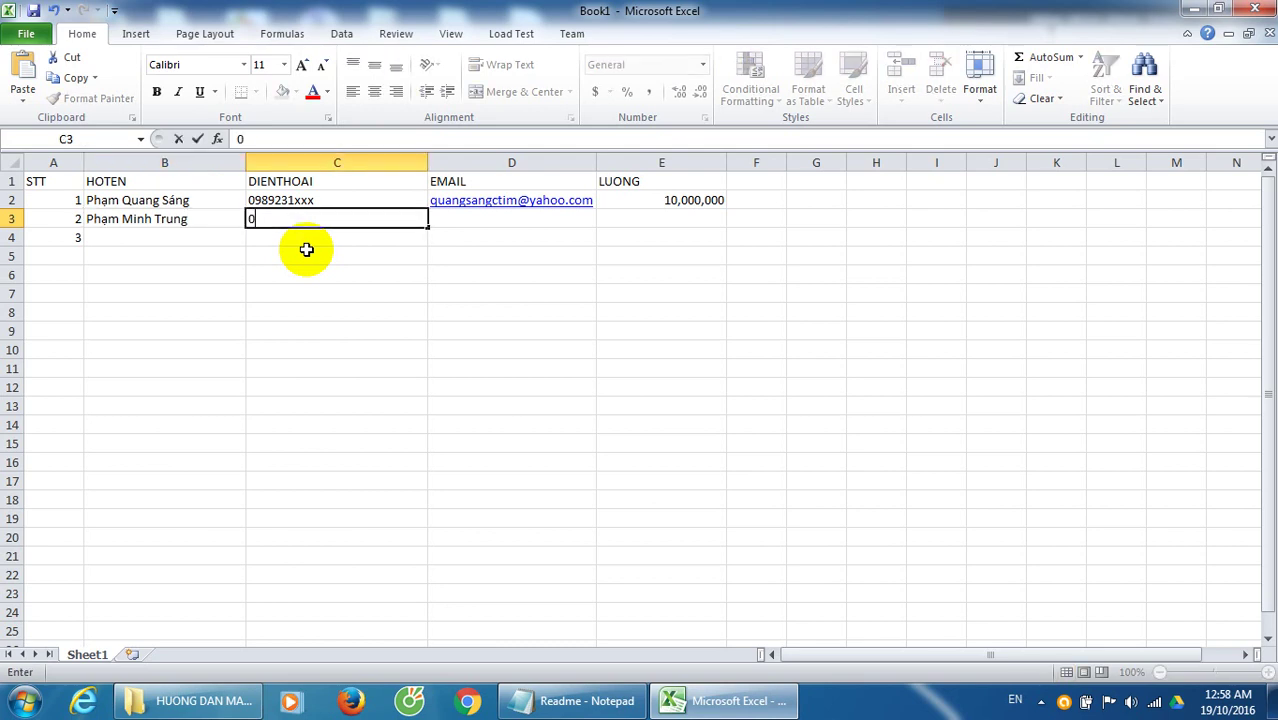
text(9853)
text(18)
text(xxx)
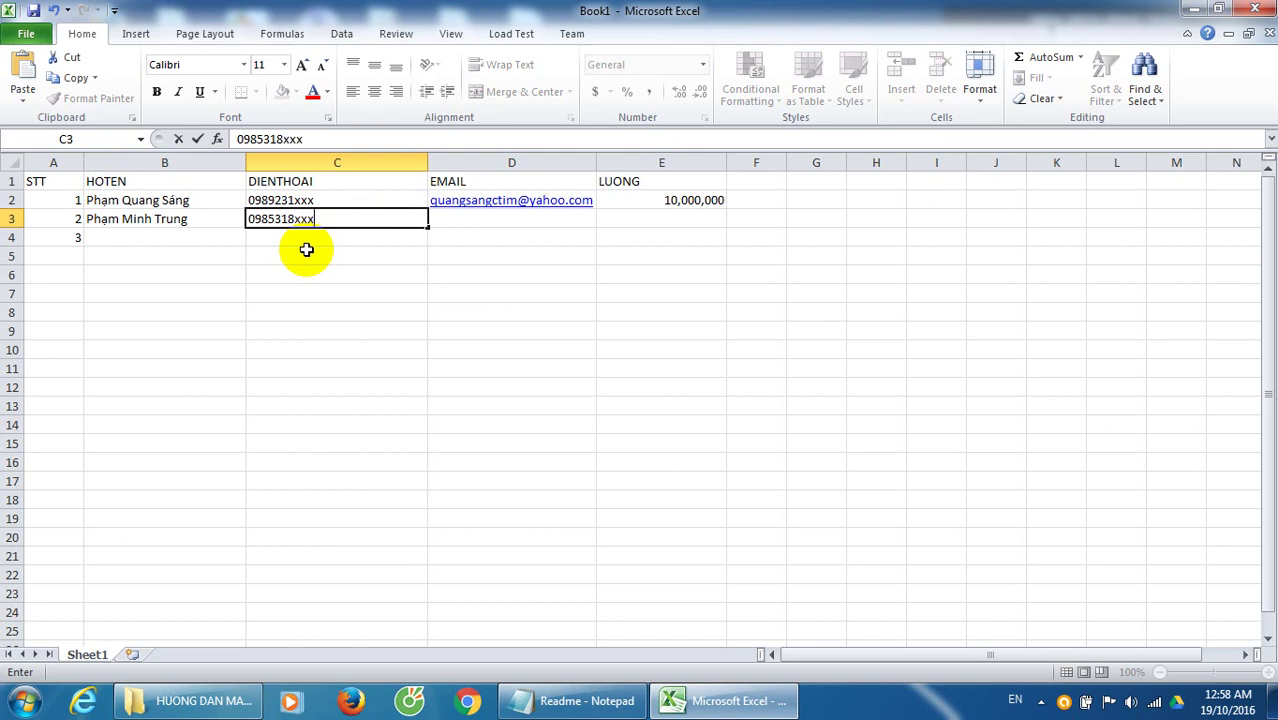
click(448, 227)
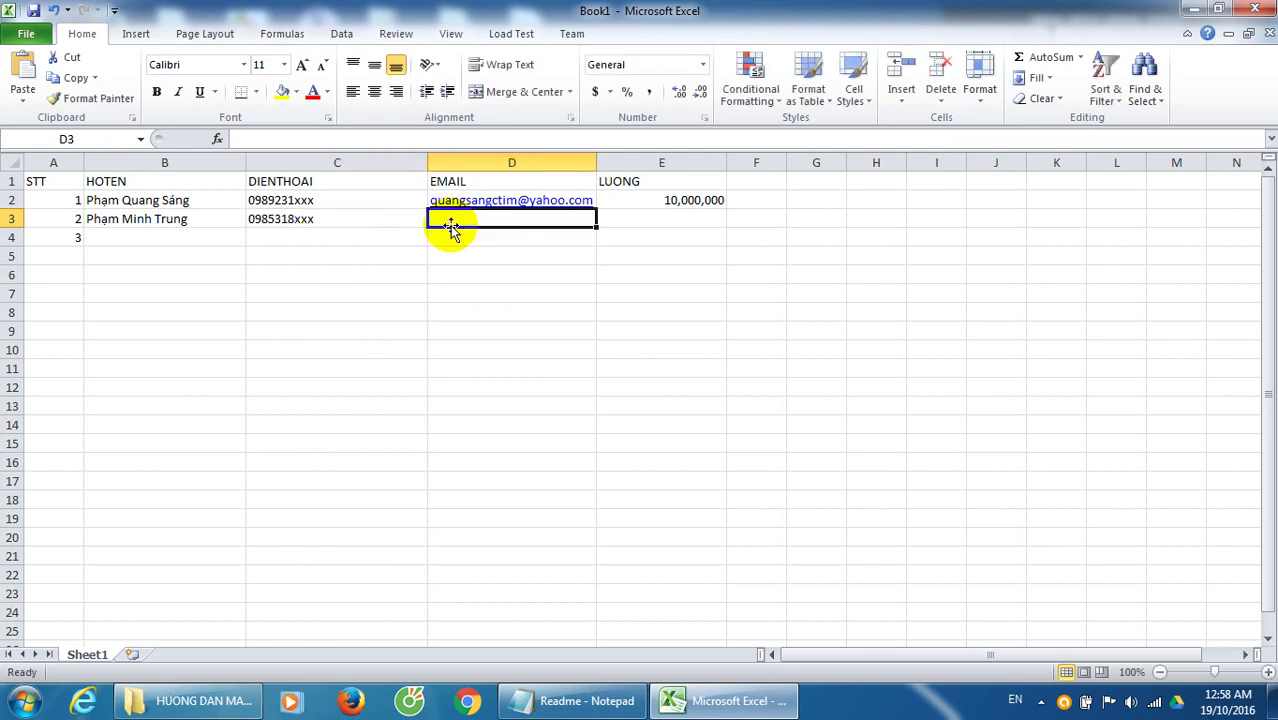
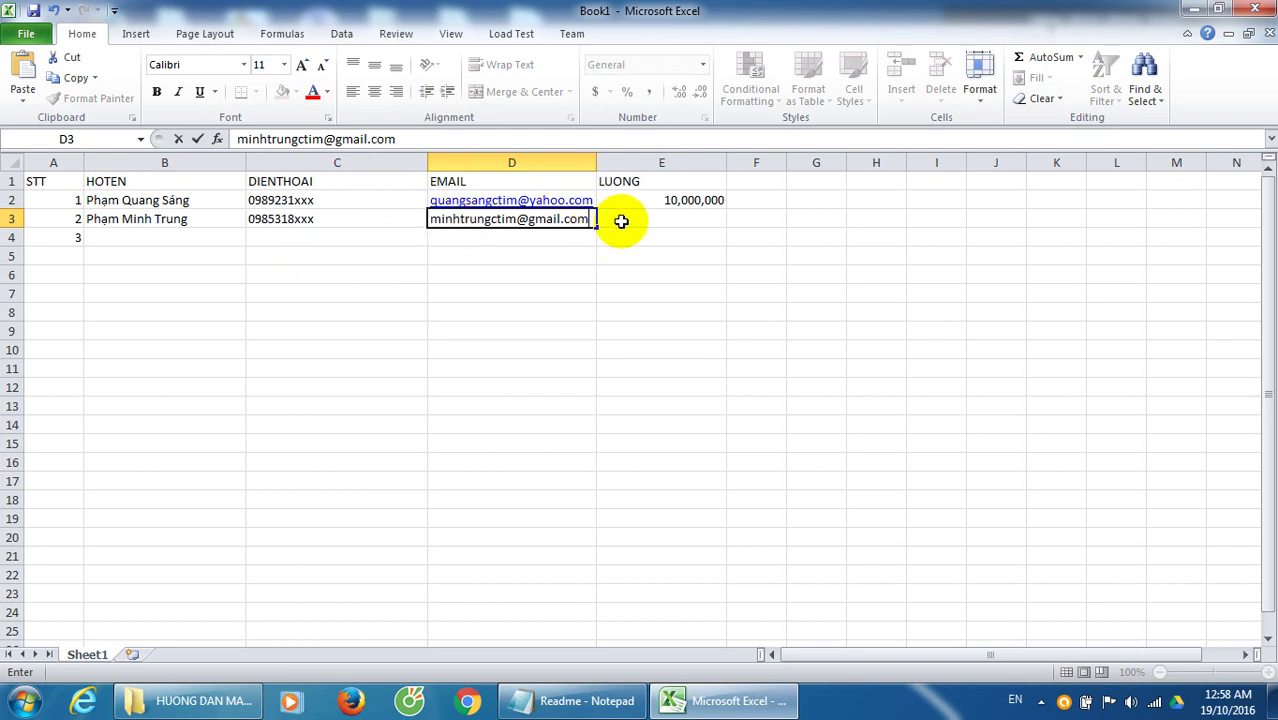
click(640, 220)
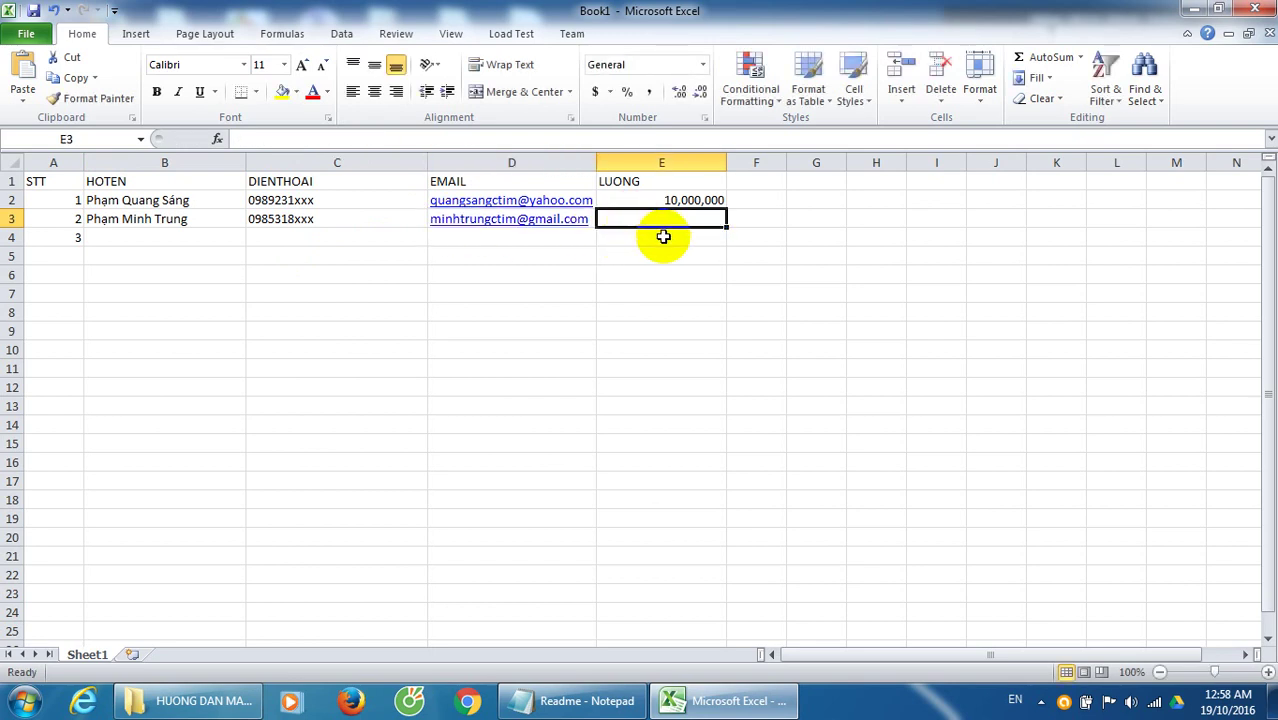
text(80)
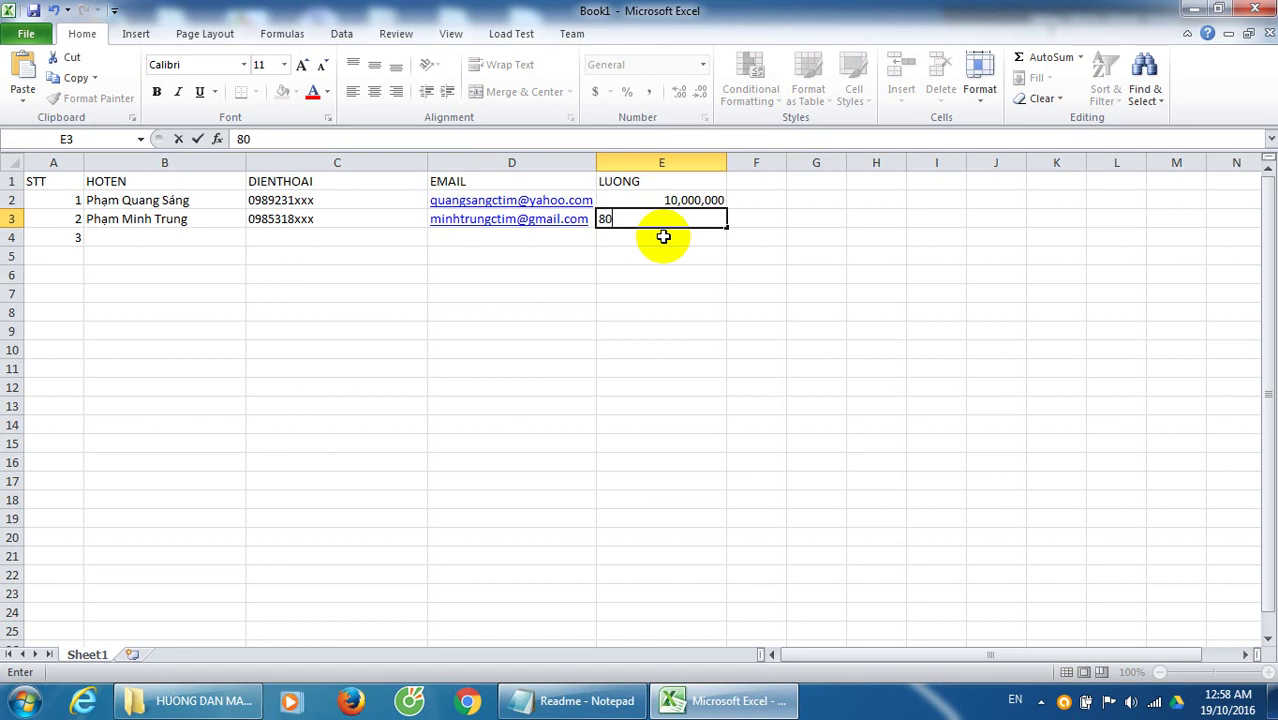
key(BackSpace)
text(000)
text(000)
key(Return)
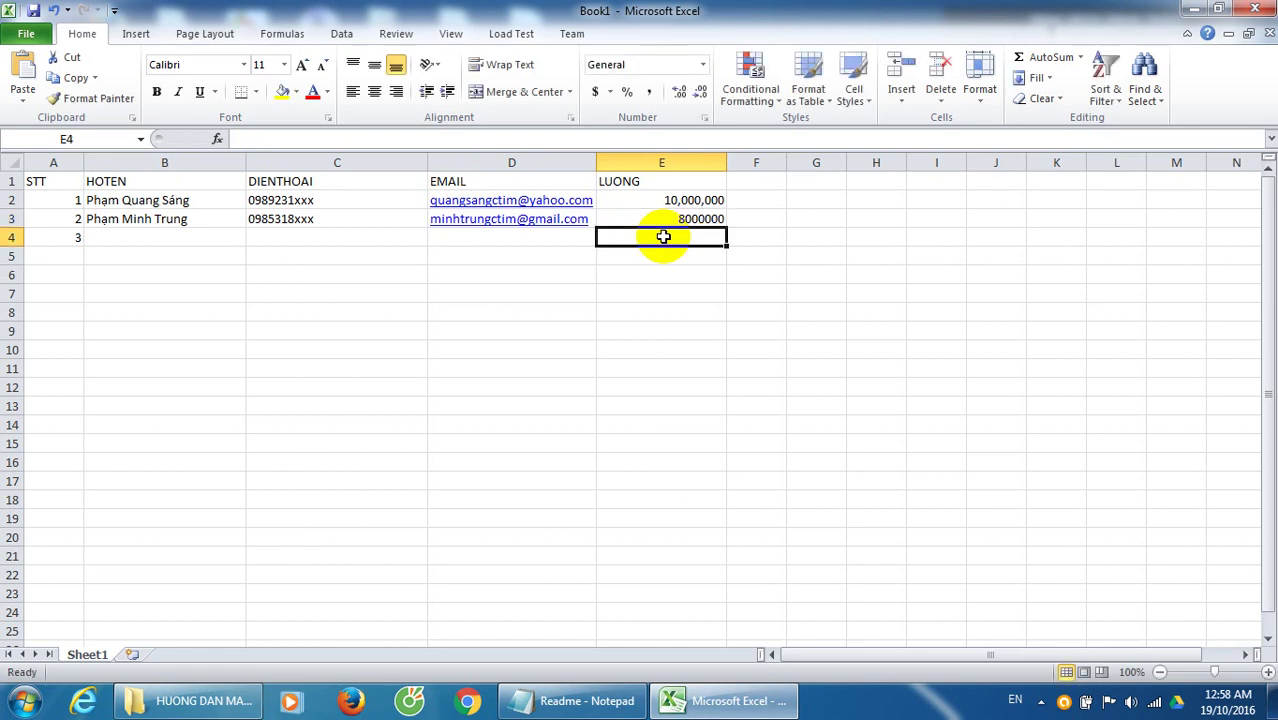
Step: Copy E2's thousands-separator format onto the E3 salary with Format Painter
click(665, 200)
click(90, 98)
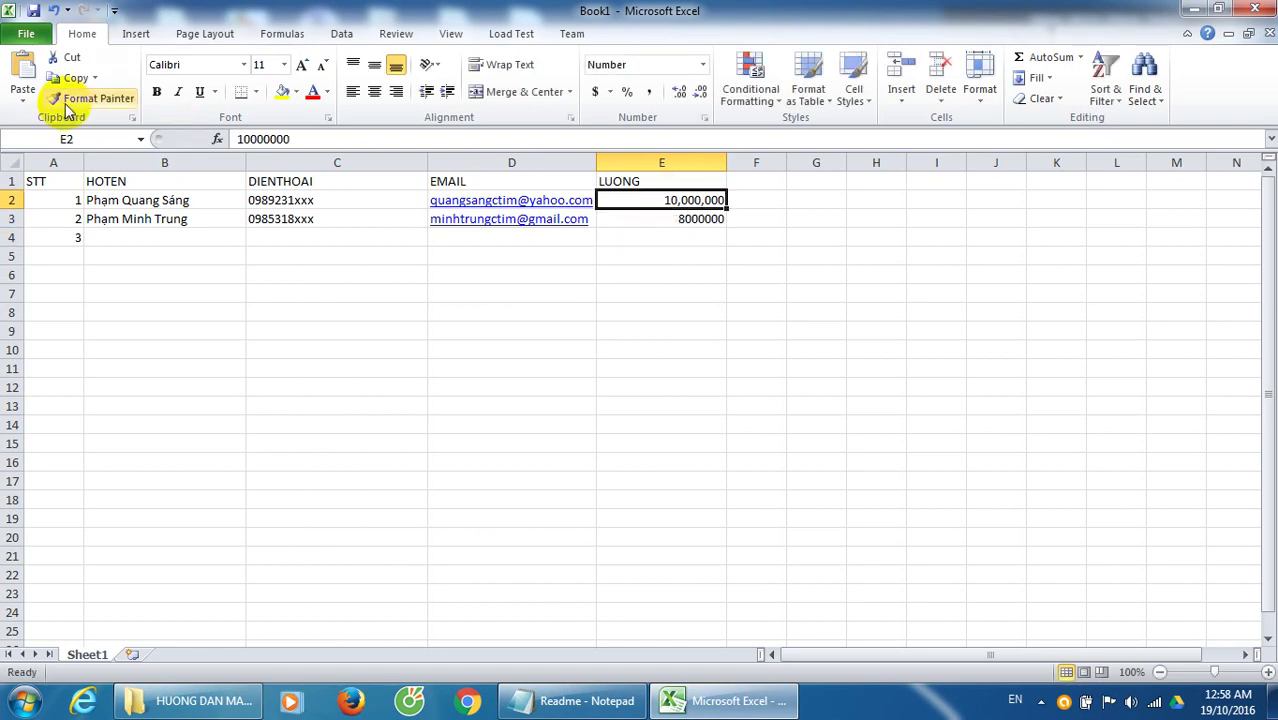
click(661, 218)
click(322, 274)
Step: Clear the contents of row 4, leaving only the two employee rows
click(108, 240)
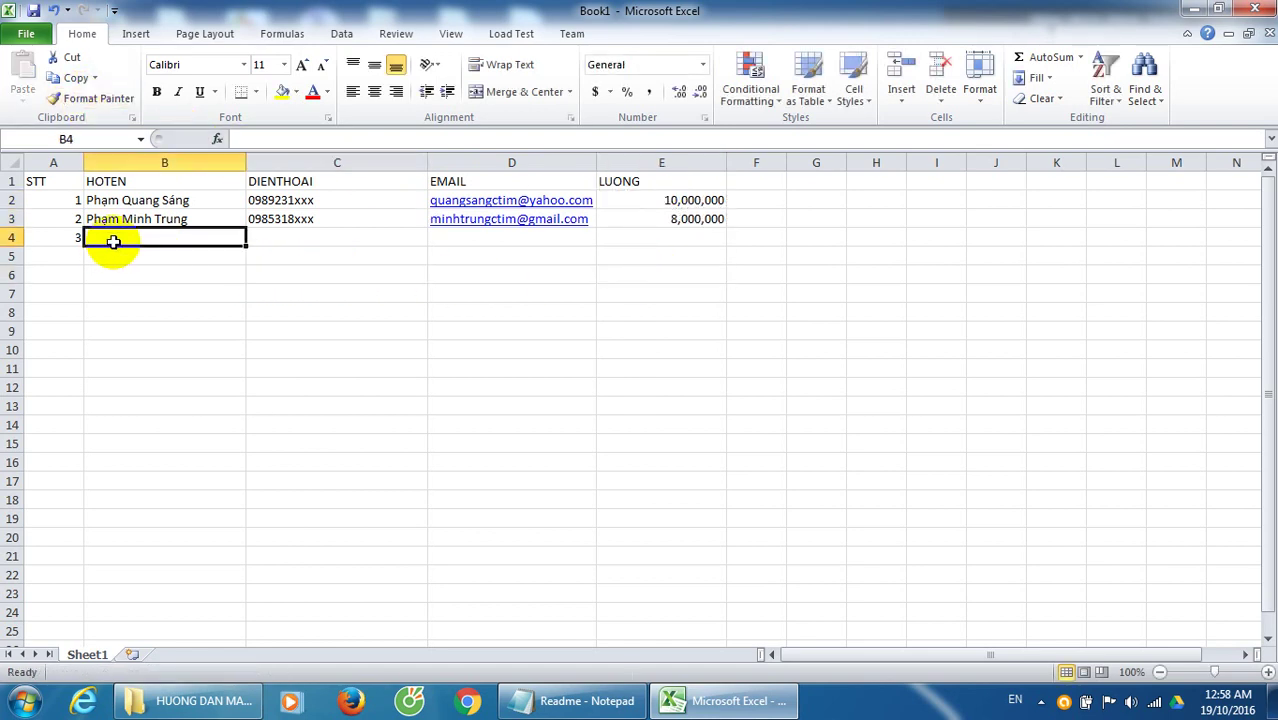
click(10, 237)
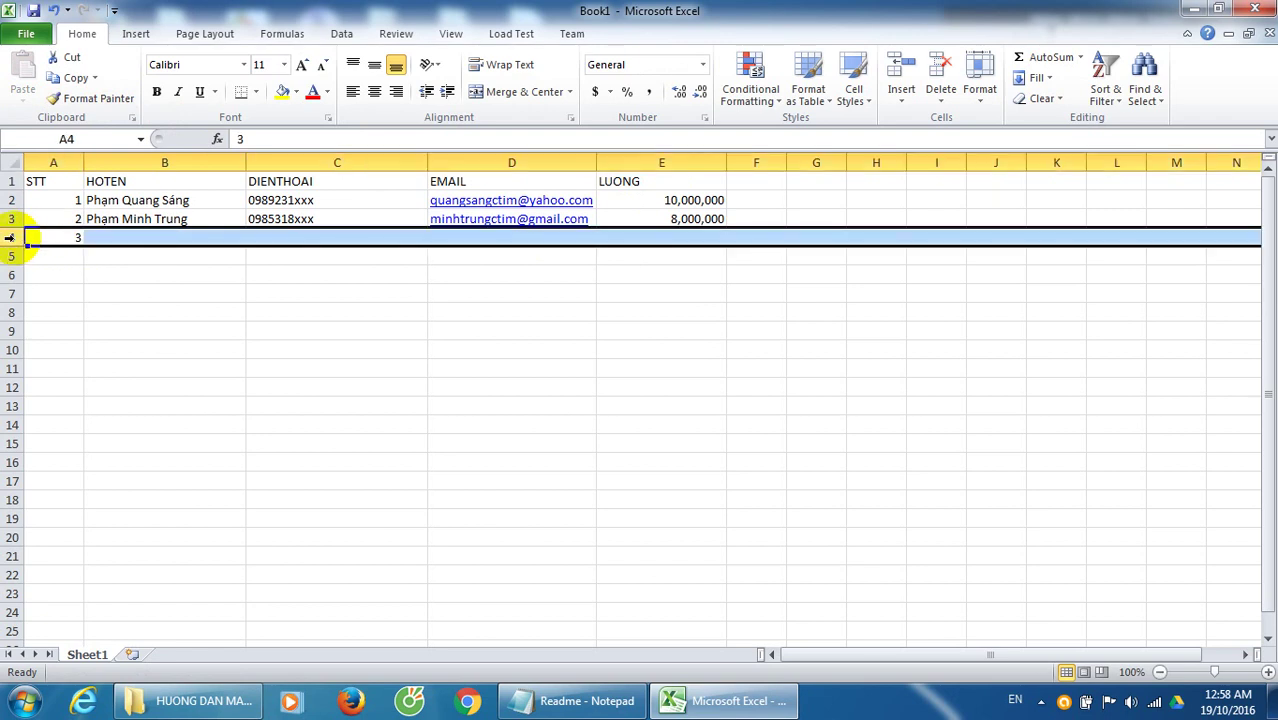
click(80, 295)
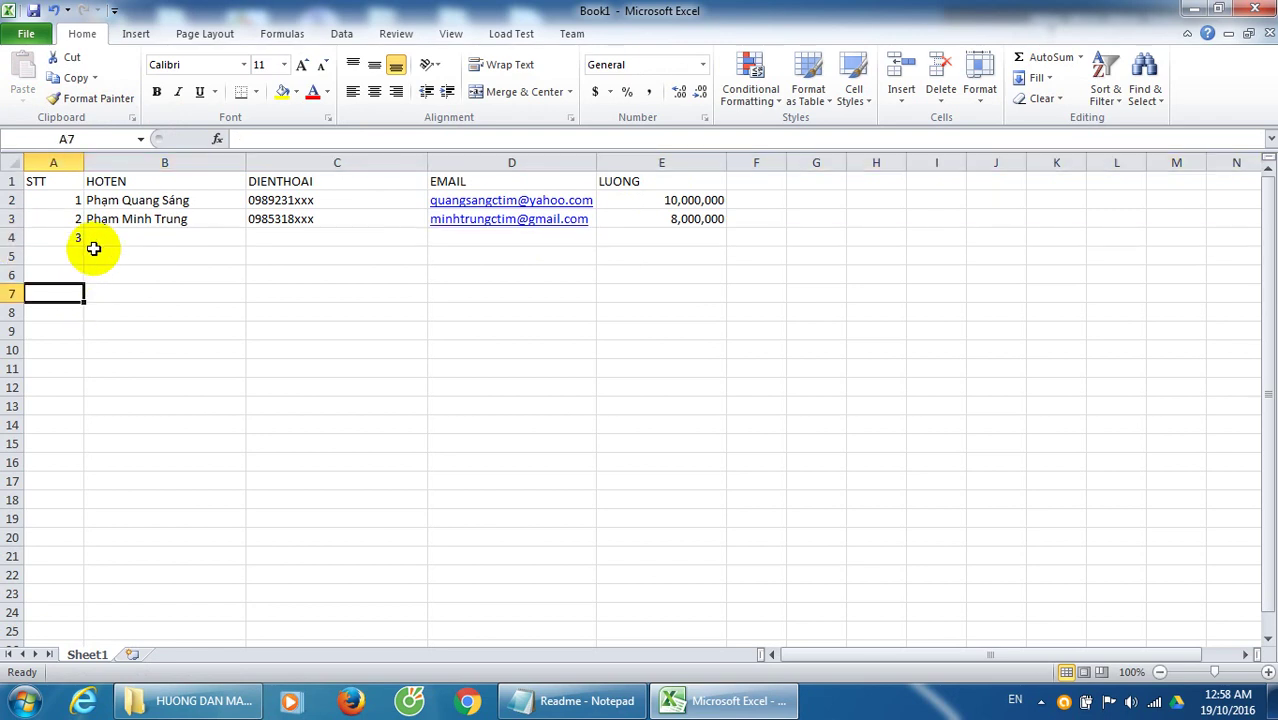
click(103, 240)
text(...)
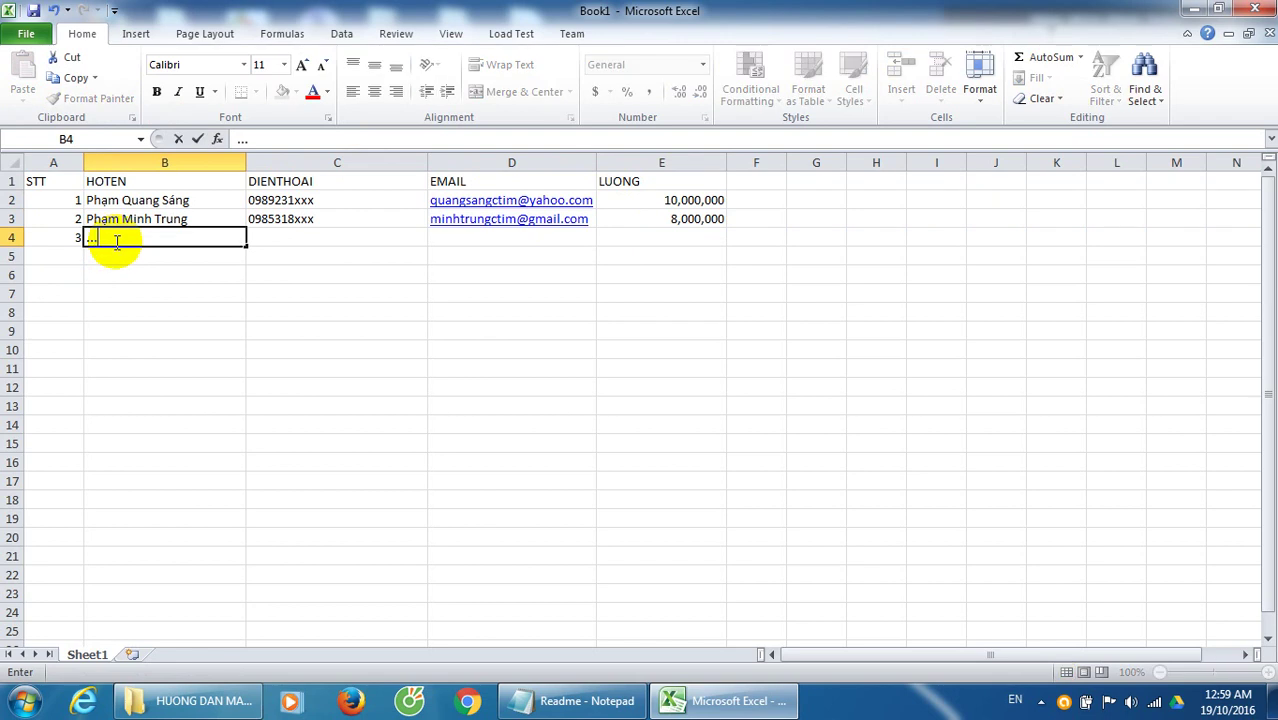
key(Return)
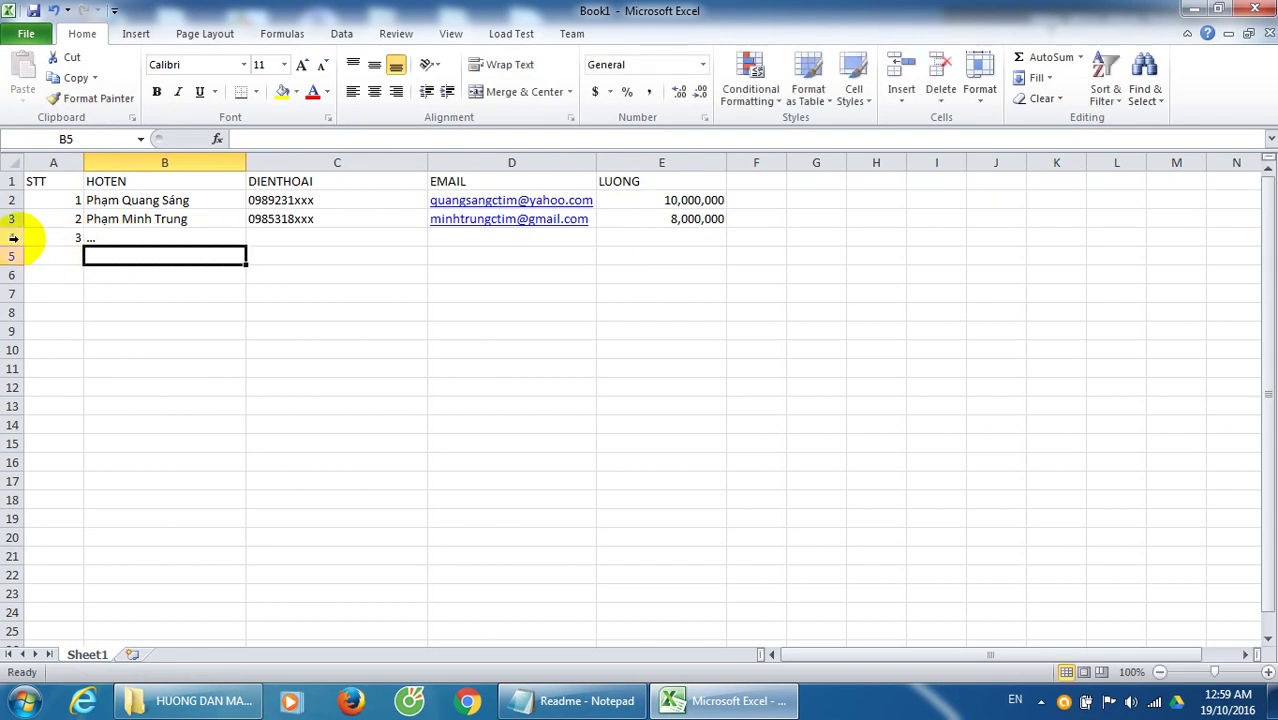
click(13, 237)
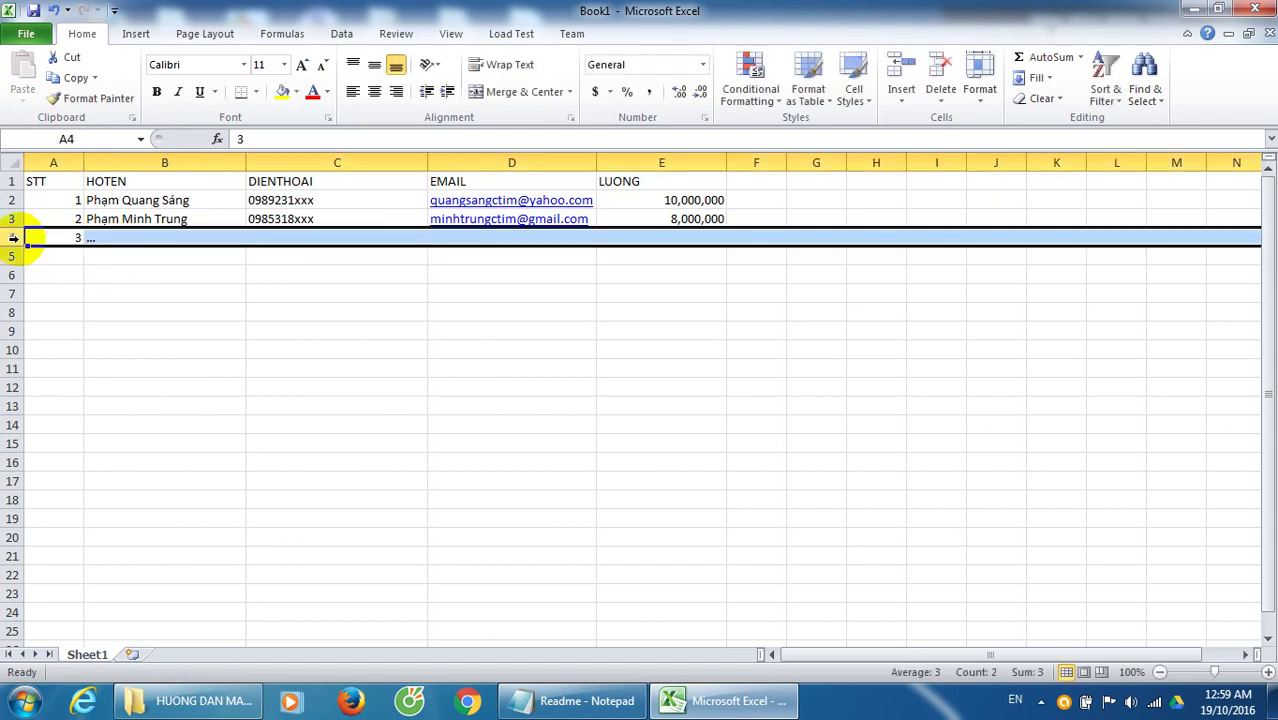
key(Delete)
Step: Make the header row A1:E1 bold and centred
click(51, 183)
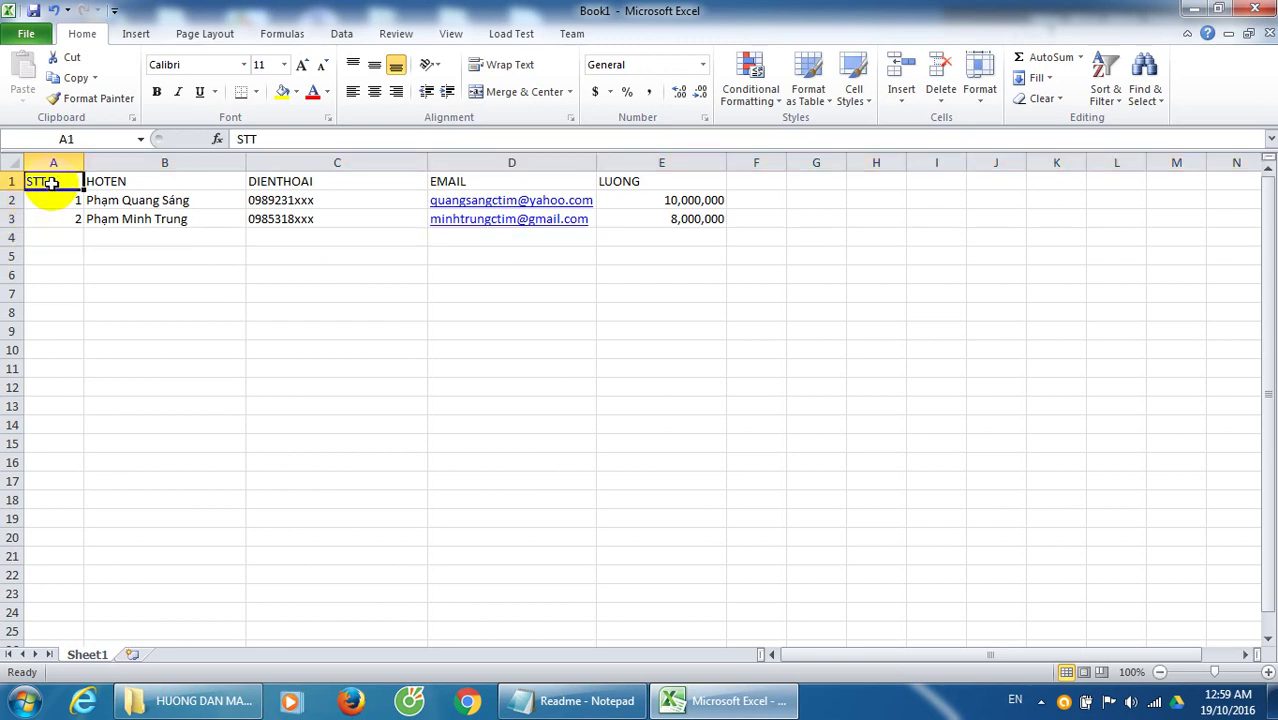
drag(51, 183, 622, 186)
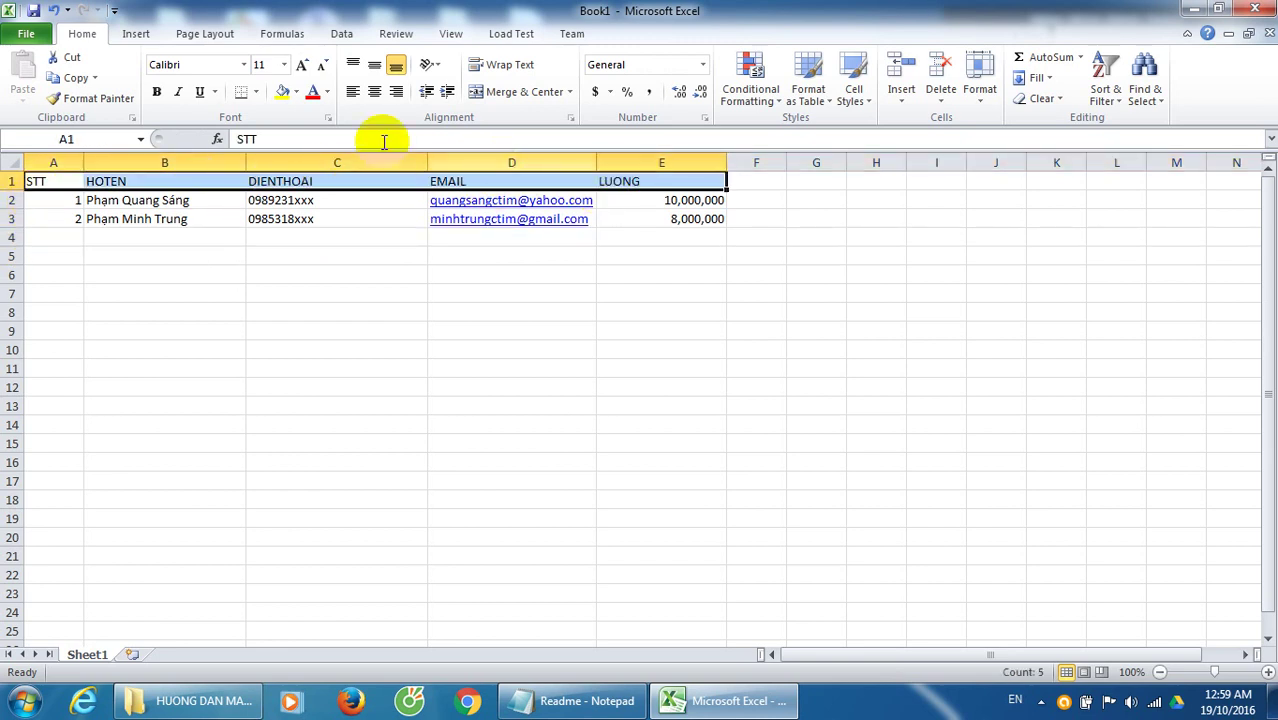
click(157, 92)
click(374, 91)
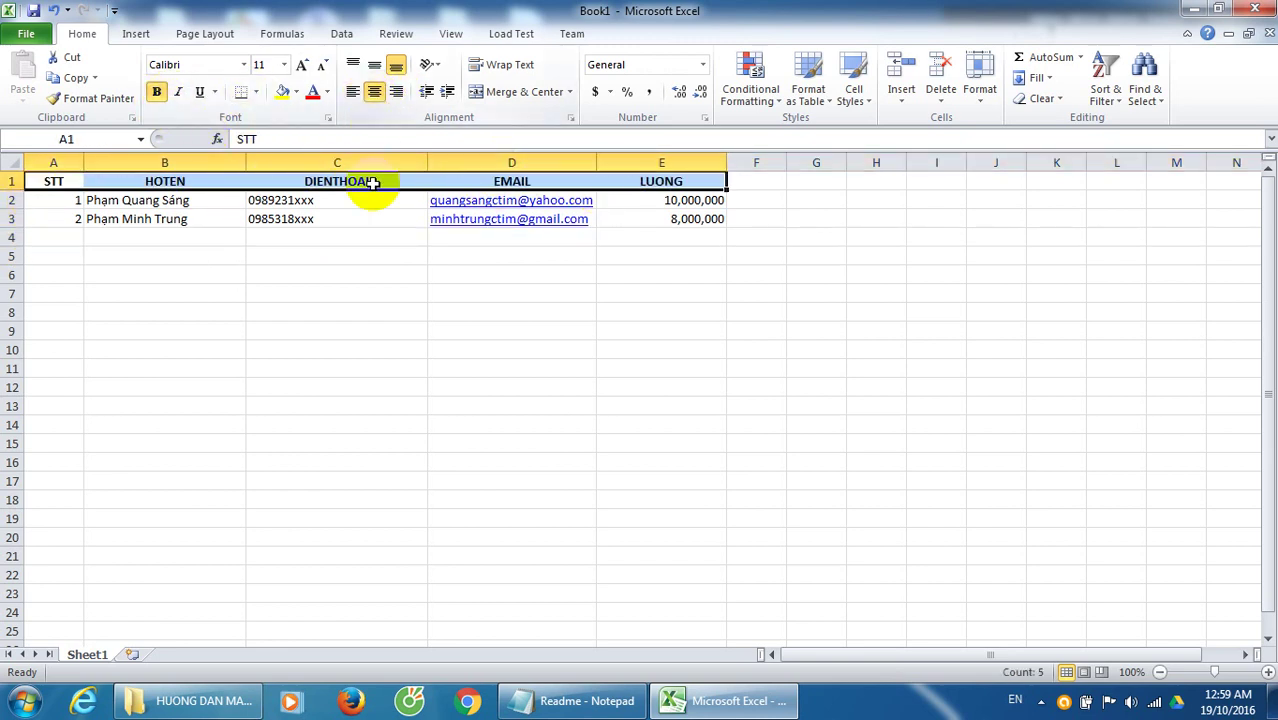
click(285, 270)
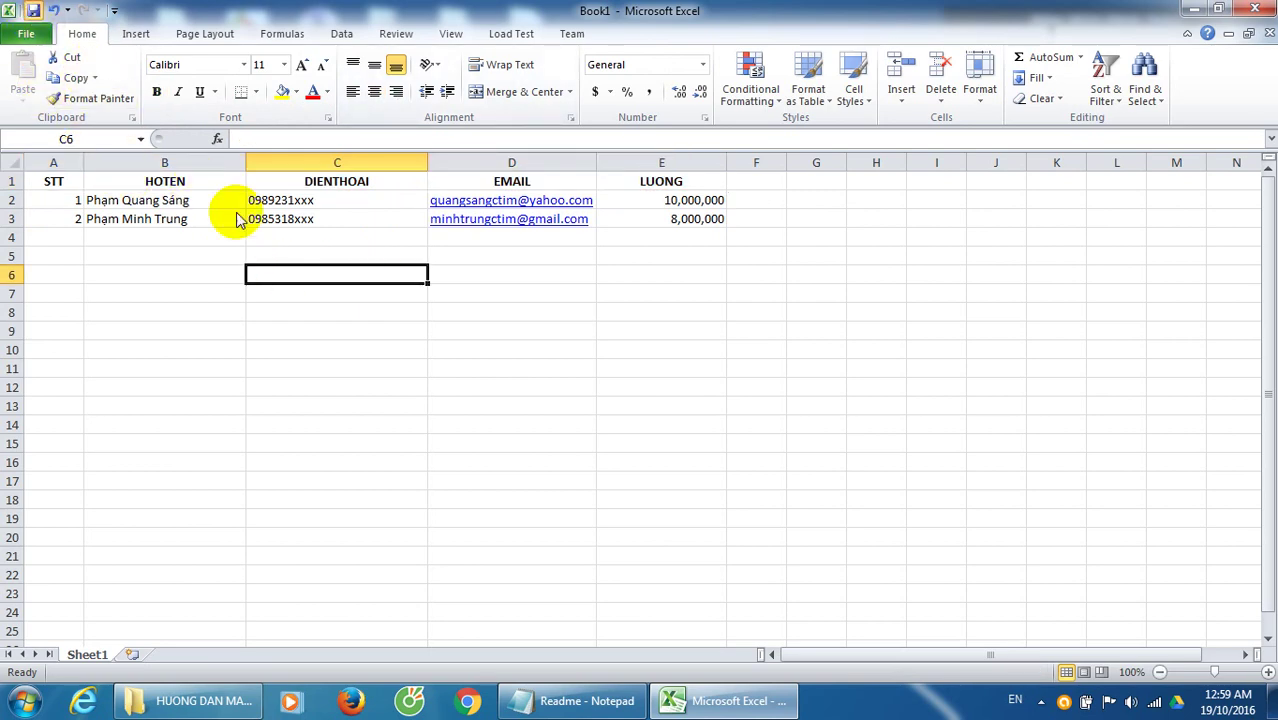
Step: In Save As, navigate to the HUONG DAN MAIL BANG LUONG OUTLOOK2010 folder on the Desktop
key(ctrl+s)
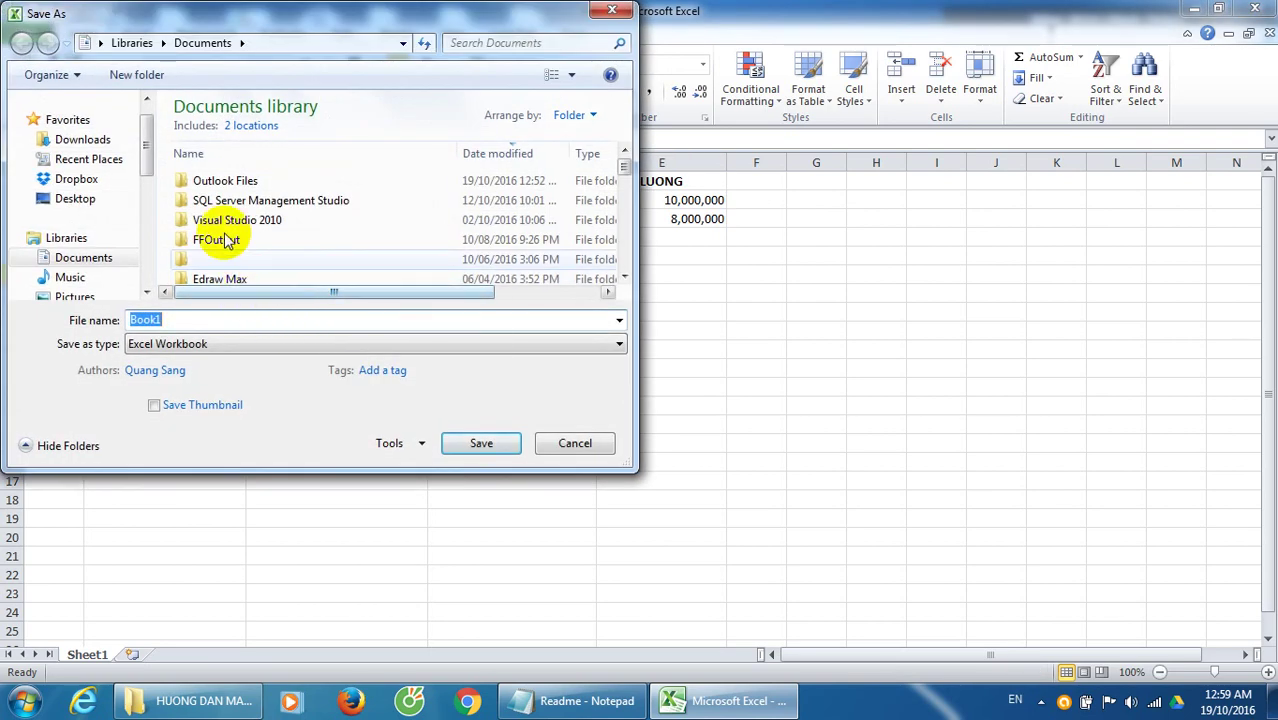
drag(145, 150, 152, 220)
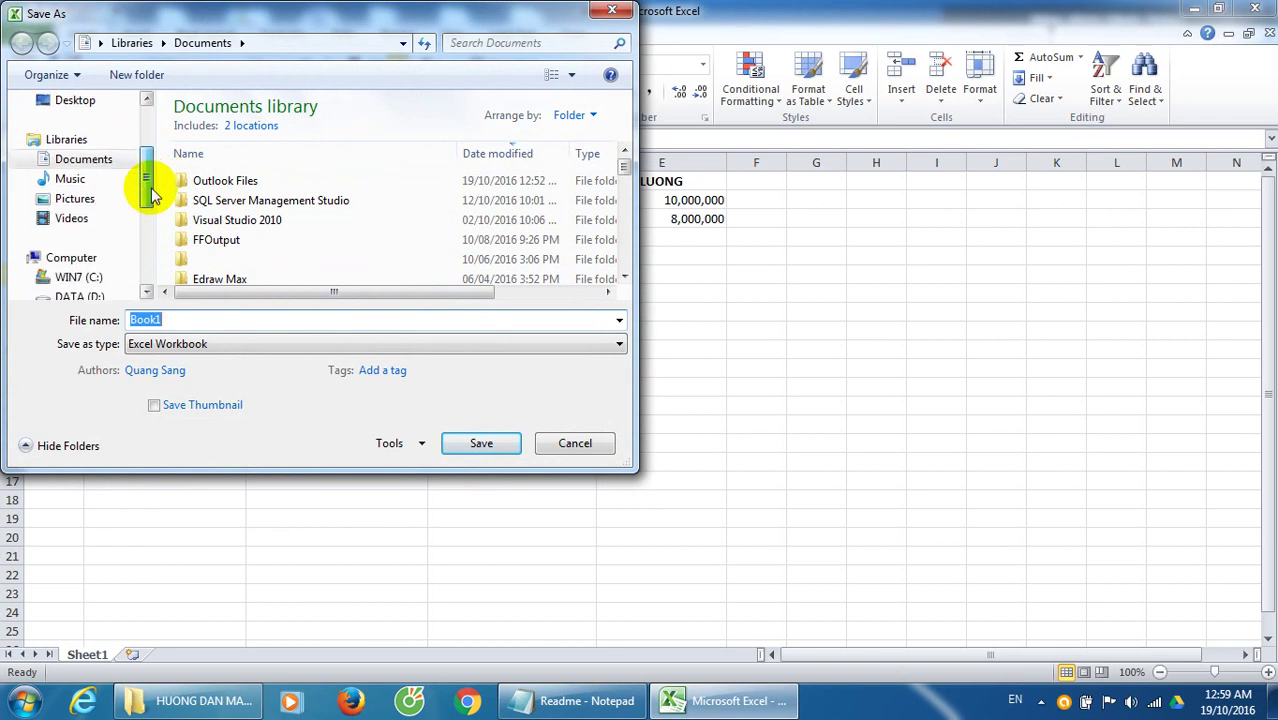
scroll(75, 170, up, 2)
scroll(90, 190, up, 1)
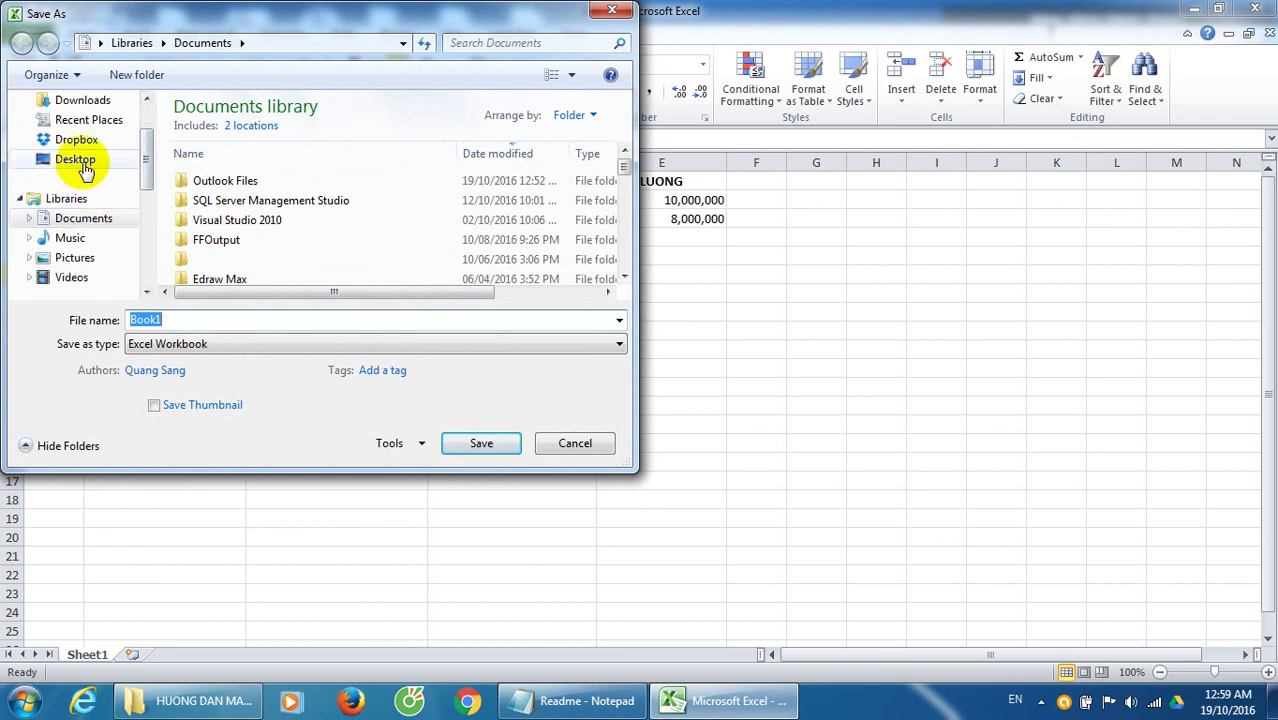
click(78, 159)
drag(620, 116, 622, 194)
double_click(297, 185)
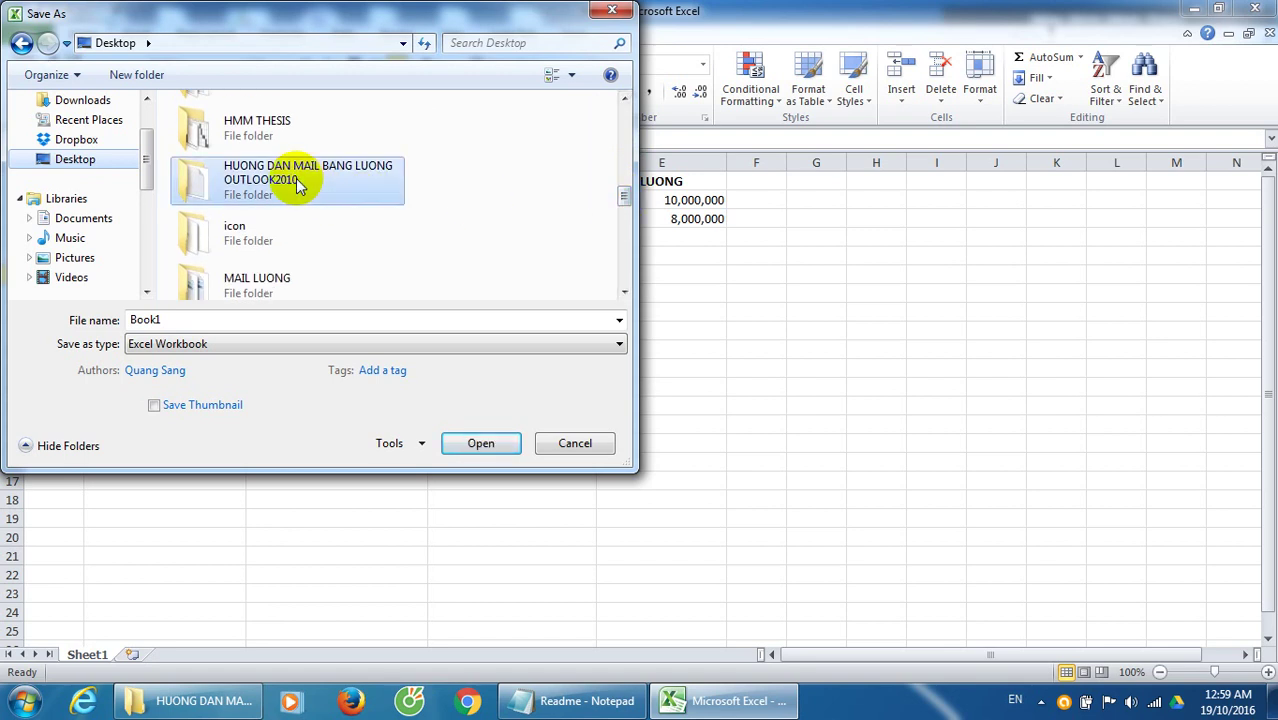
Step: Name the workbook BANG LUONG THANG 10-2016 and save it
click(214, 320)
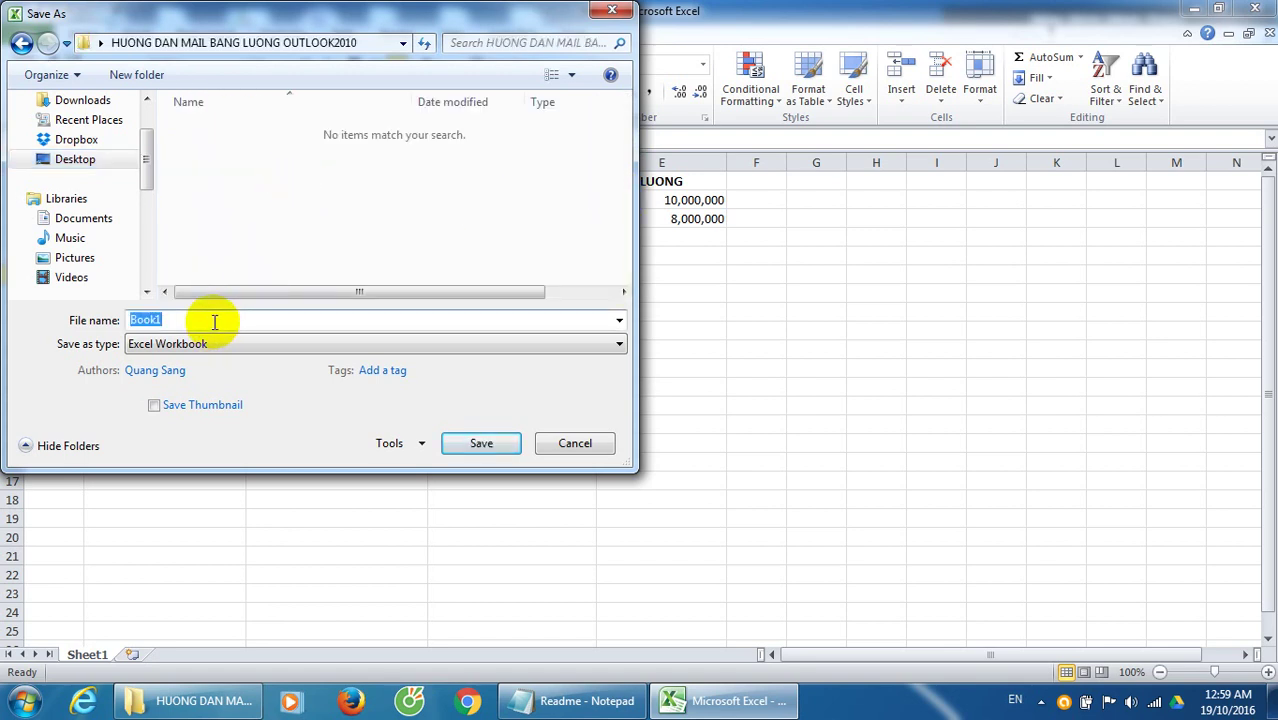
text(ban)
key(BackSpace)
key(BackSpace)
key(BackSpace)
text(B)
text(ANG LUON)
text(G THANG 1)
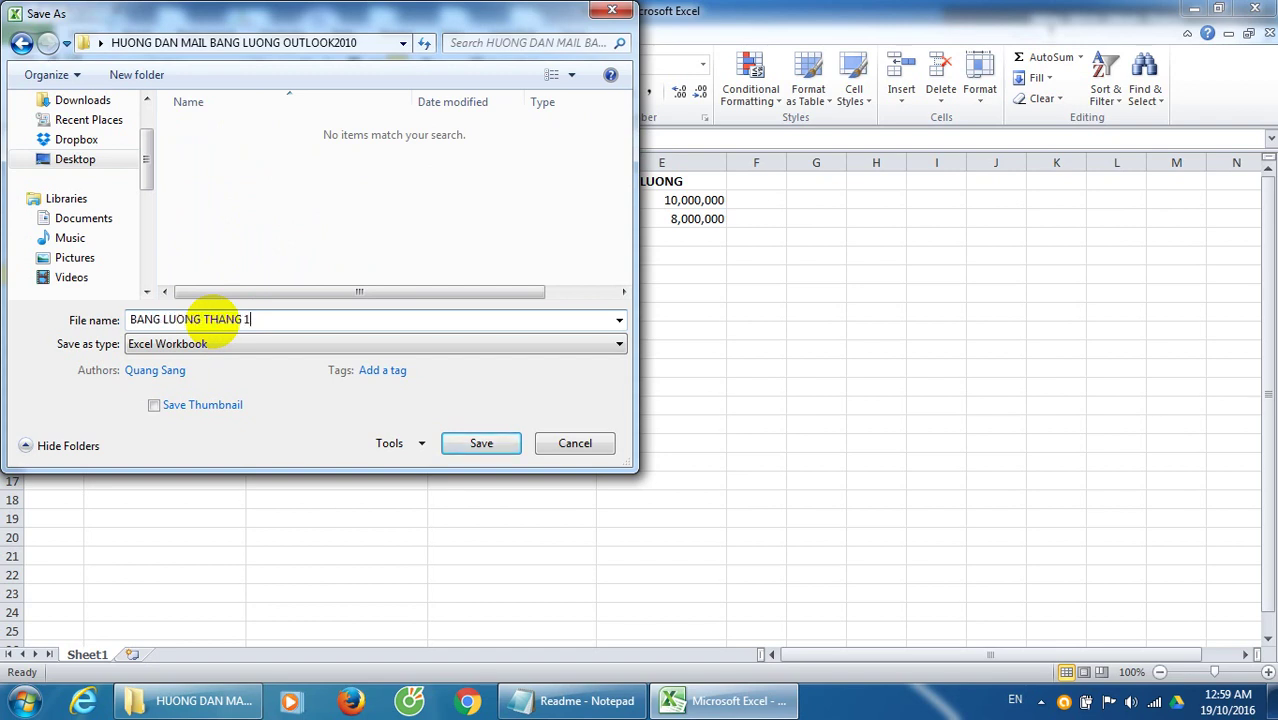
text(0-2016)
click(501, 452)
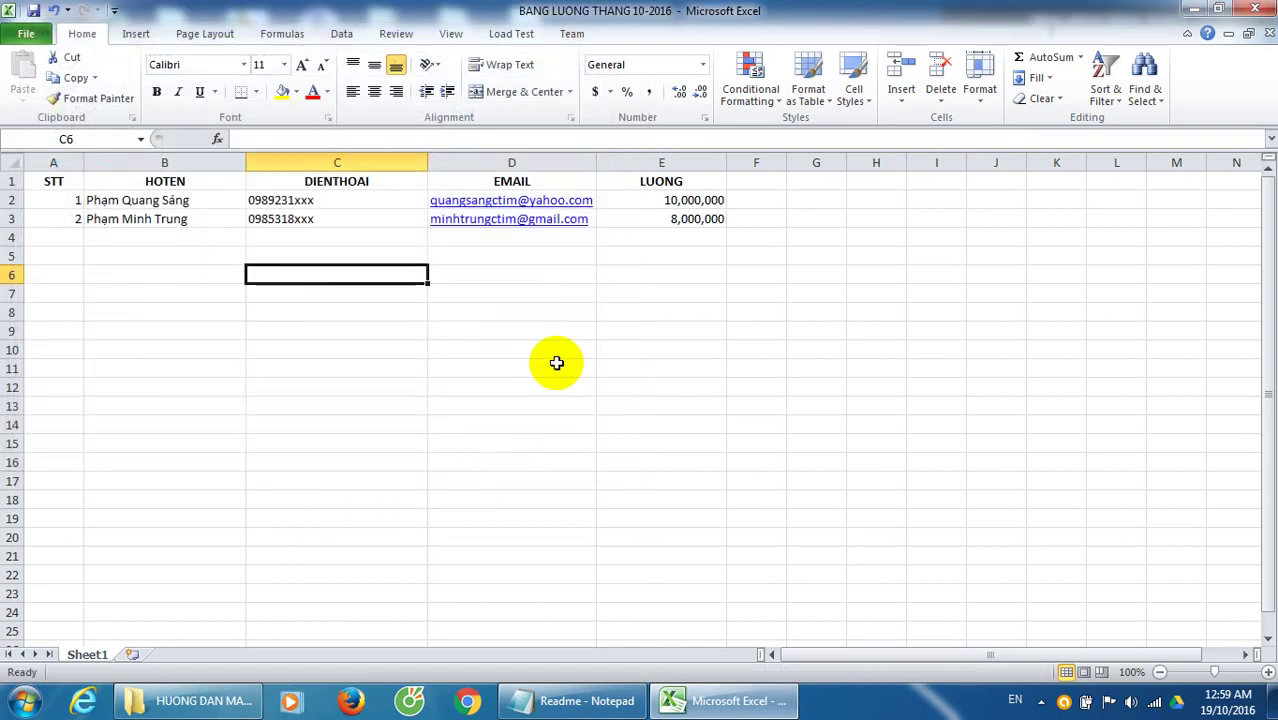
Step: Back in the Readme notes, add item 2. TẠO PHIẾU LƯƠNG GỬI CHO NHÂN VIÊN
click(552, 332)
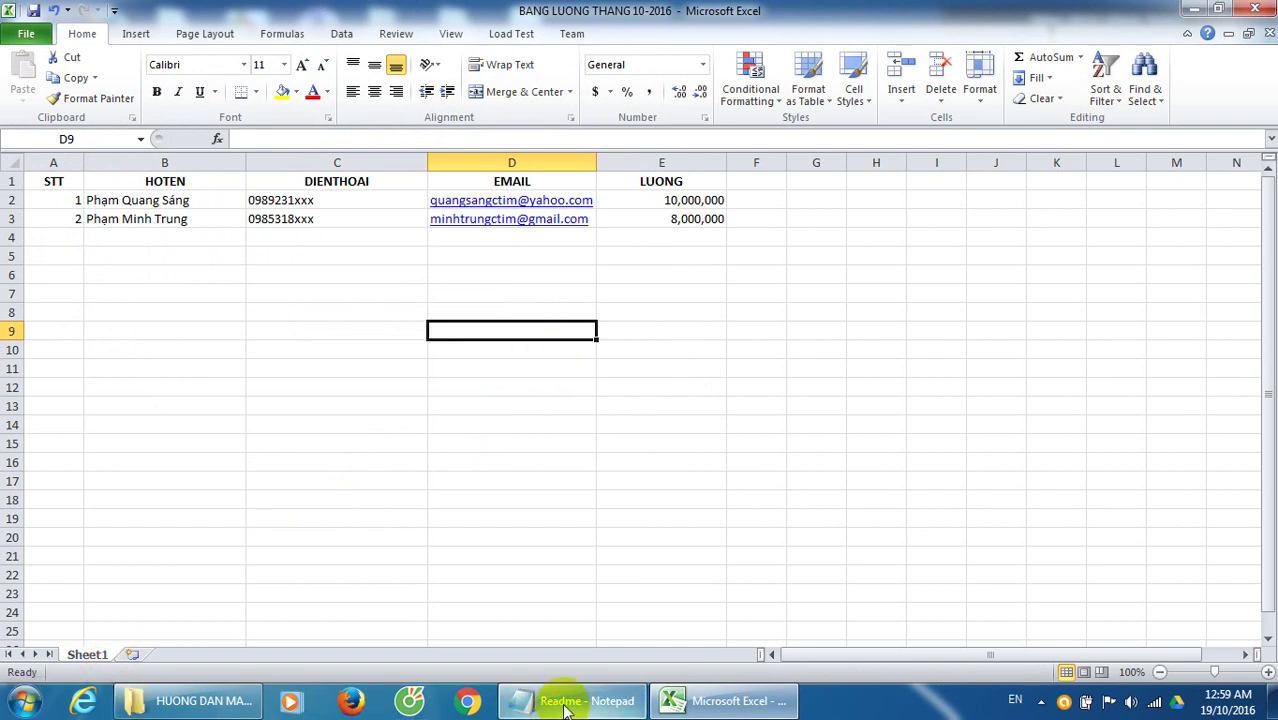
click(536, 713)
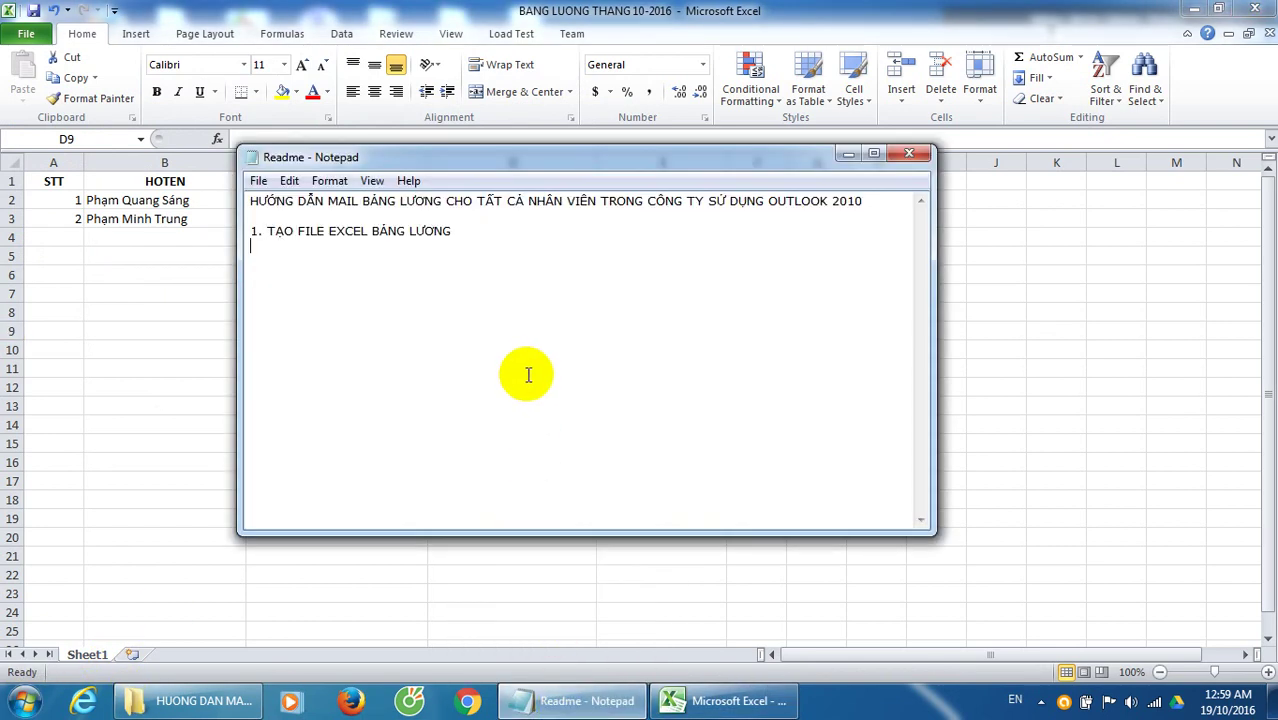
text(2.)
key(BackSpace)
text(TẠO)
text( PHIEẾU LU)
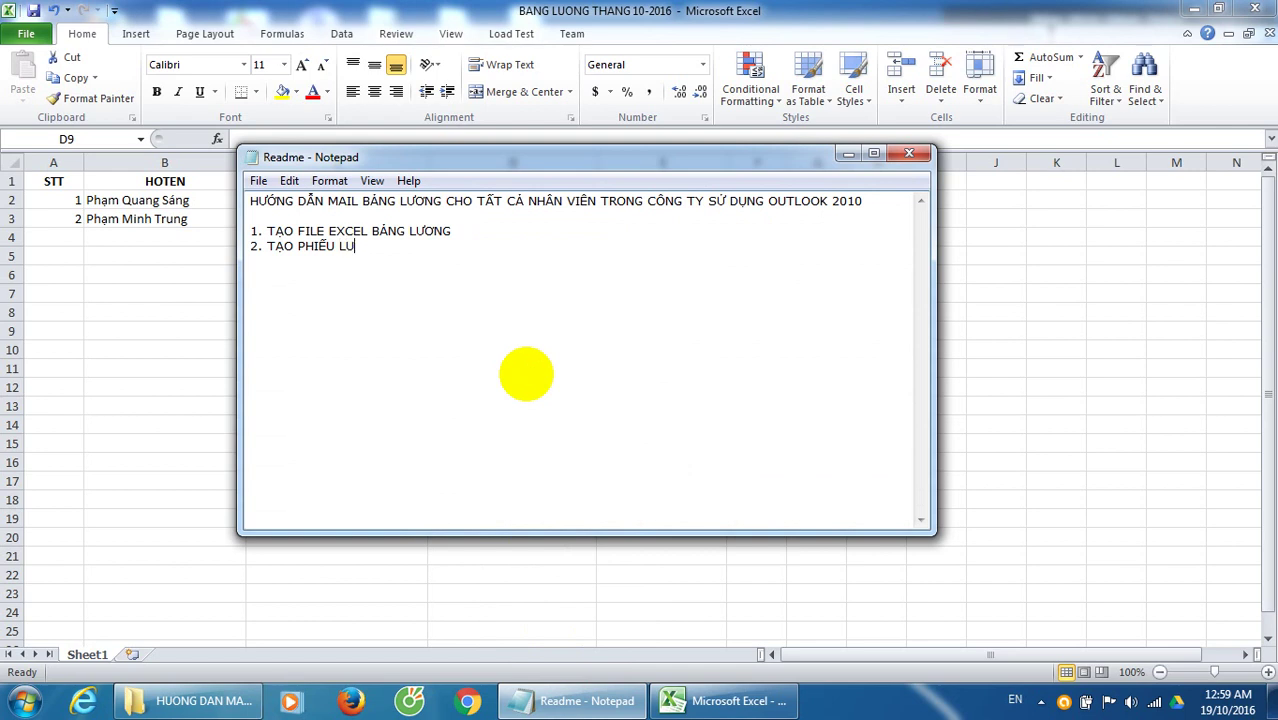
text(GỬI )
text(CHO)
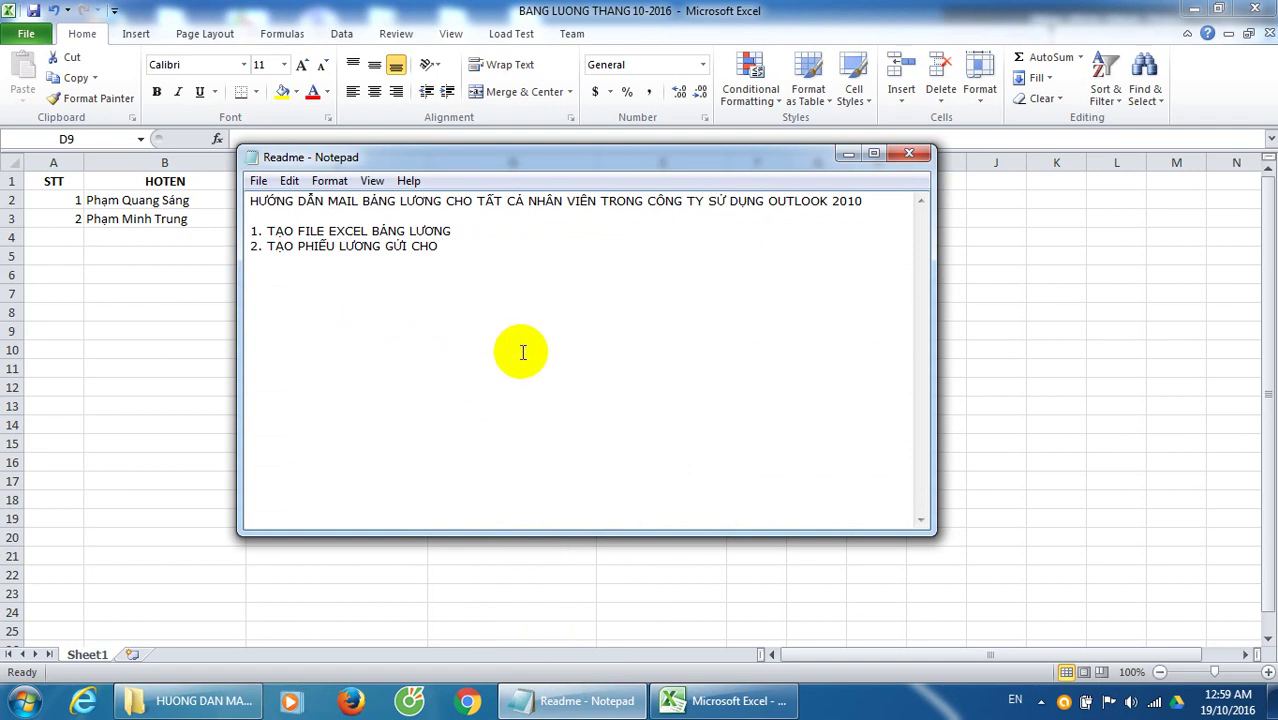
text(NHÂN)
text( VIÊN)
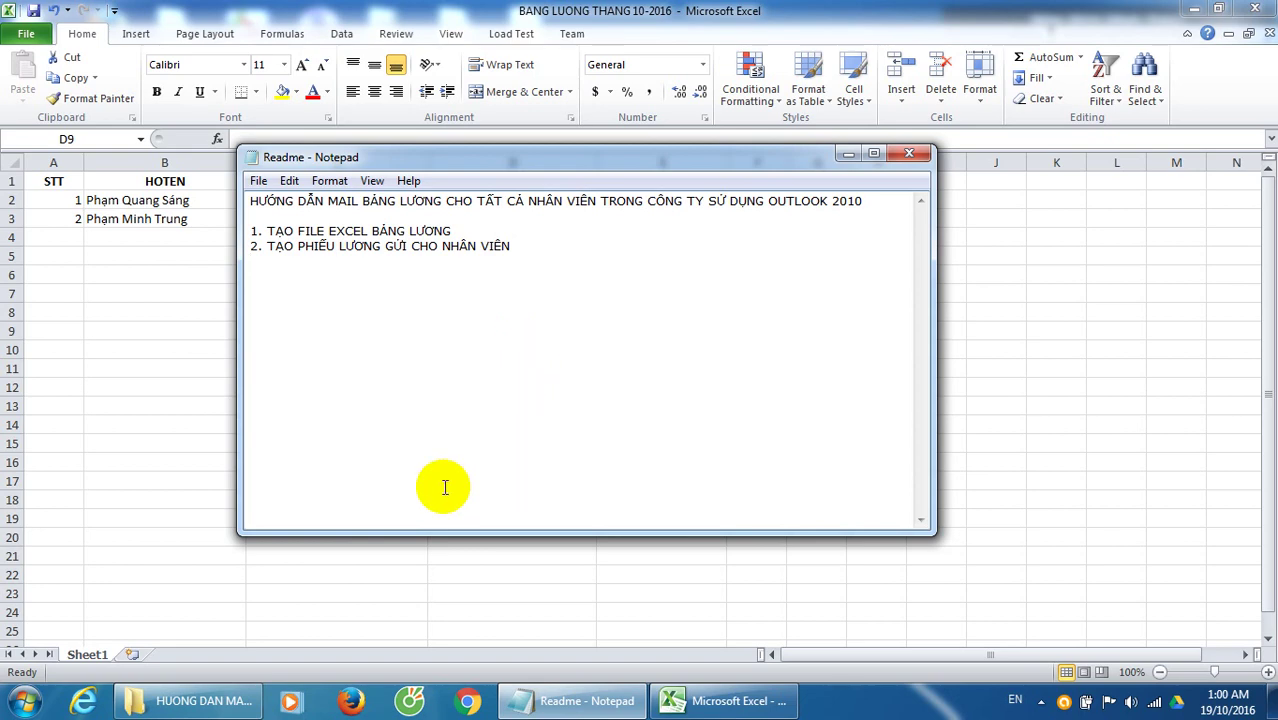
Step: Launch Word 2010, type the heading 'PHIẾU LƯƠNG NHÂN VIÊN THÁNG 10-2016' and a 'Họ và tên:' line below
click(24, 702)
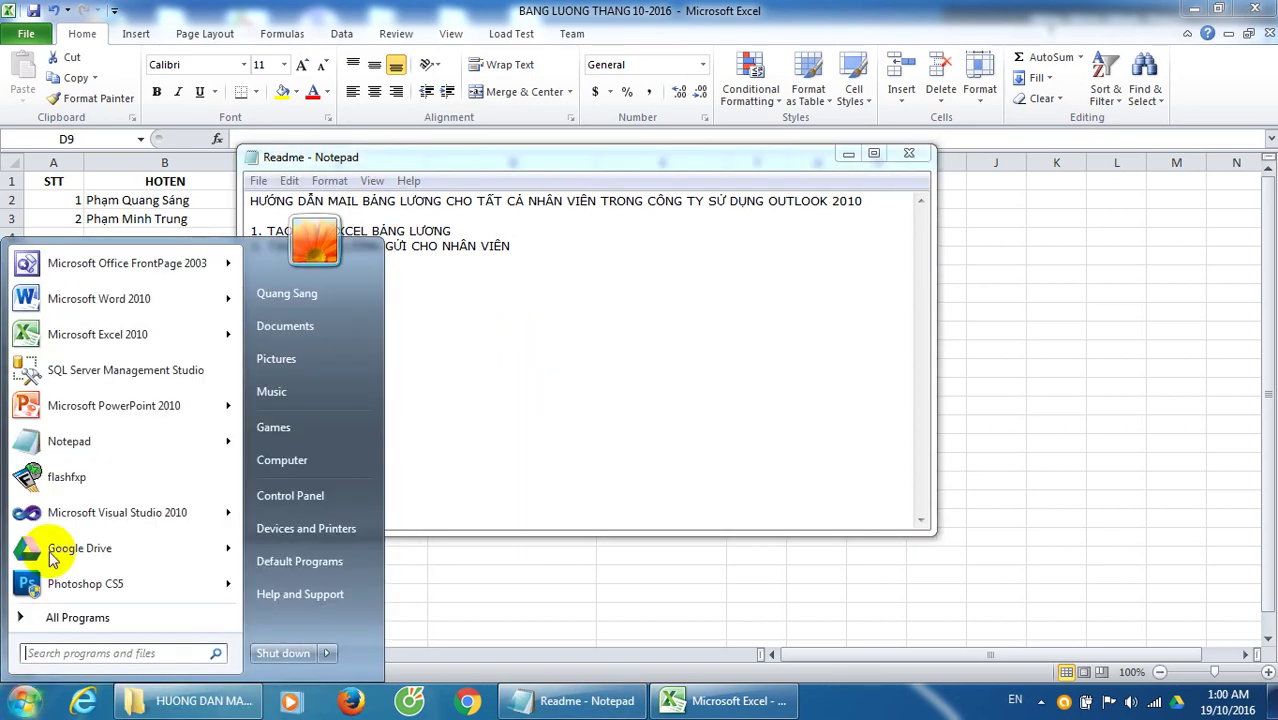
click(125, 302)
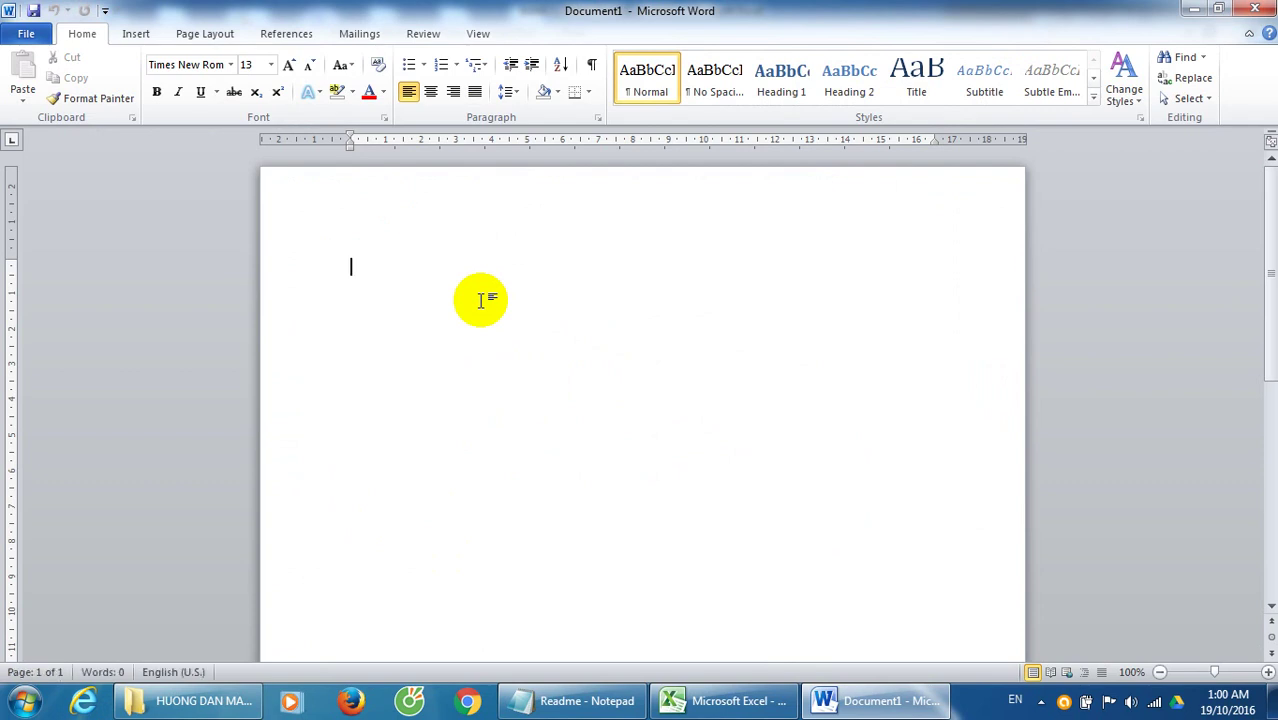
text(PH)
text(s LU)
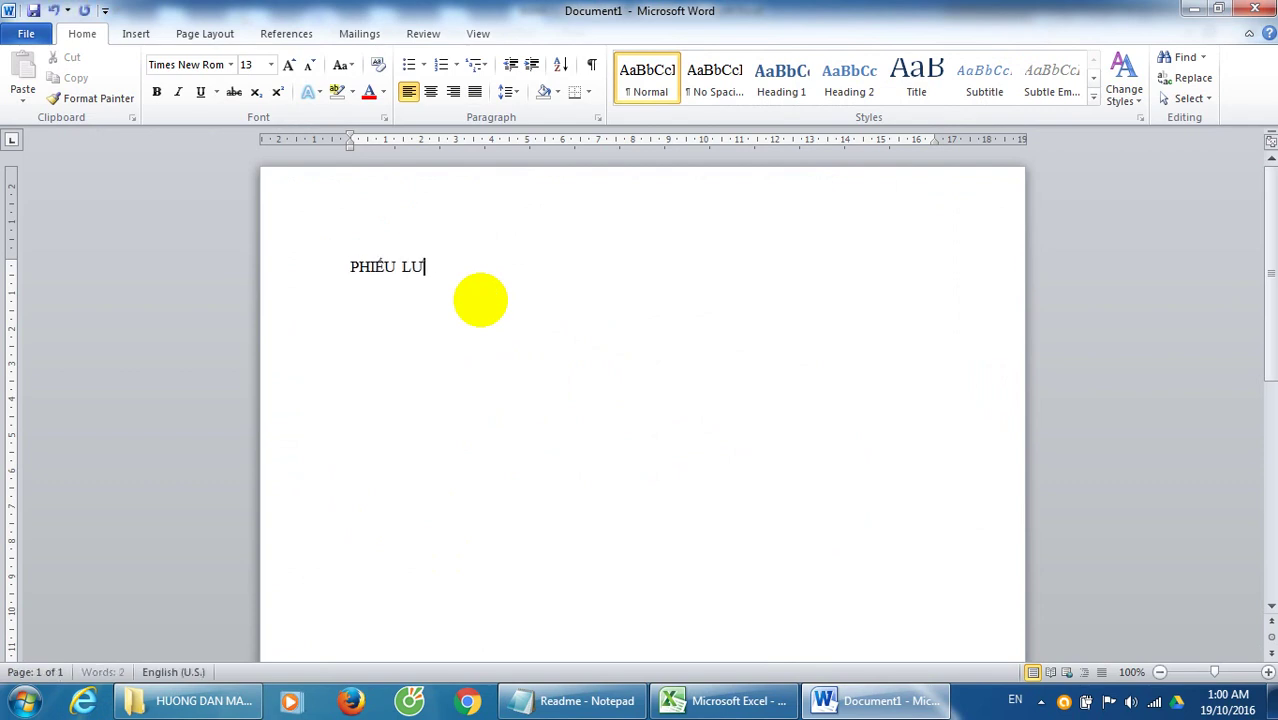
text(OWNGHAAN)
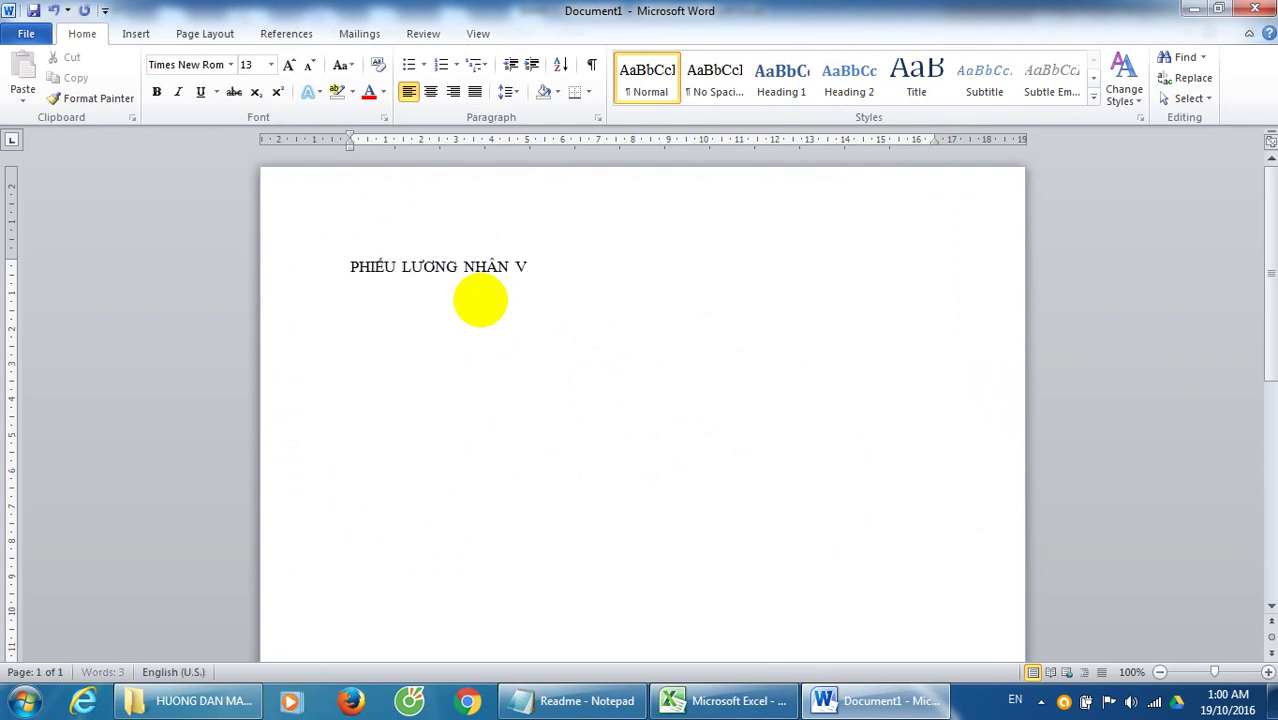
text(IEEN THANGS )
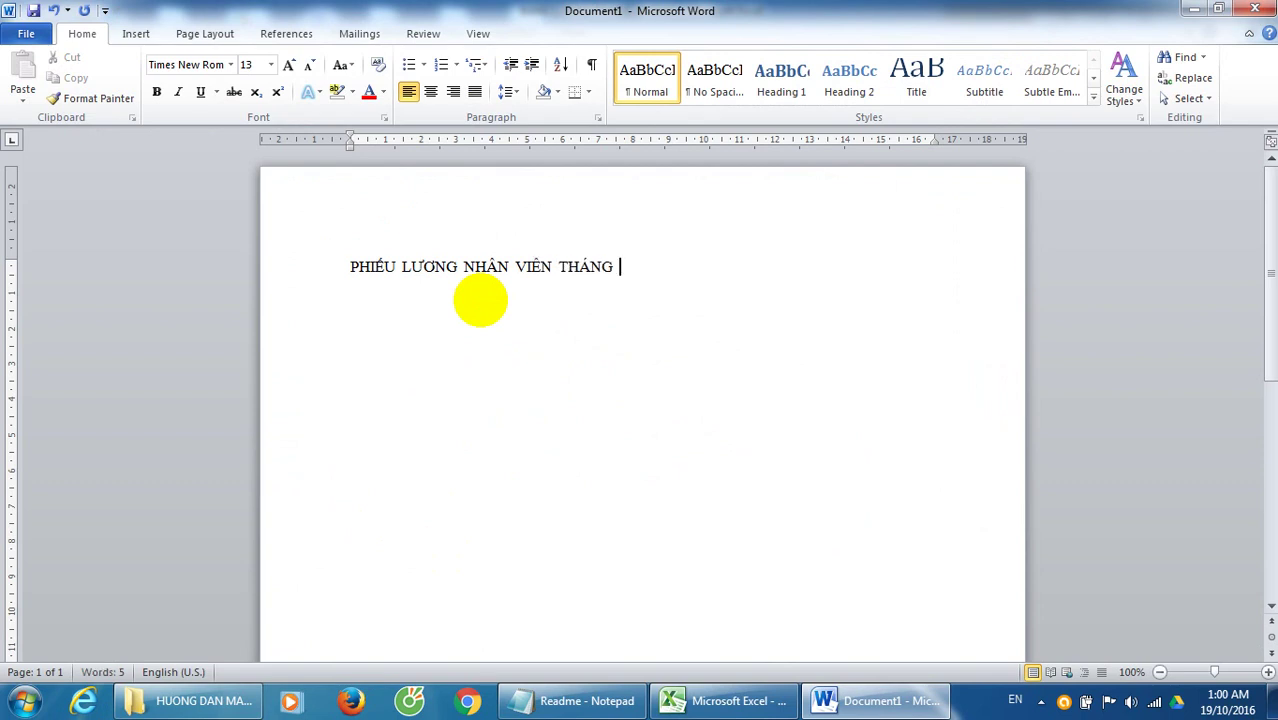
text(10-2)
text(016)
key(Return)
text(Họ và tên)
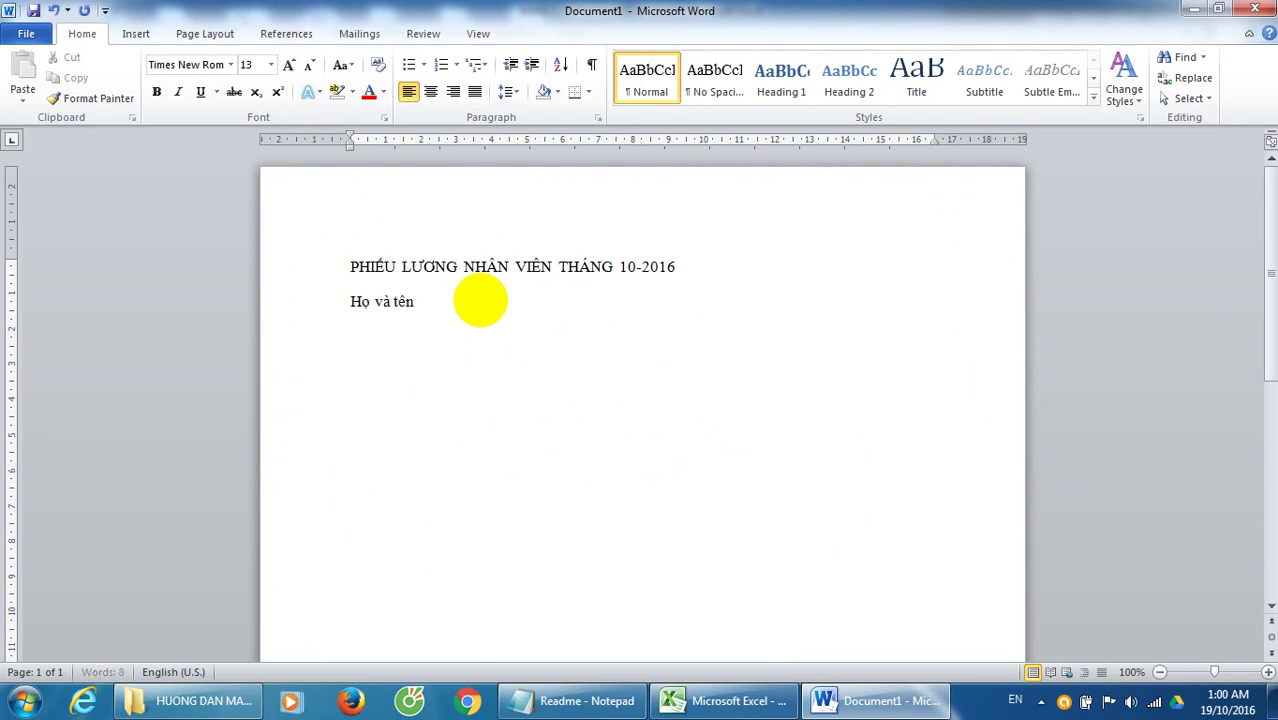
text(:)
key(Return)
Step: After checking the Excel payroll columns, add 'Điện thoại:', 'Email:' and 'Lương:' lines under 'Họ và tên:'
click(728, 700)
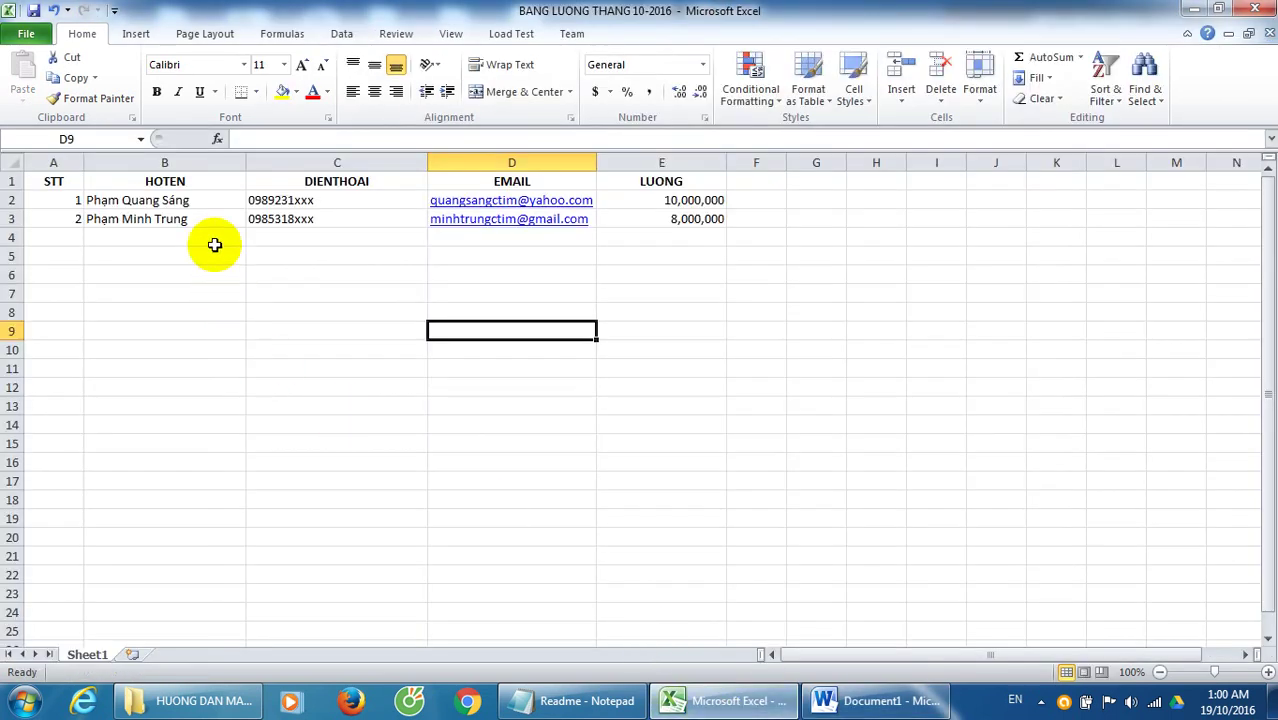
click(880, 700)
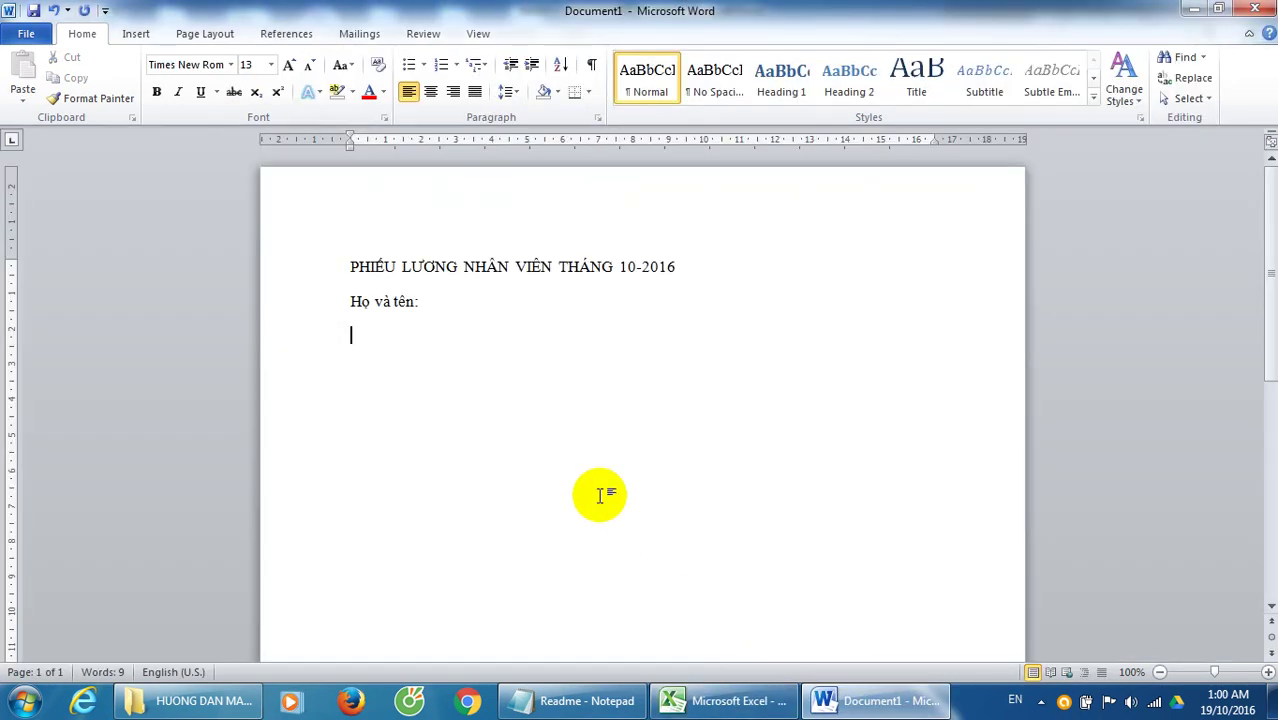
text(Điên)
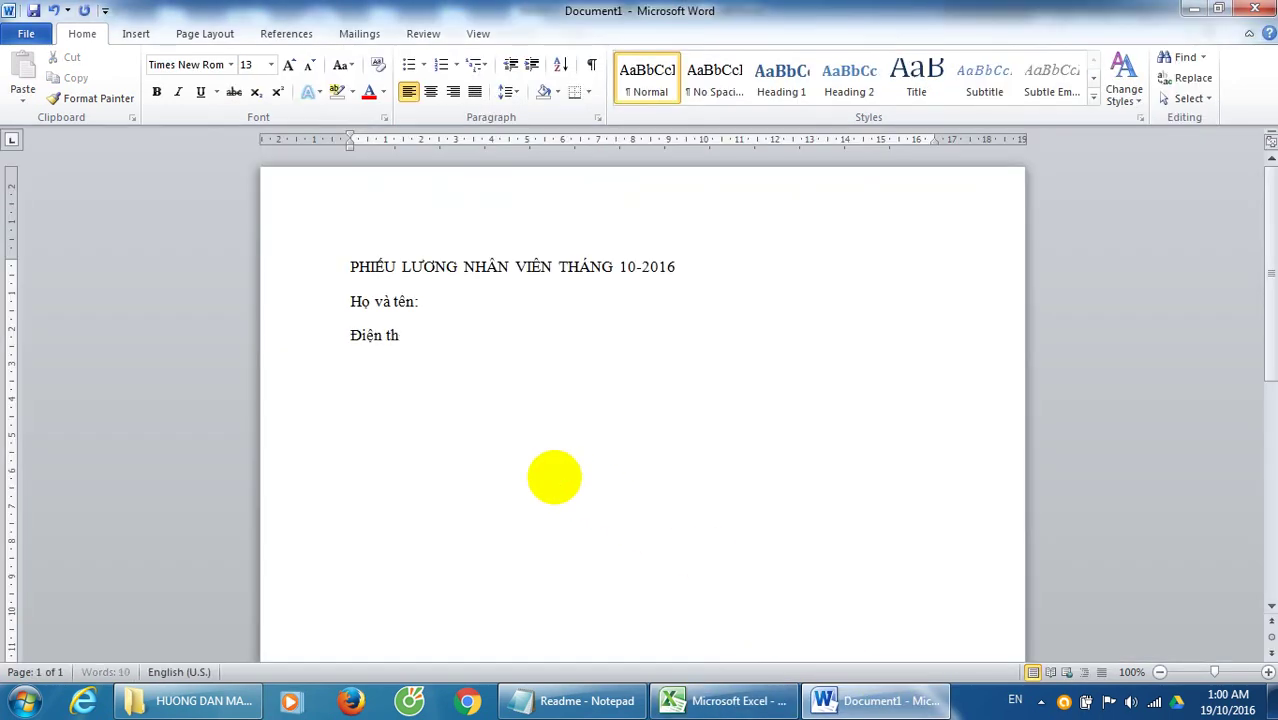
text(j:)
key(Return)
text(Emai)
text(l:)
key(Return)
text(Lương)
text(:)
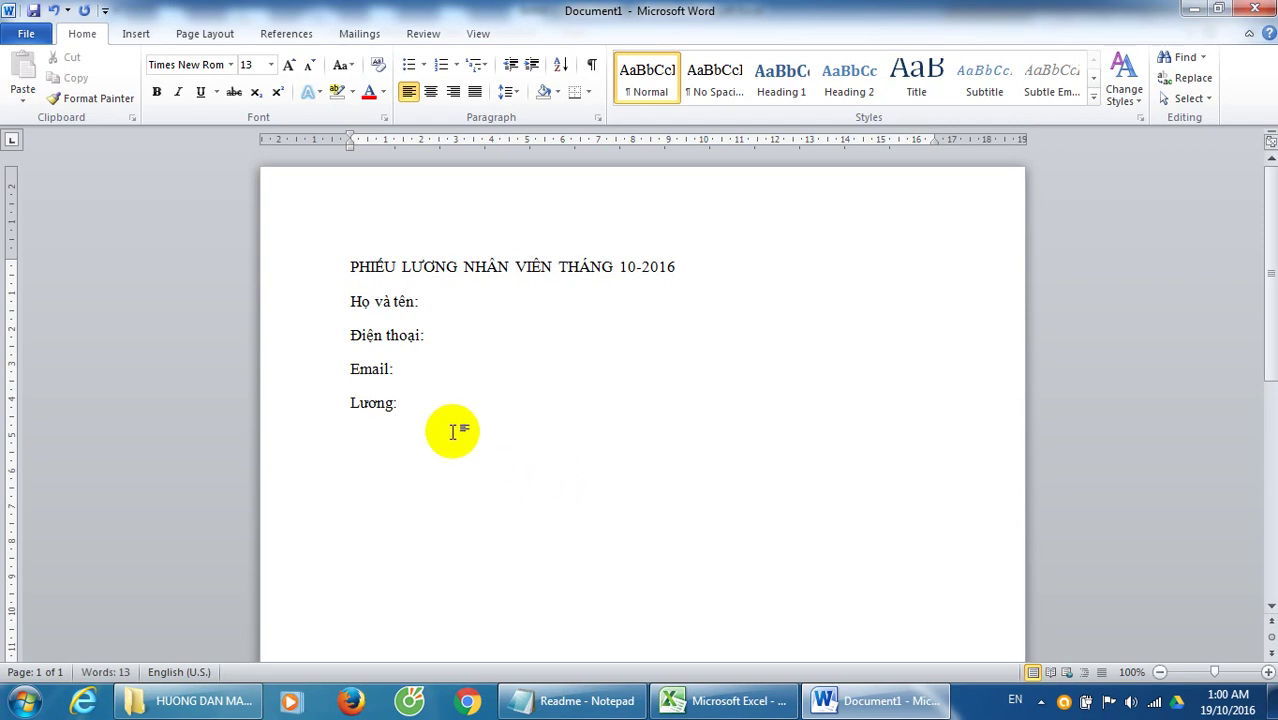
Step: Add an empty line below 'Lương:', removing a stray 'Đ' typed there
click(422, 369)
click(441, 410)
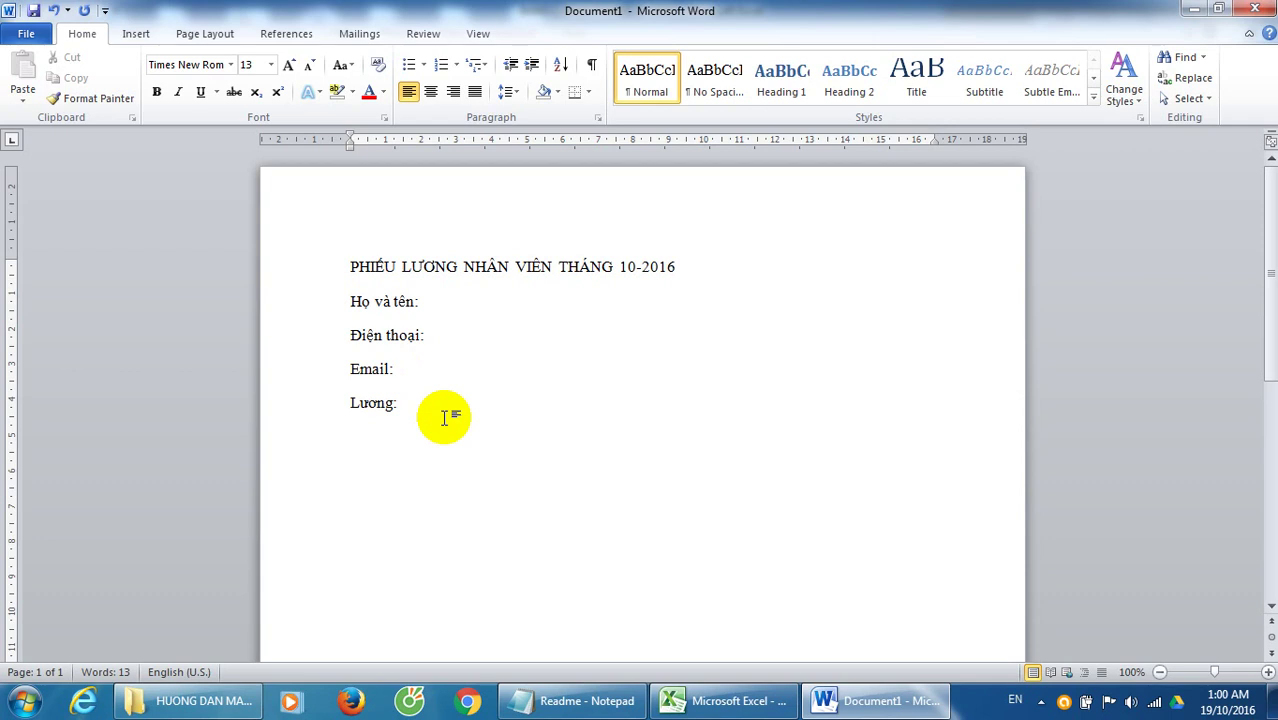
key(Return)
text(Đ)
key(BackSpace)
click(415, 405)
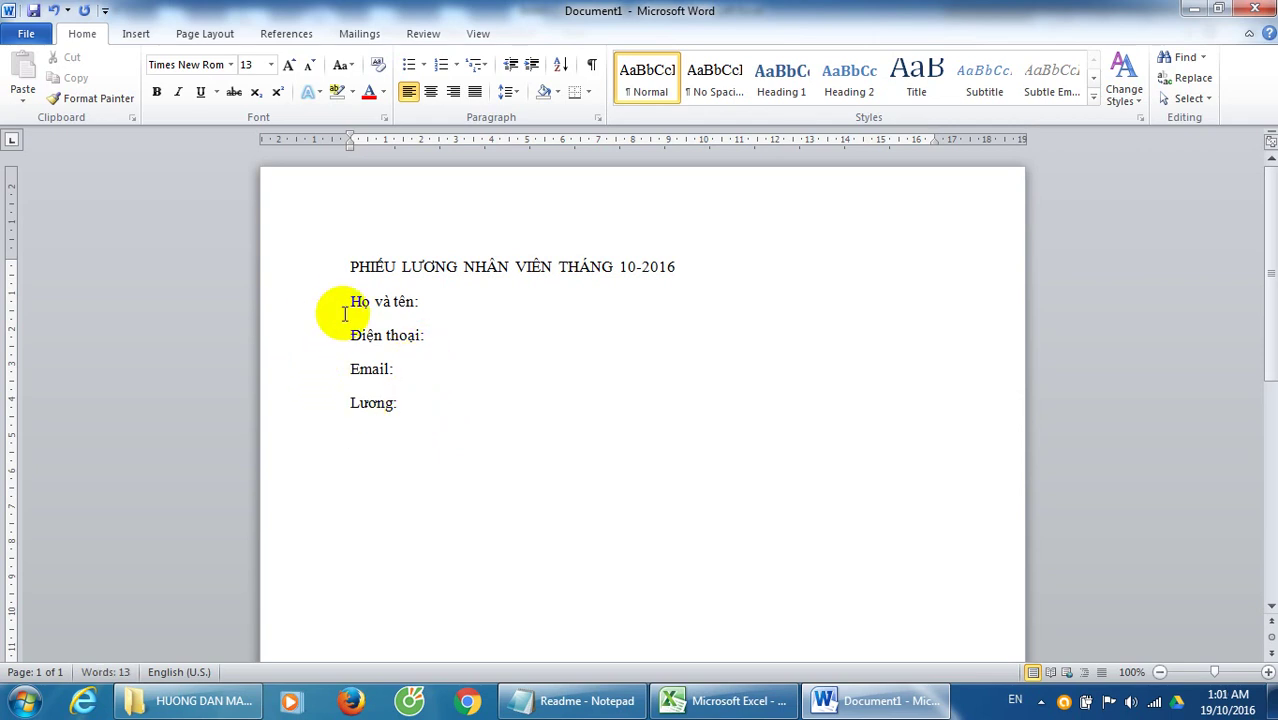
Step: Centre the title 'PHIẾU LƯƠNG NHÂN VIÊN THÁNG 10-2016' and make it bold
click(346, 266)
shift+click(677, 266)
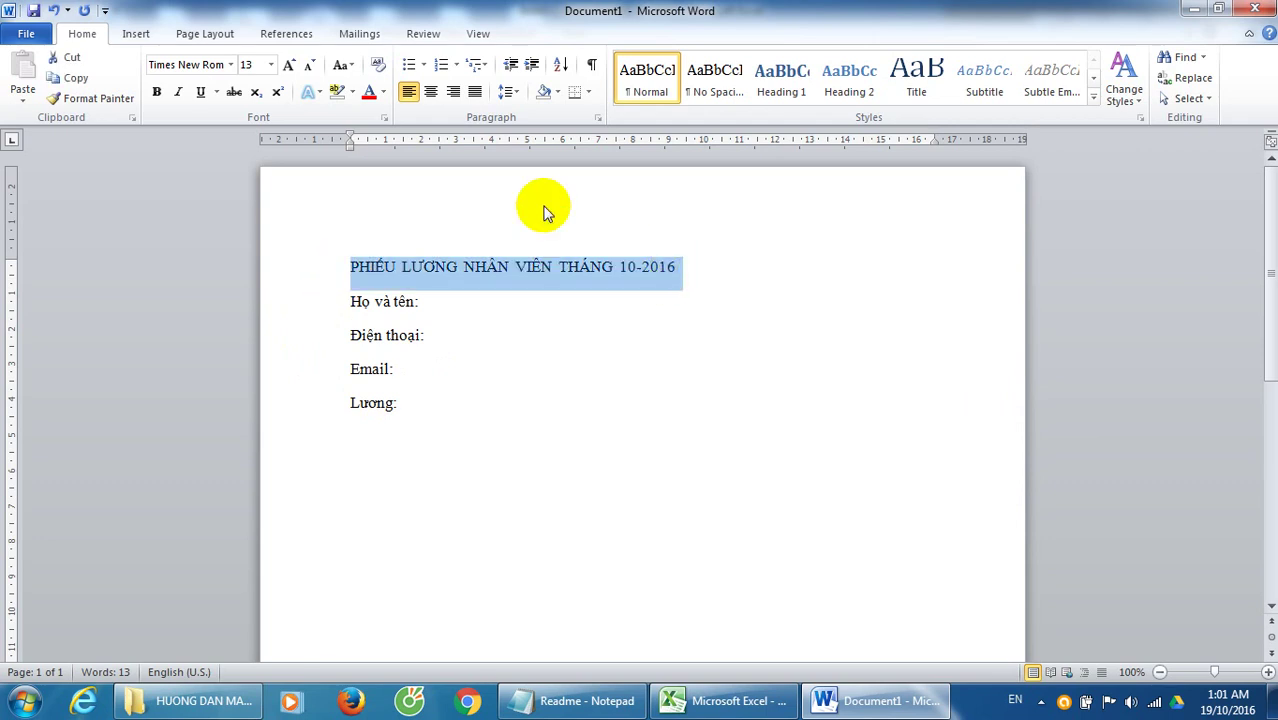
click(431, 92)
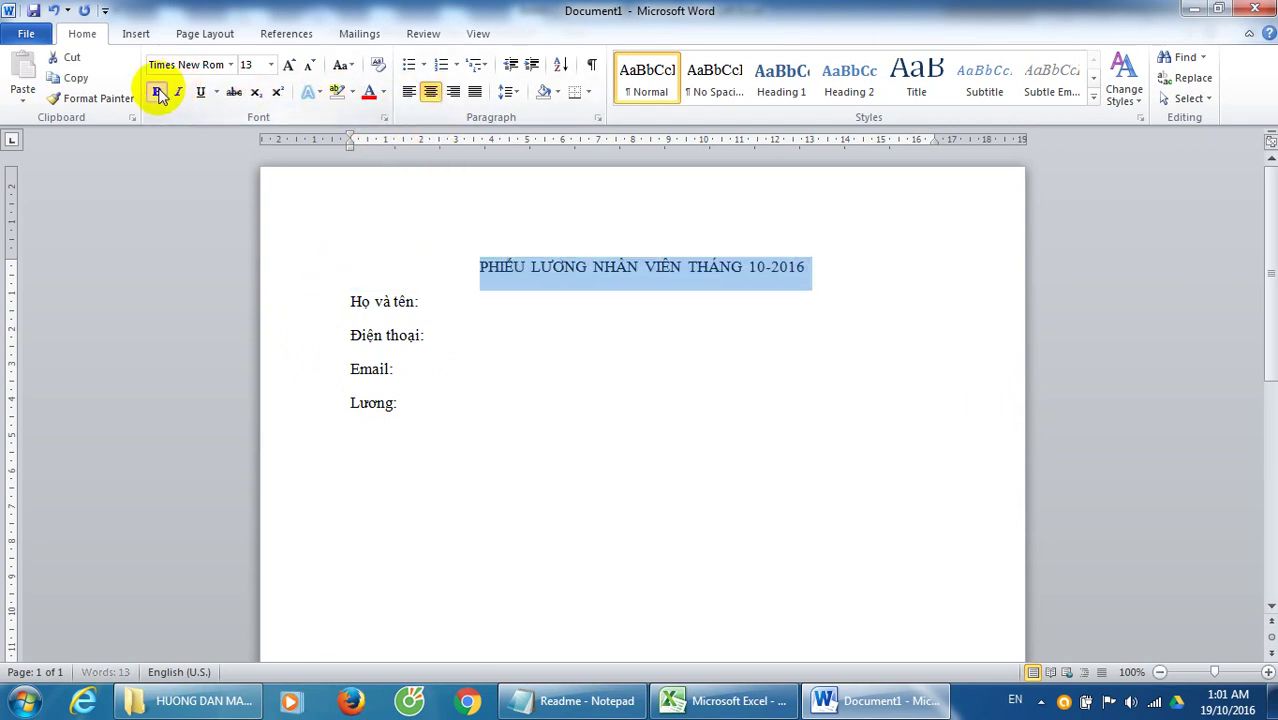
click(157, 93)
click(441, 335)
click(441, 302)
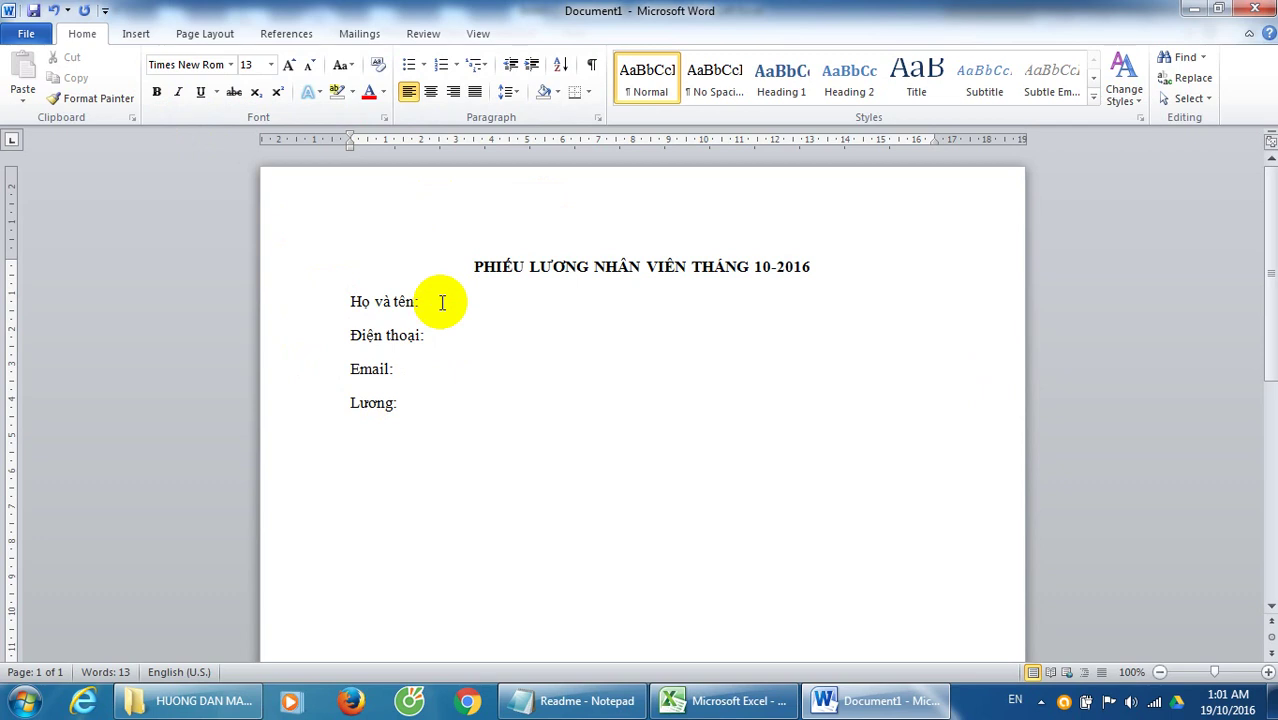
Step: Save the slip as 'PHIEU LUONG NHAN VIEN' in the Desktop folder HUONG DAN MAIL BANG LUONG OUTLOOK2010
click(33, 12)
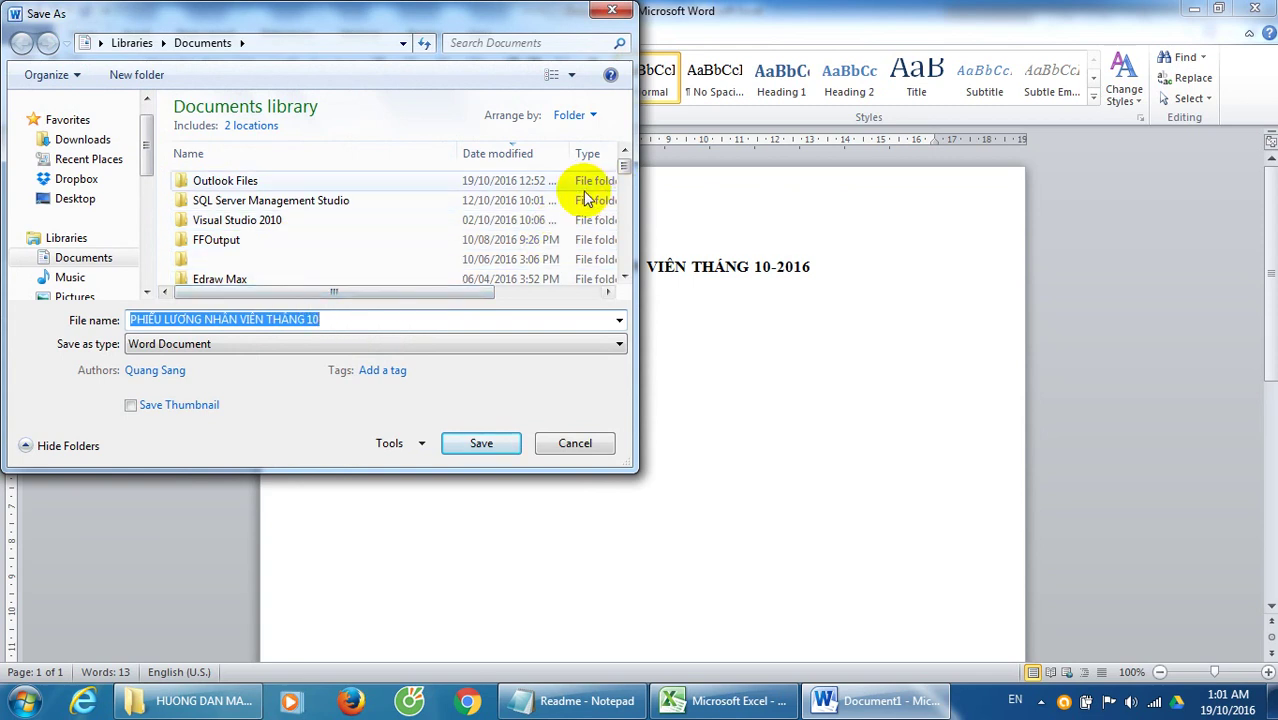
click(80, 199)
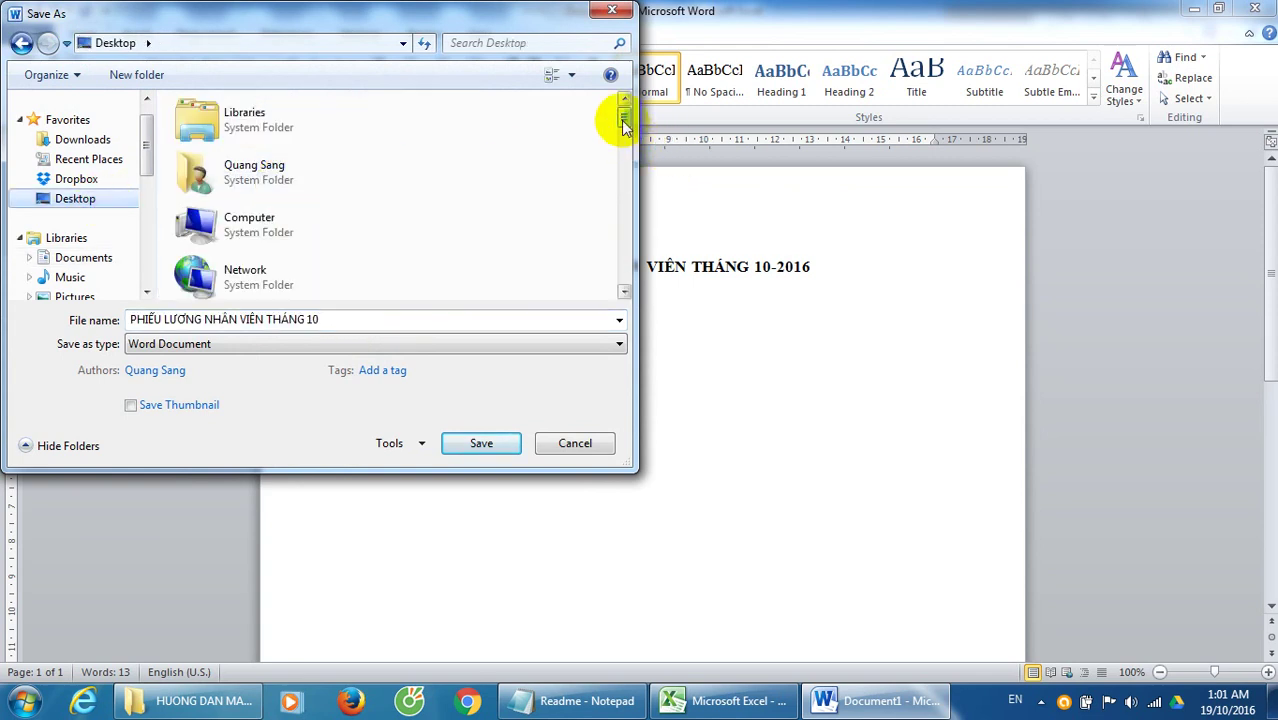
drag(624, 122, 620, 194)
click(358, 190)
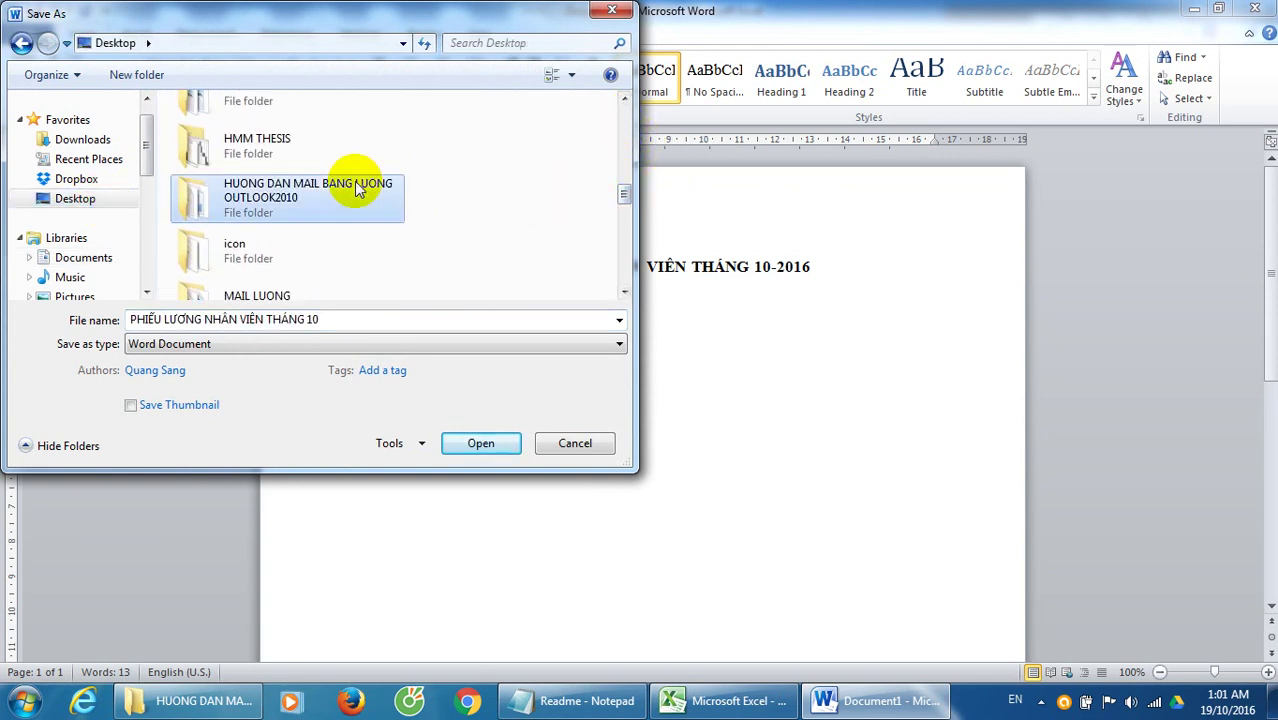
double_click(358, 190)
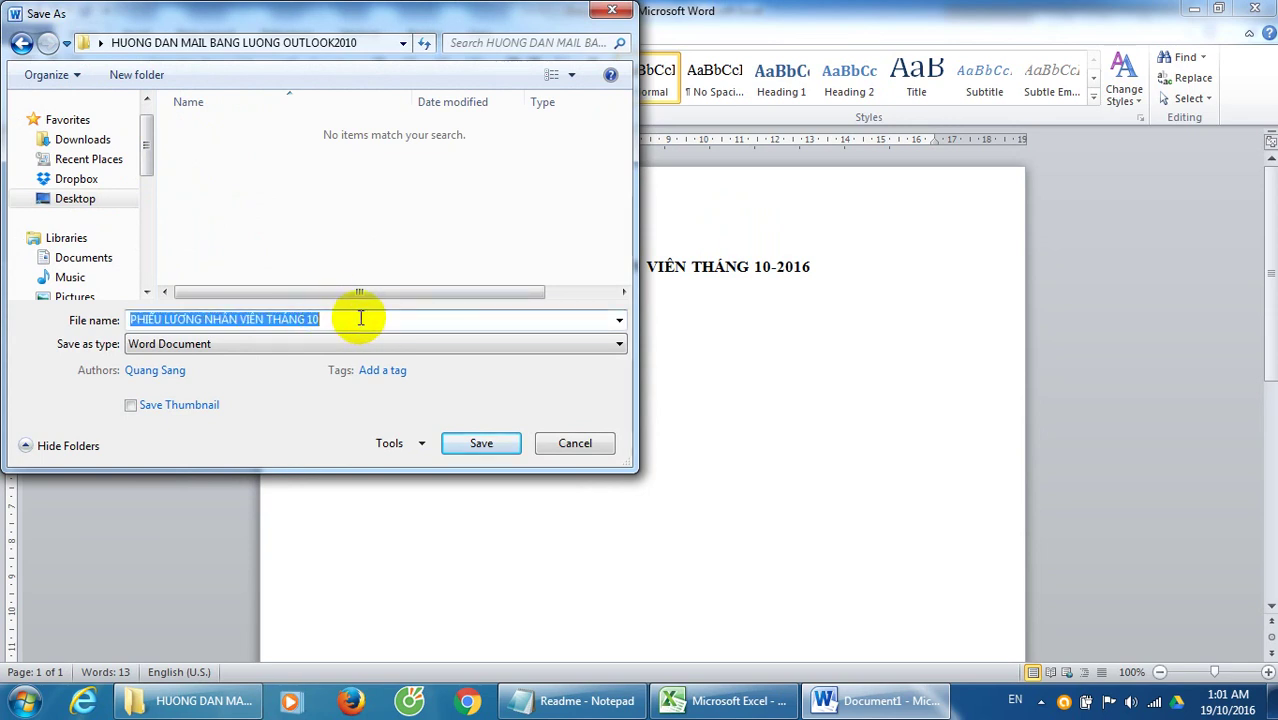
text(PHIEU )
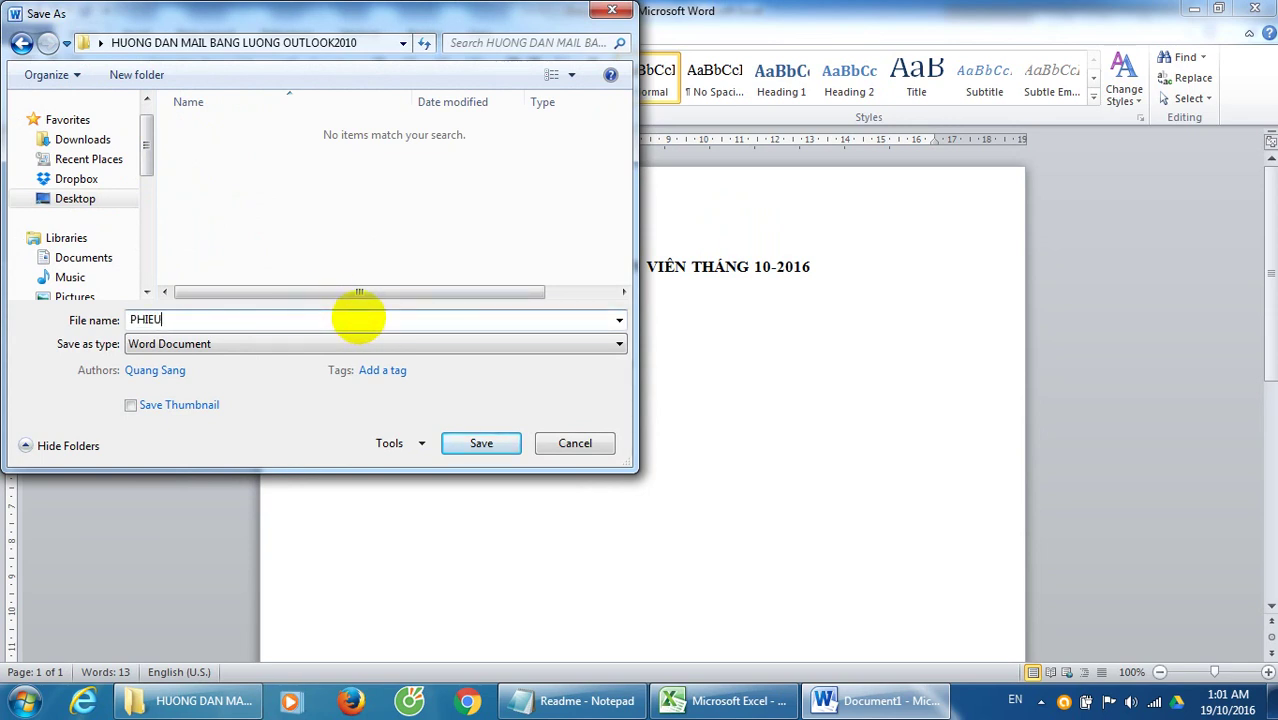
text(LUONG N)
text(HAN V)
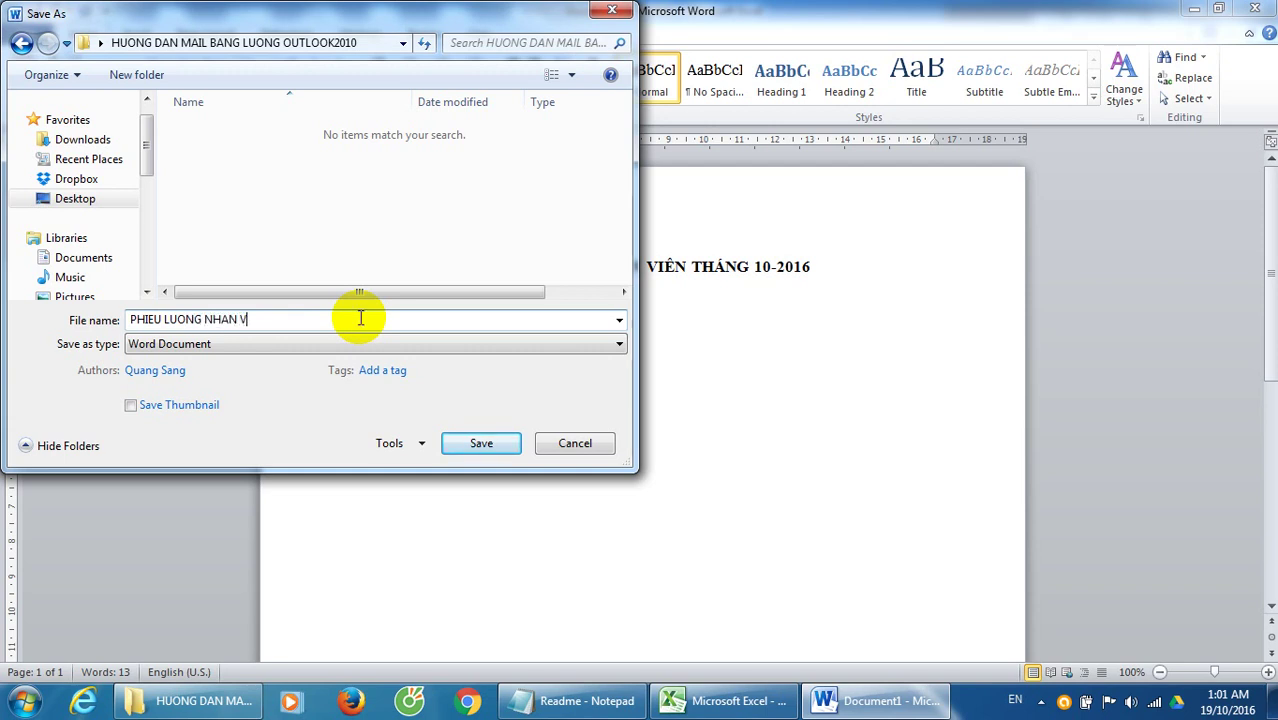
text(IEN)
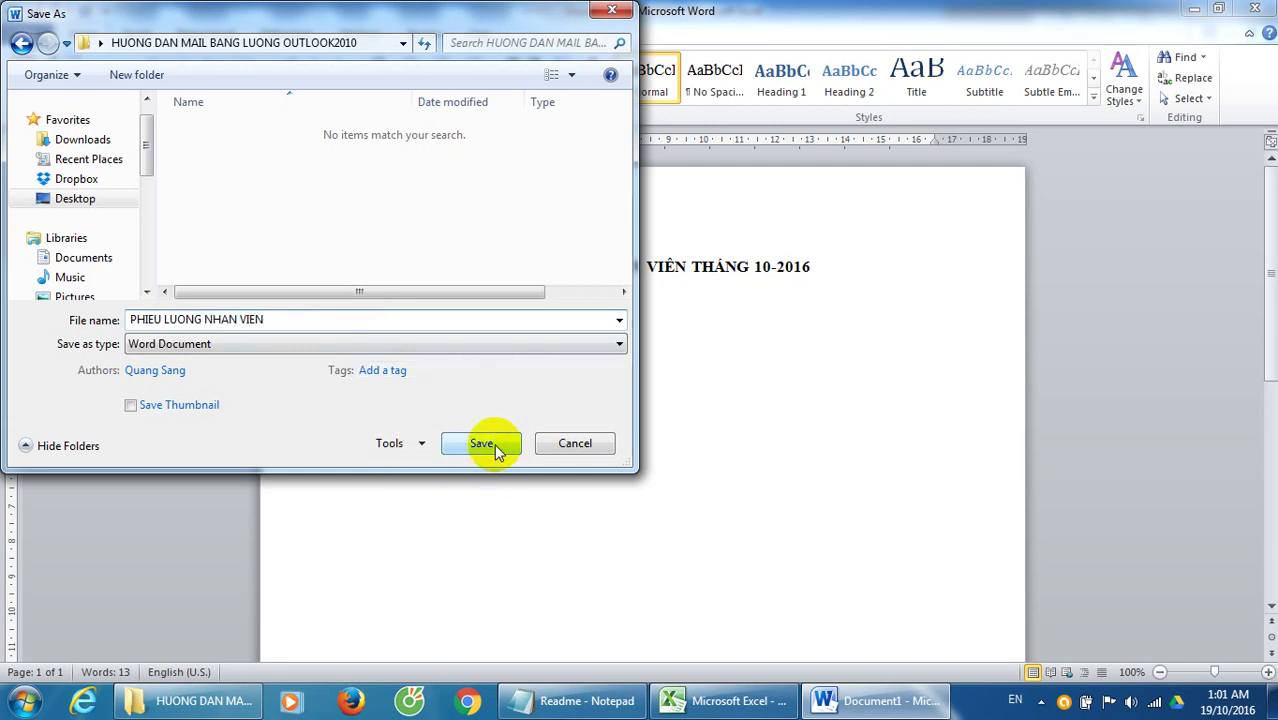
click(494, 443)
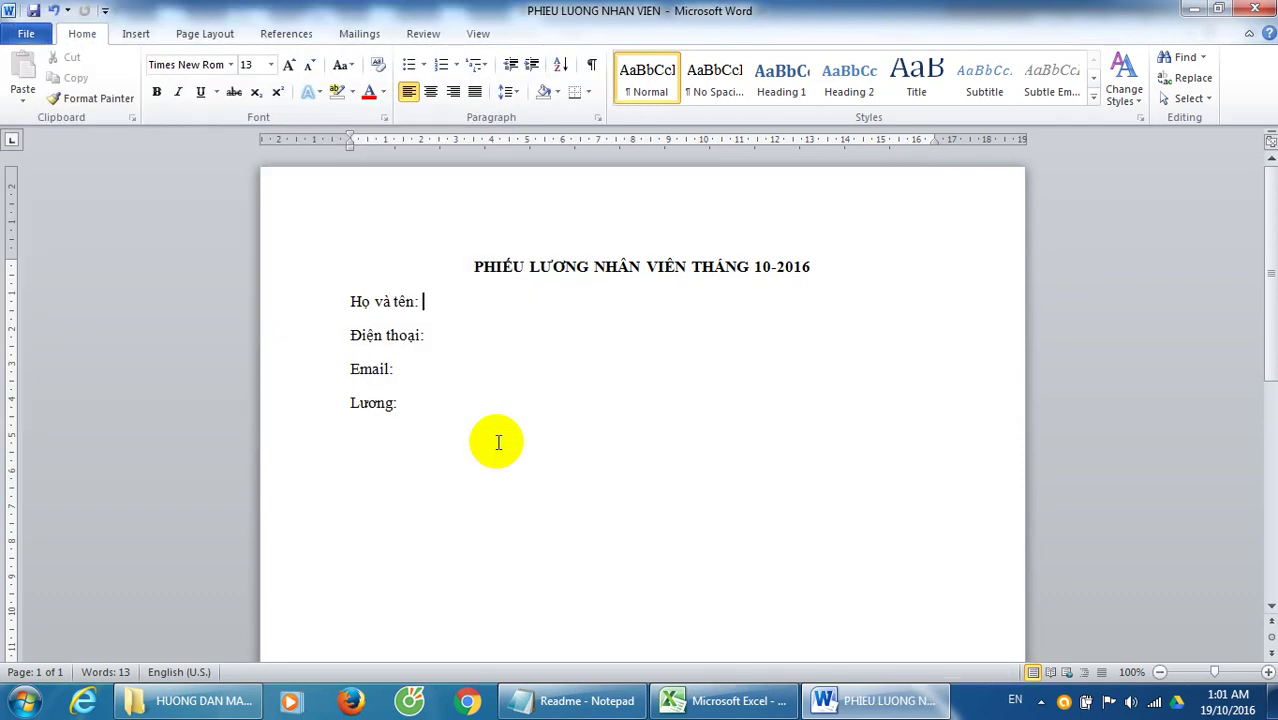
Step: Add the line 'Đây là Phiếu lương để Test, có thể gửi nhiều thông tin hơn ở đây./.' below 'Lương:'
mouse_move(565, 706)
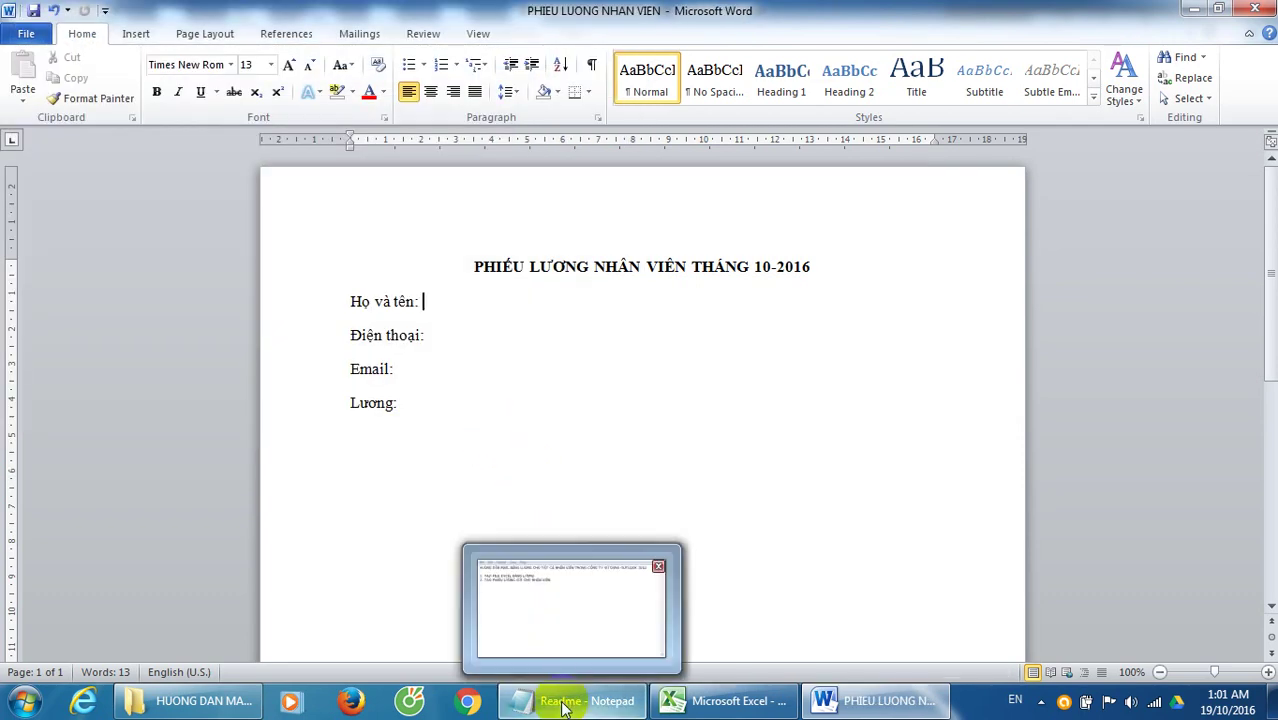
click(432, 405)
key(Return)
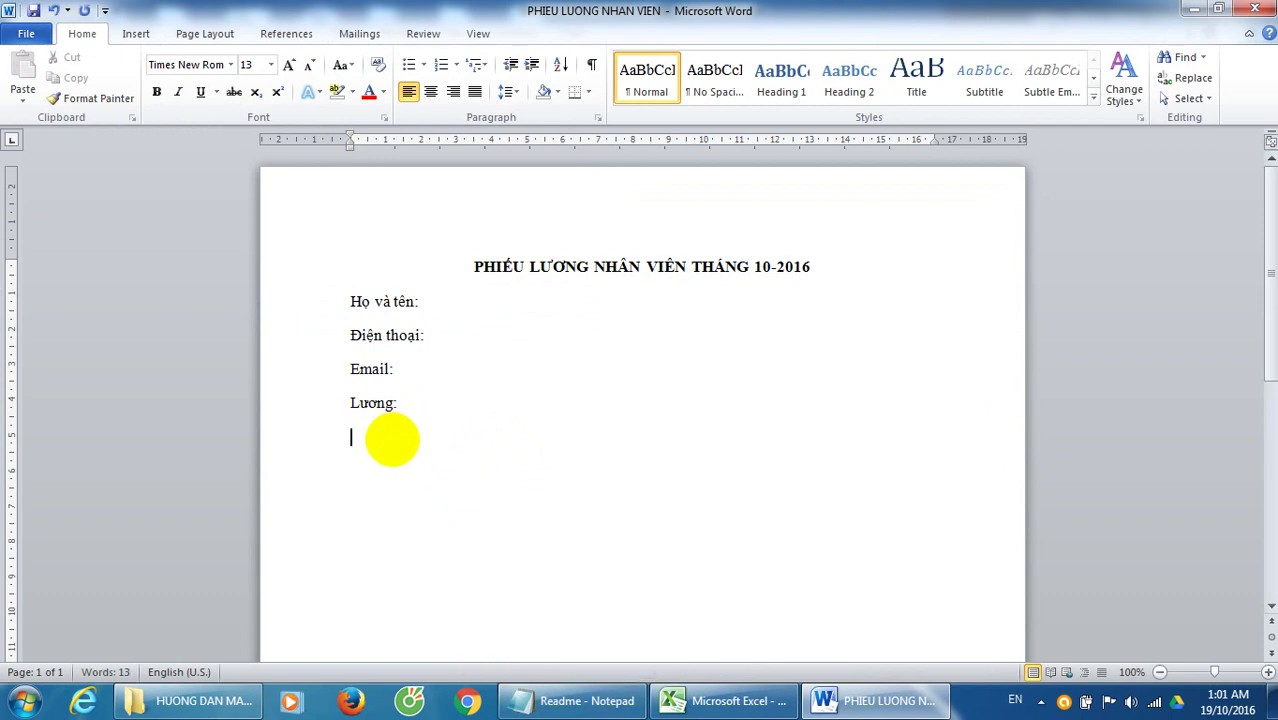
text(Đ)
text(il)
key(BackSpace)
key(BackSpace)
key(BackSpace)
key(BackSpace)
text(Phie)
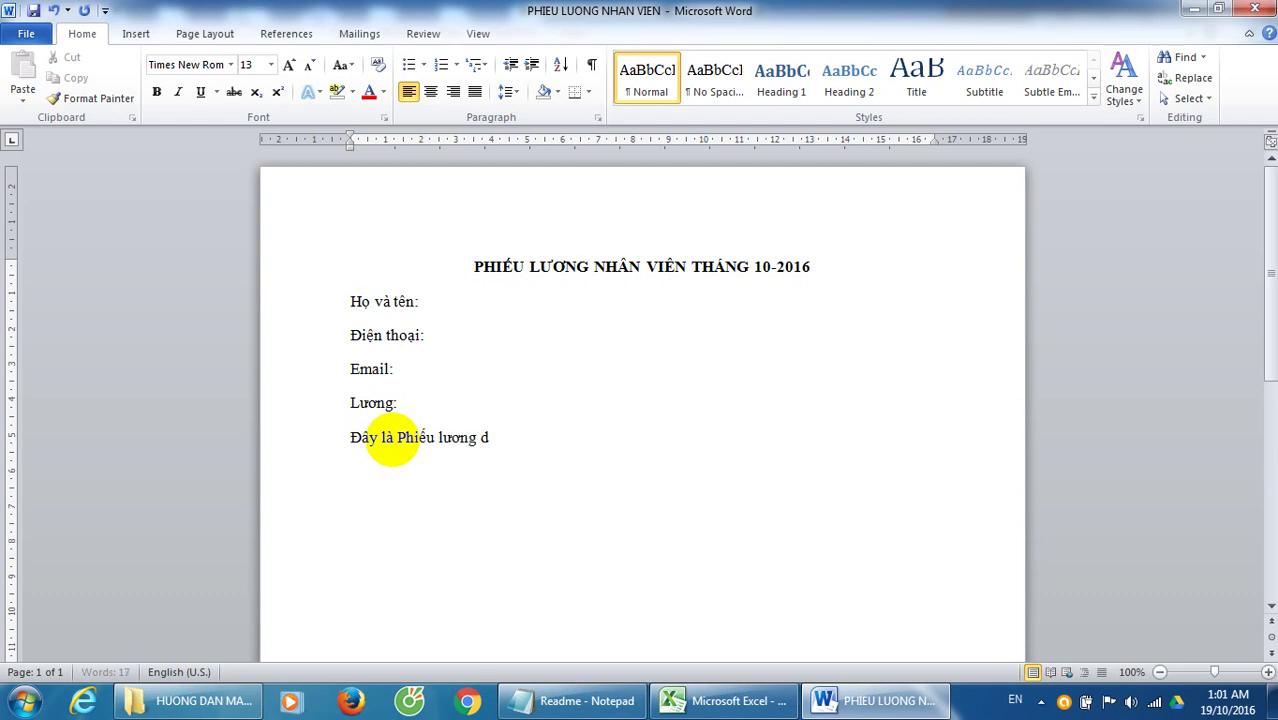
text( Té)
text(, có)
text(hie)
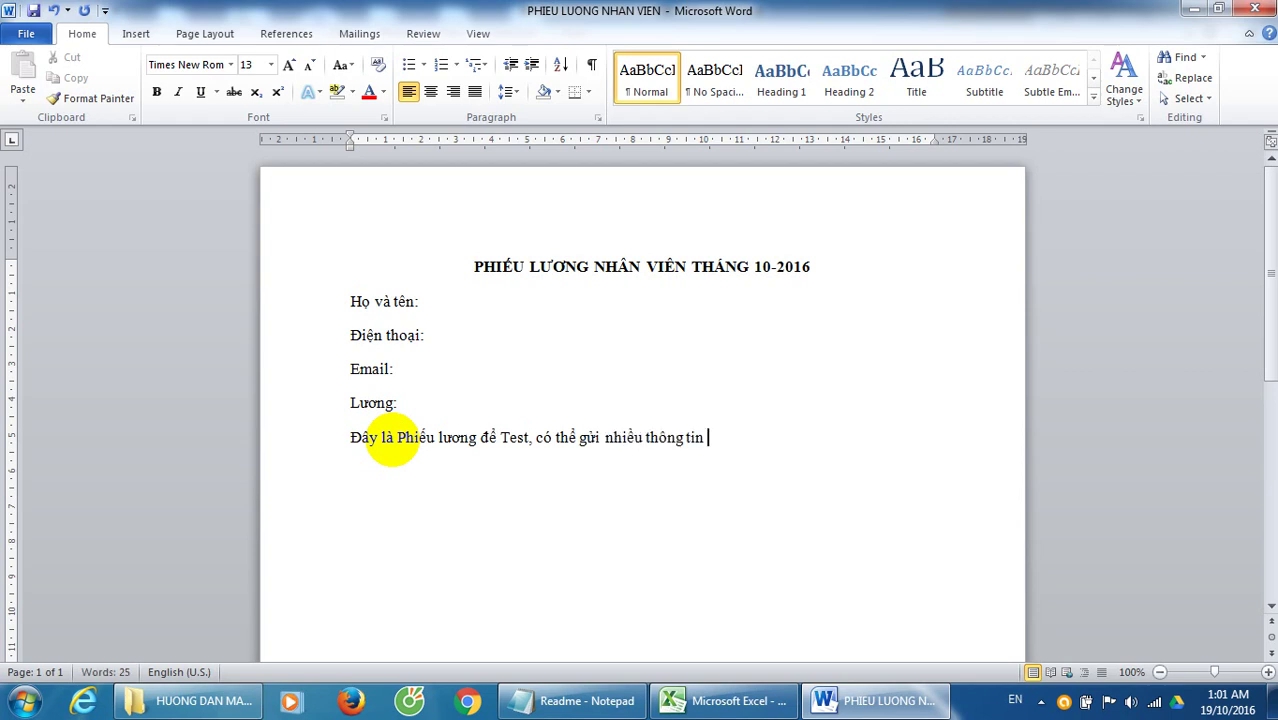
text( ho)
text( ở đây)
text(./.)
Step: Save the slip, then check the cursor position after each of the four field labels
click(33, 11)
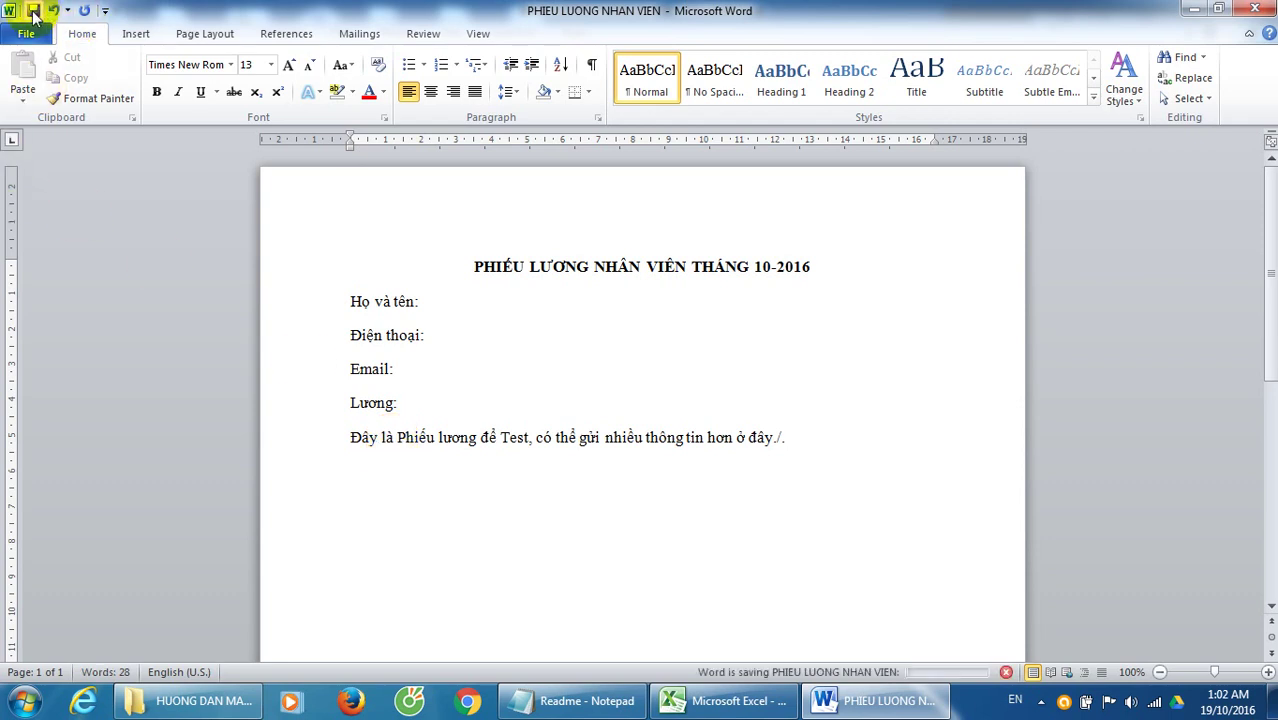
click(450, 300)
click(442, 345)
click(424, 370)
click(423, 400)
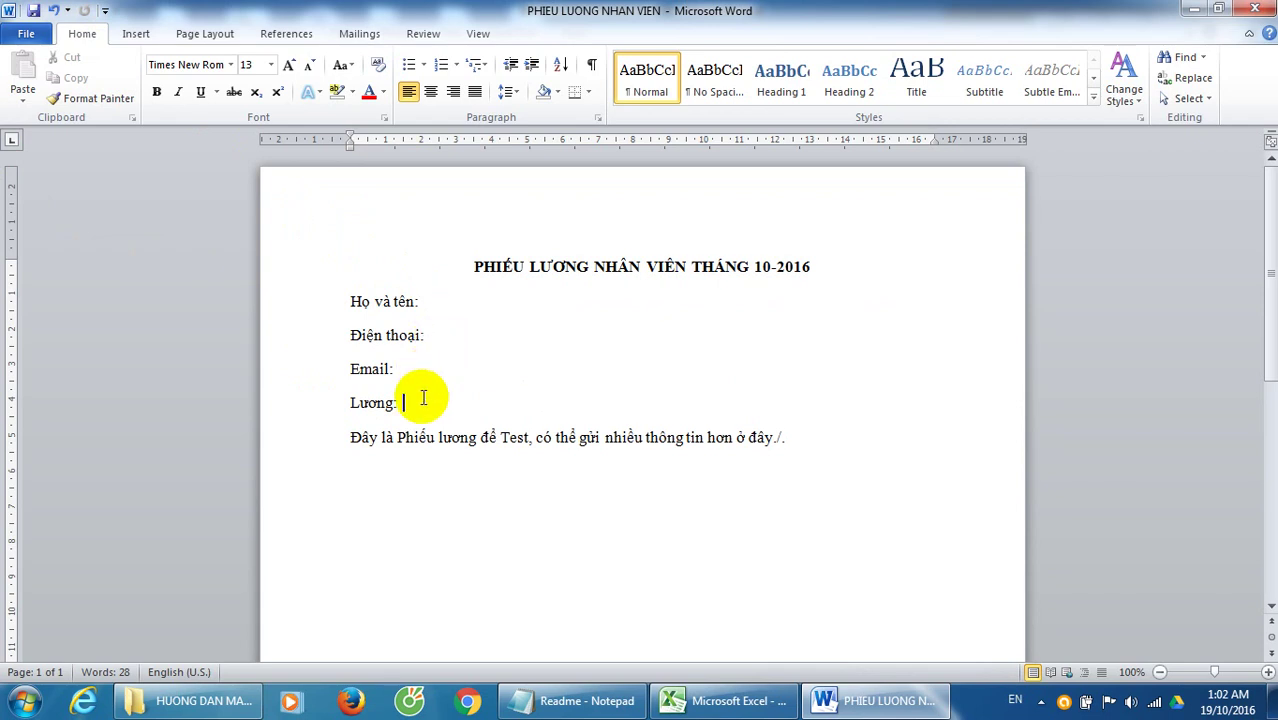
Step: Begin step 3 about Mail Merge in the Notepad Readme, glancing at Word's mail merge features
click(604, 708)
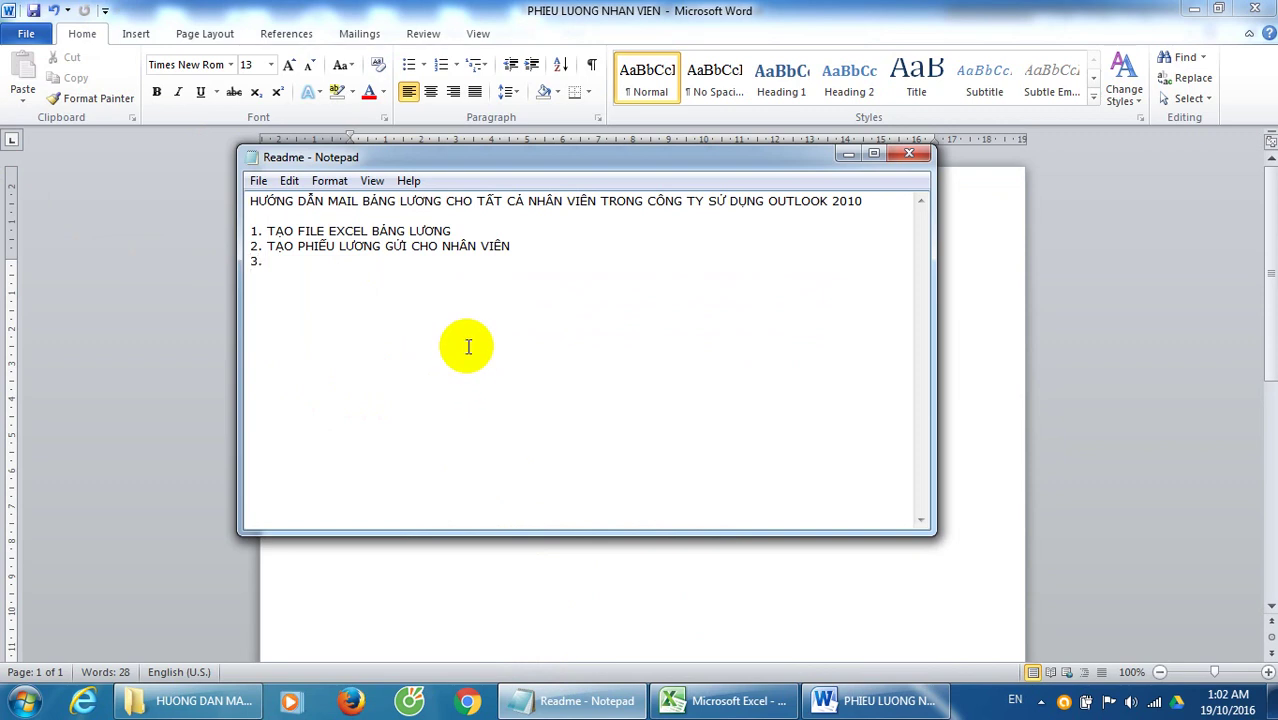
text(ma)
text(MAIL MERGE)
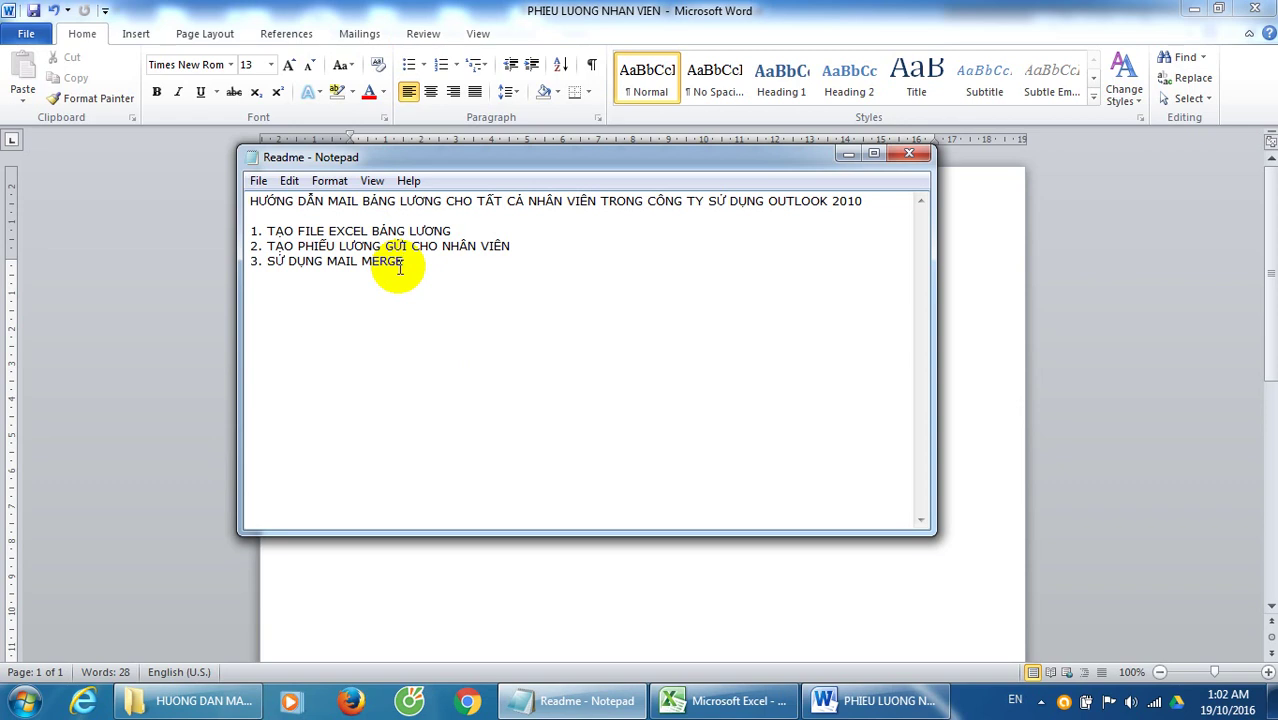
click(360, 32)
click(365, 42)
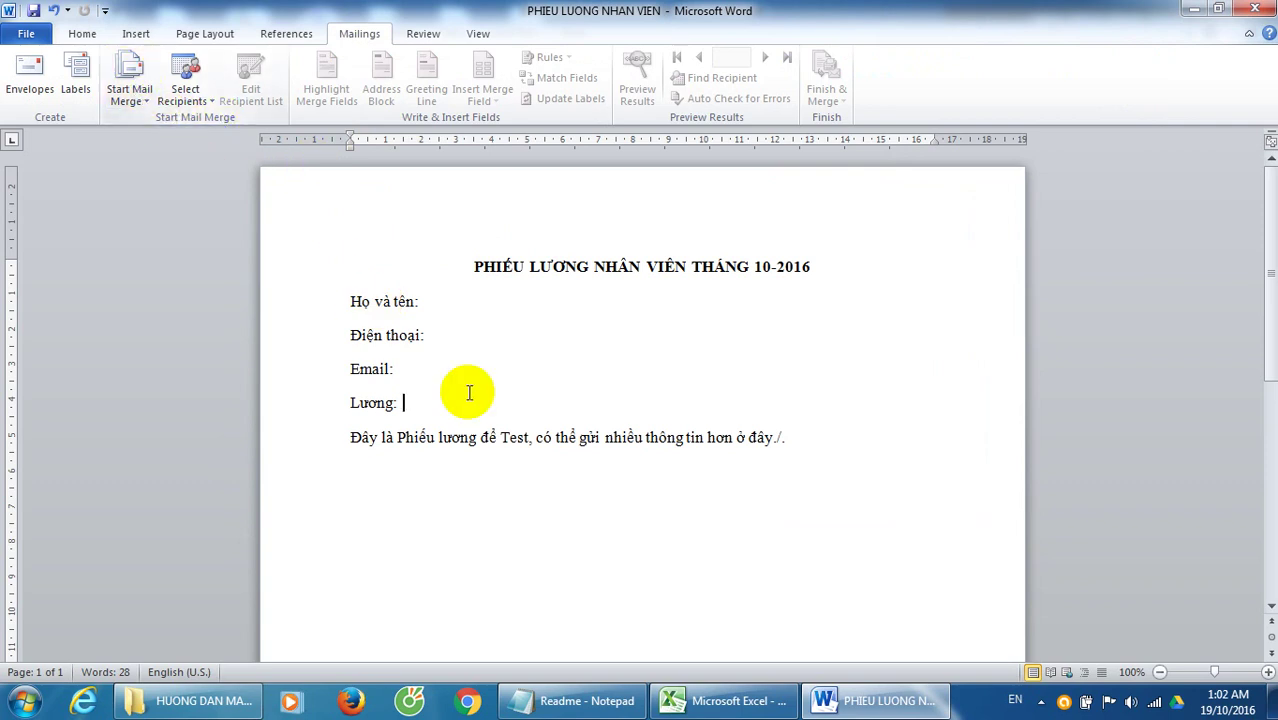
Step: Finish step 3: build each employee's payslip from the Excel salary data, replacing 'THÔNG TIN' with 'DỮ LIỆU'
click(580, 705)
text(3. SỬ DỤNG MAIL MERGE ĐỂ TẠO PHIẾU LƯƠNG)
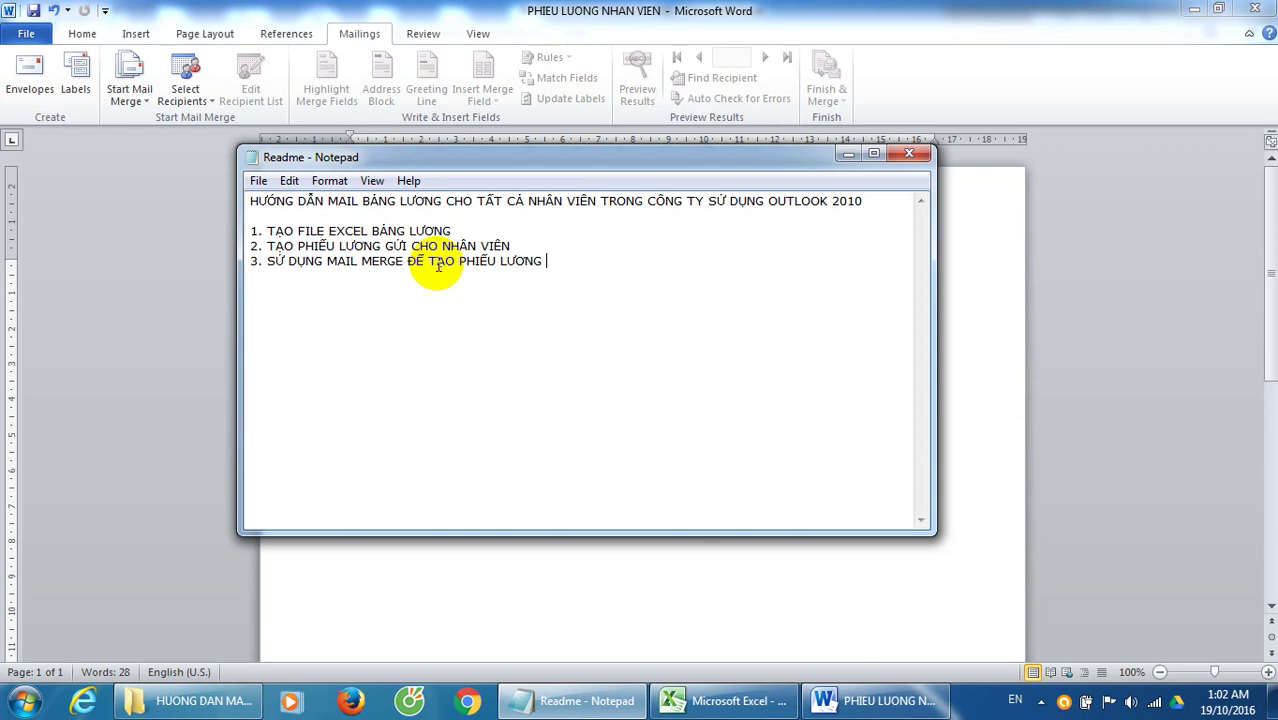
text(CHO TỪNG )
text(NHÂN VIÊN (THÔNG TIN LẤY TỪ)
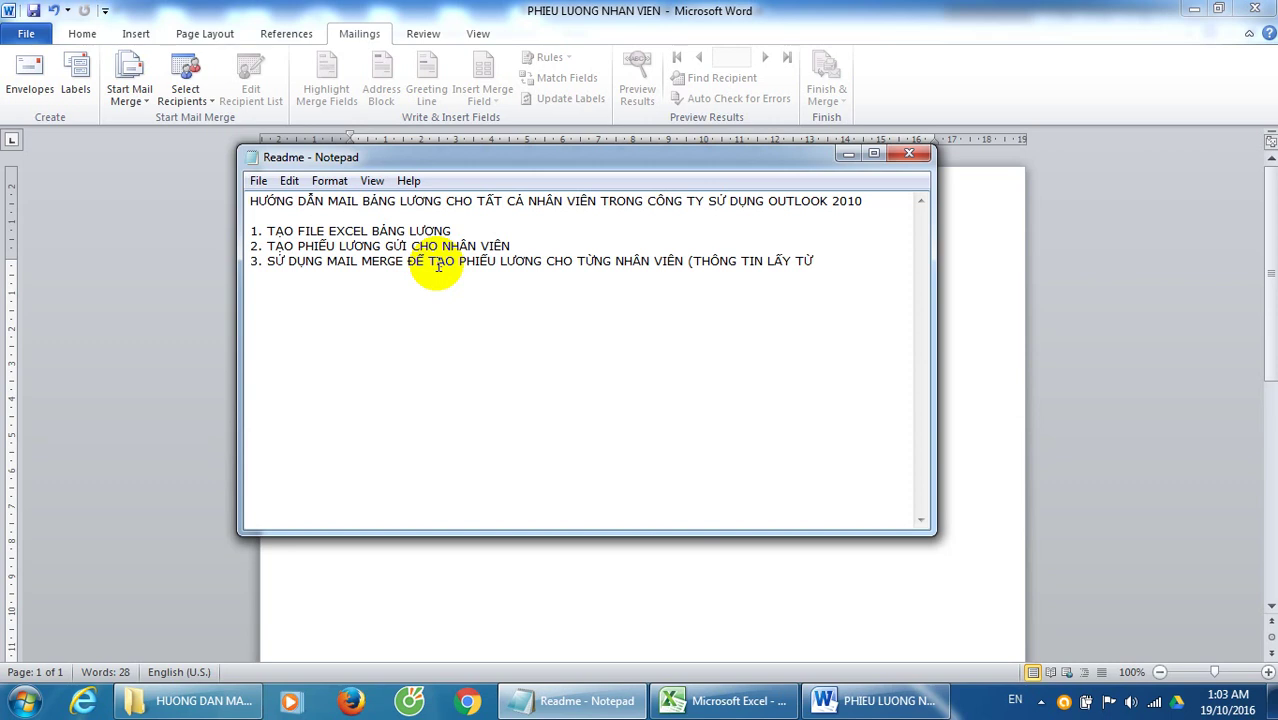
click(763, 260)
key(BackSpace)
key(BackSpace)
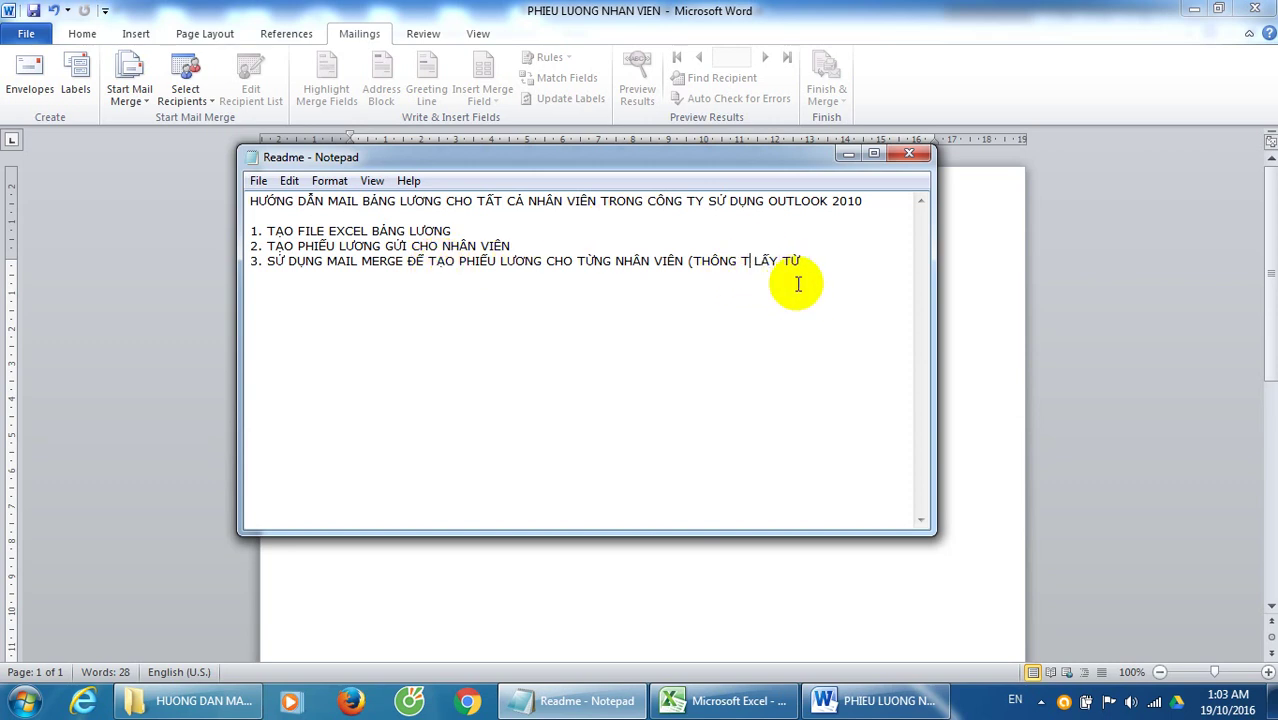
key(BackSpace)
key(BackSpace)
key(BackSpace)
key(BackSpace)
key(BackSpace)
text(DỮ)
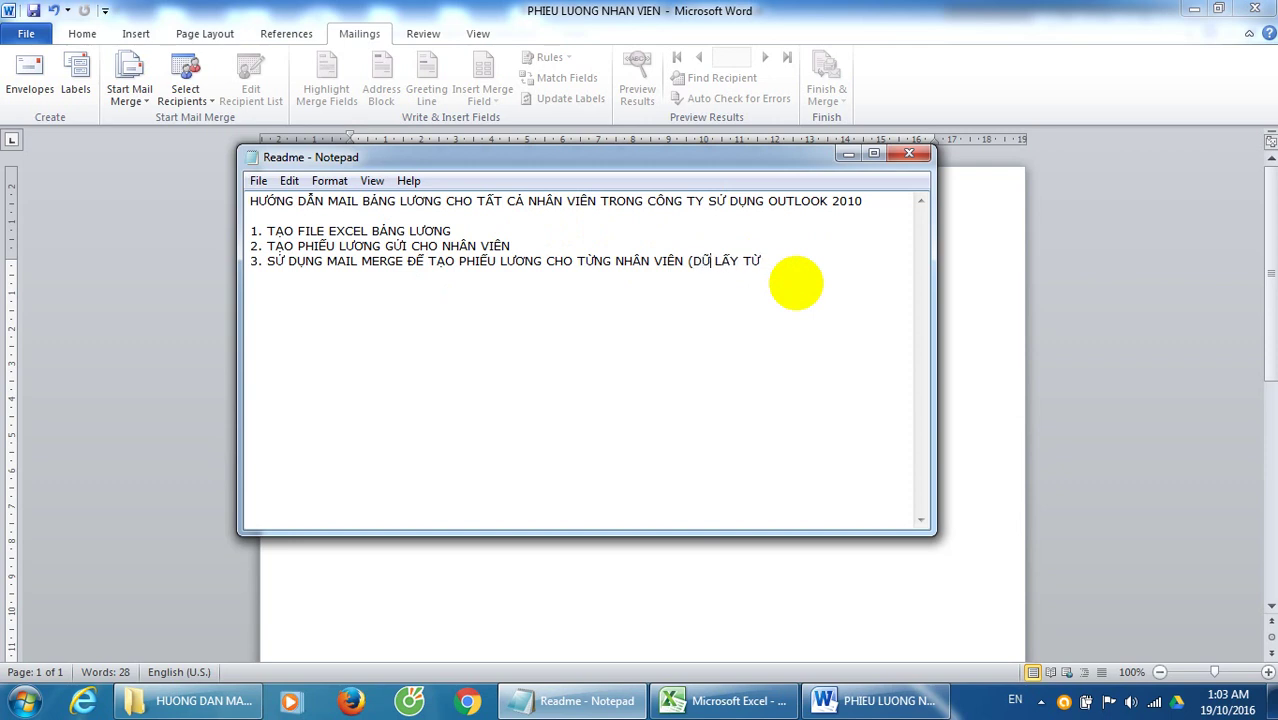
text( LIÊU)
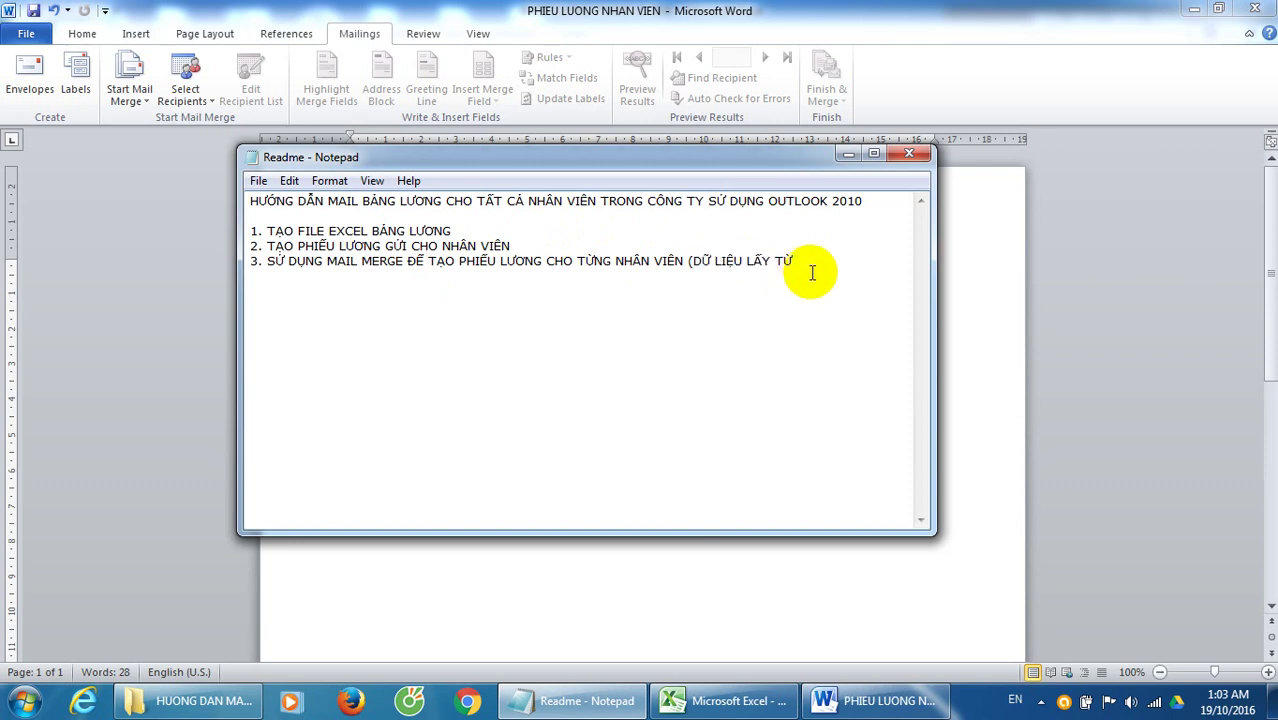
click(817, 260)
text(FILE EXCEL)
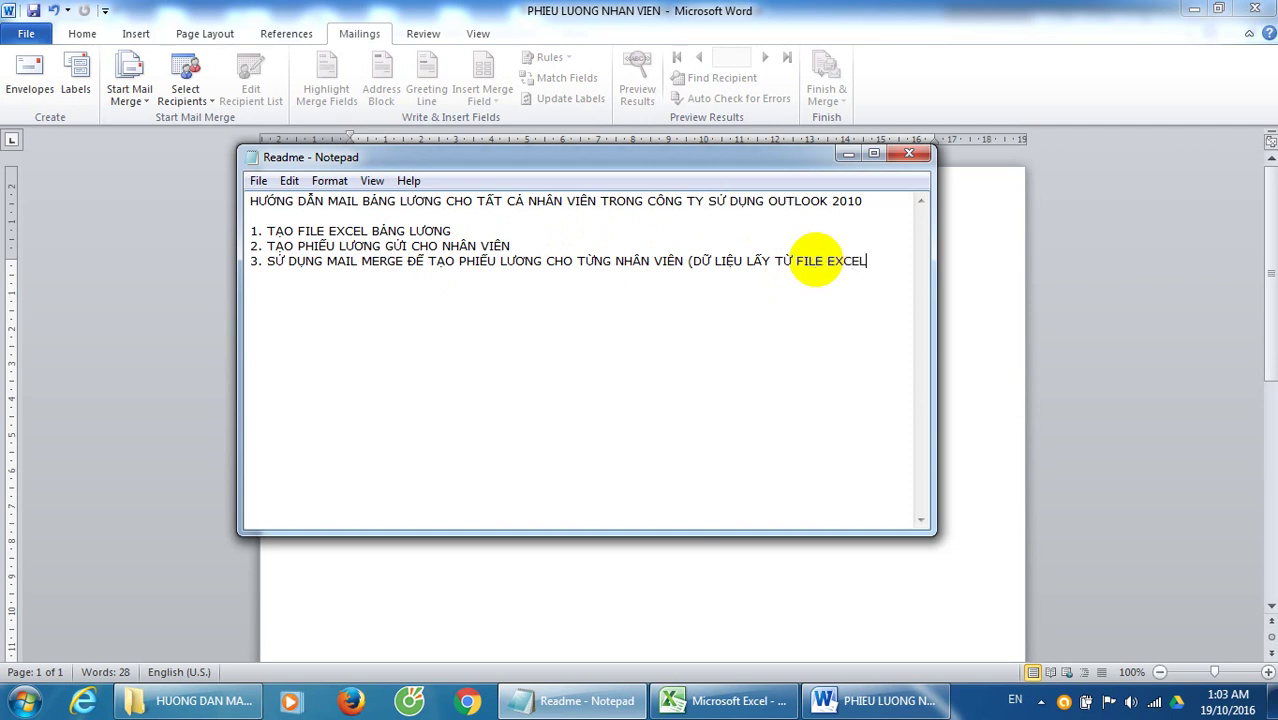
text(BAN)
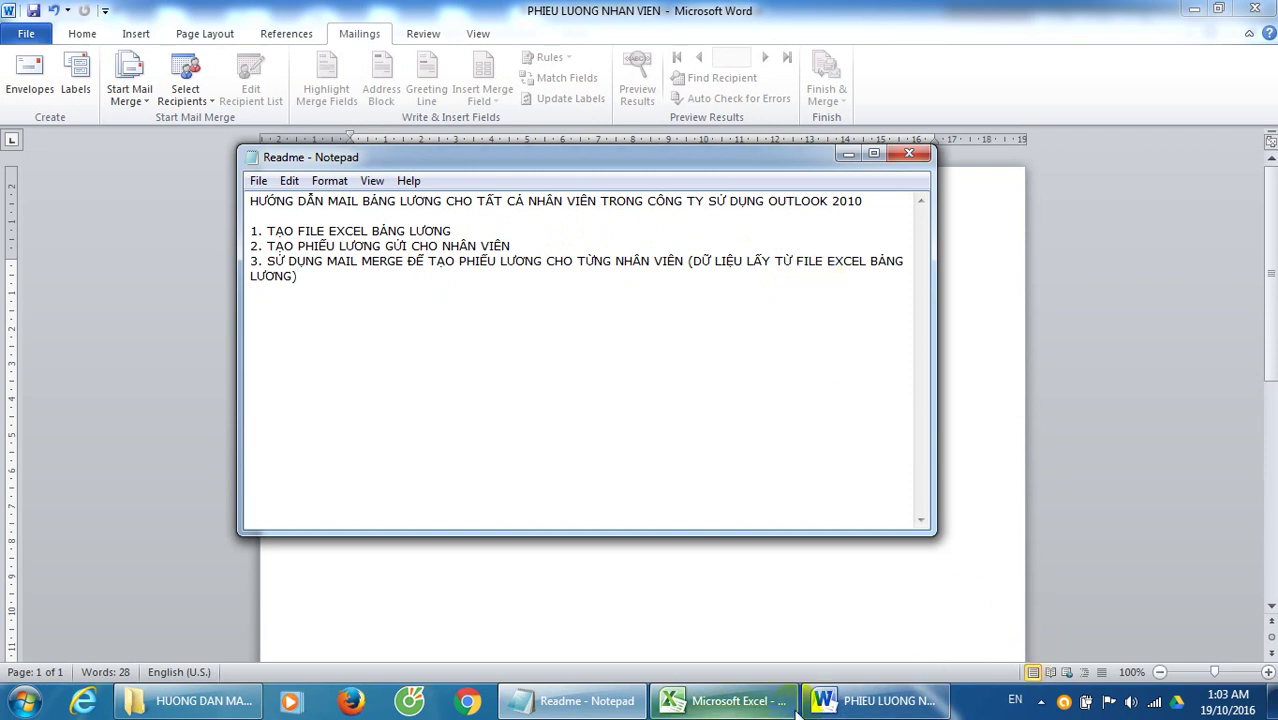
click(856, 700)
Step: Start the Step by Step Mail Merge Wizard and advance to browsing for an existing recipient list
click(472, 302)
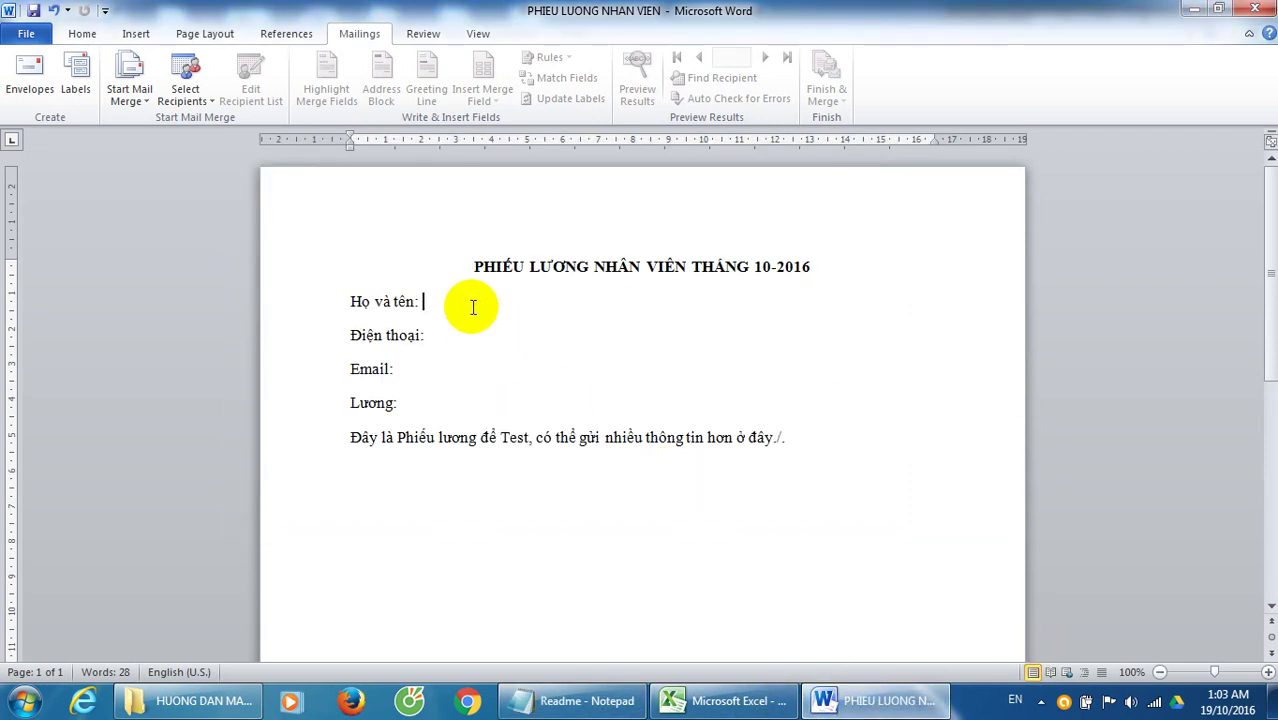
click(127, 92)
click(177, 251)
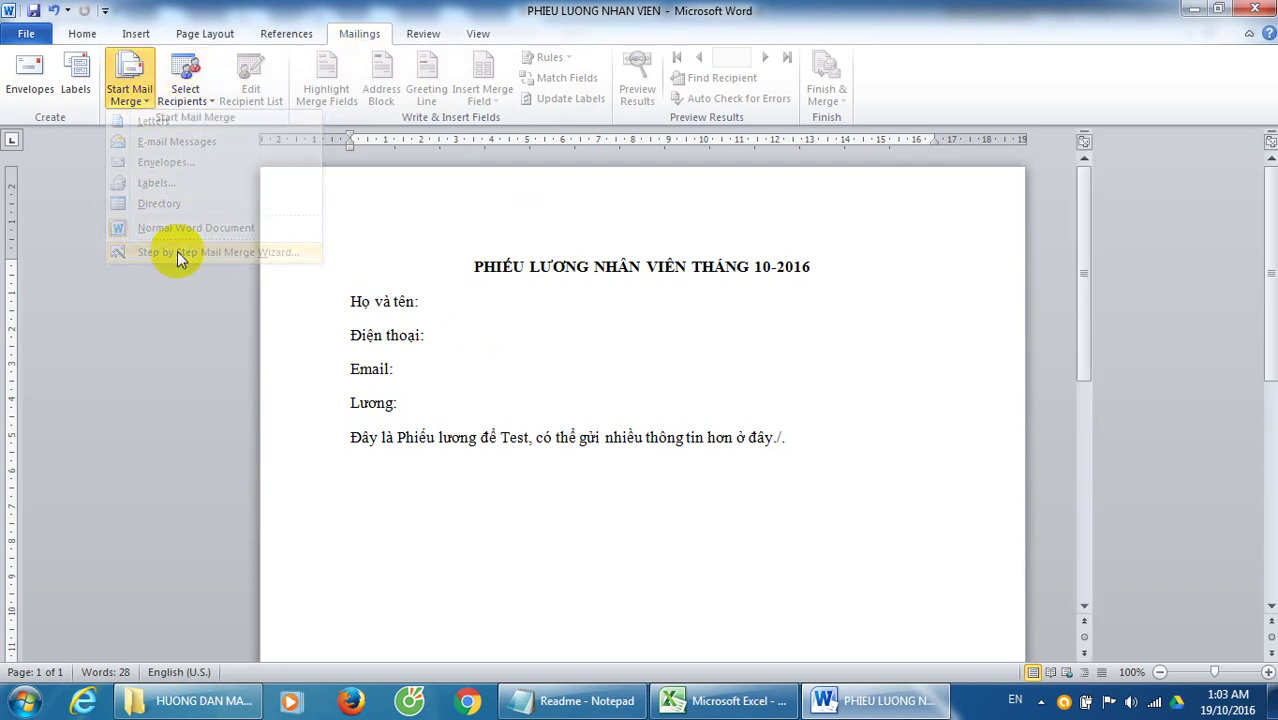
click(1162, 618)
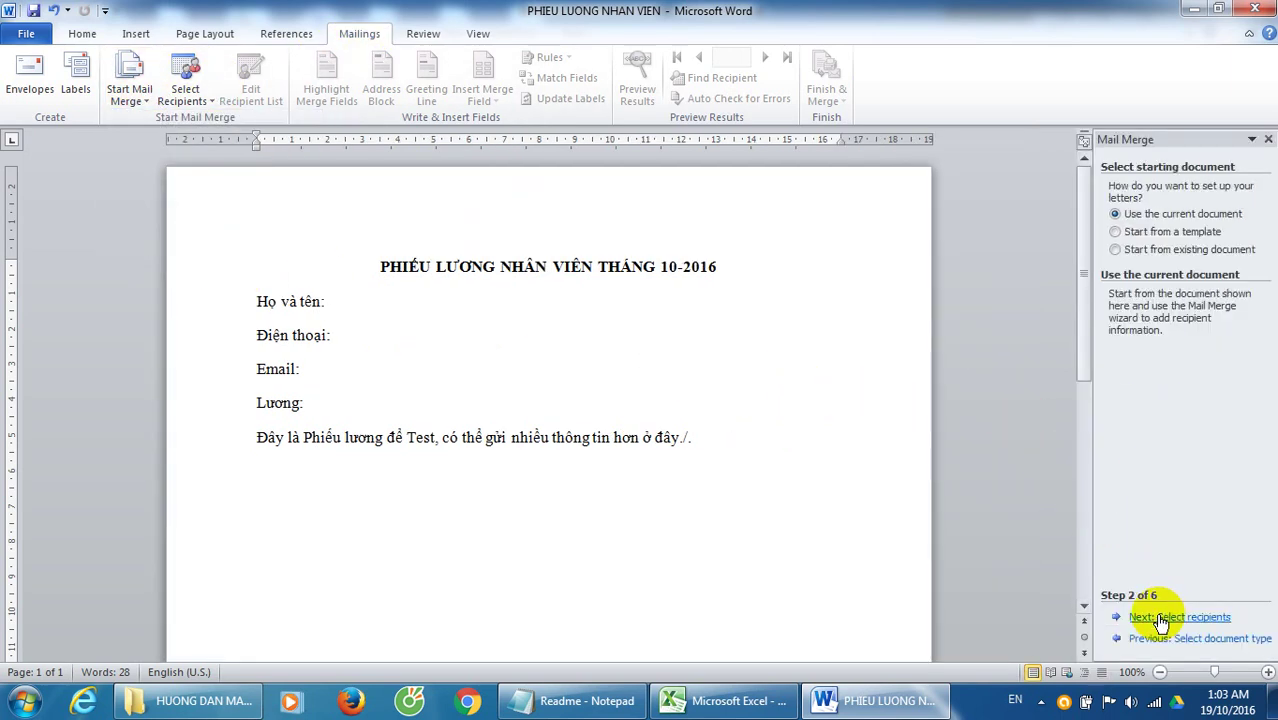
click(1180, 617)
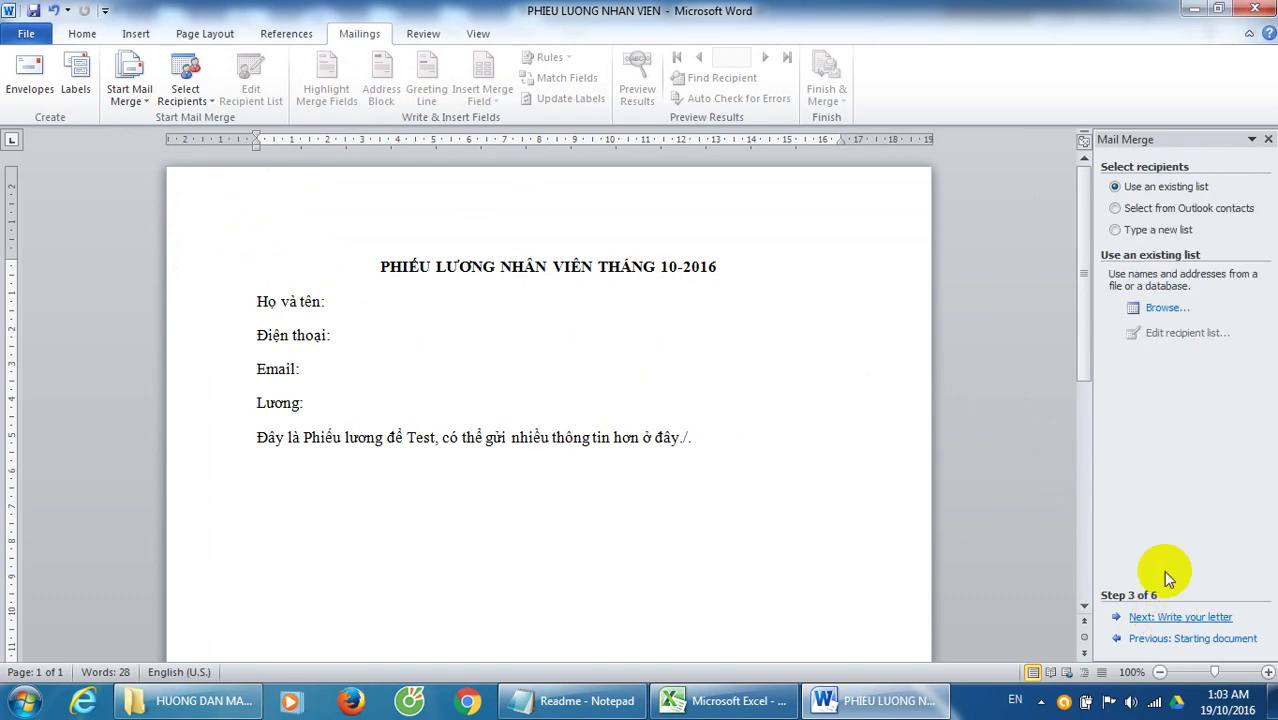
click(1165, 310)
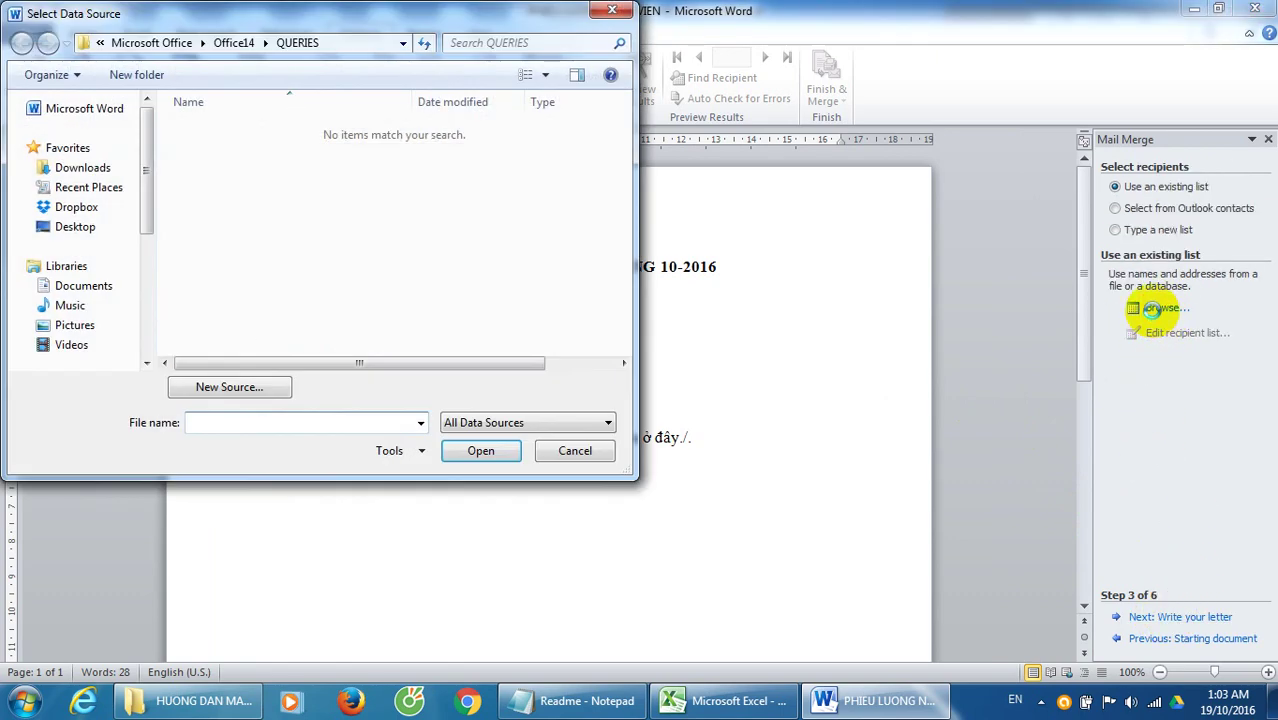
Step: Choose BANG LUONG THANG 10-2016 from the Desktop folder, select Sheet1$, and accept both recipients
drag(145, 205, 148, 238)
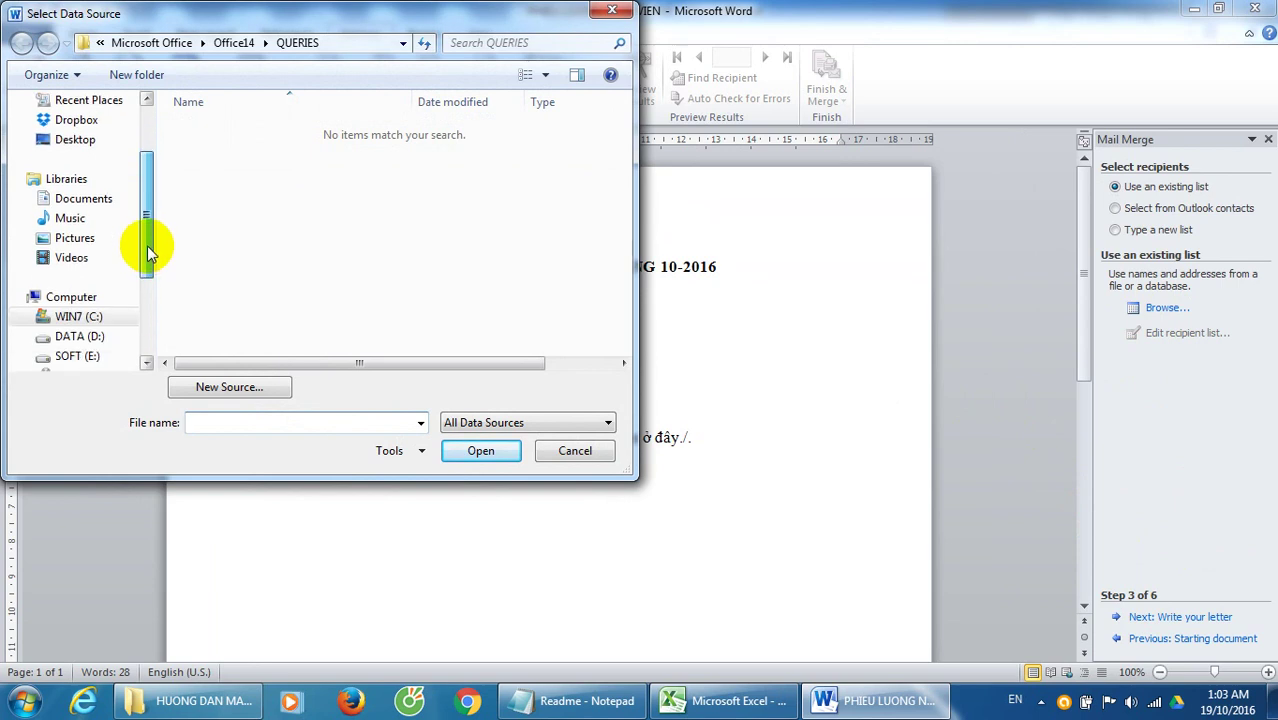
click(70, 160)
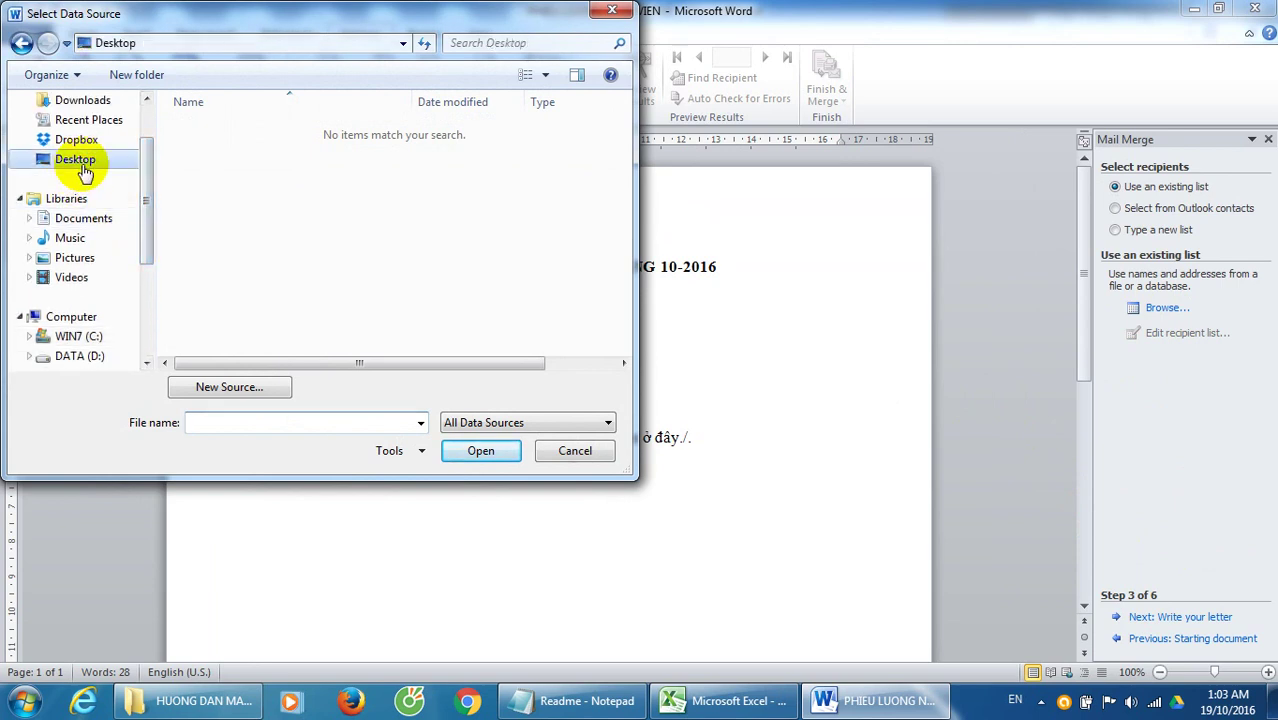
mouse_move(626, 138)
mouse_down()
mouse_move(624, 352)
mouse_move(414, 228)
mouse_up()
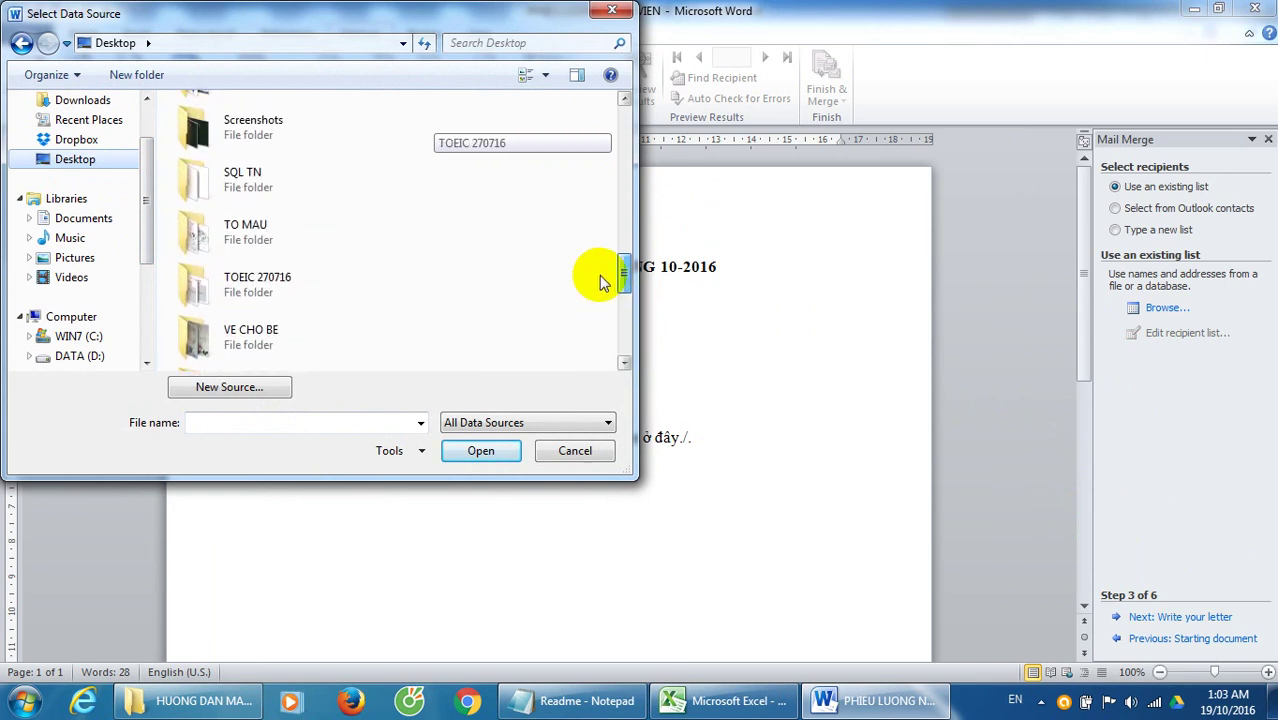
double_click(320, 222)
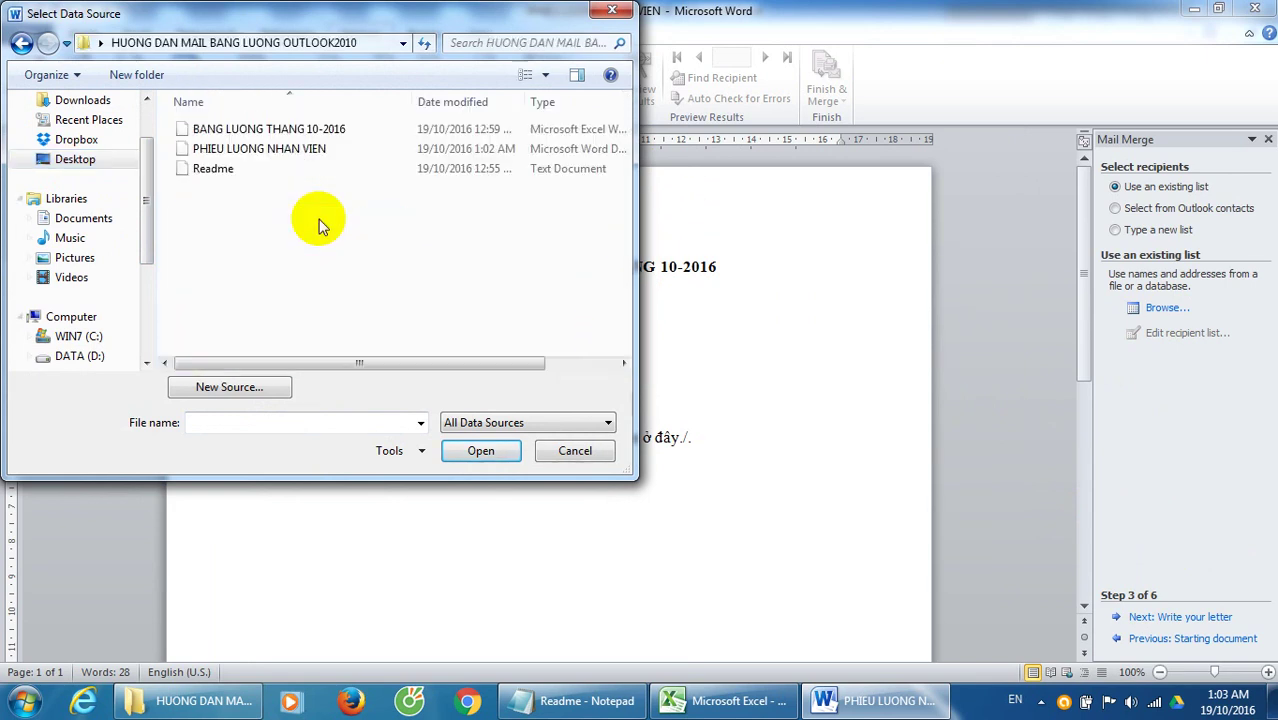
double_click(285, 129)
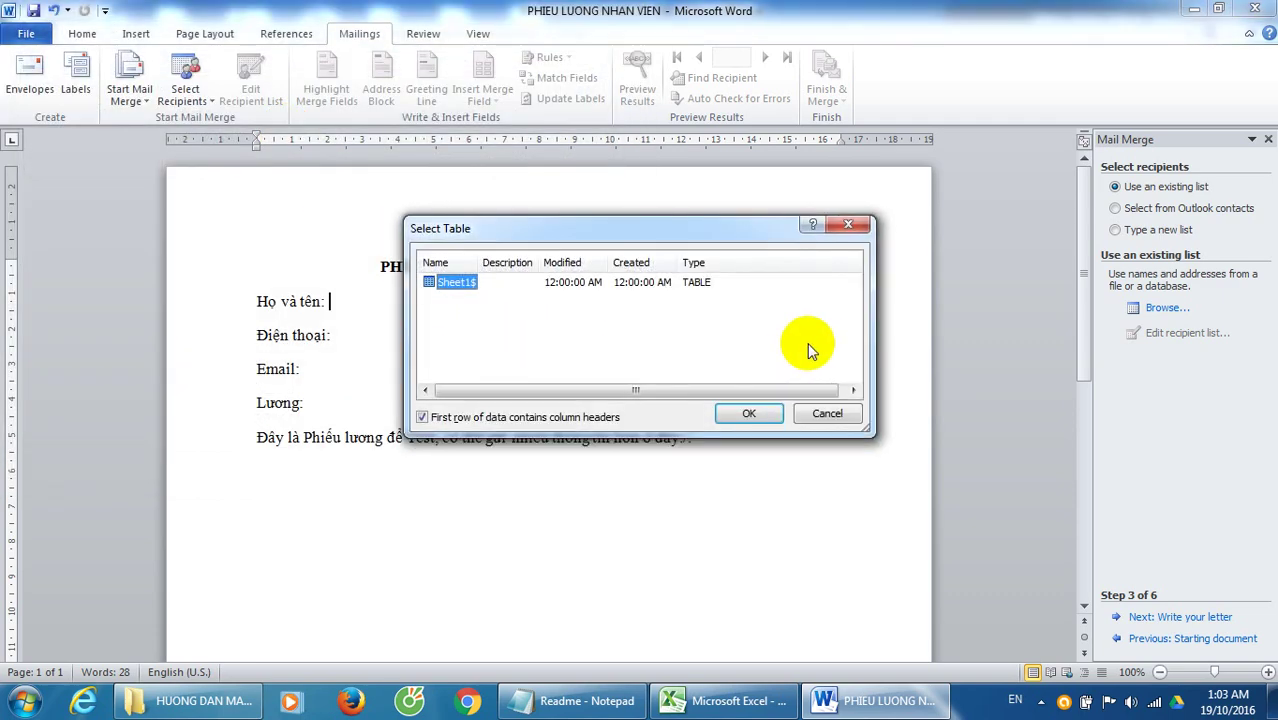
click(745, 412)
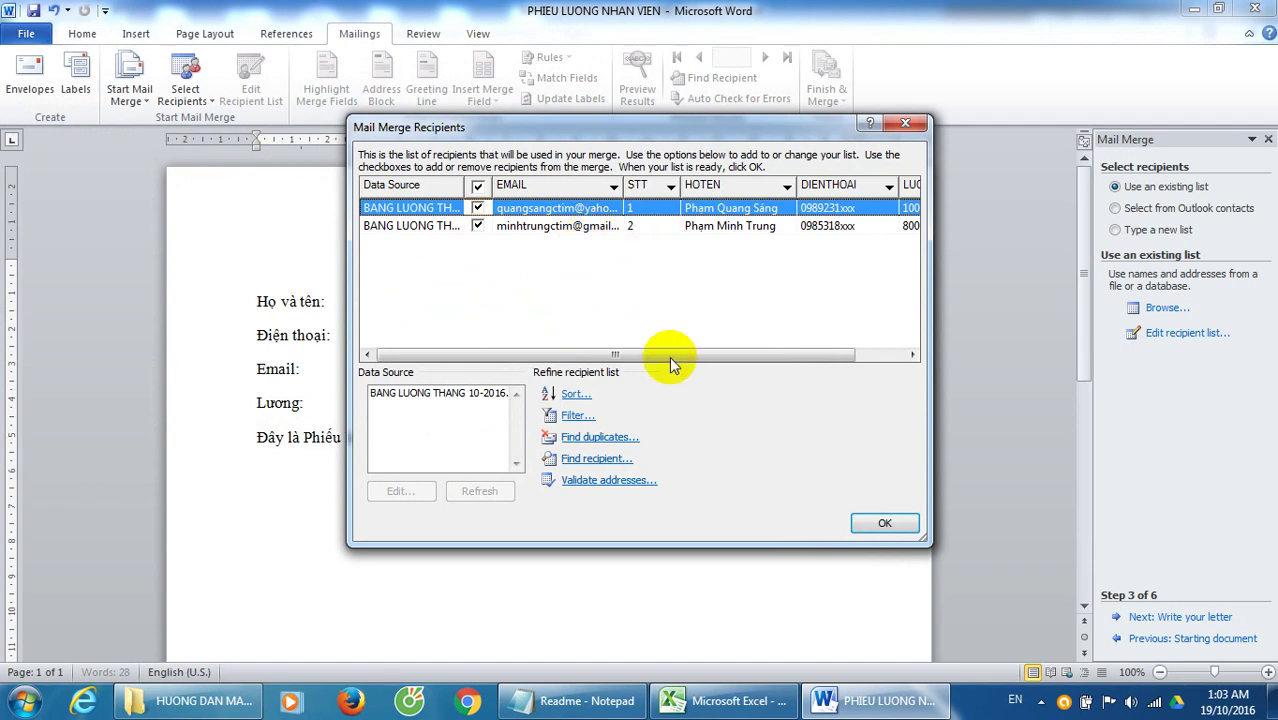
click(878, 520)
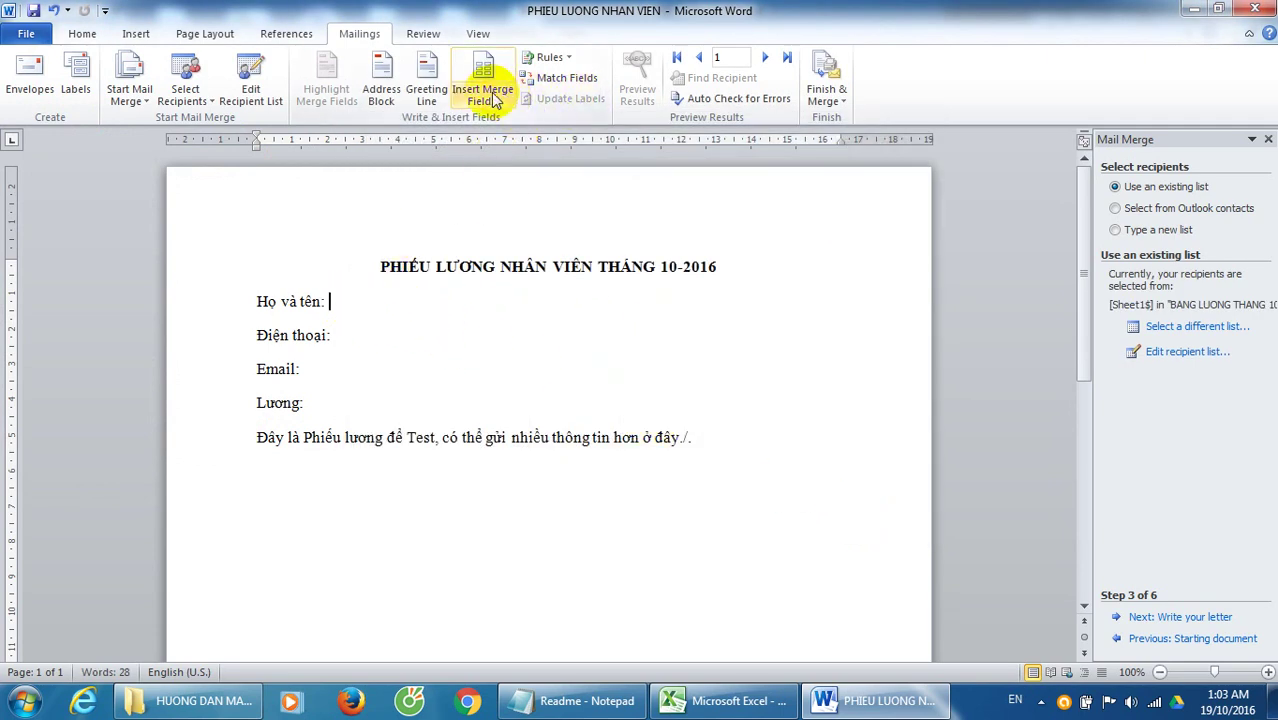
Step: Insert the «HOTEN» and «DIENTHOAI» merge fields after 'Họ và tên:' and 'Điện thoại:'
click(483, 92)
click(500, 142)
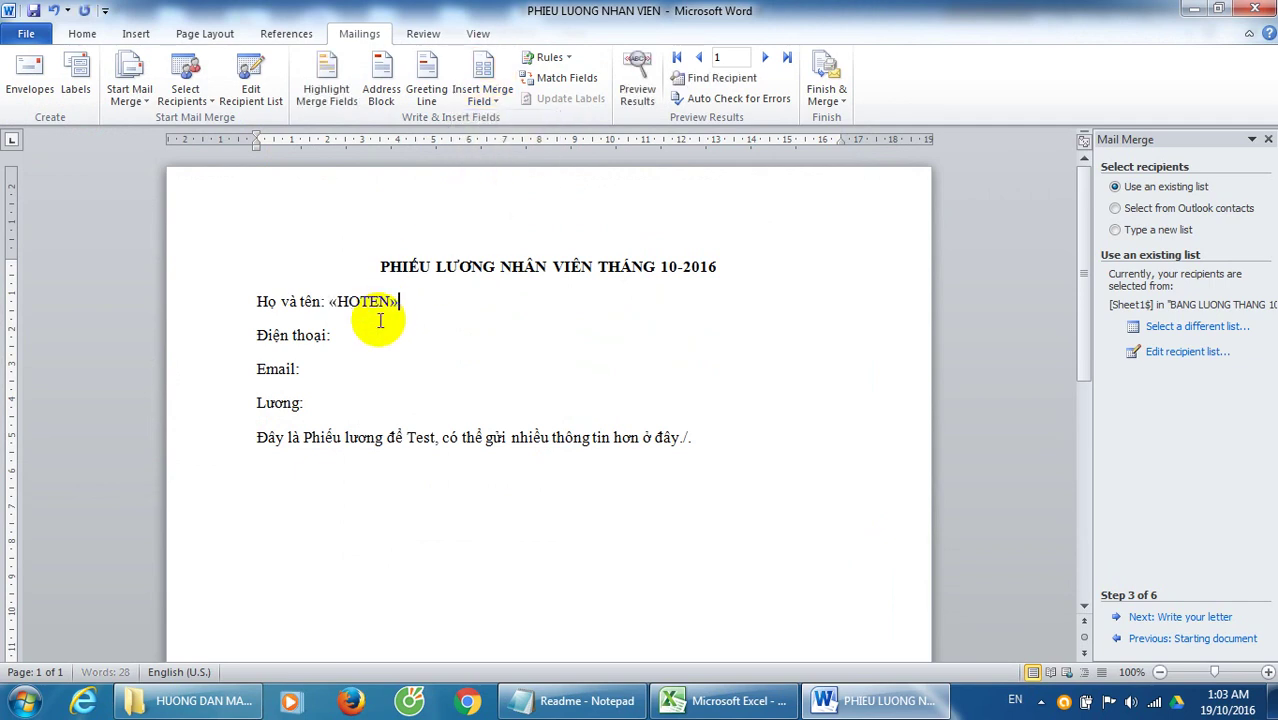
click(365, 335)
click(484, 98)
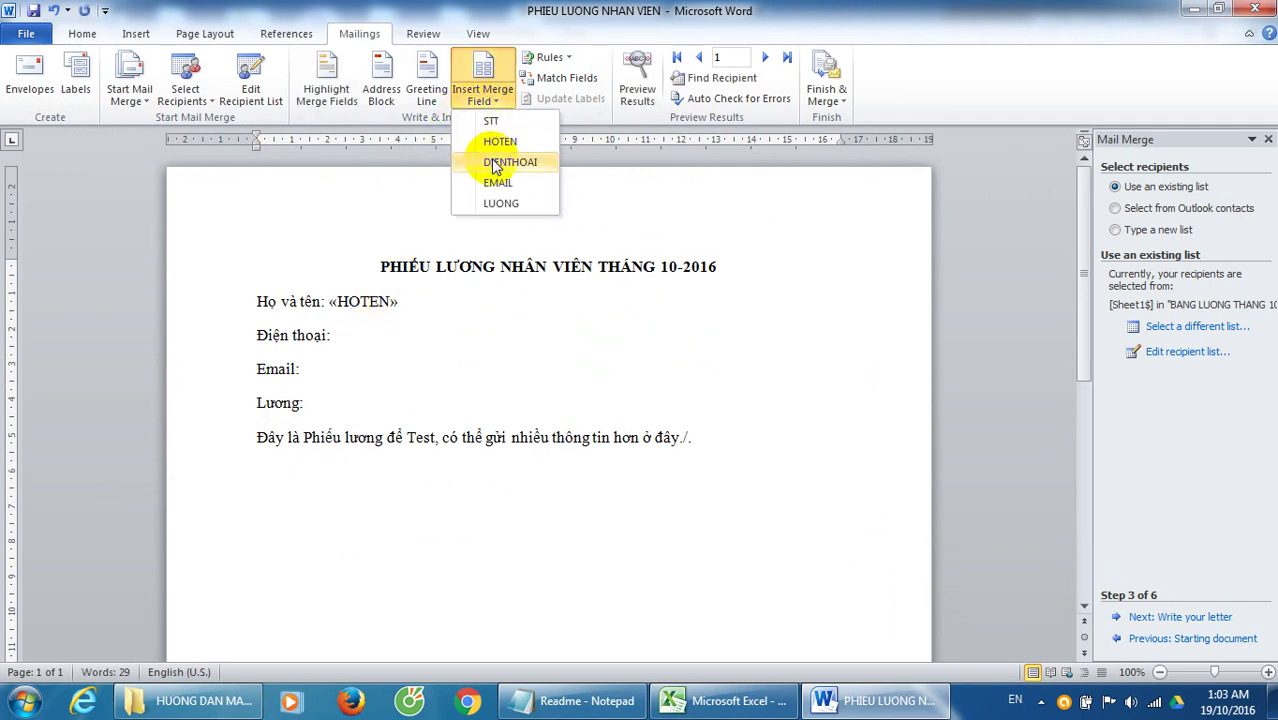
click(493, 163)
Step: Insert «EMAIL» after 'Email:' and, via the Insert Merge Field dialog, «LUONG» after 'Lương:'
click(349, 366)
click(483, 92)
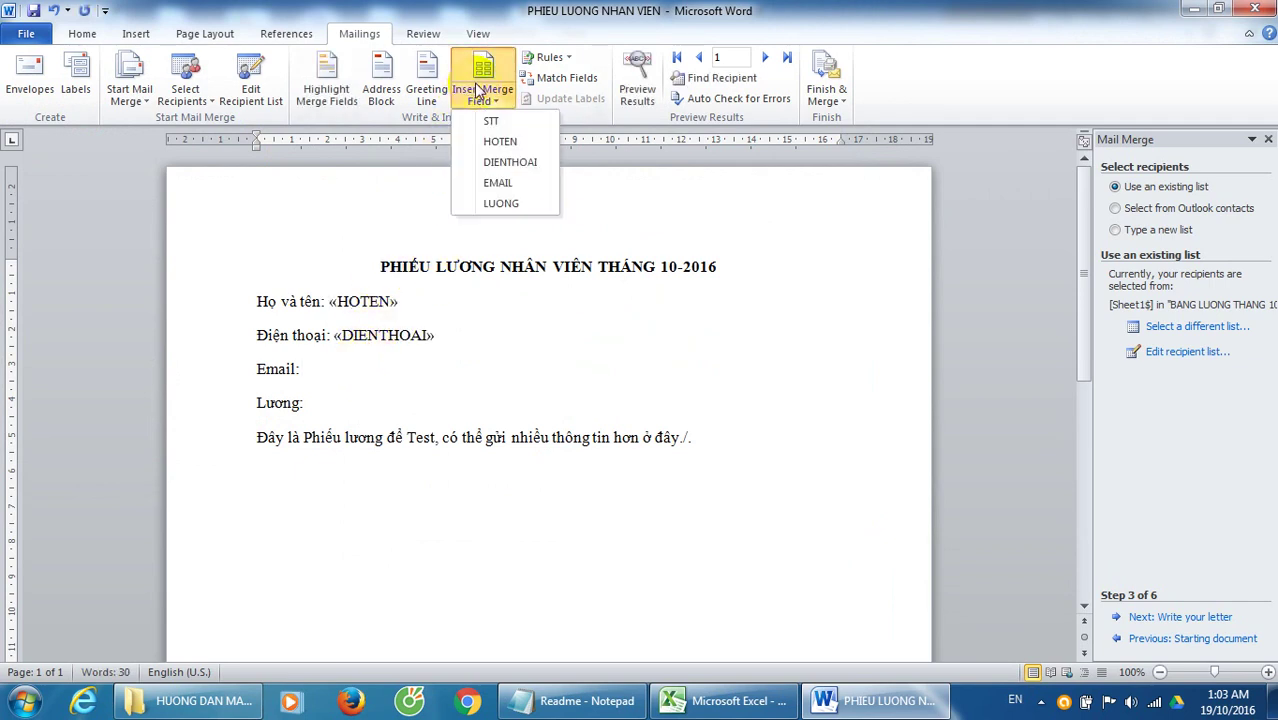
click(493, 183)
click(334, 403)
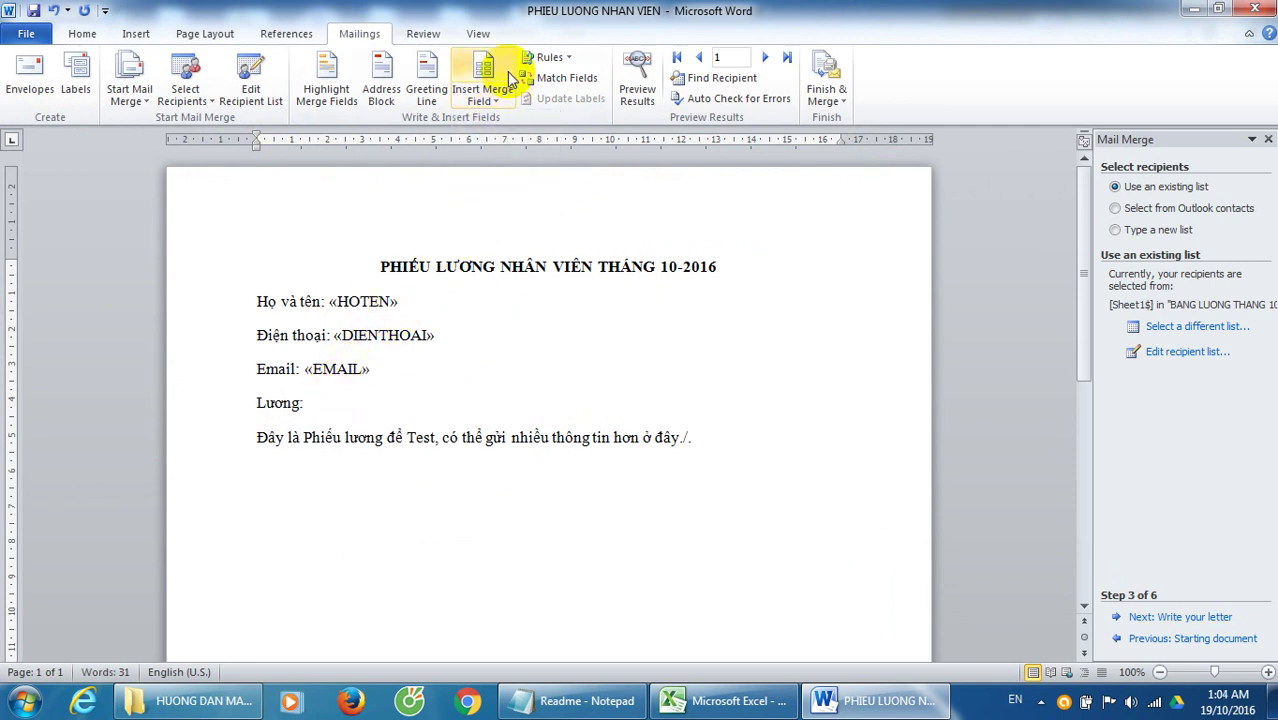
click(480, 75)
click(537, 320)
double_click(537, 318)
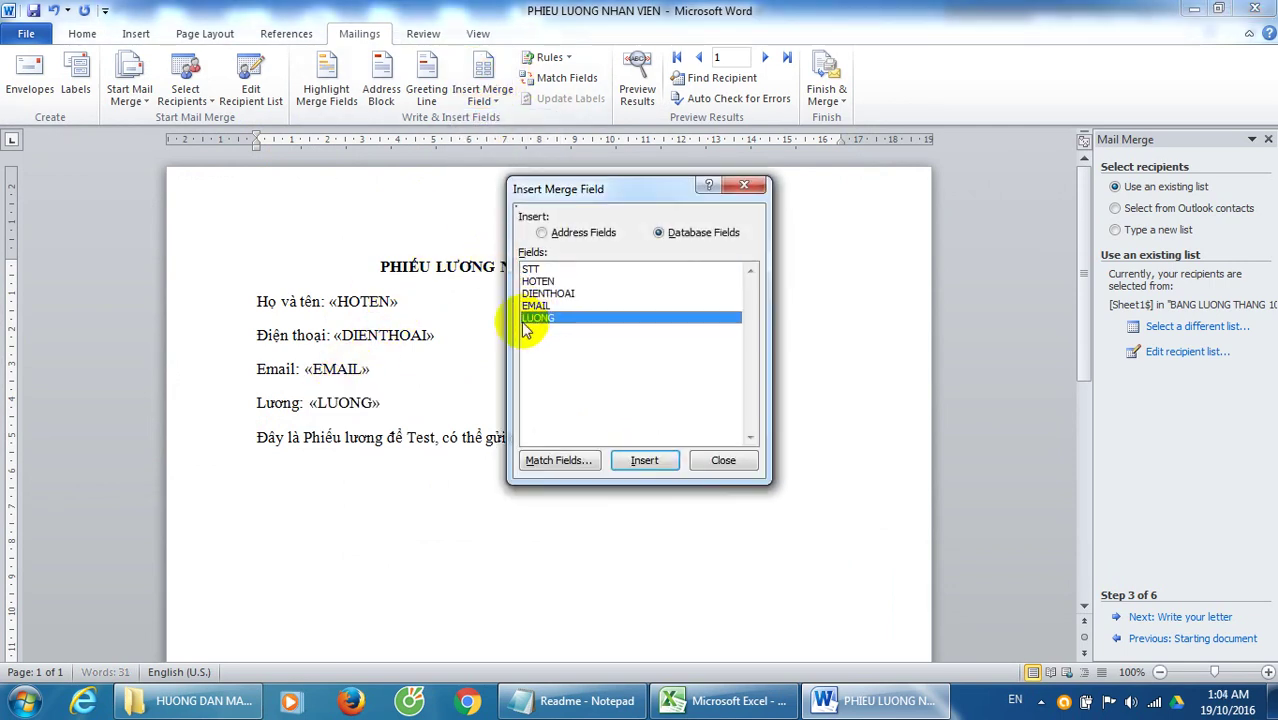
click(723, 461)
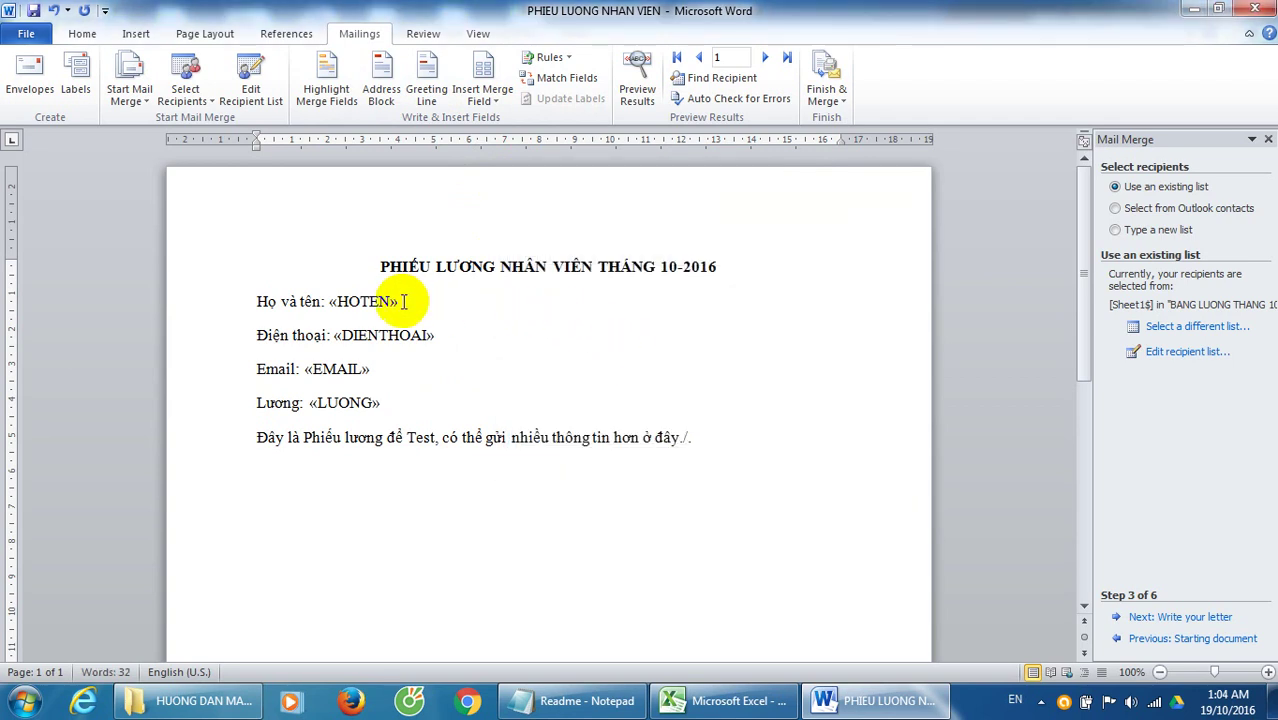
click(333, 301)
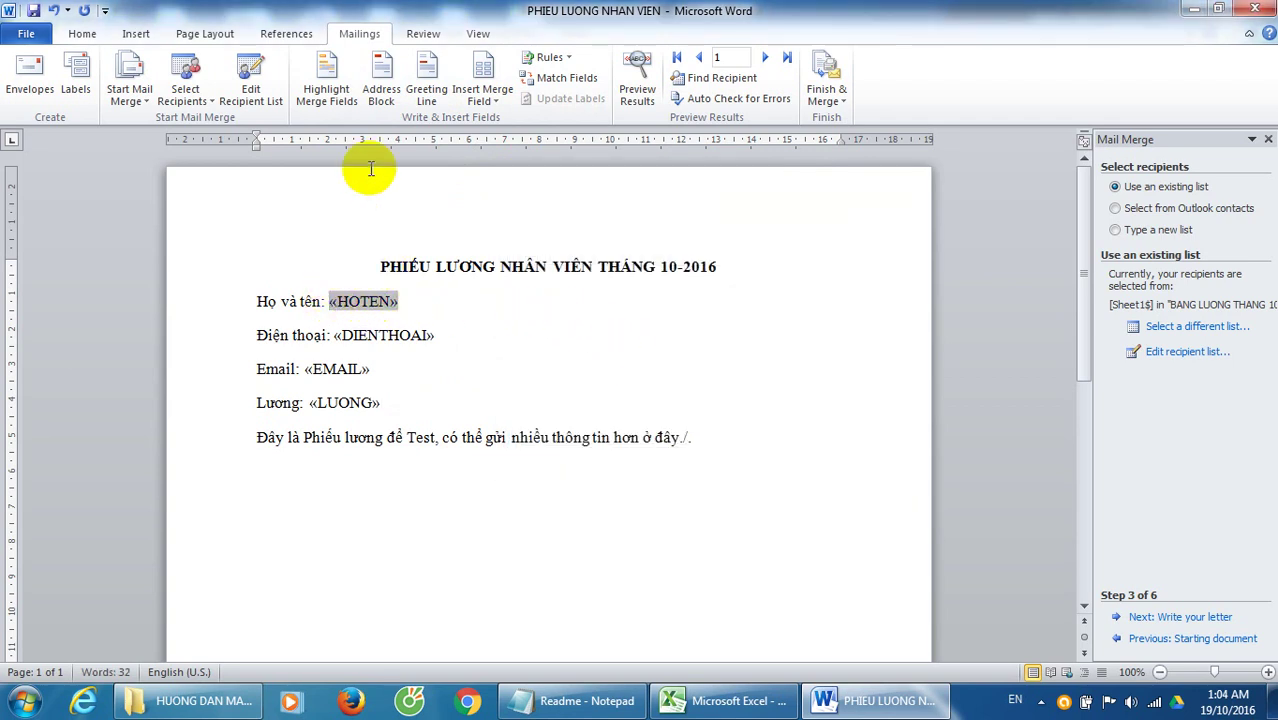
Step: Make the «LUONG» and «HOTEN» merge fields bold
click(82, 33)
click(156, 91)
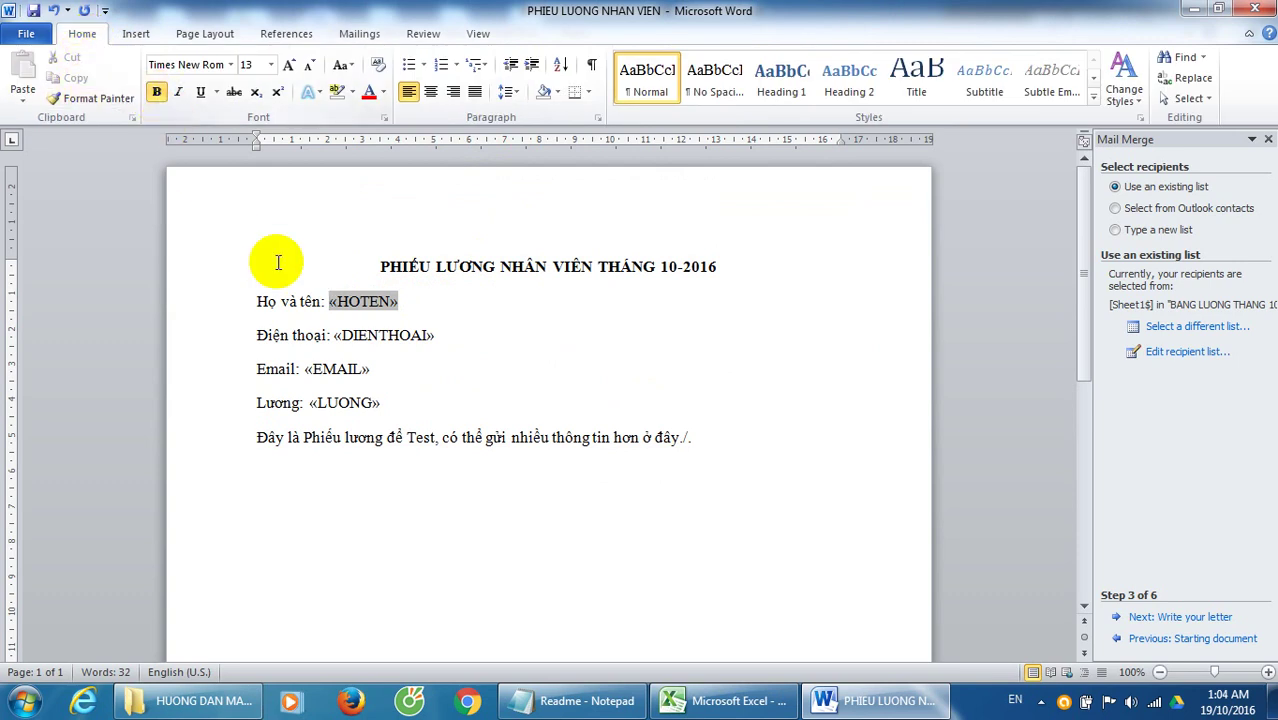
click(312, 403)
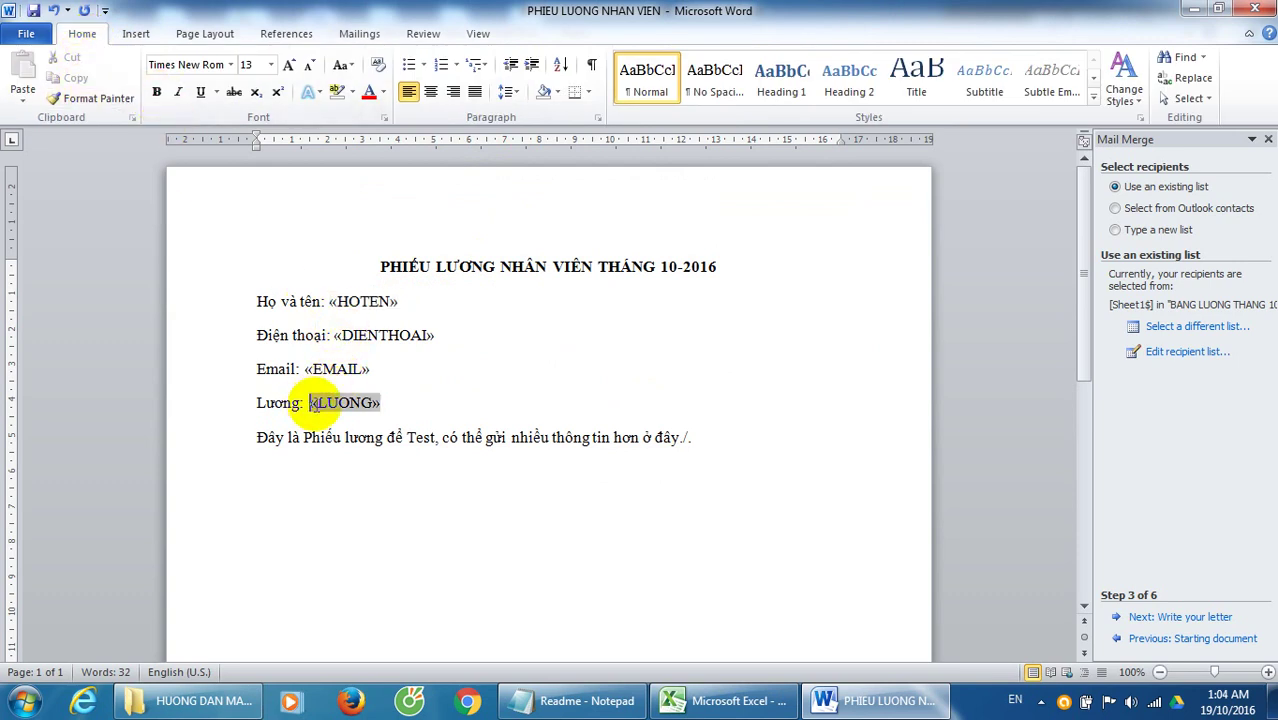
click(156, 91)
click(513, 338)
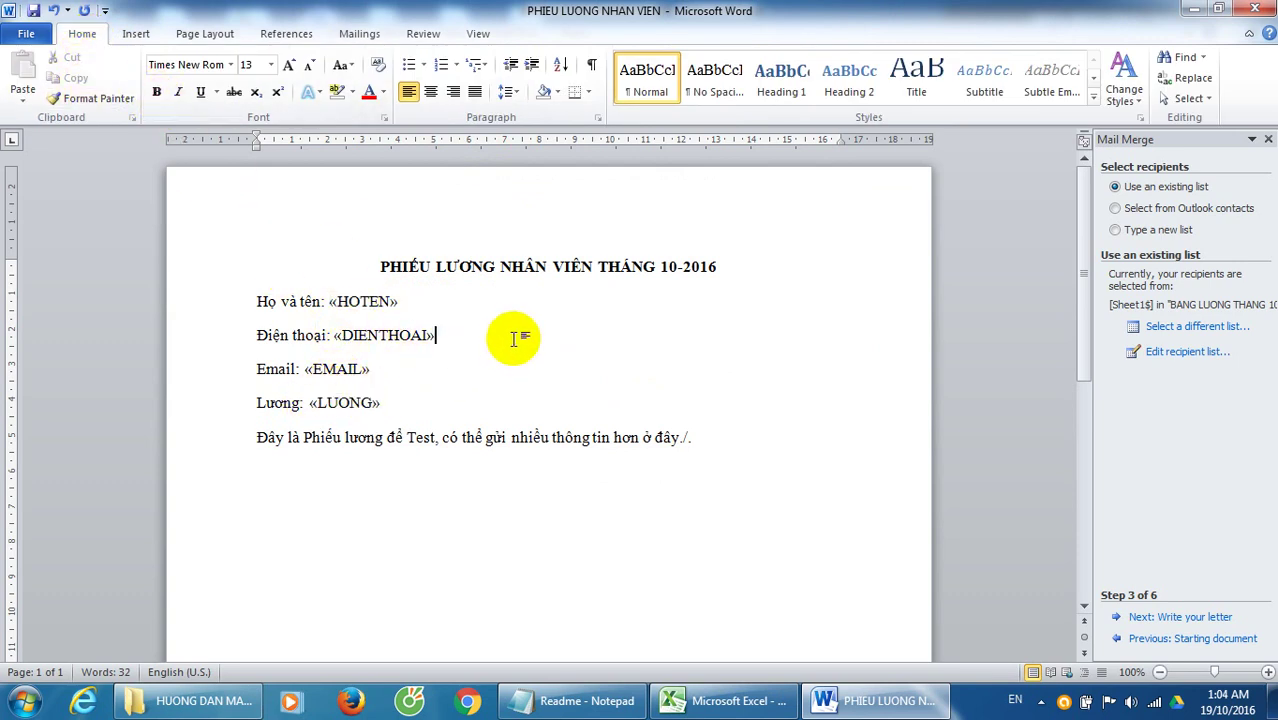
click(385, 403)
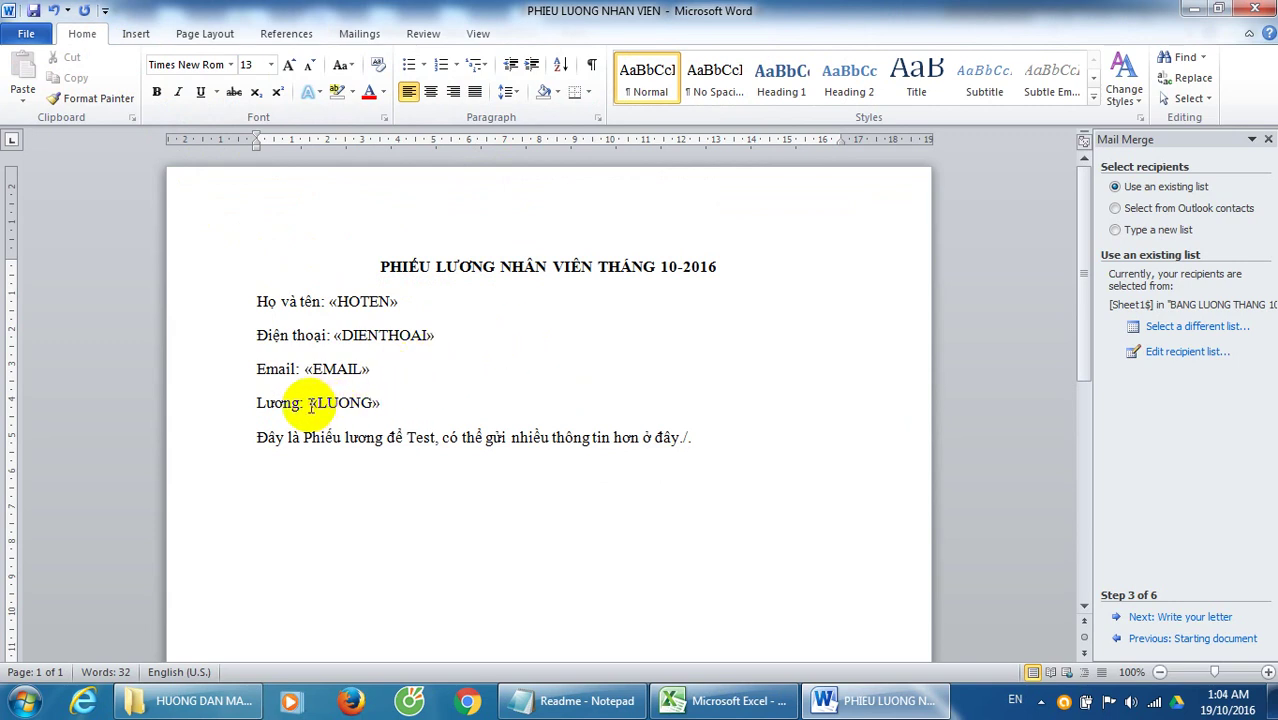
drag(311, 404, 380, 403)
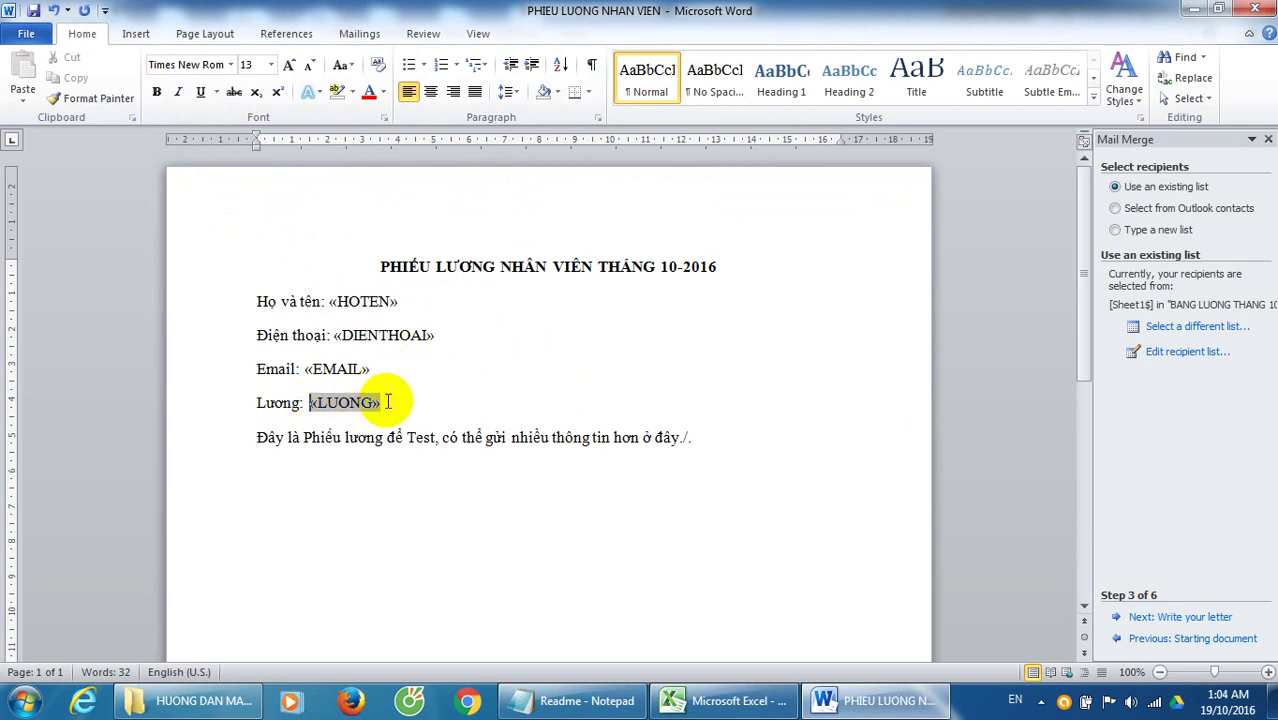
click(156, 91)
drag(329, 302, 399, 302)
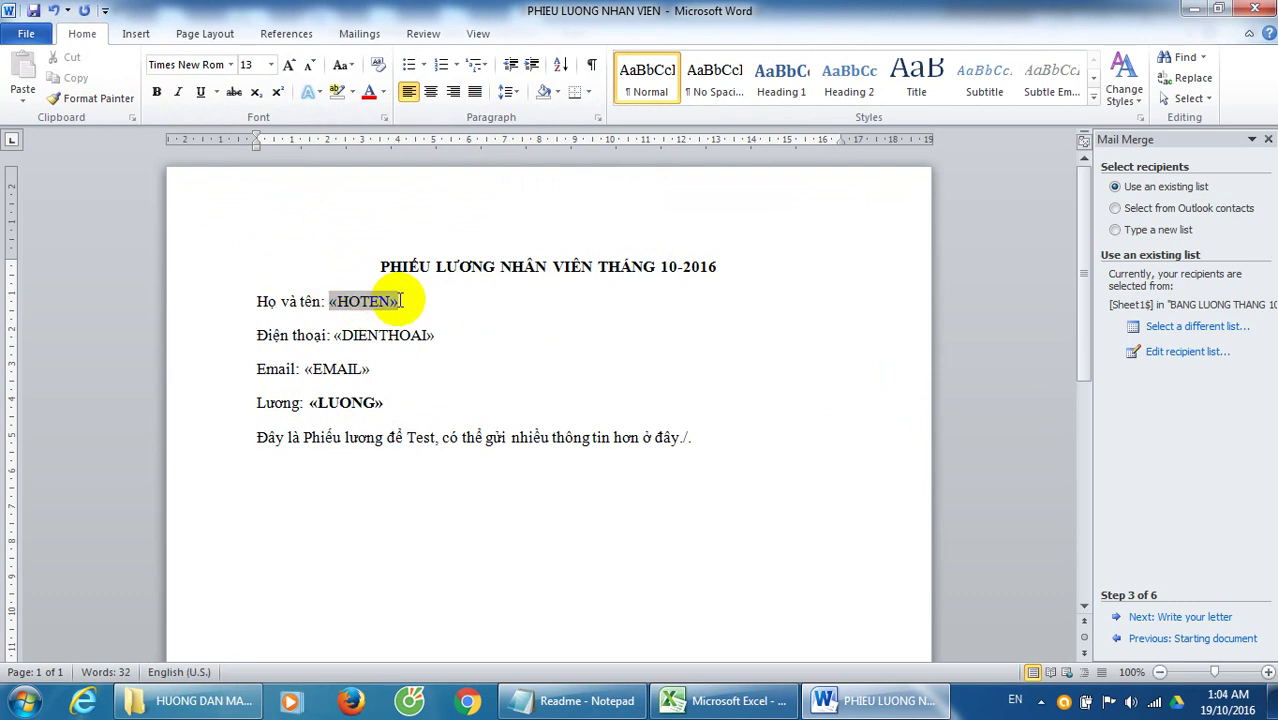
click(156, 91)
click(440, 300)
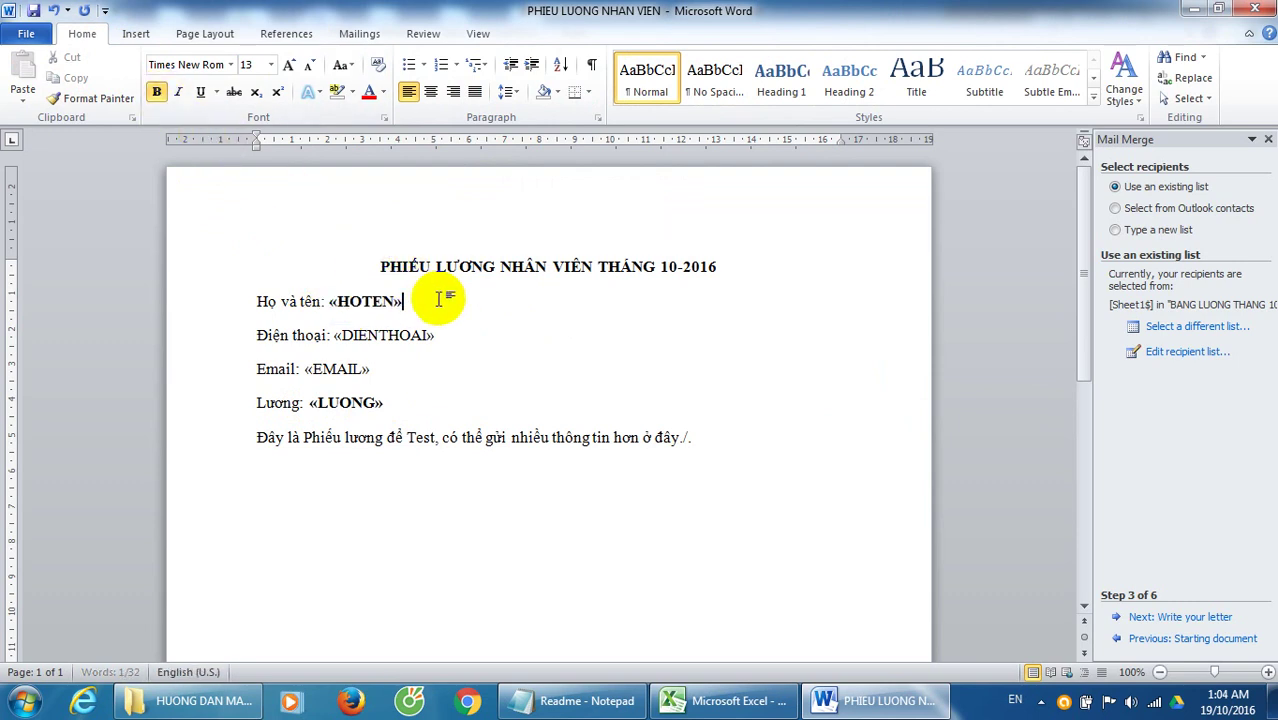
Step: Make the closing test sentence italic and red, then save the slip
click(256, 437)
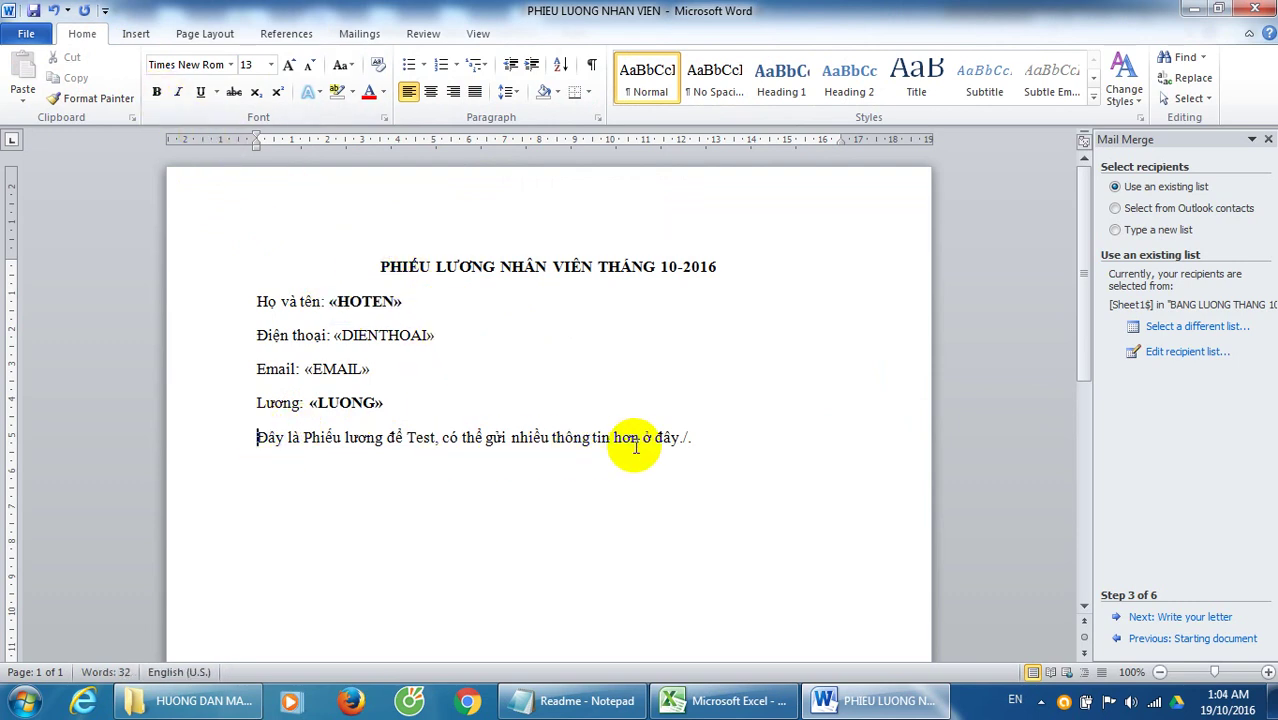
shift+click(690, 437)
click(178, 91)
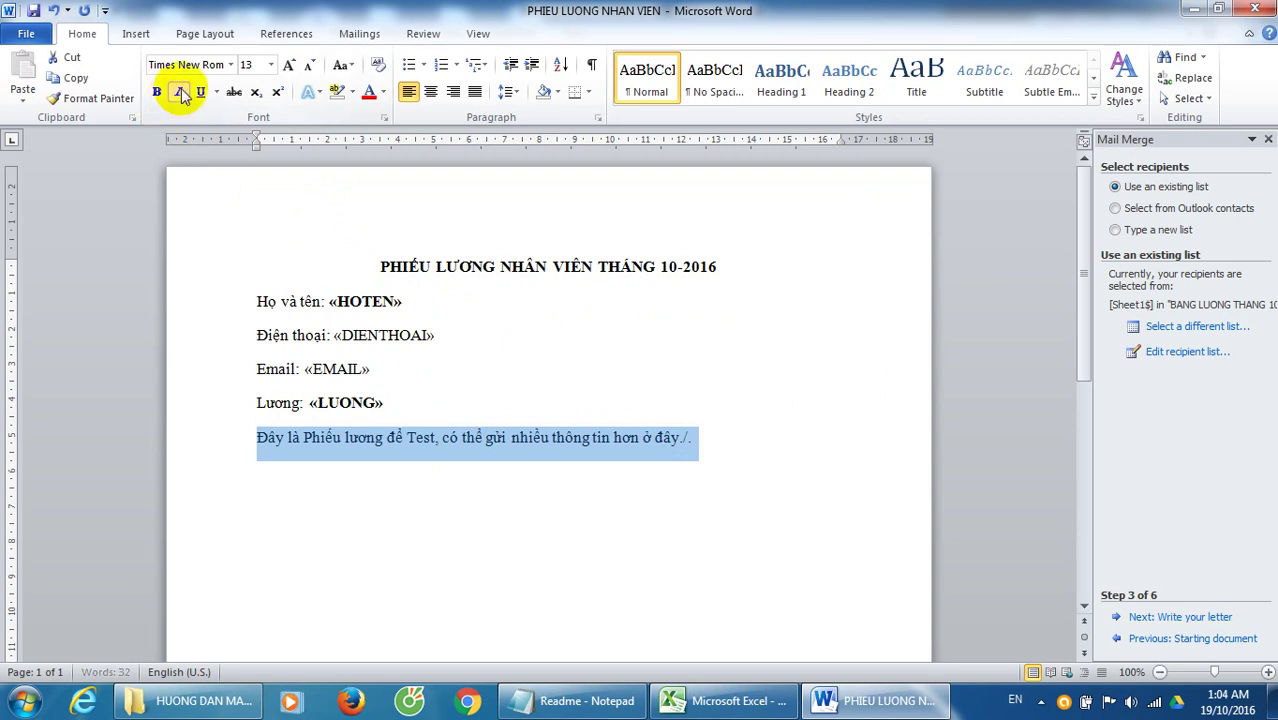
click(378, 100)
click(540, 336)
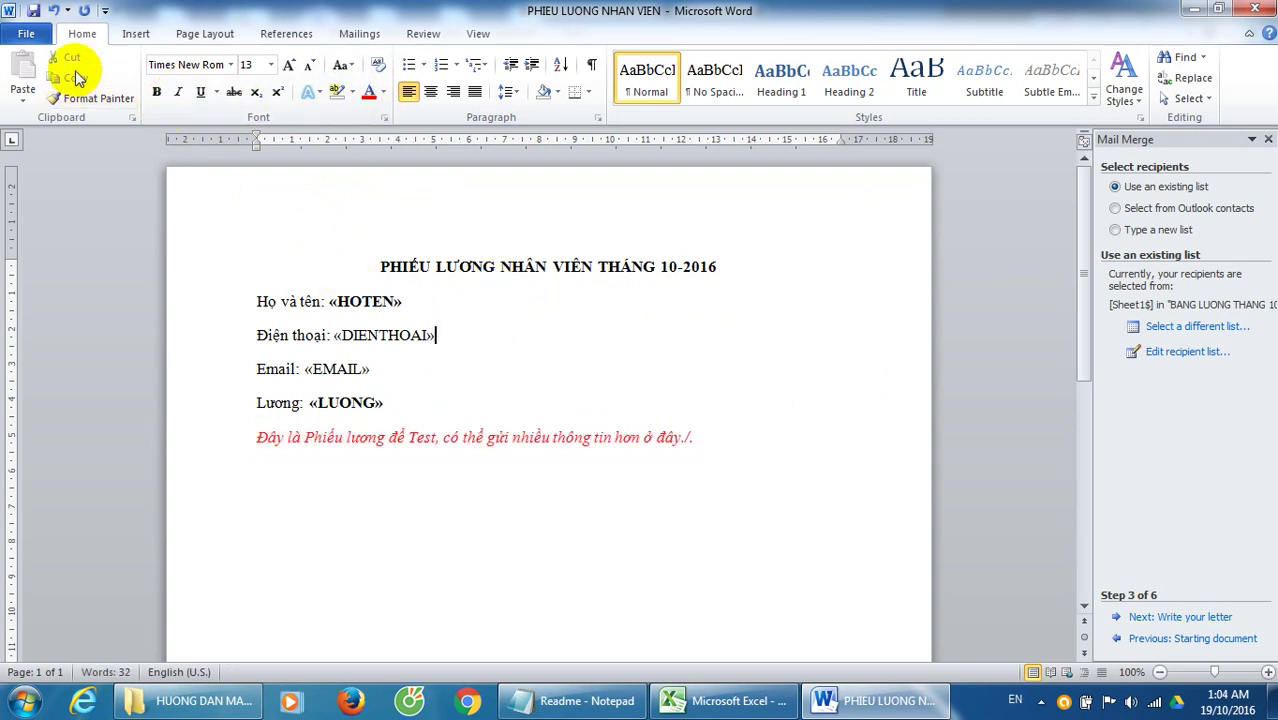
click(32, 10)
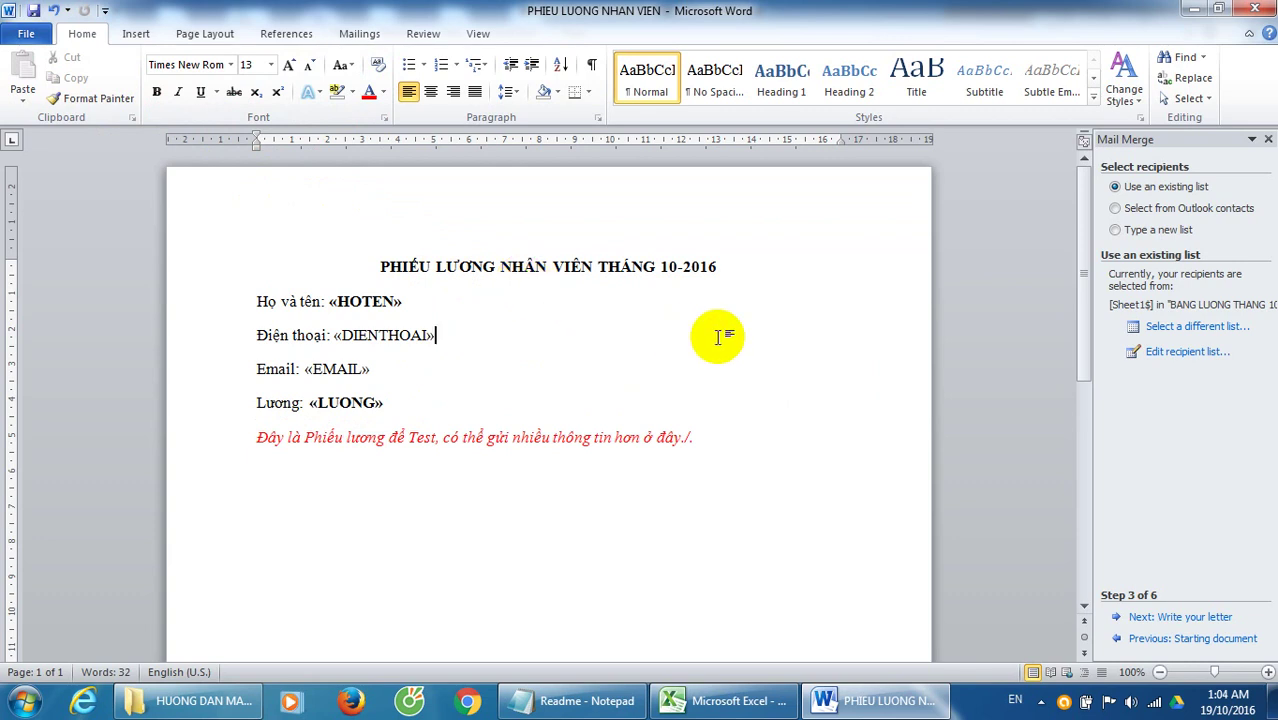
click(360, 33)
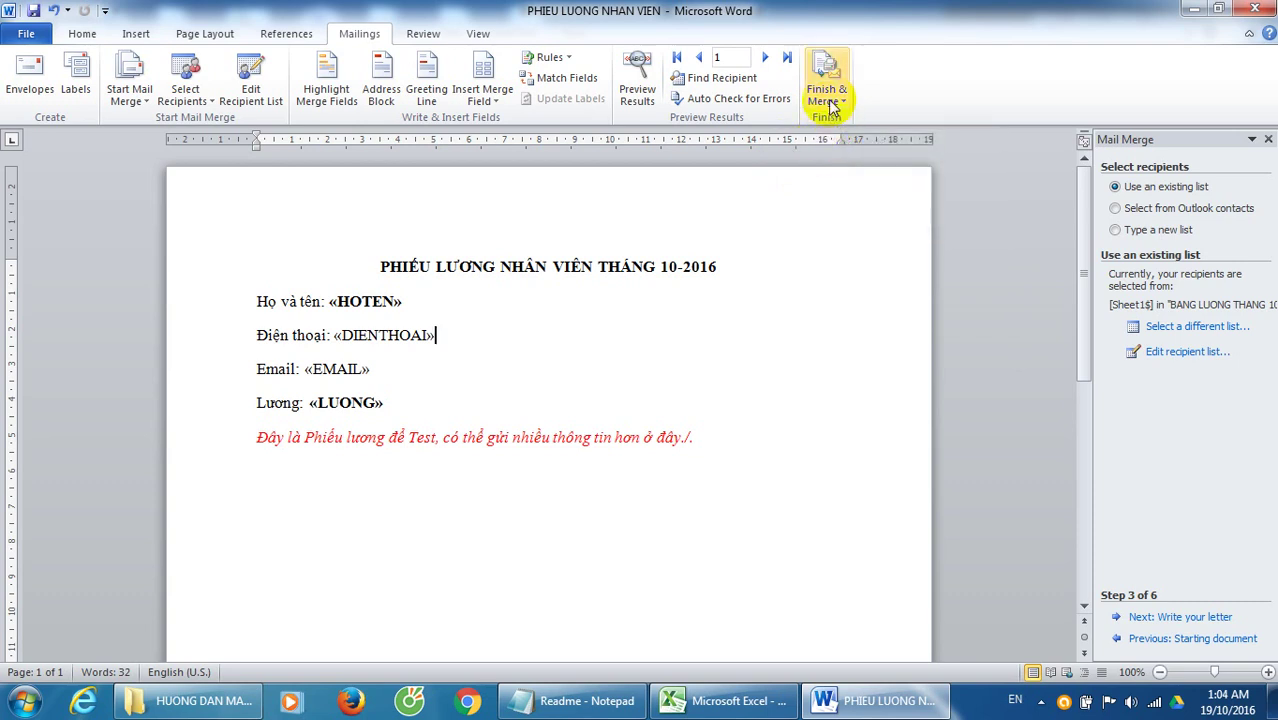
Step: Open the Finish & Merge dropdown showing the edit, print and e-mail options
click(829, 97)
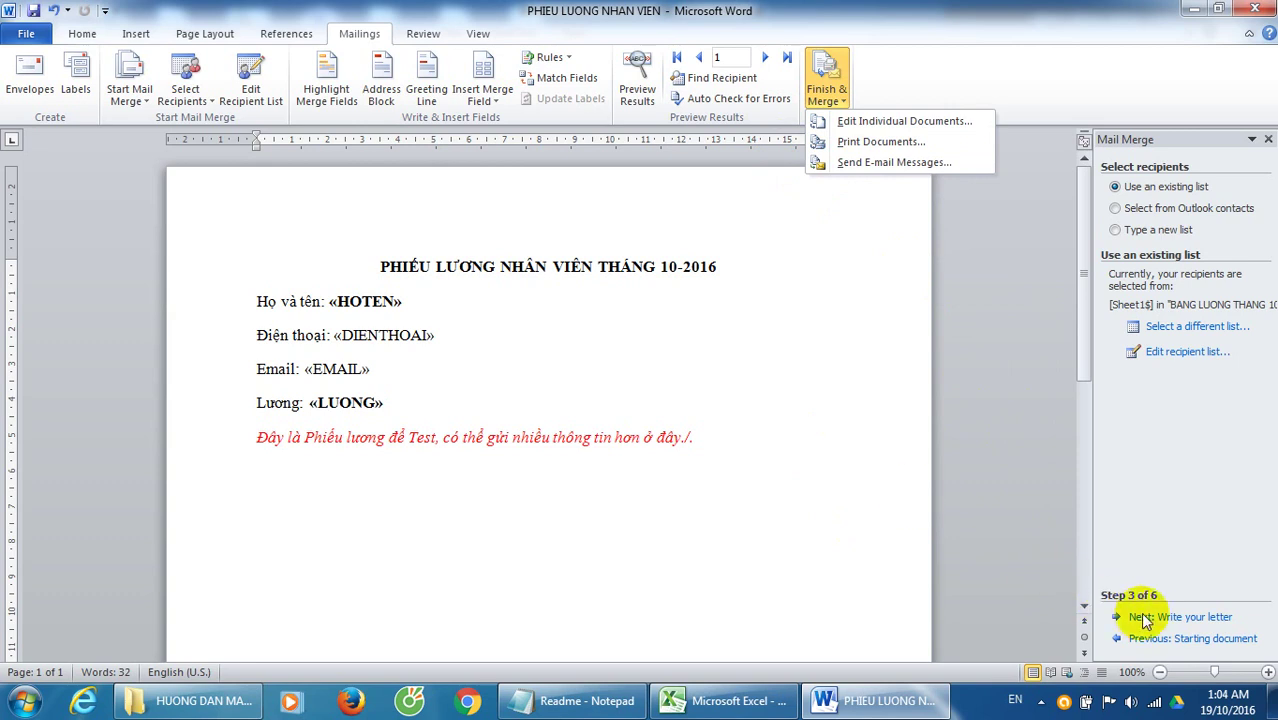
Step: Advance the mail merge wizard past the letter step to Preview your letters
click(1178, 622)
click(1178, 622)
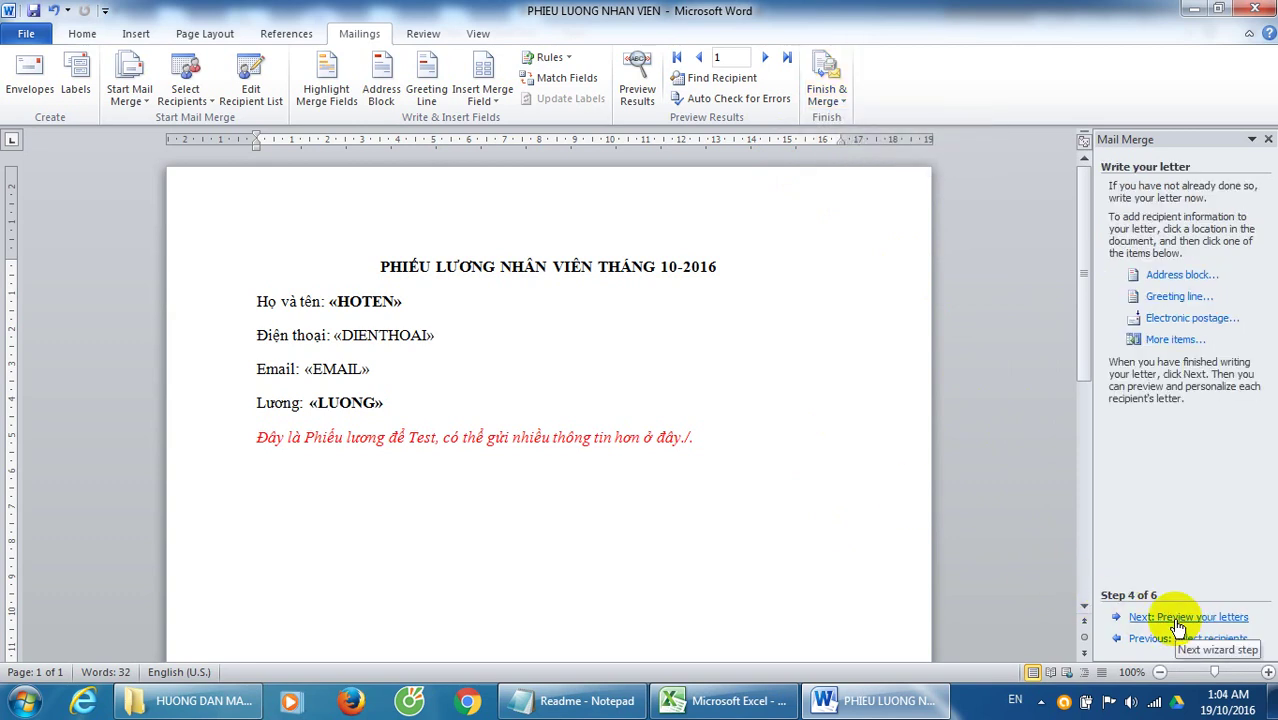
click(1178, 620)
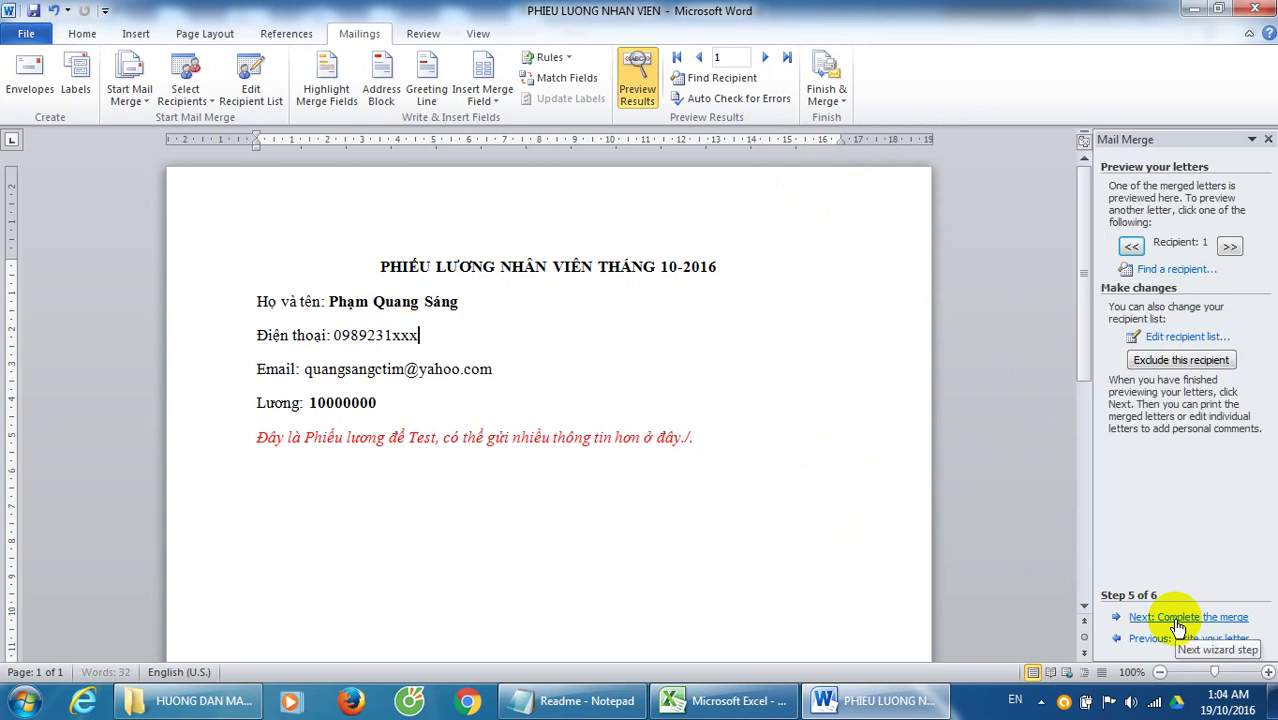
Step: Browse between the first and second recipients' salary slips, then return to Write your letter
click(1230, 247)
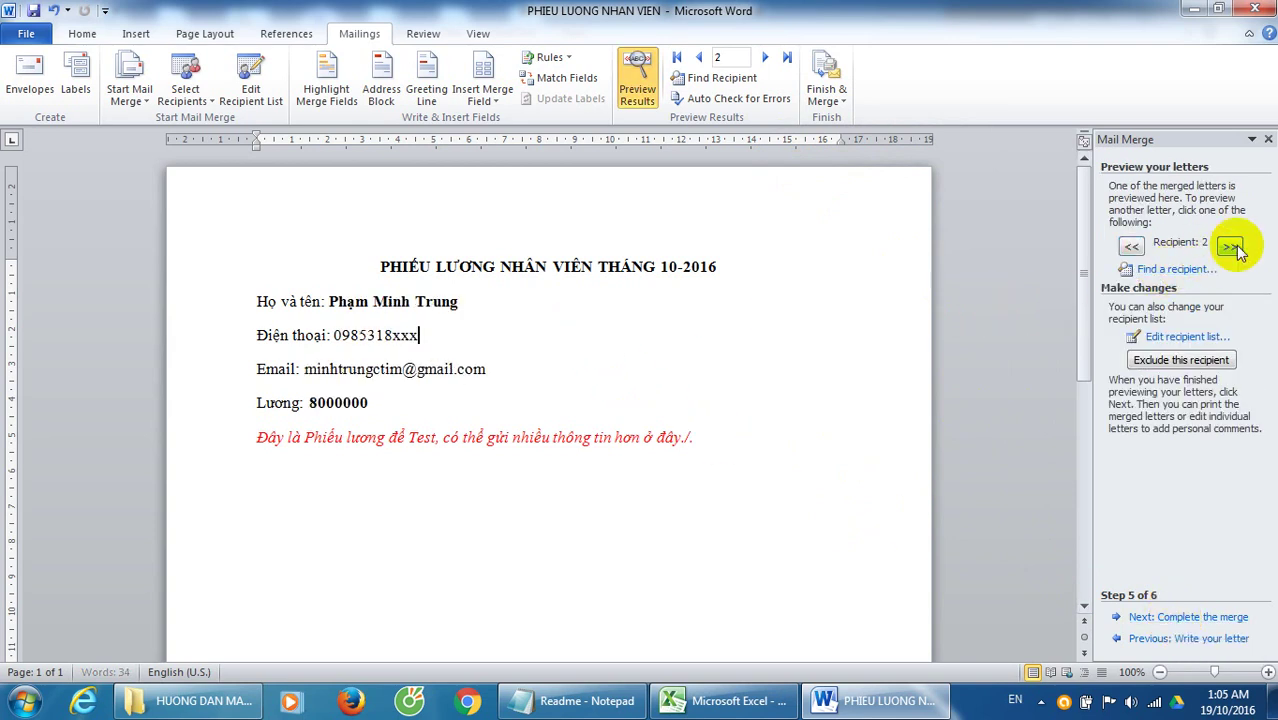
click(1131, 247)
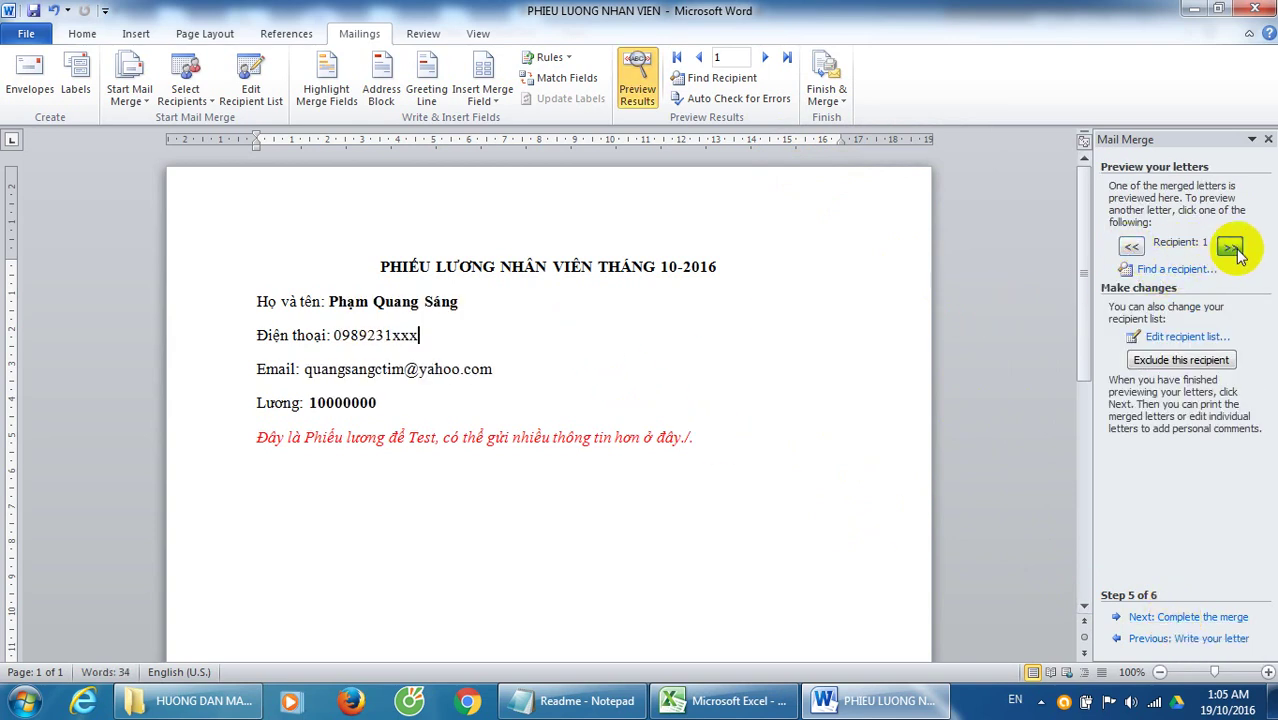
click(1232, 248)
click(1131, 249)
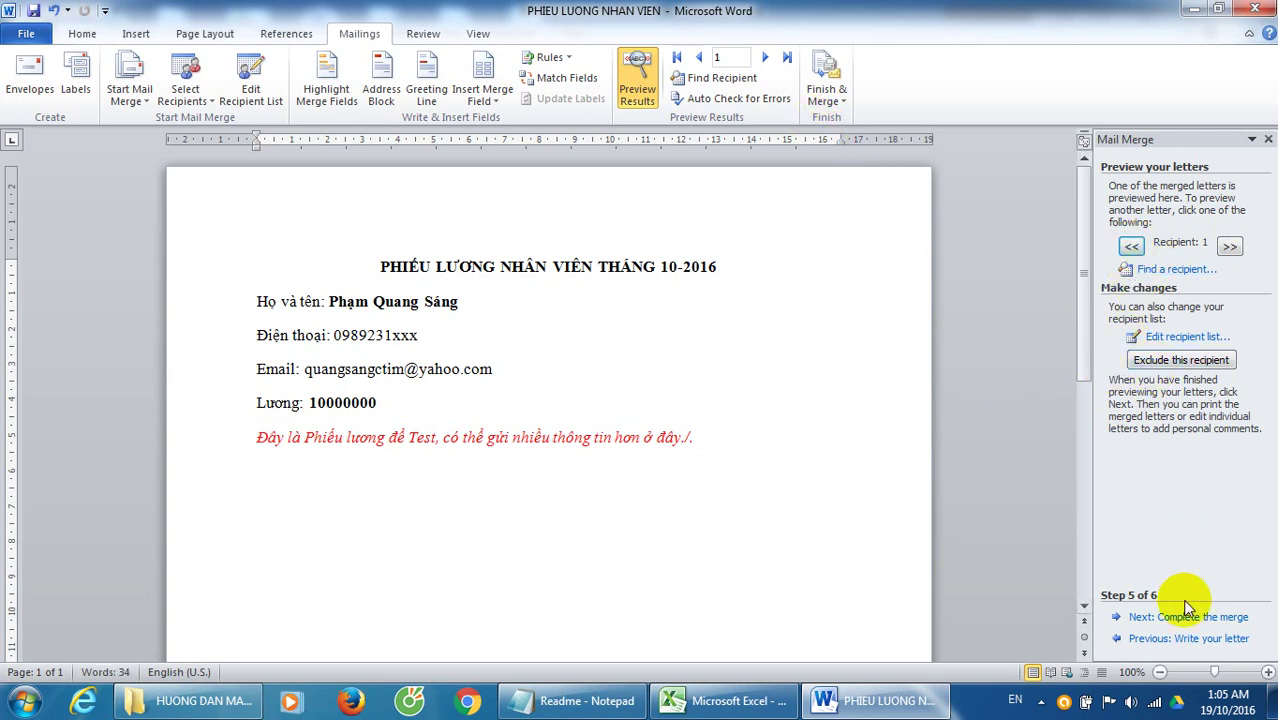
click(1153, 640)
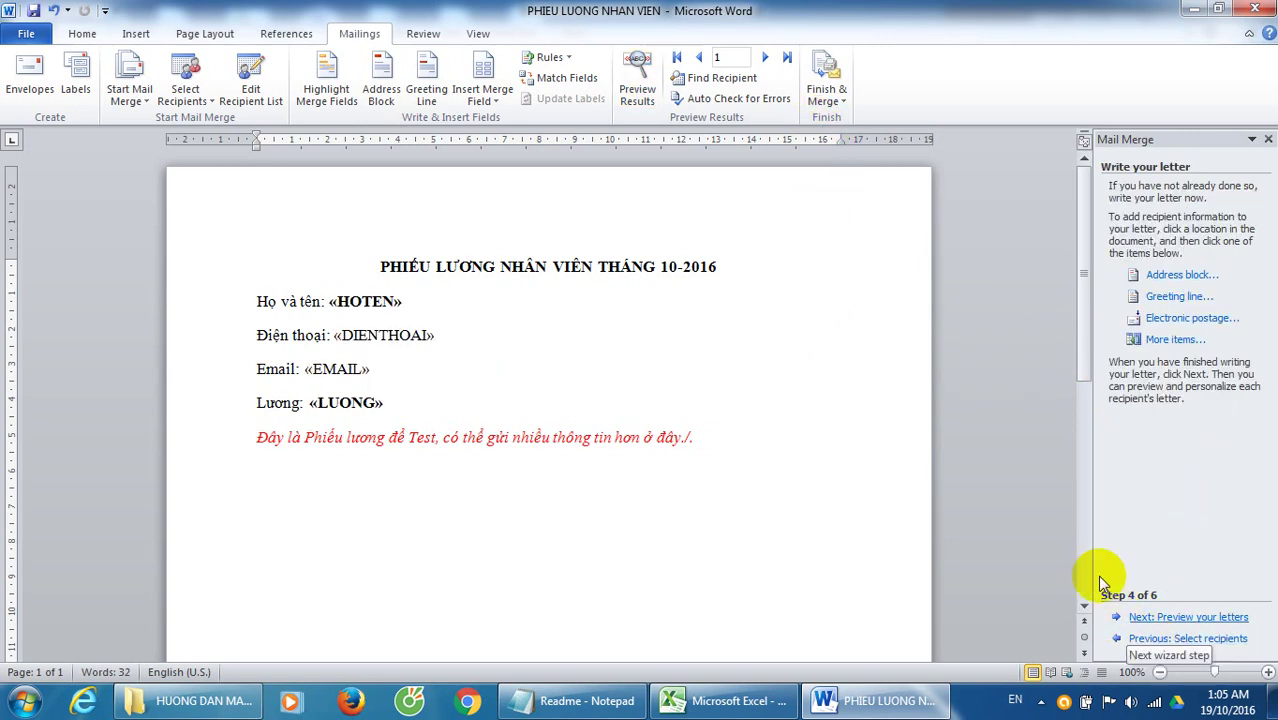
Step: In Readme, finish item 4 about configuring outgoing mail (GỬI ĐI) in OUTLOOK 2010, adding the clip note
click(448, 325)
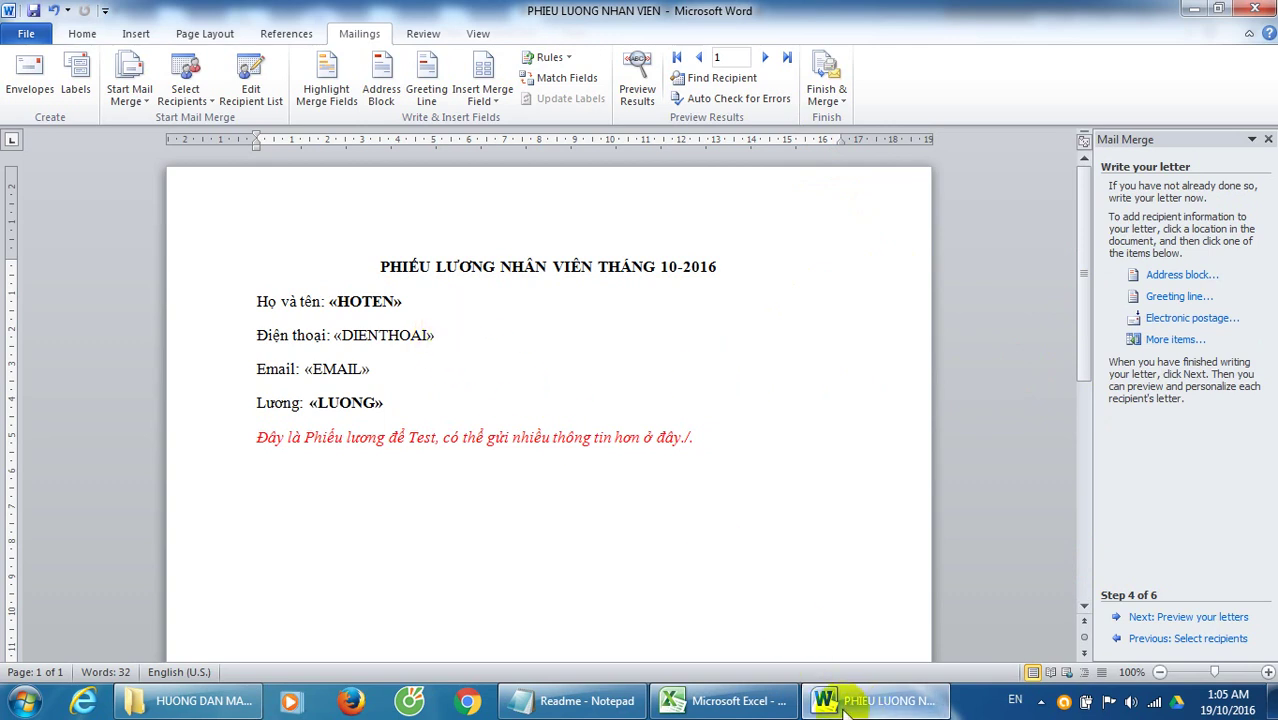
mouse_move(755, 708)
click(590, 700)
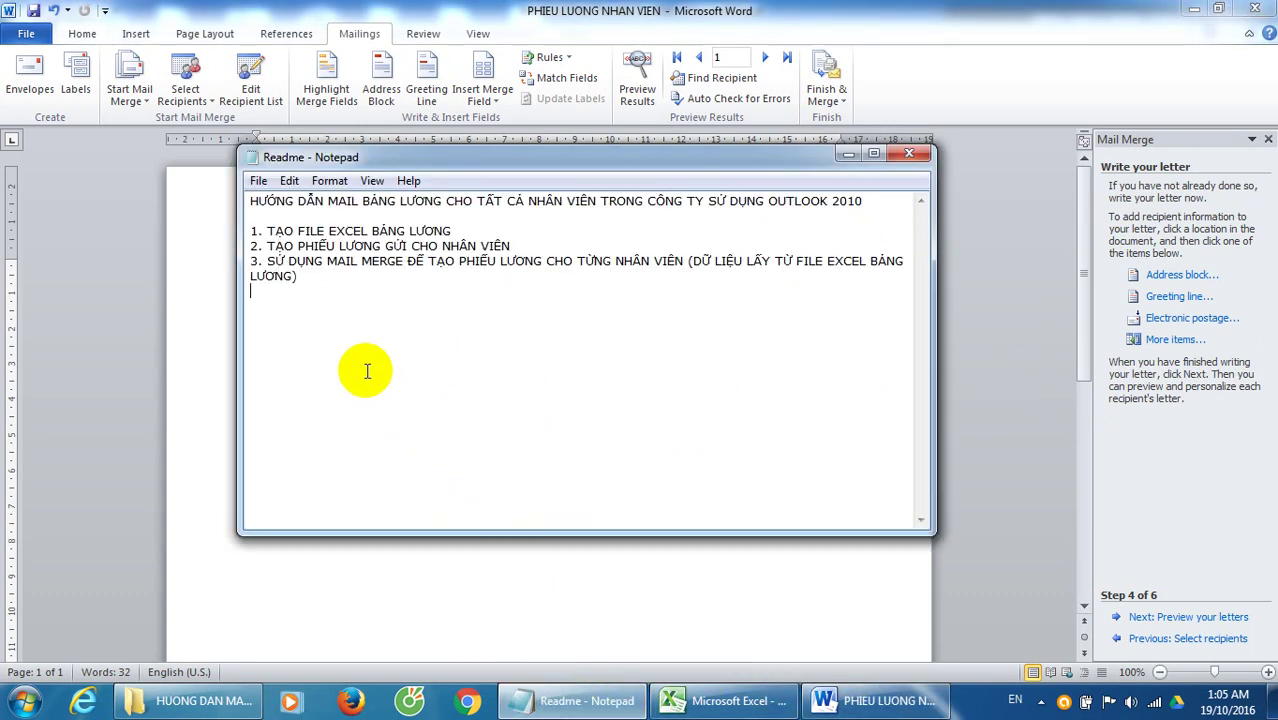
text(4. )
text(INH)
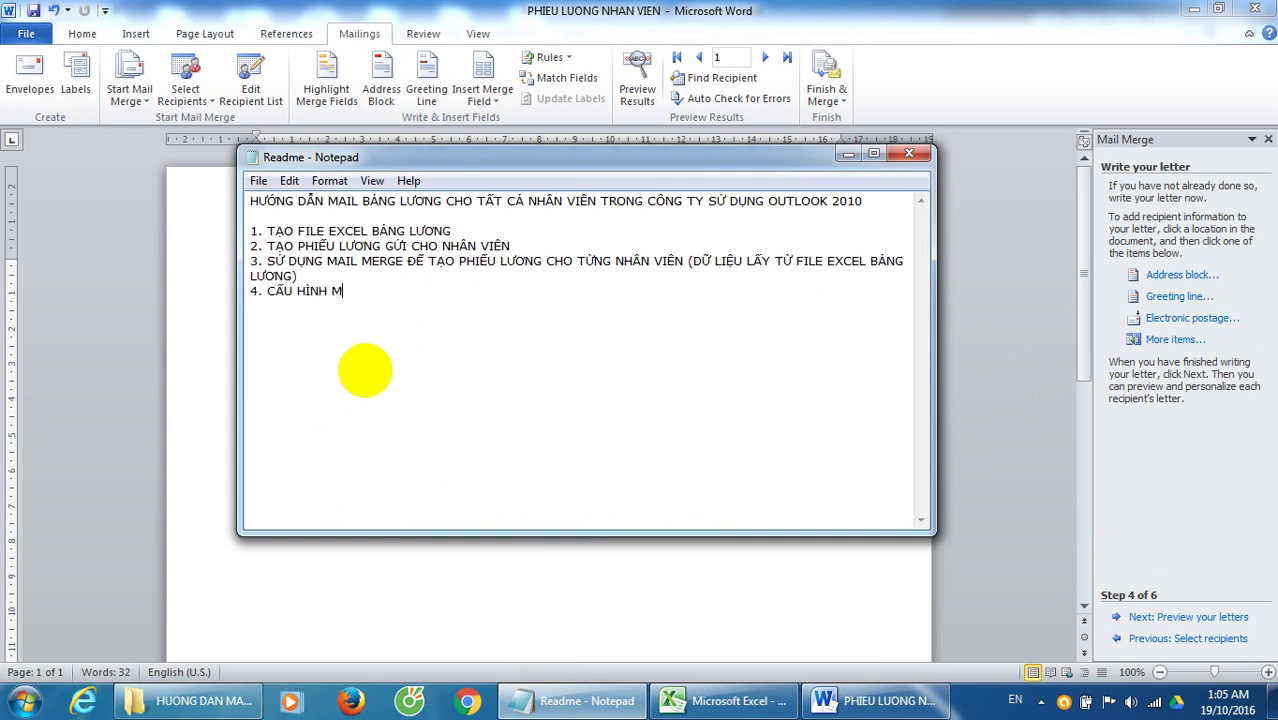
text(AIL TRONG)
click(366, 293)
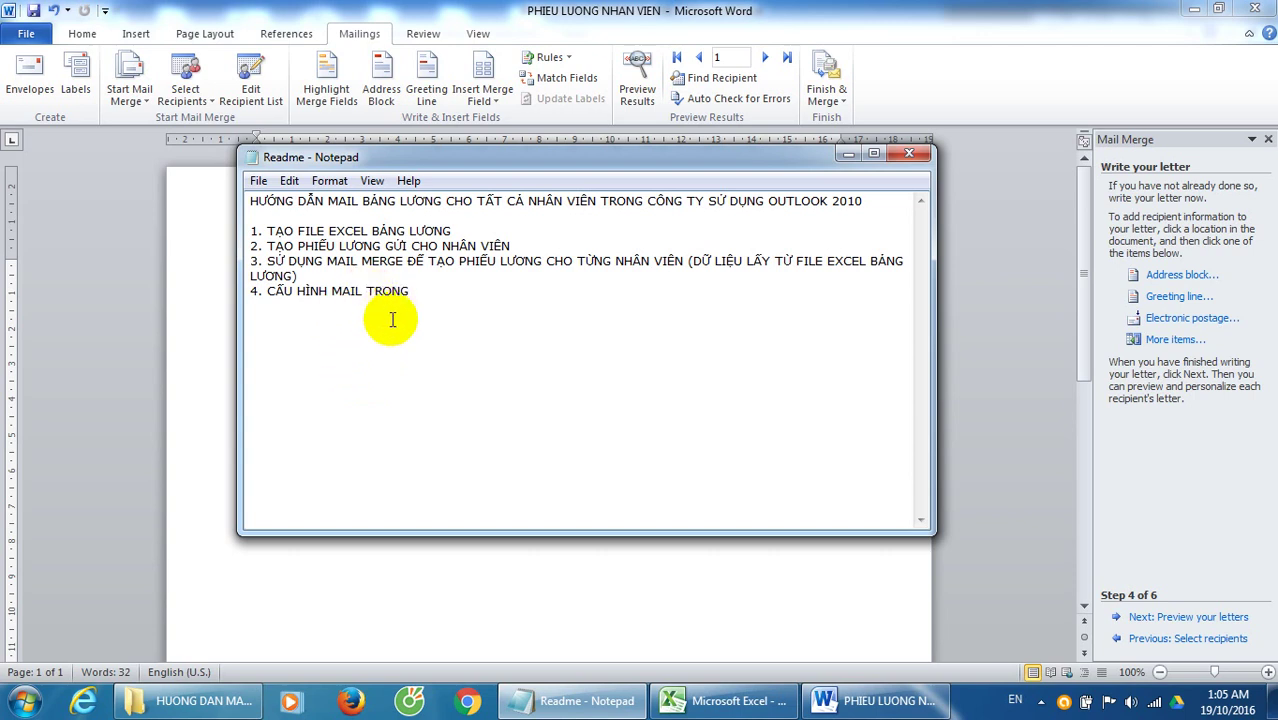
text(GỬI ĐI)
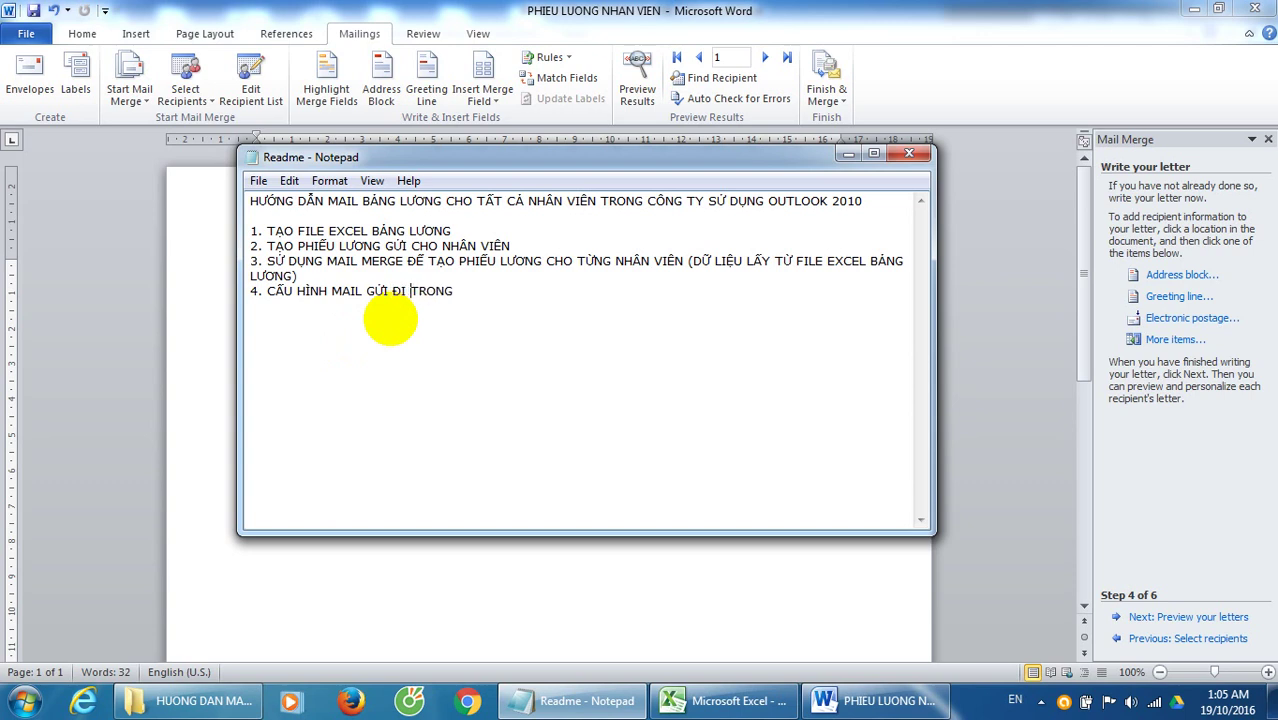
click(474, 292)
text(O)
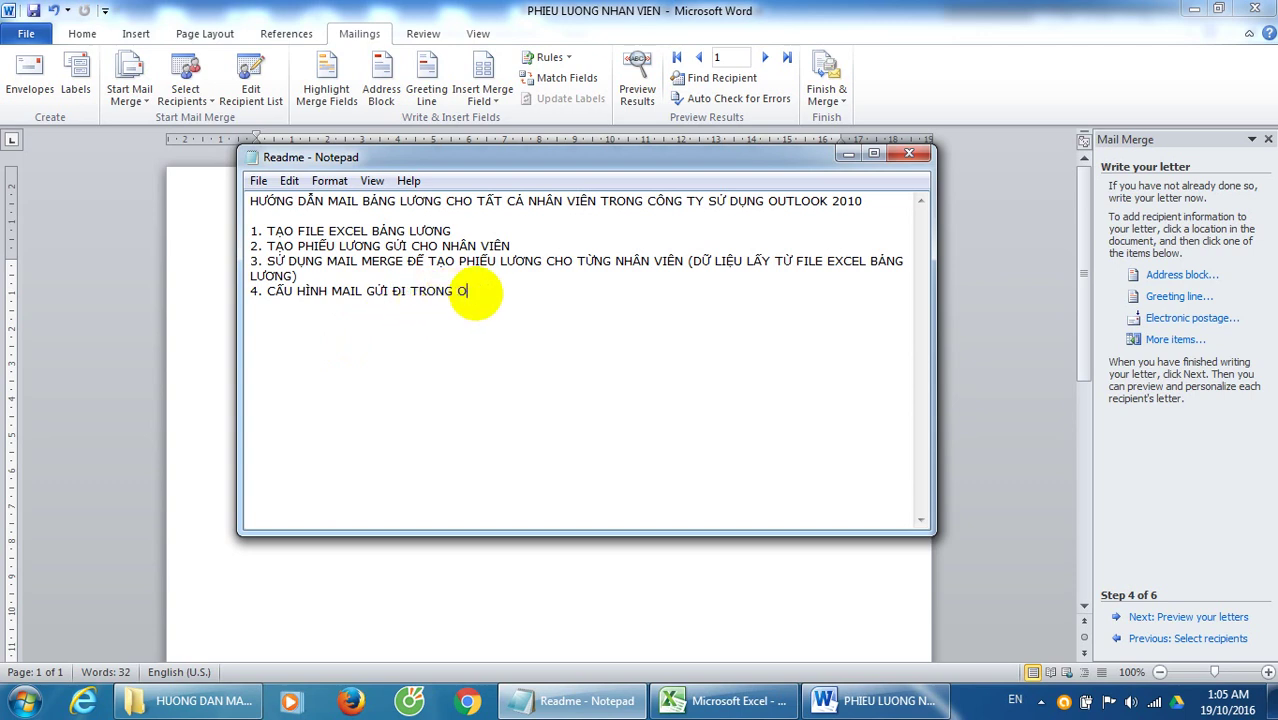
text(UTLOOK )
text(2010 (CLIP)
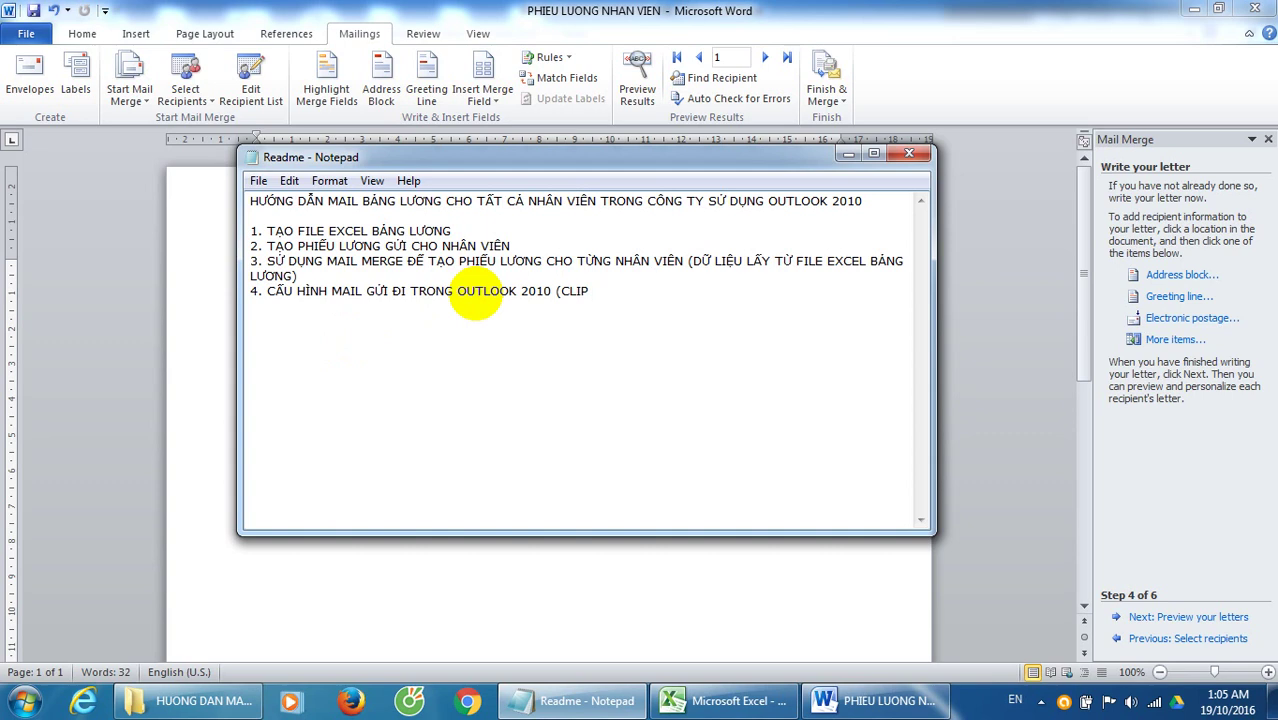
text(SỬ)
text(U)
text(DỤNG G)
text(MAIL)
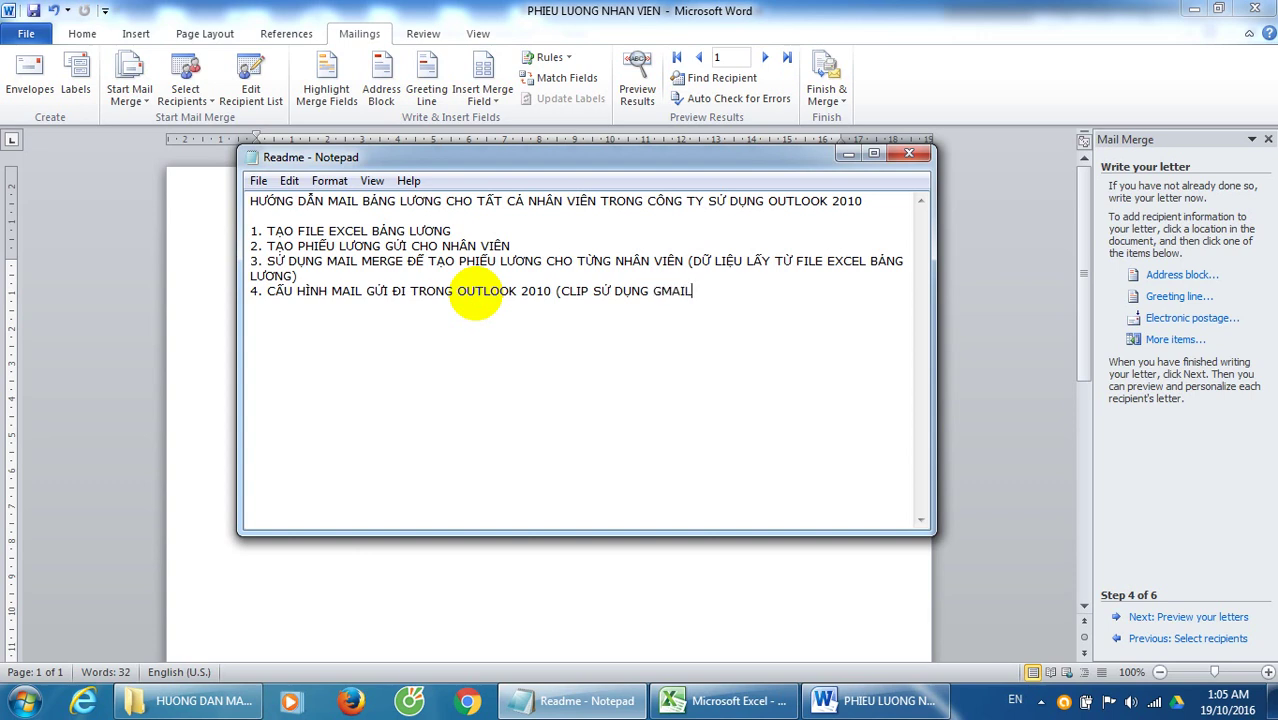
text(ẶC )
text(GOO)
text(GLE APP)
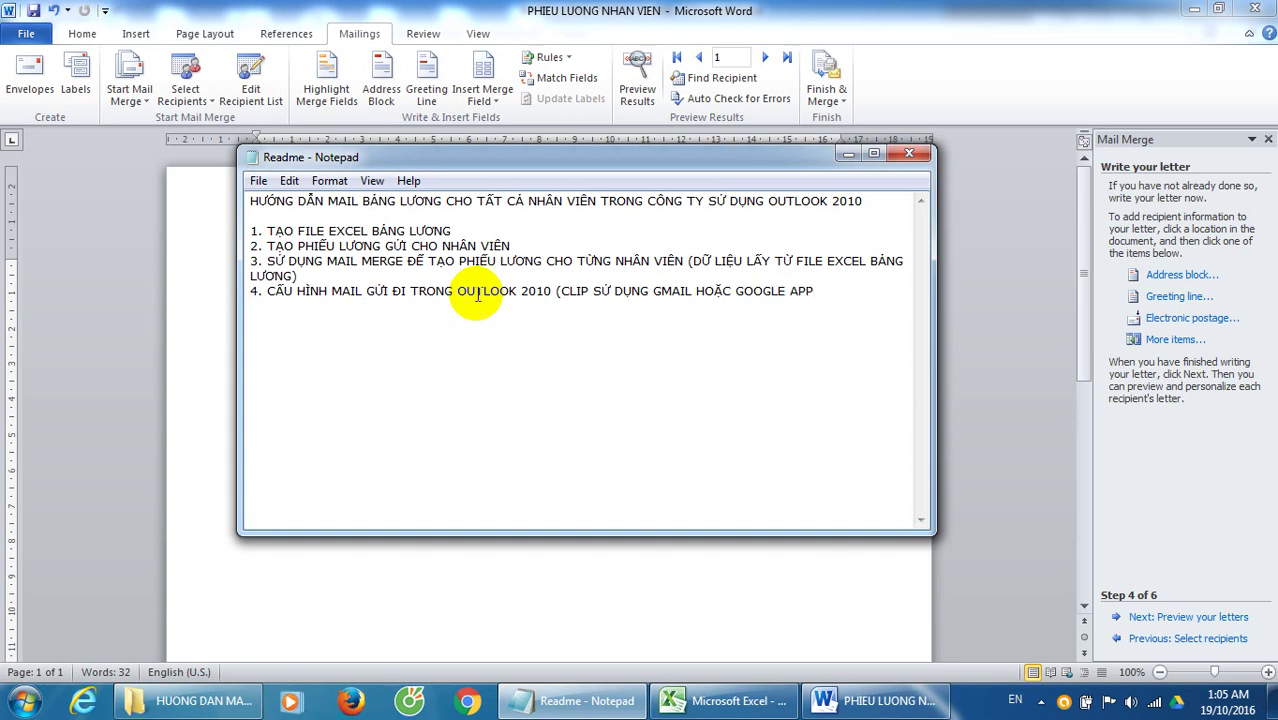
text(S))
Step: Insert MAIL before GOOGLE and HƯỚNG DẪN after (CLIP, then open a Cốc Cốc window
click(736, 291)
text(MAIL)
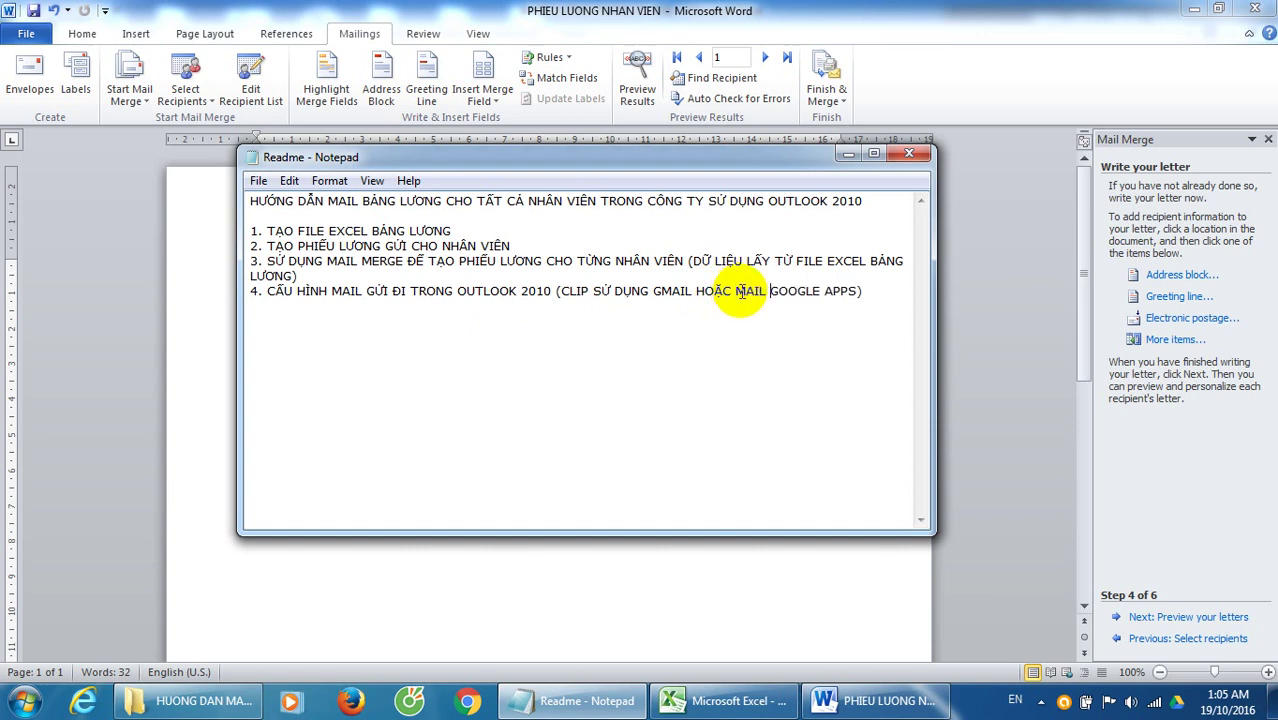
click(588, 291)
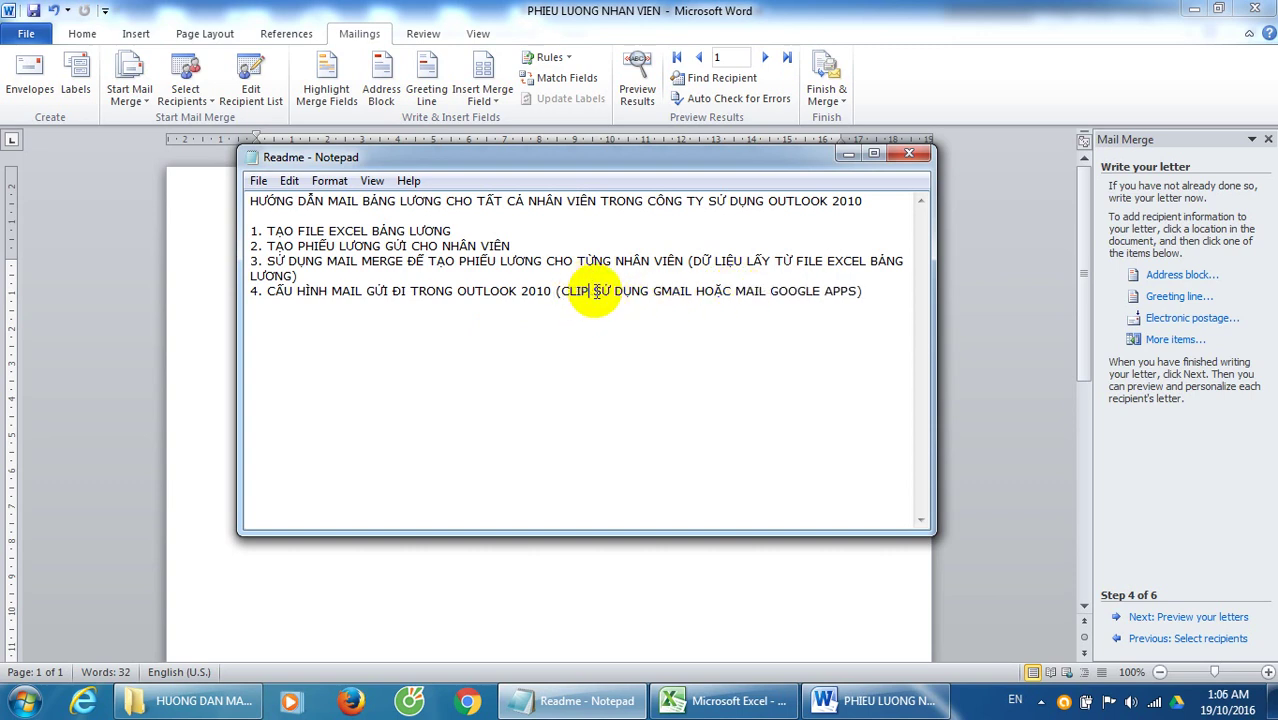
text(HƯƠNG )
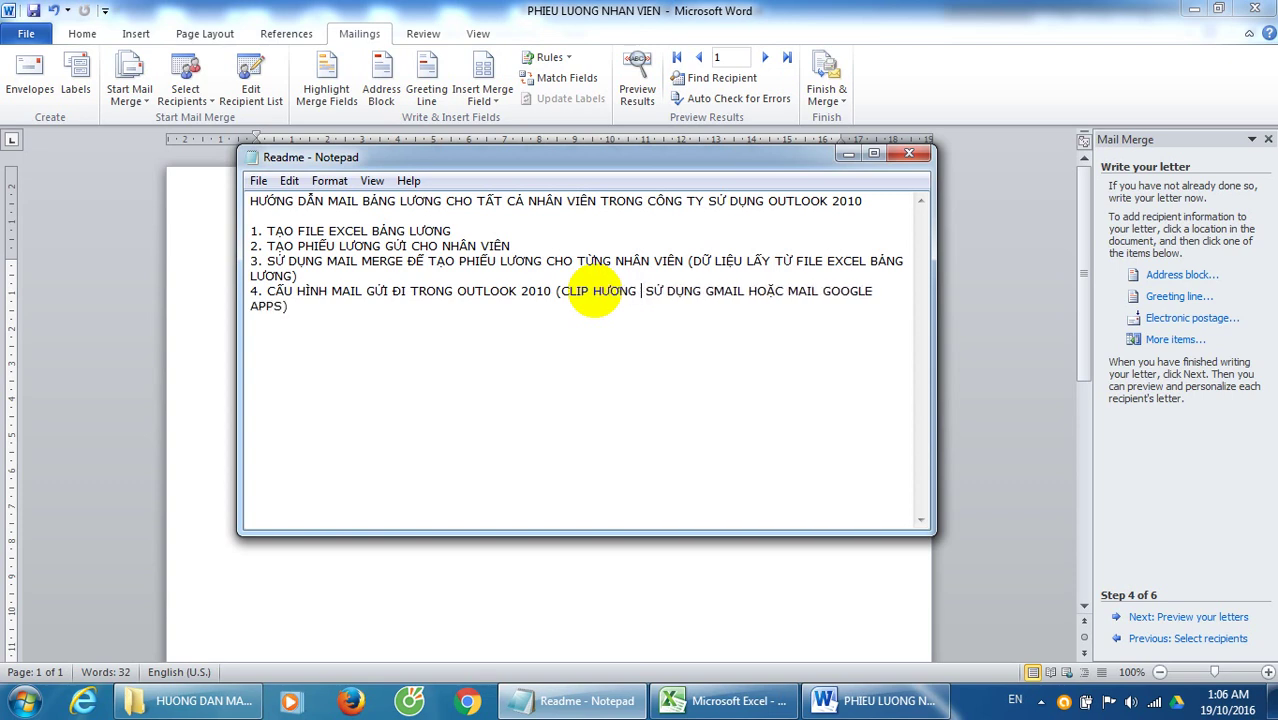
text(s DẪN)
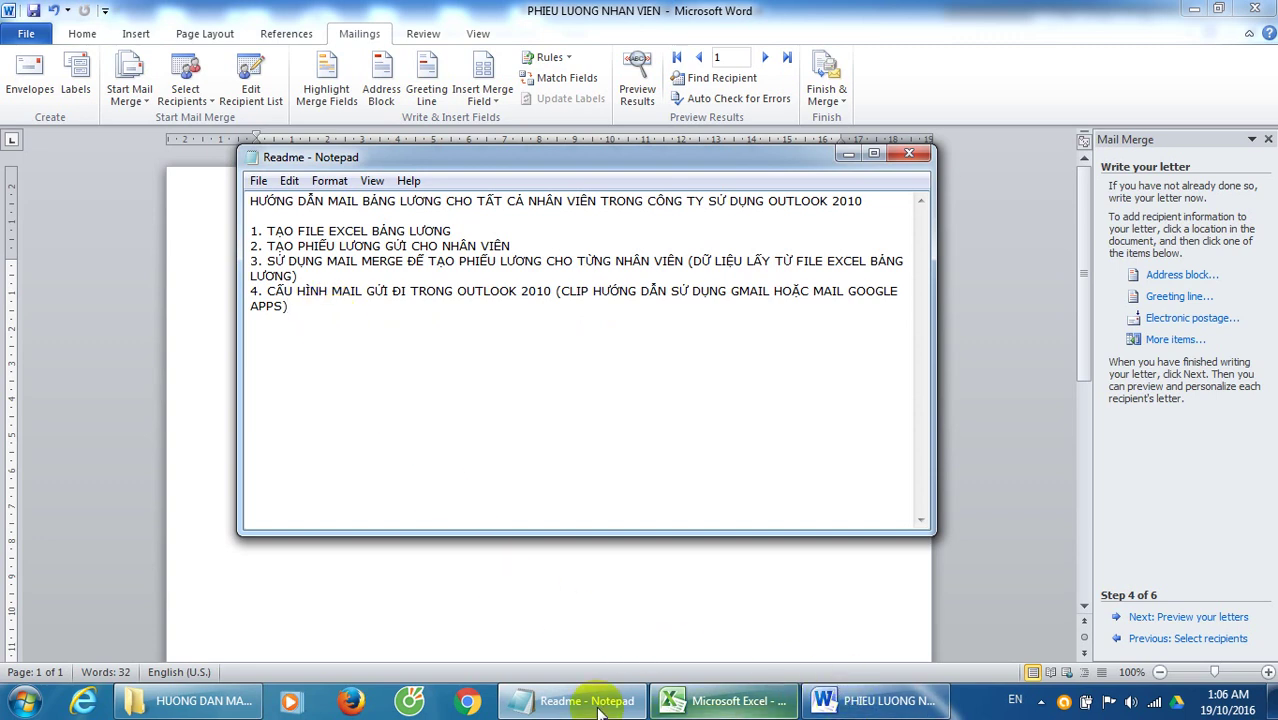
click(410, 700)
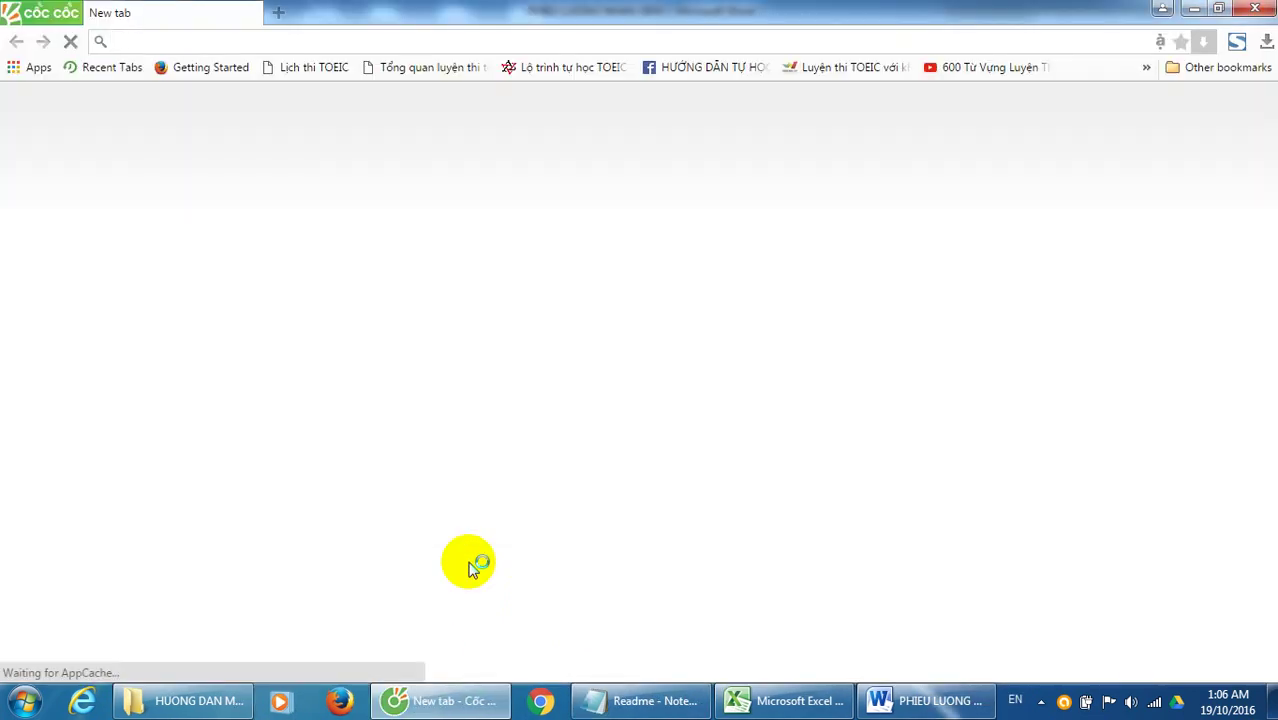
Step: Add the sub-line '- CẤU HÌNH TRONG GMAIL CHO PHÉP SỬ DỤNG POP' under item 4
click(630, 700)
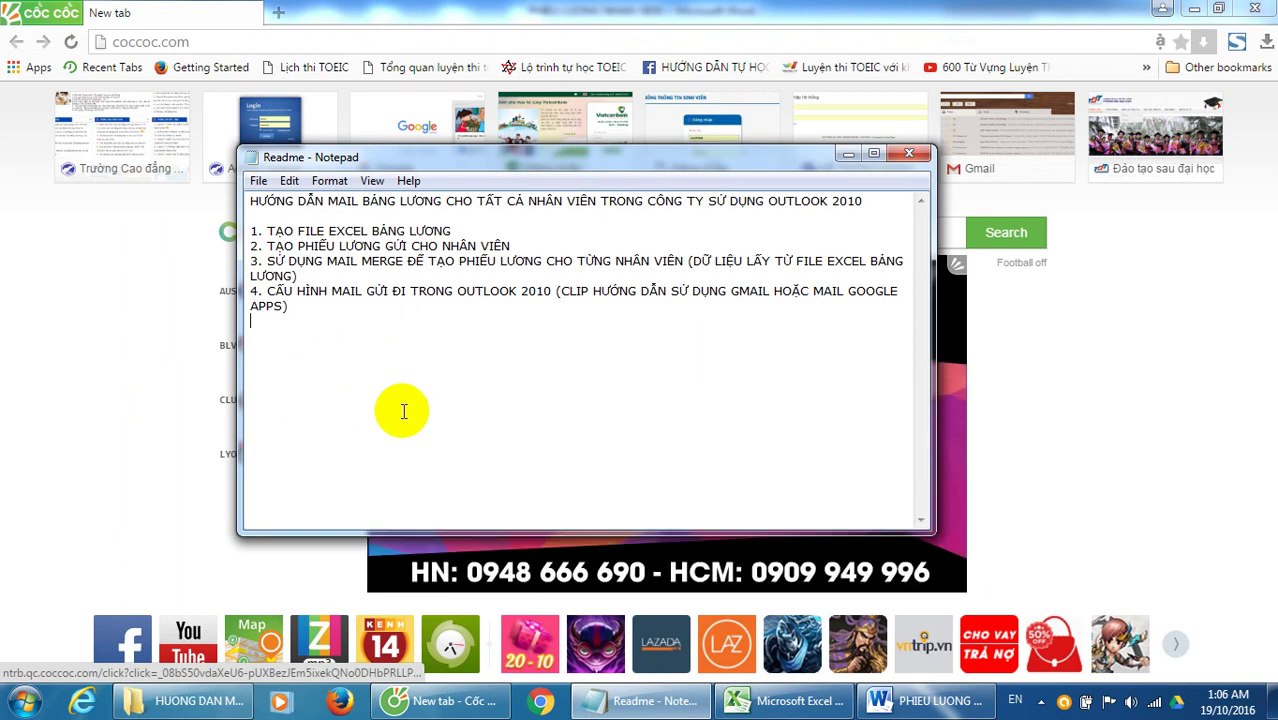
text(4)
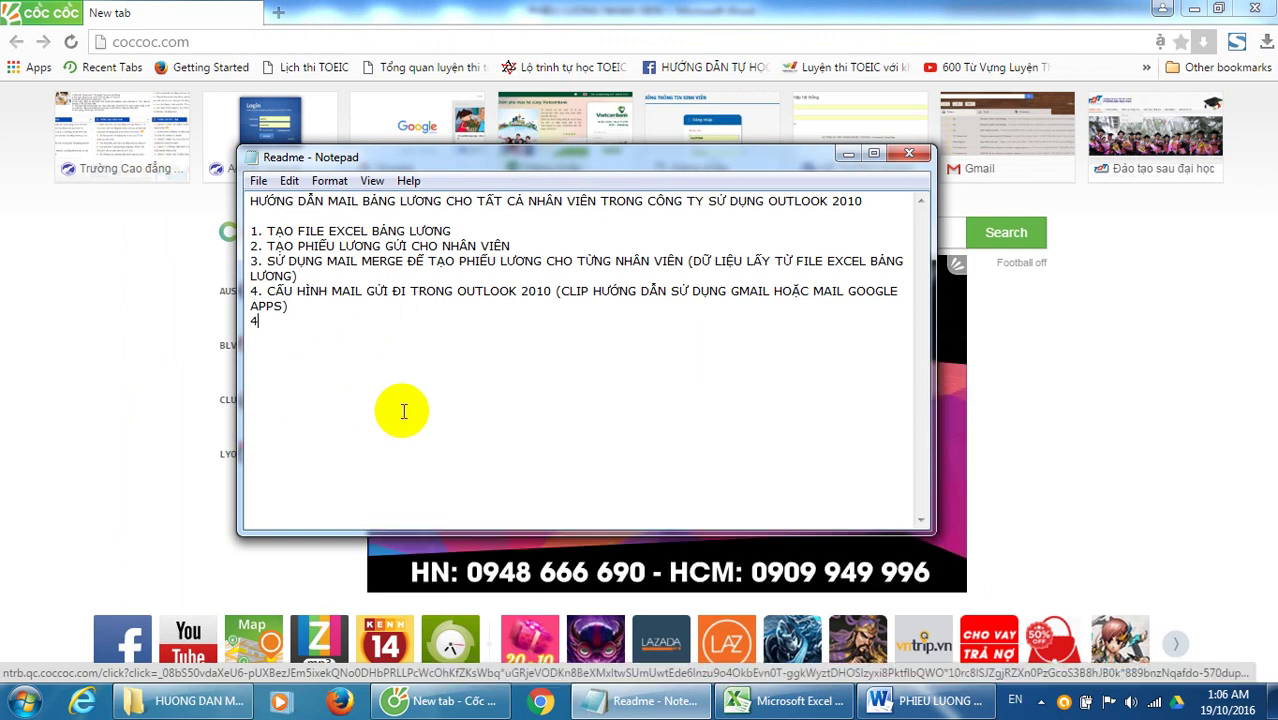
key(BackSpace)
text(- )
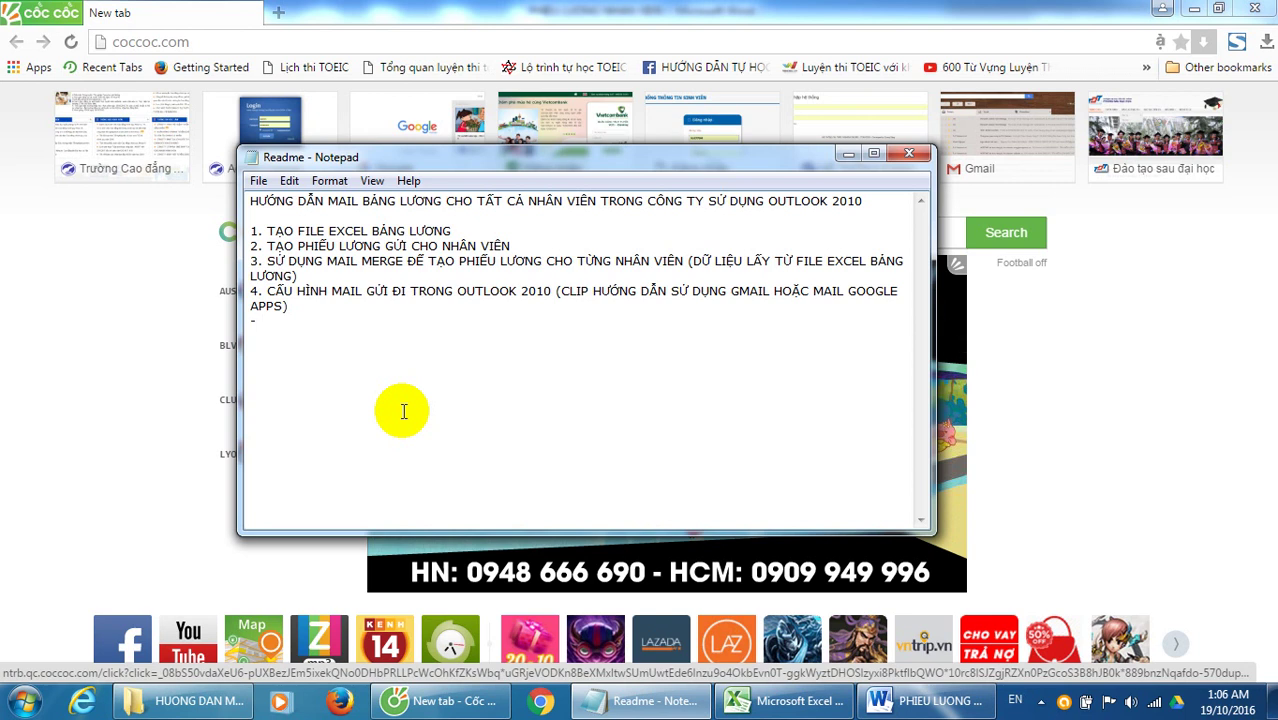
text(CẤU H)
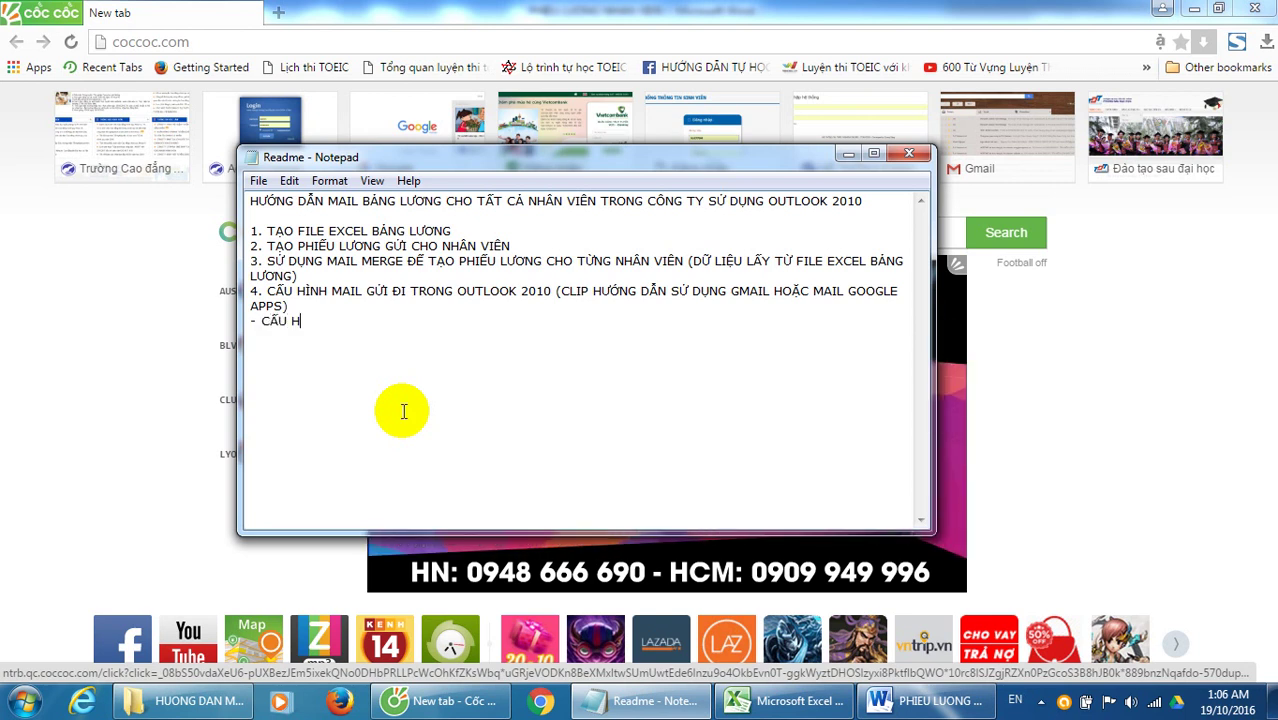
text(ÌNH TRONG)
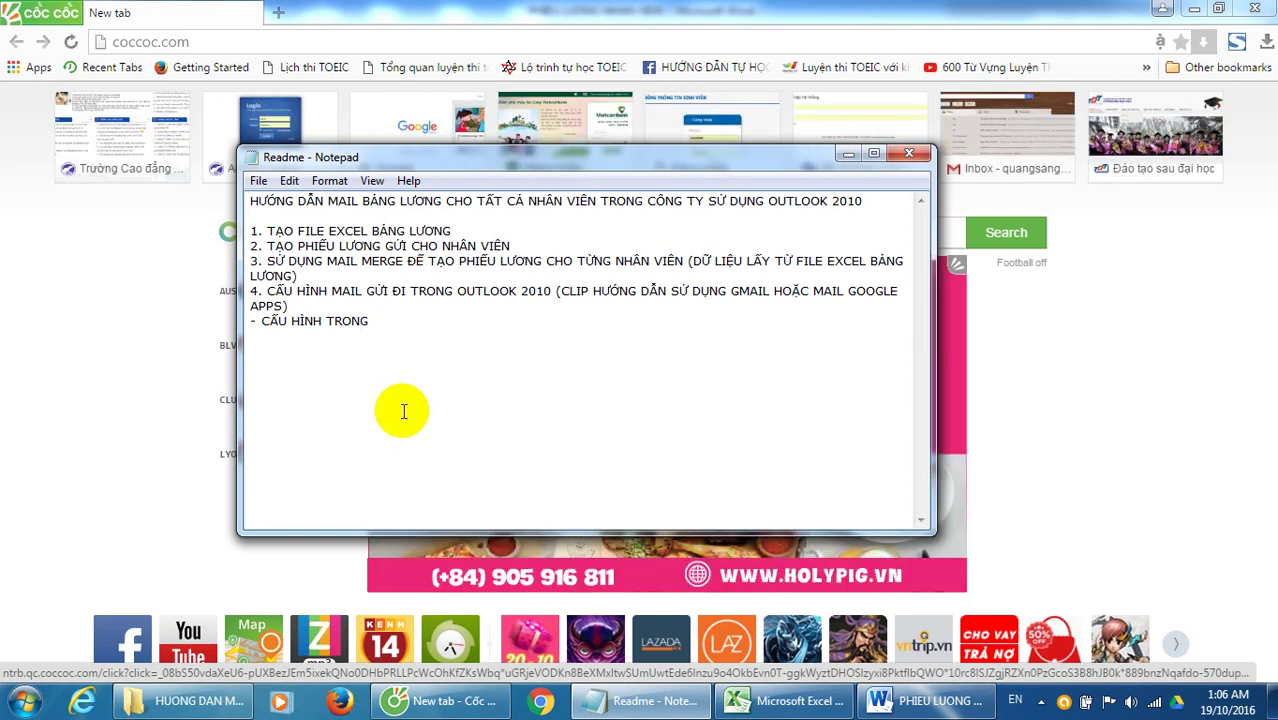
text( GMAIL C)
text(HO)
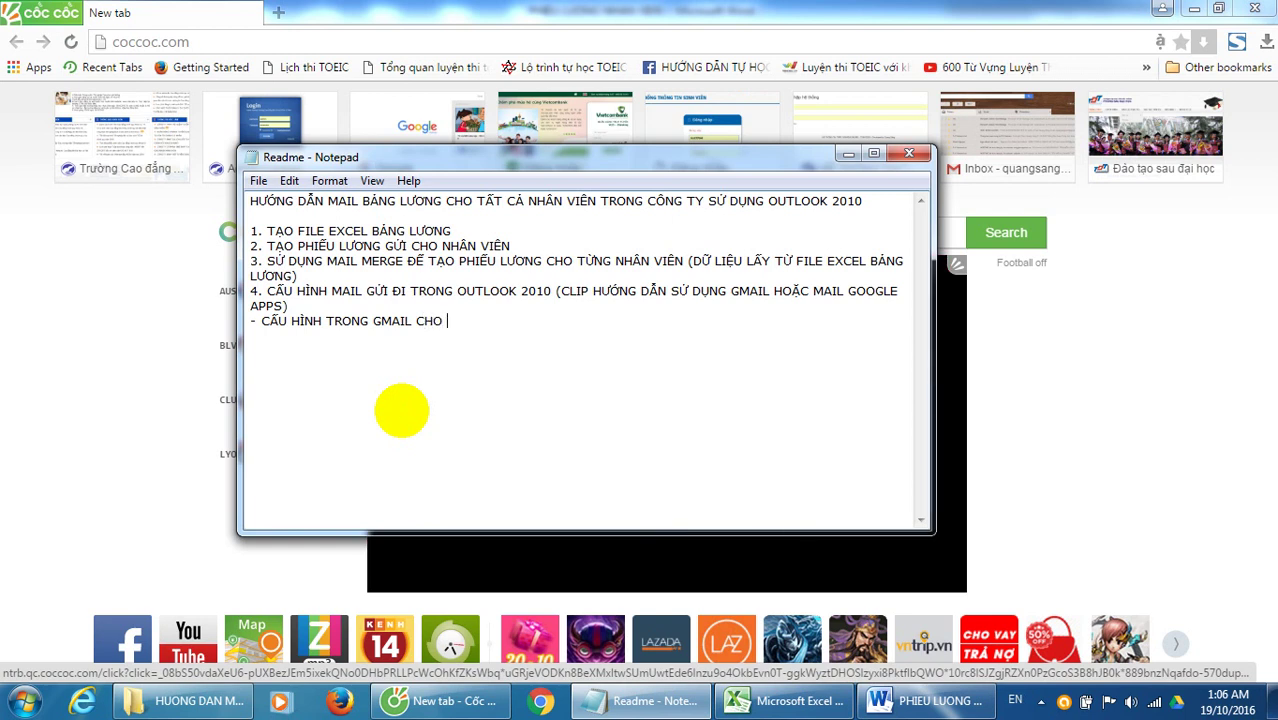
text( PHEP)
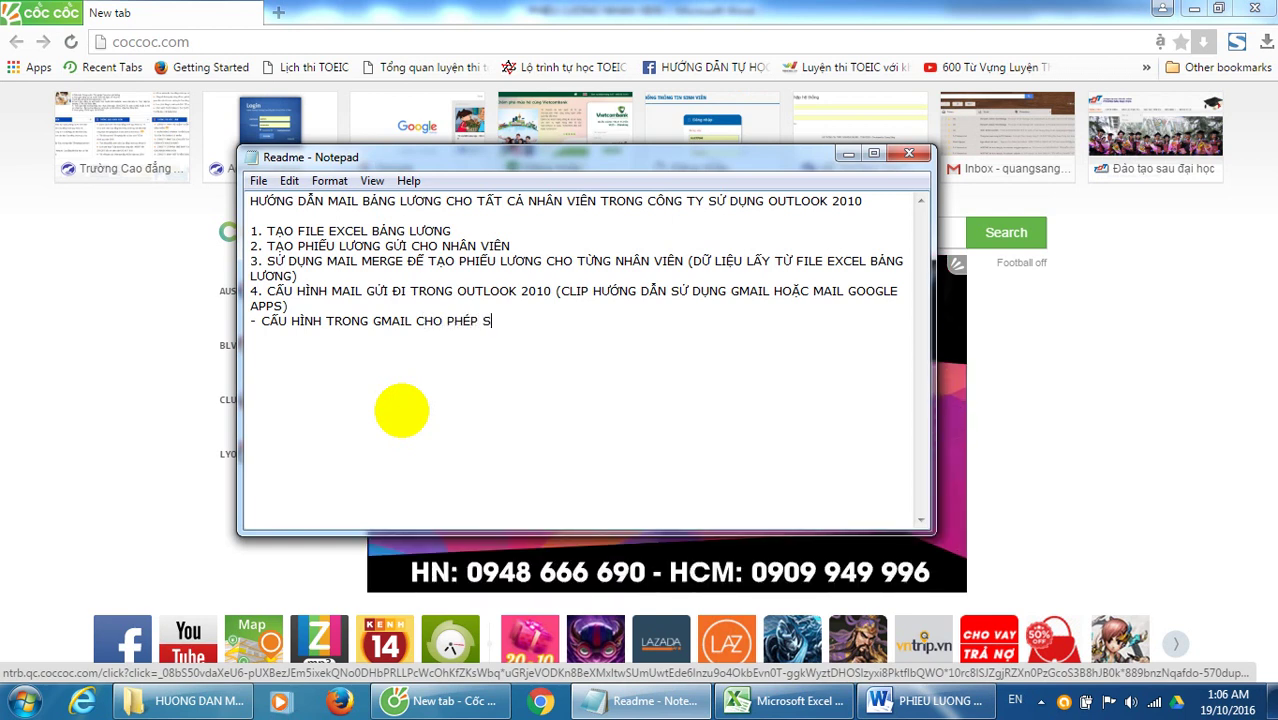
text(Ử DỤNG)
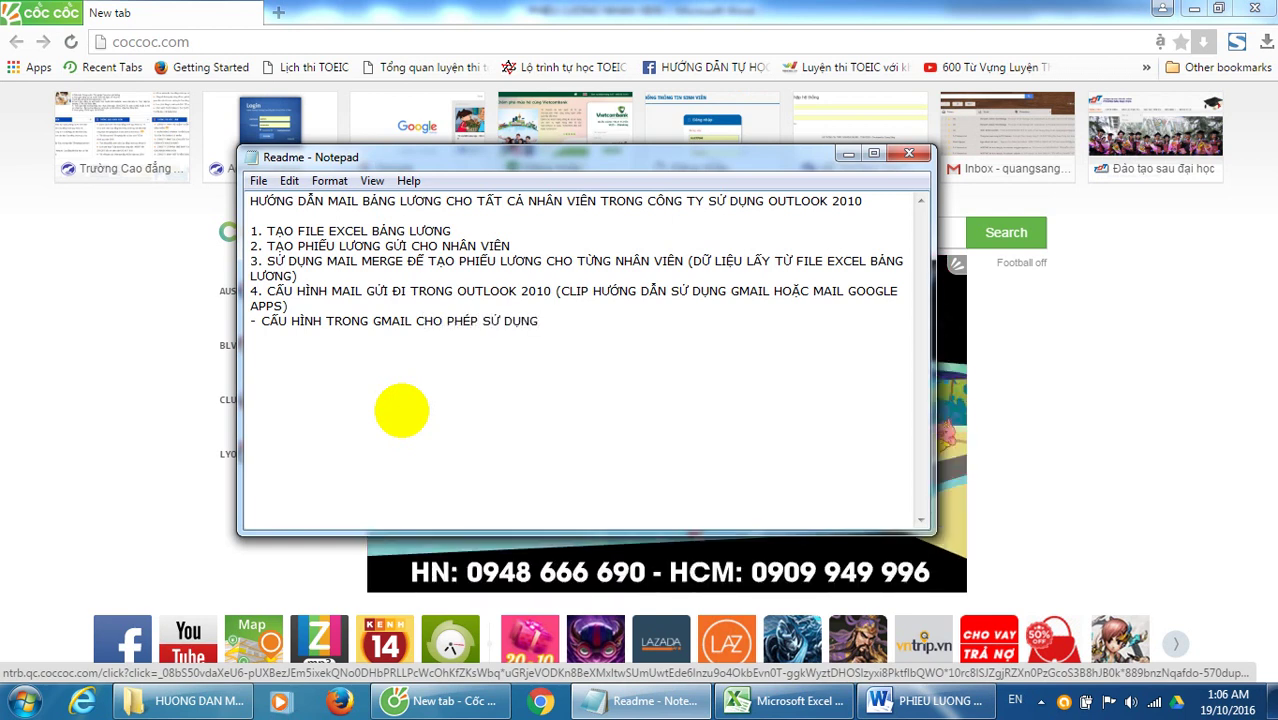
text(POP)
text(/)
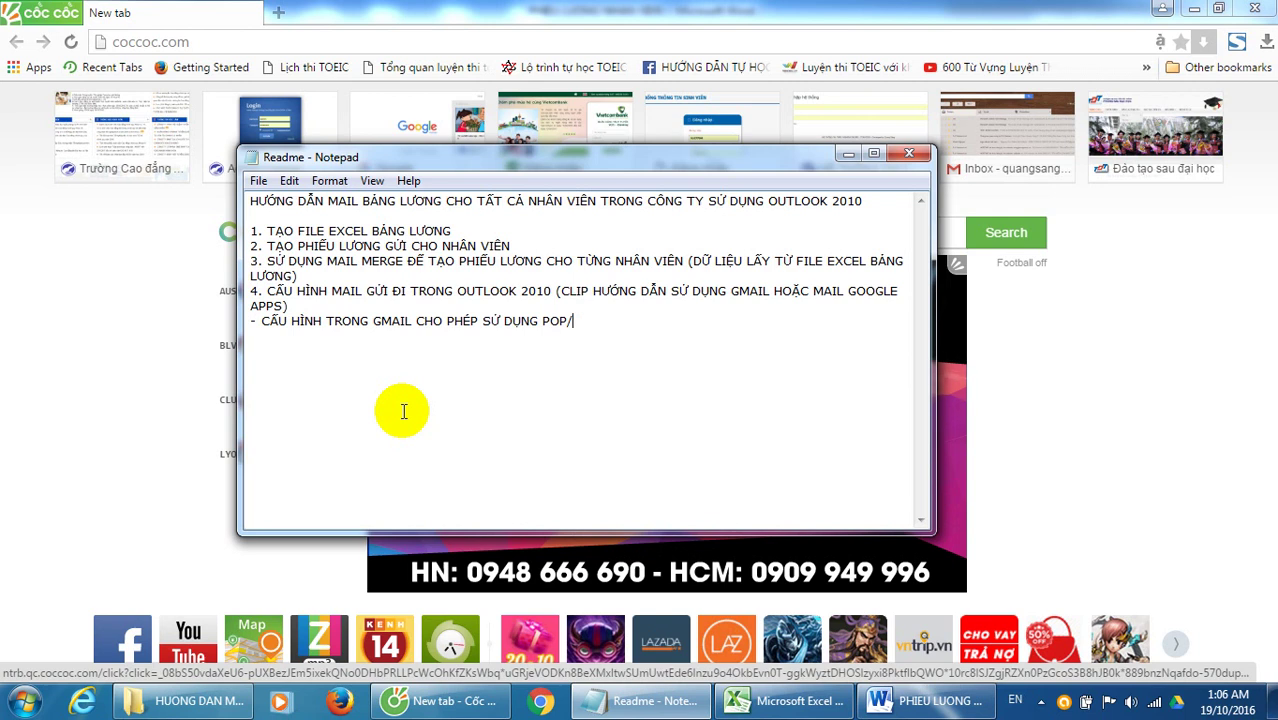
key(BackSpace)
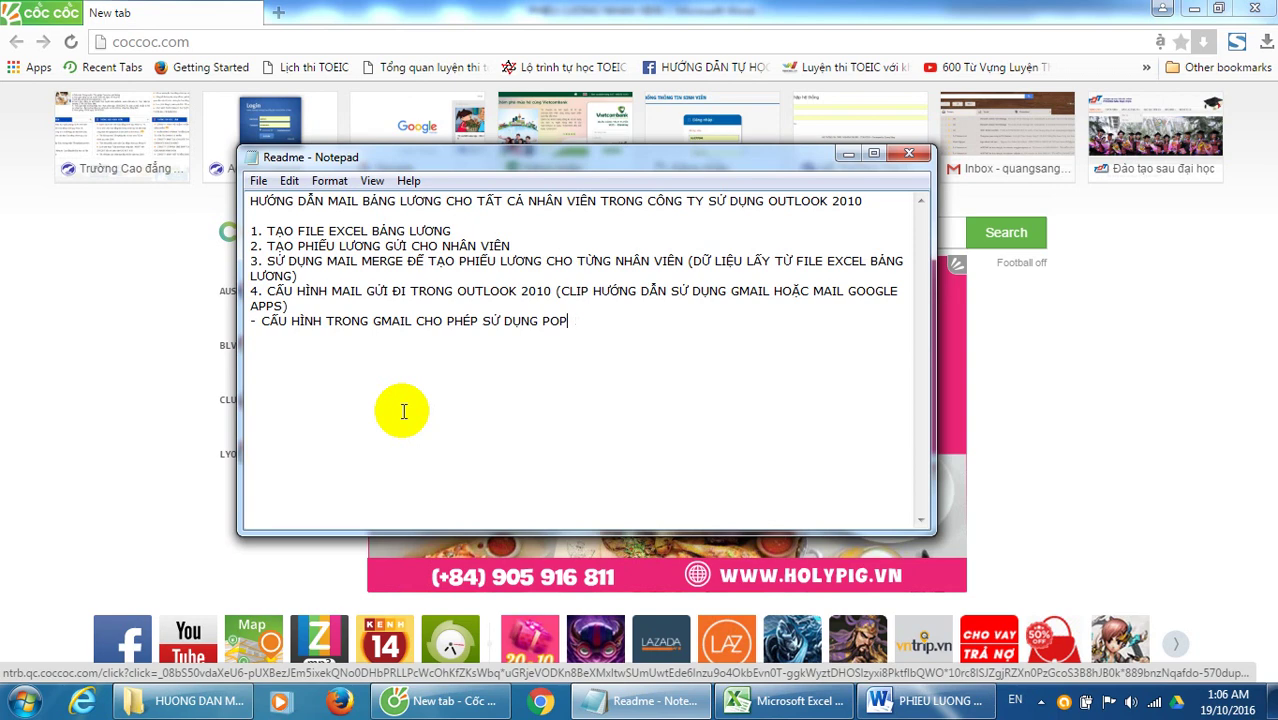
Step: Minimize Notepad and load mail.diendanctim.net in the Cốc Cốc address bar
click(440, 700)
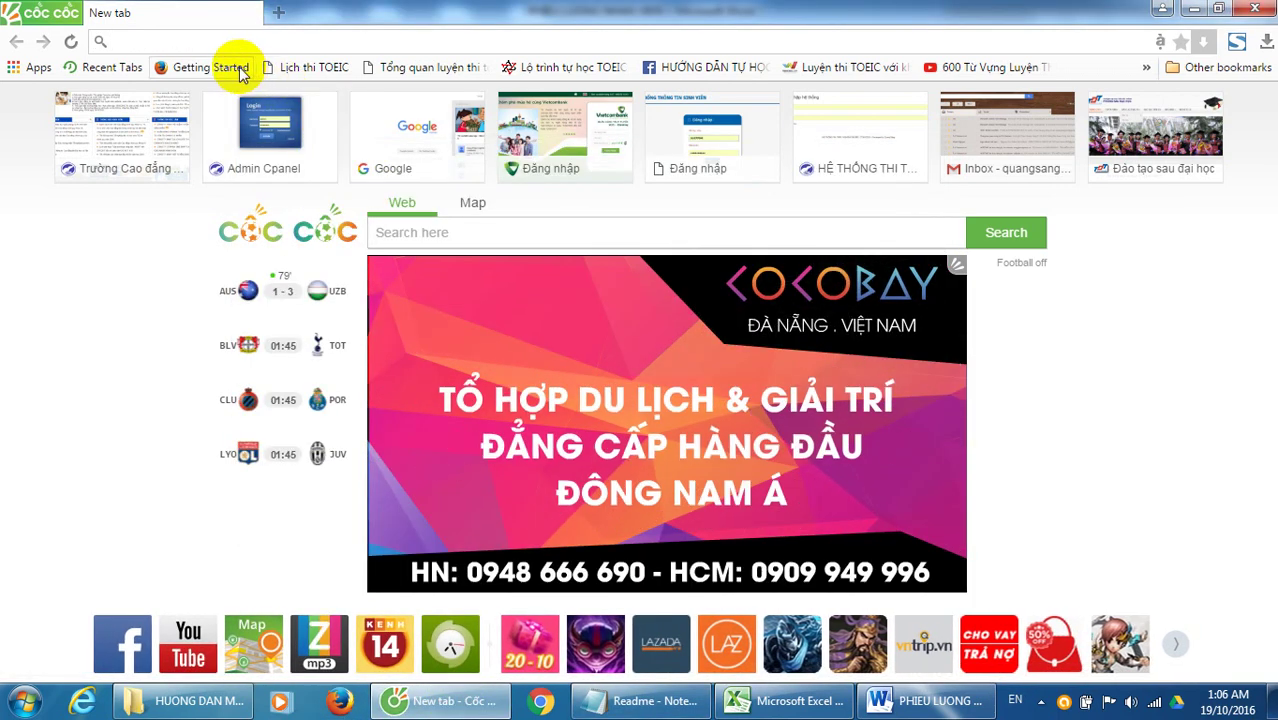
text(MAIL)
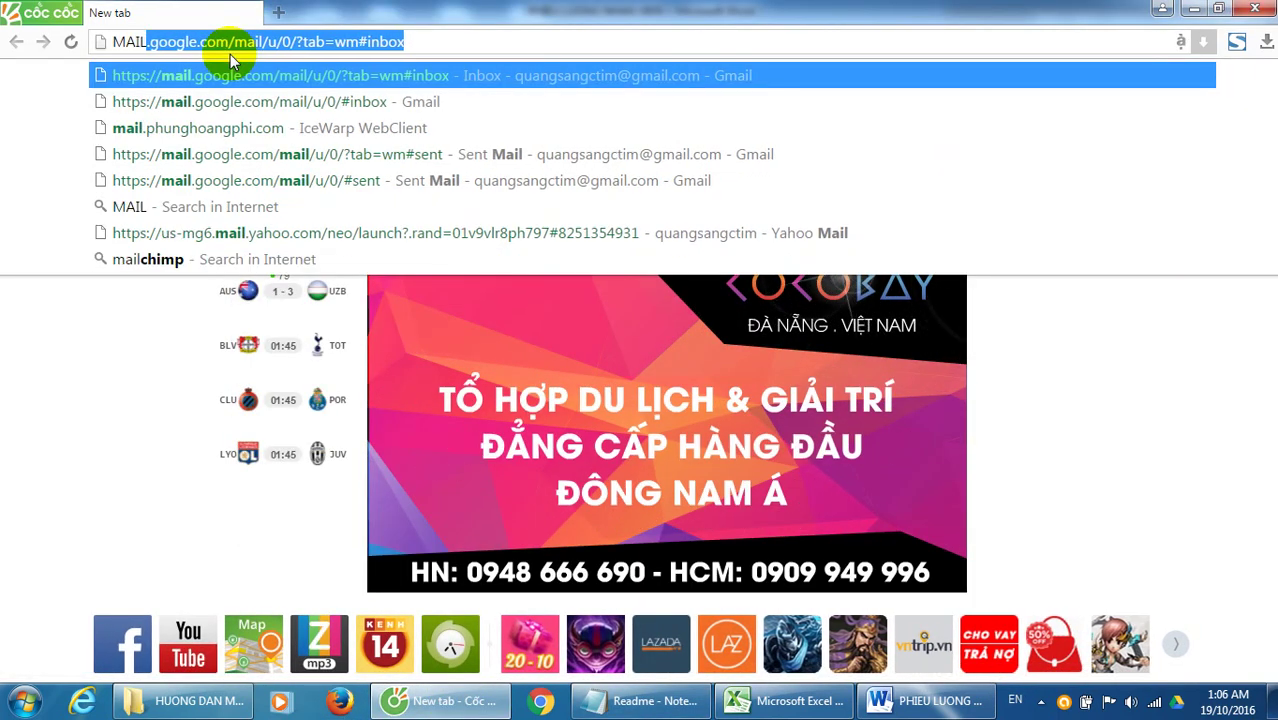
key(BackSpace)
key(BackSpace)
key(BackSpace)
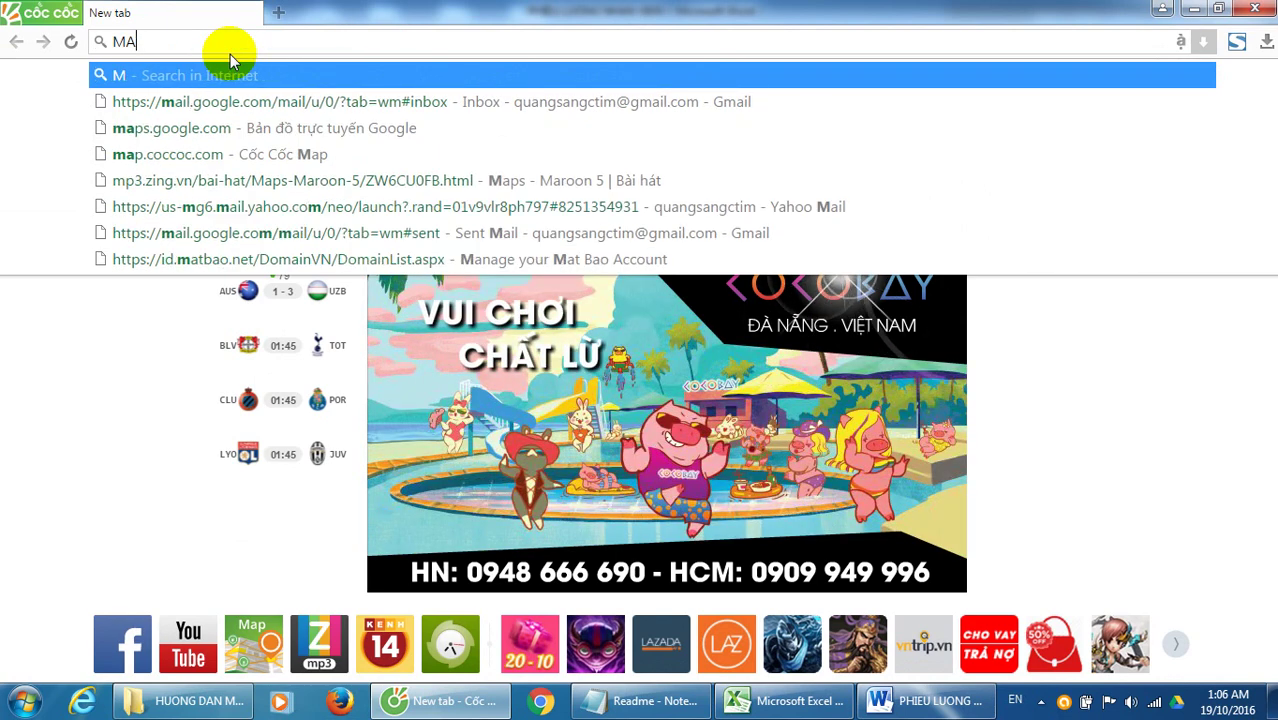
key(BackSpace)
key(BackSpace)
text(mail)
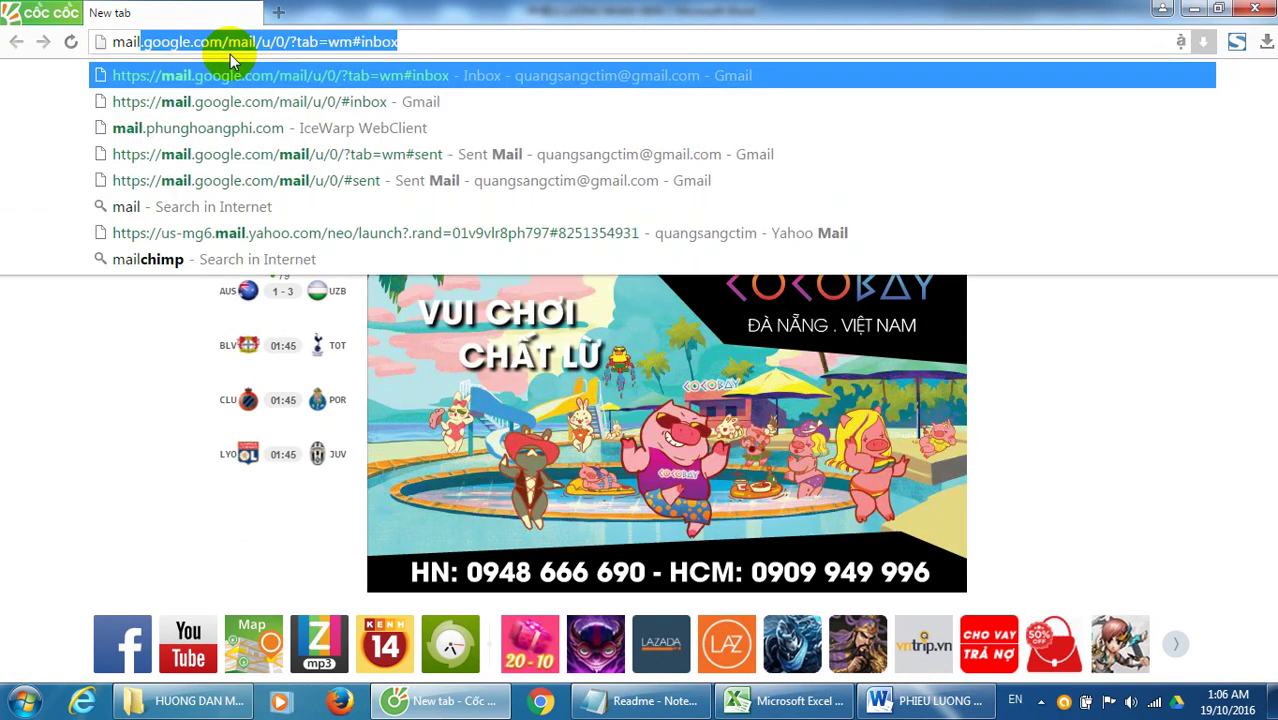
text(.dien)
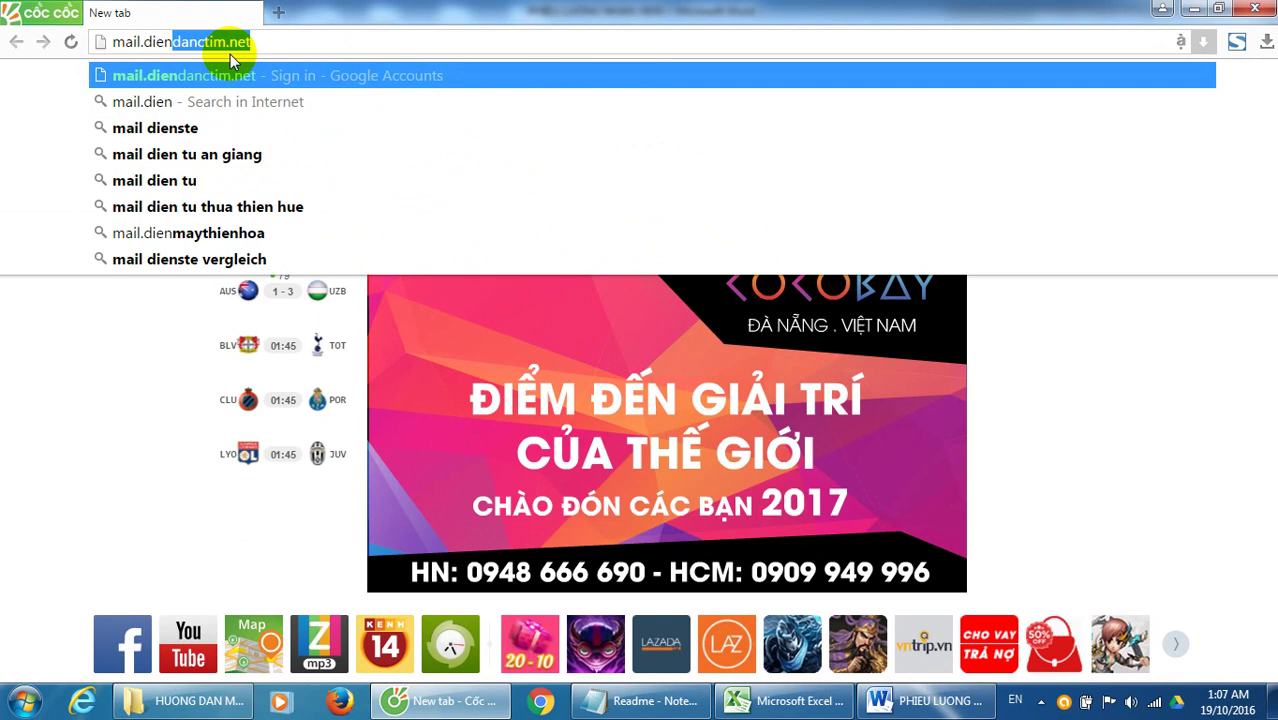
click(235, 76)
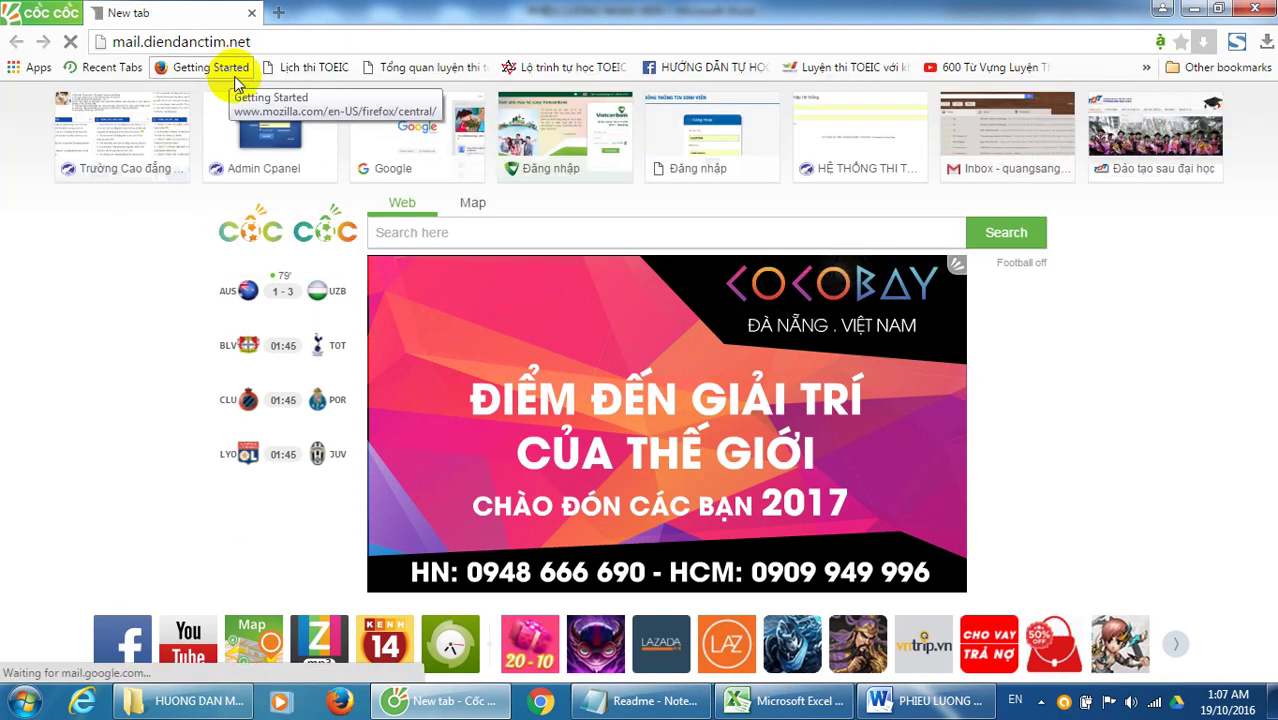
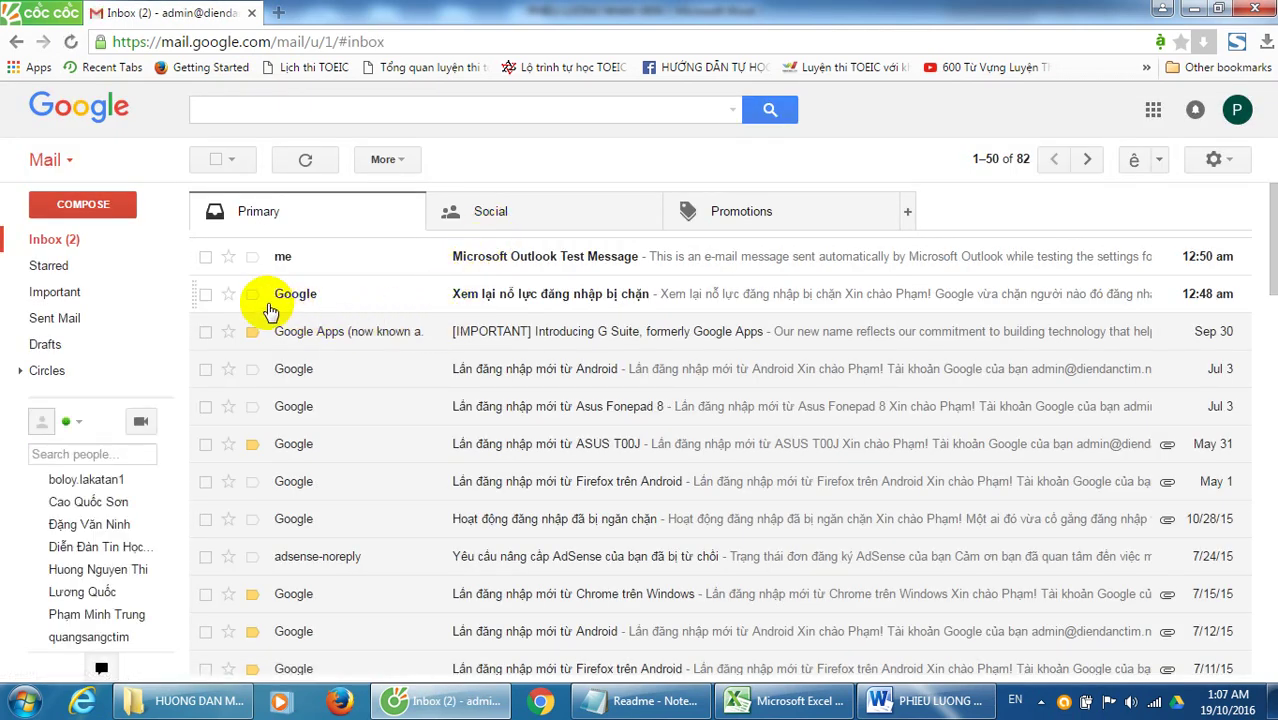
Step: Open Gmail's Forwarding and POP/IMAP settings and select the 'POP is enabled' status text
click(1219, 159)
click(1124, 343)
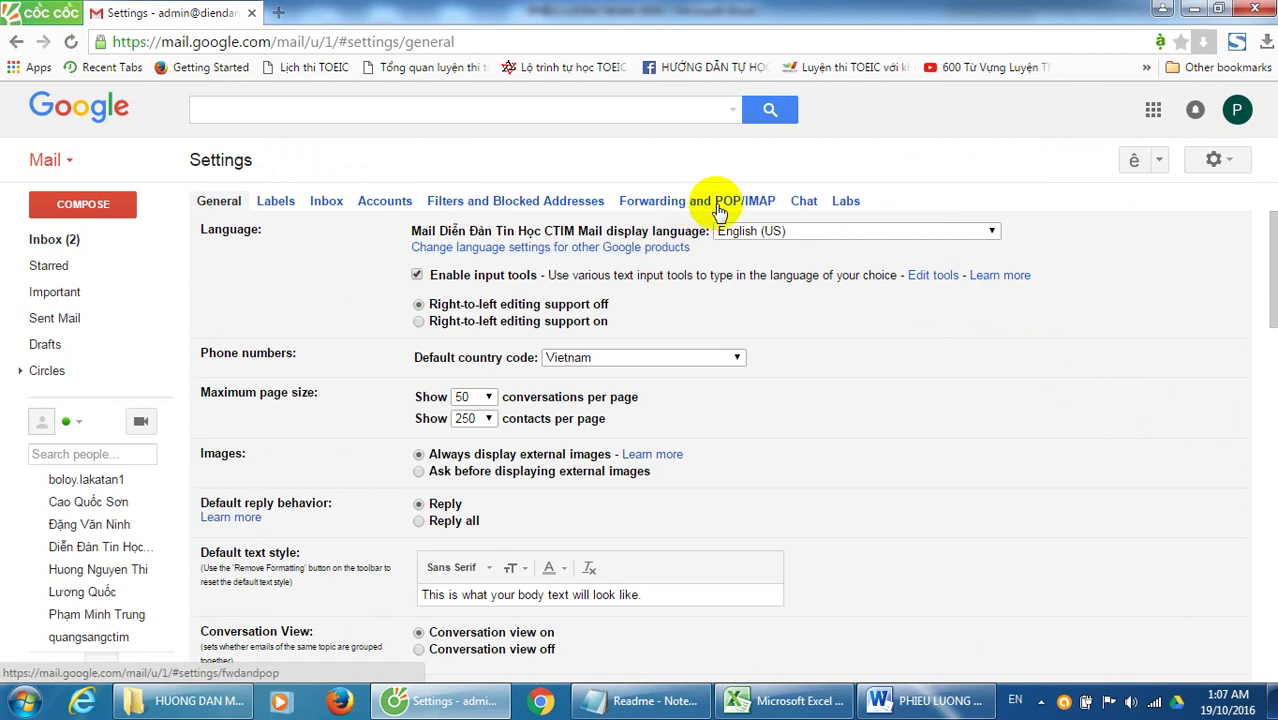
click(724, 205)
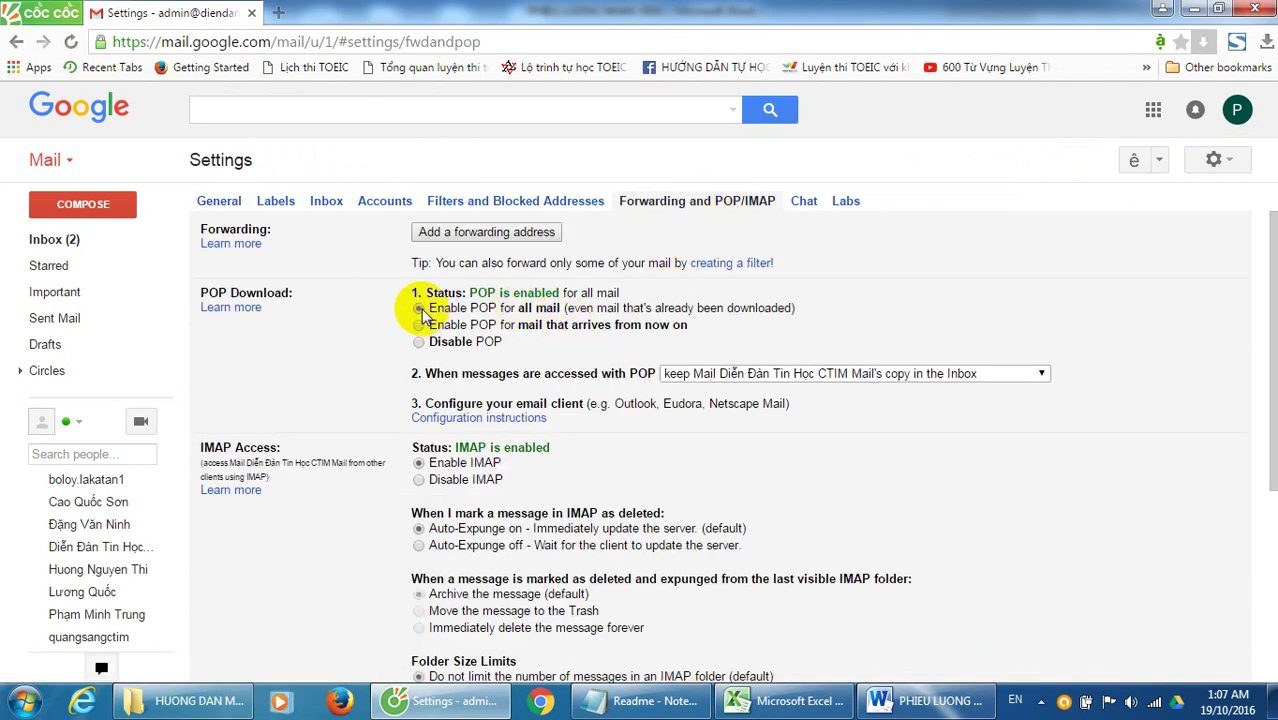
drag(469, 293, 560, 293)
key(ctrl+c)
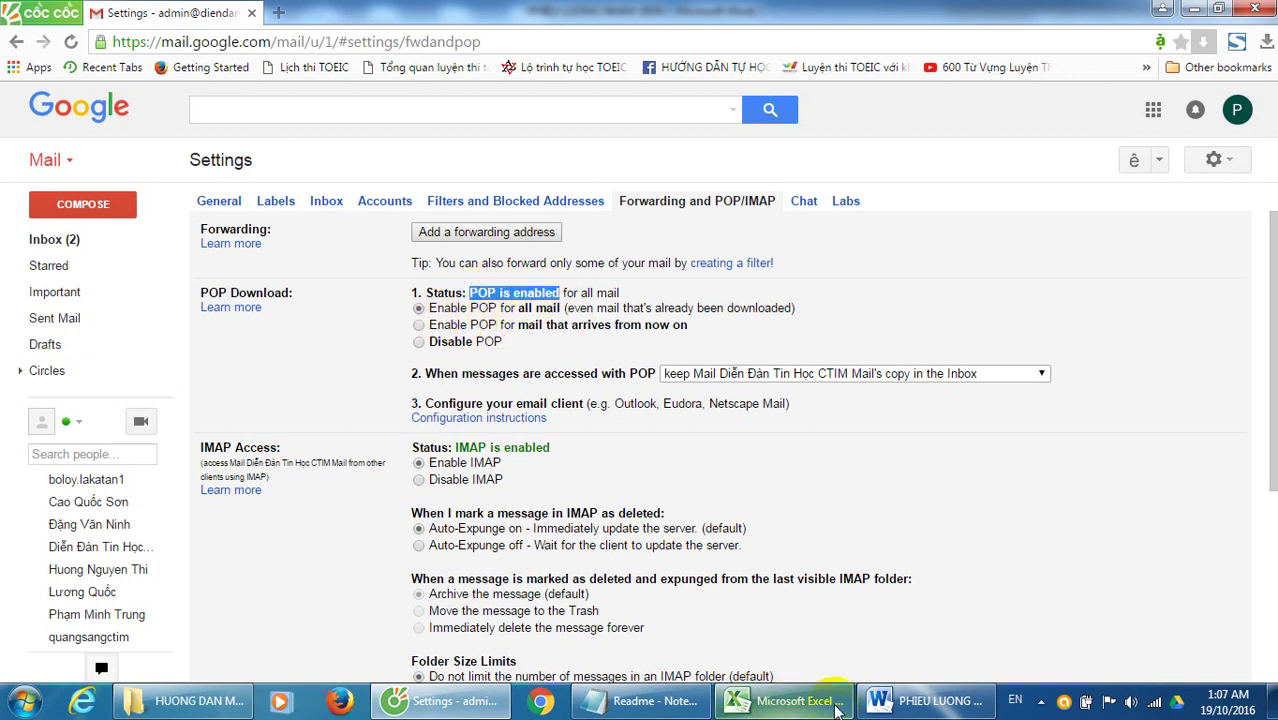
Step: Add '(POP is enabled)' to the Readme and a line 'CẤU HÌNH CHO PHÉP CÁC ỨNG DỤNG KHÁC TRUY CẬP VÀO MAIL'
click(648, 701)
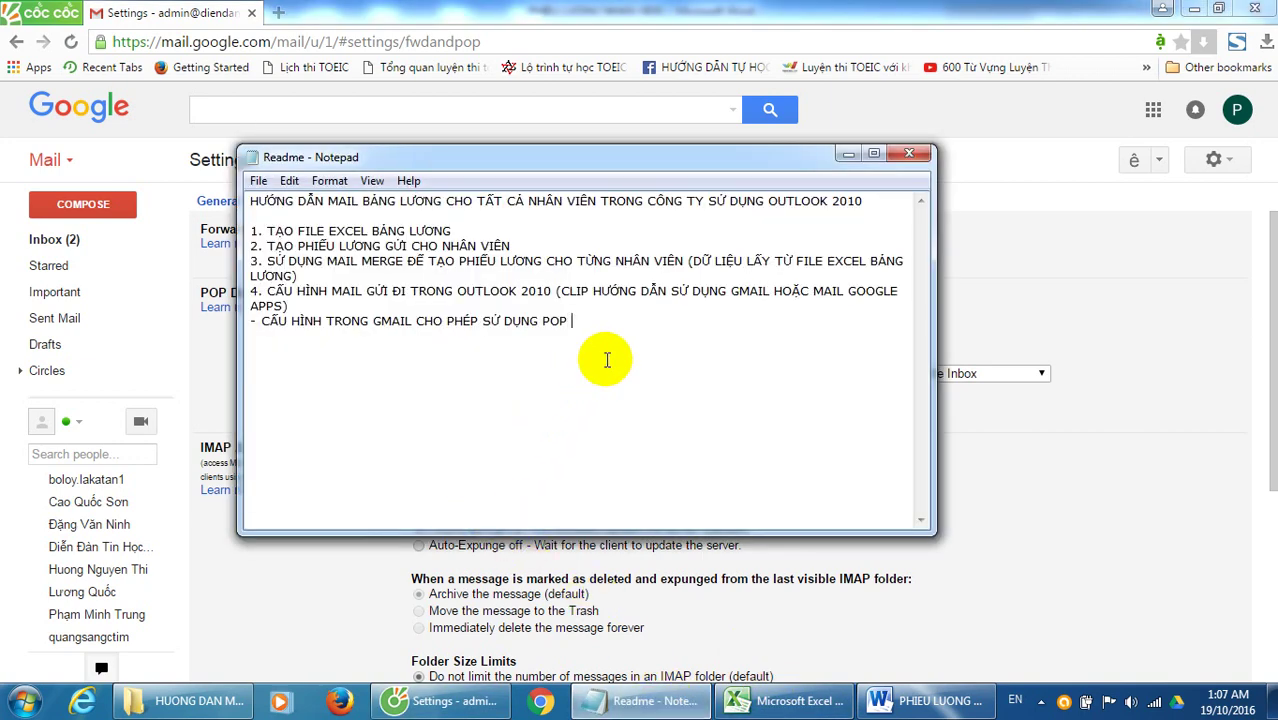
key(ctrl+v)
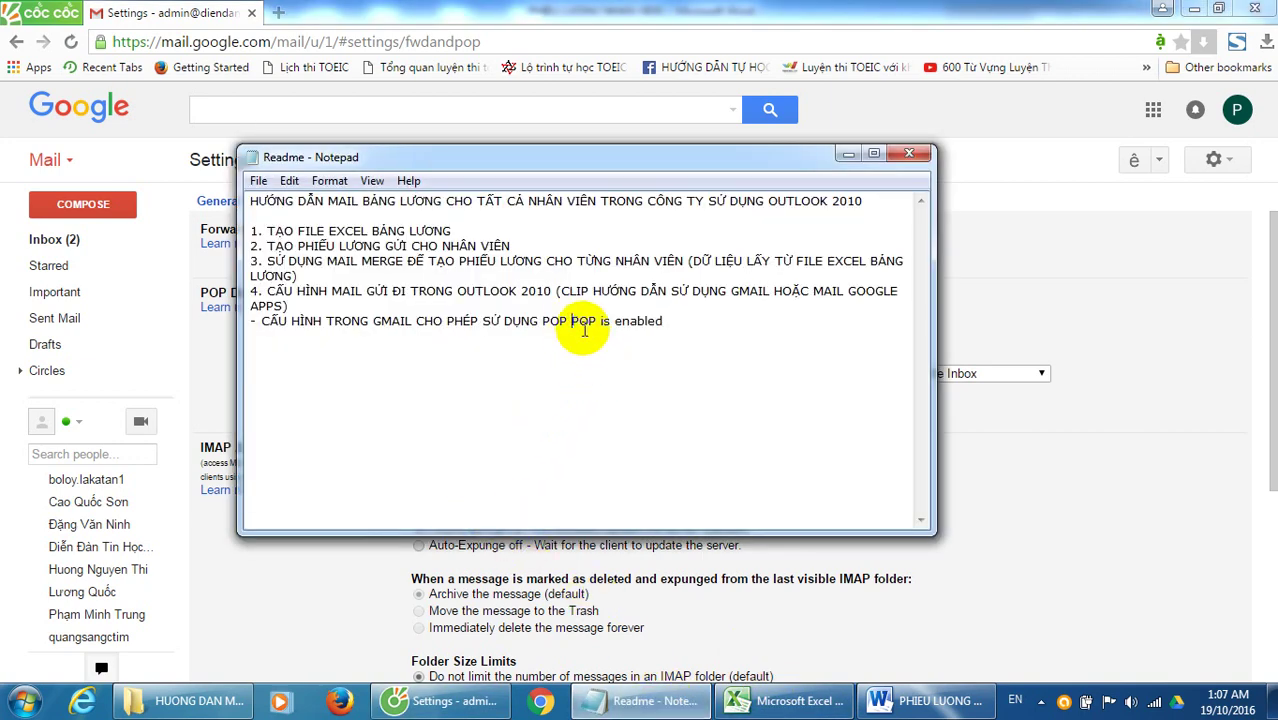
text(()
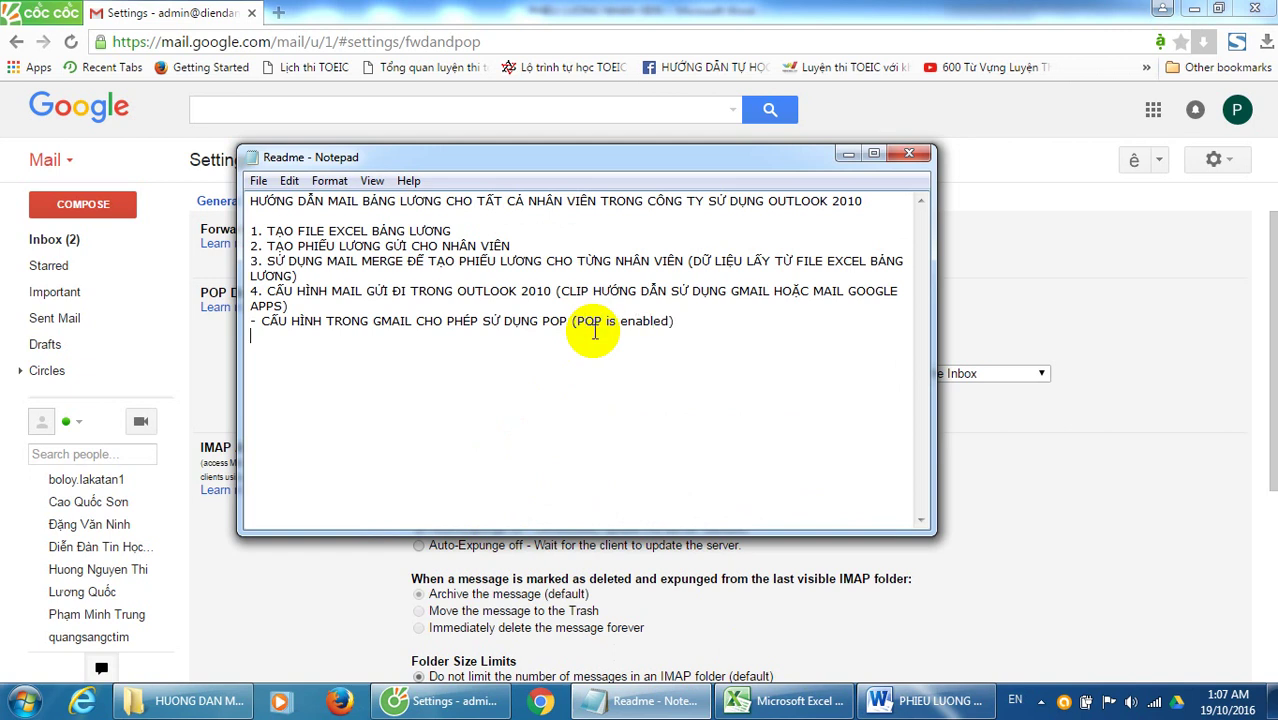
key(Return)
text(- )
text(CẤU)
text( HÌNH CHO )
text(PHÉP TRUY)
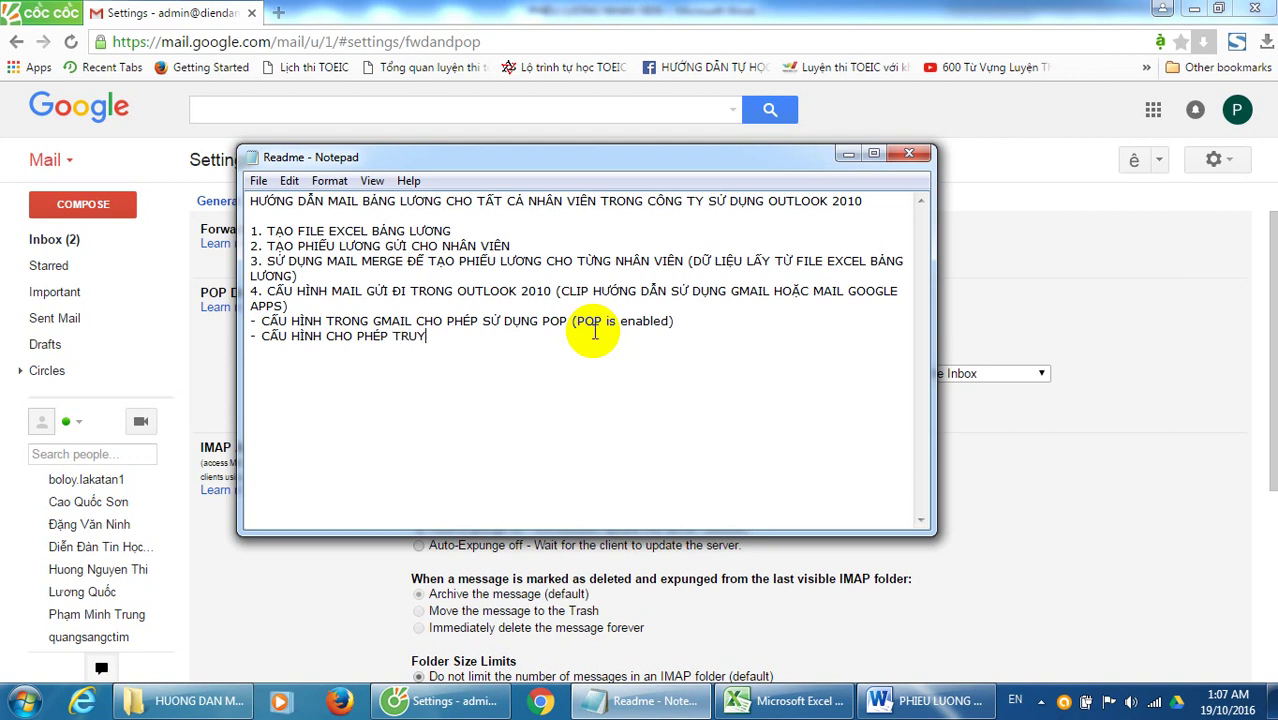
text( CA)
key(Left)
text(CÁC ỨNG)
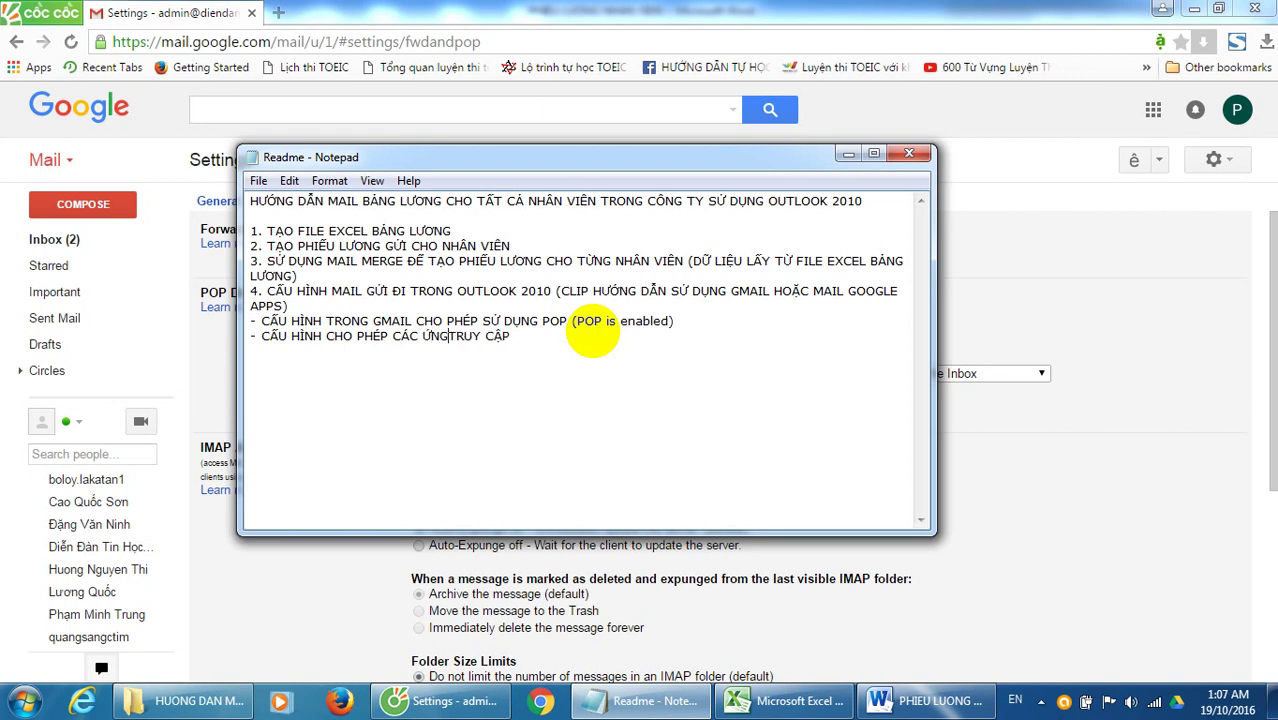
text( DỤNG KHÁC)
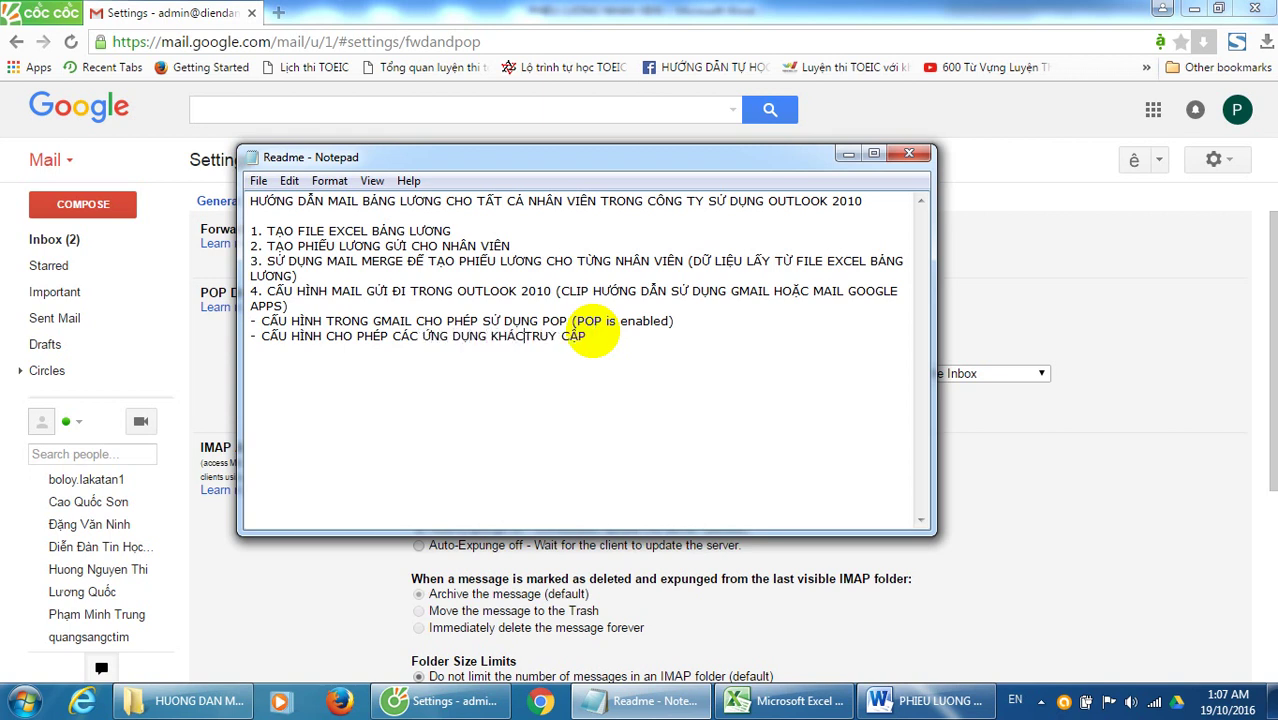
text( TRUY CẬP V)
text(ÀO MAIL)
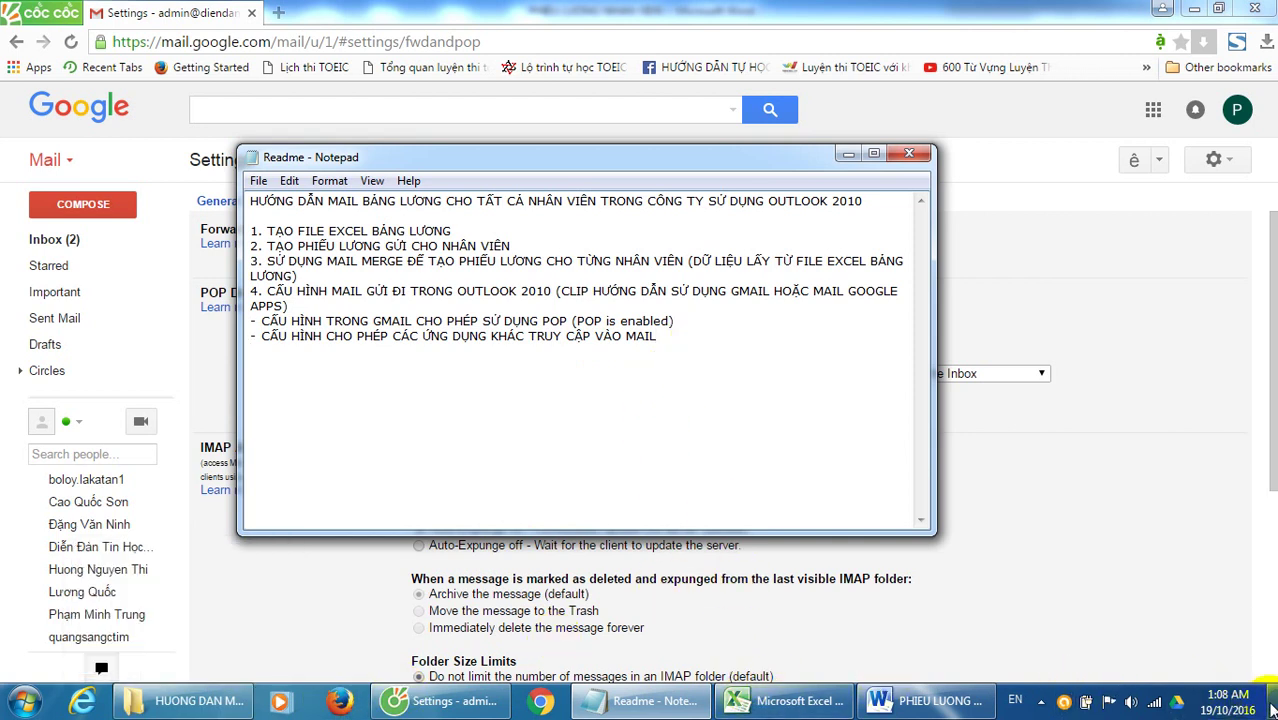
Step: Copy the second Readme's Google Apps paragraph and paste it into the first Readme notes
click(1272, 700)
double_click(524, 326)
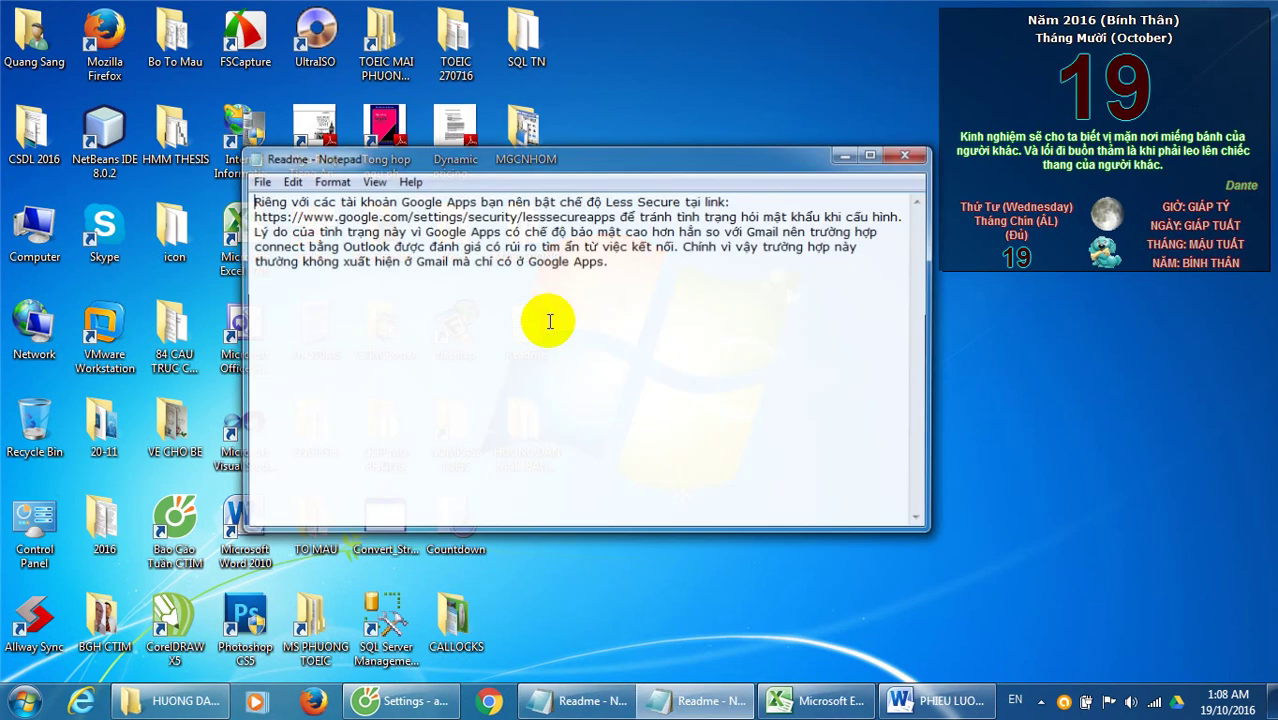
drag(664, 276, 200, 210)
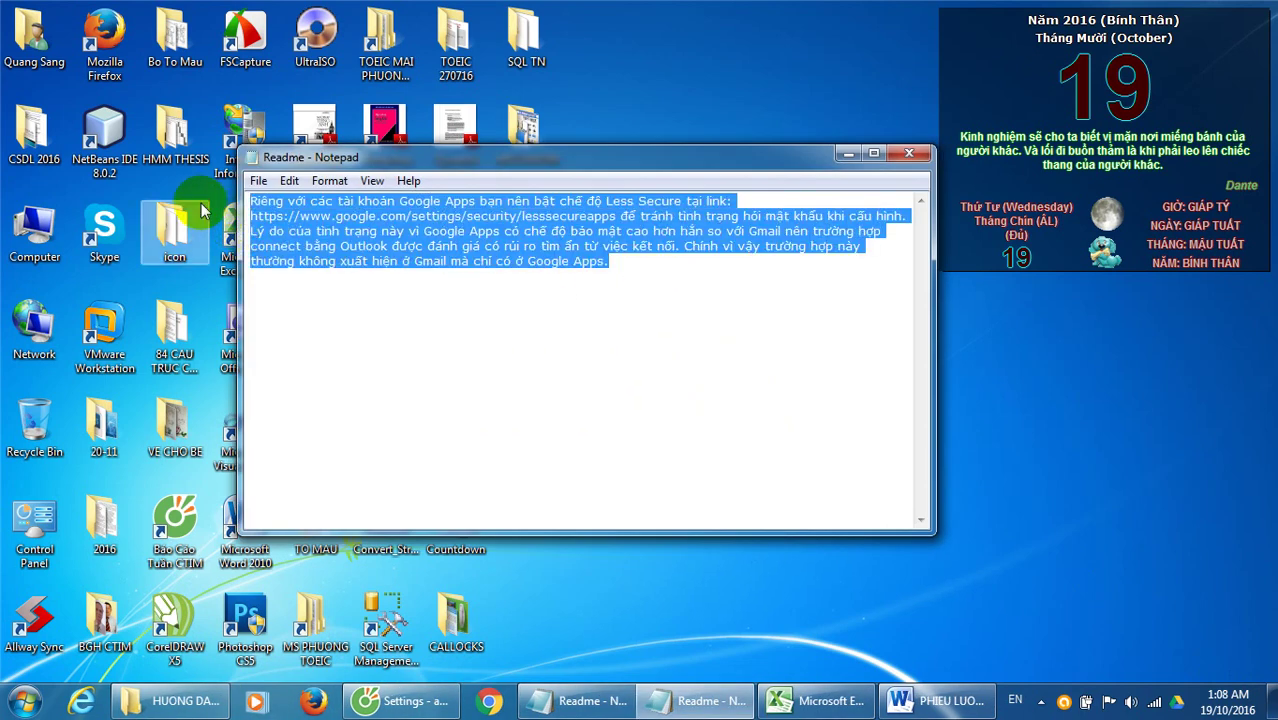
click(958, 703)
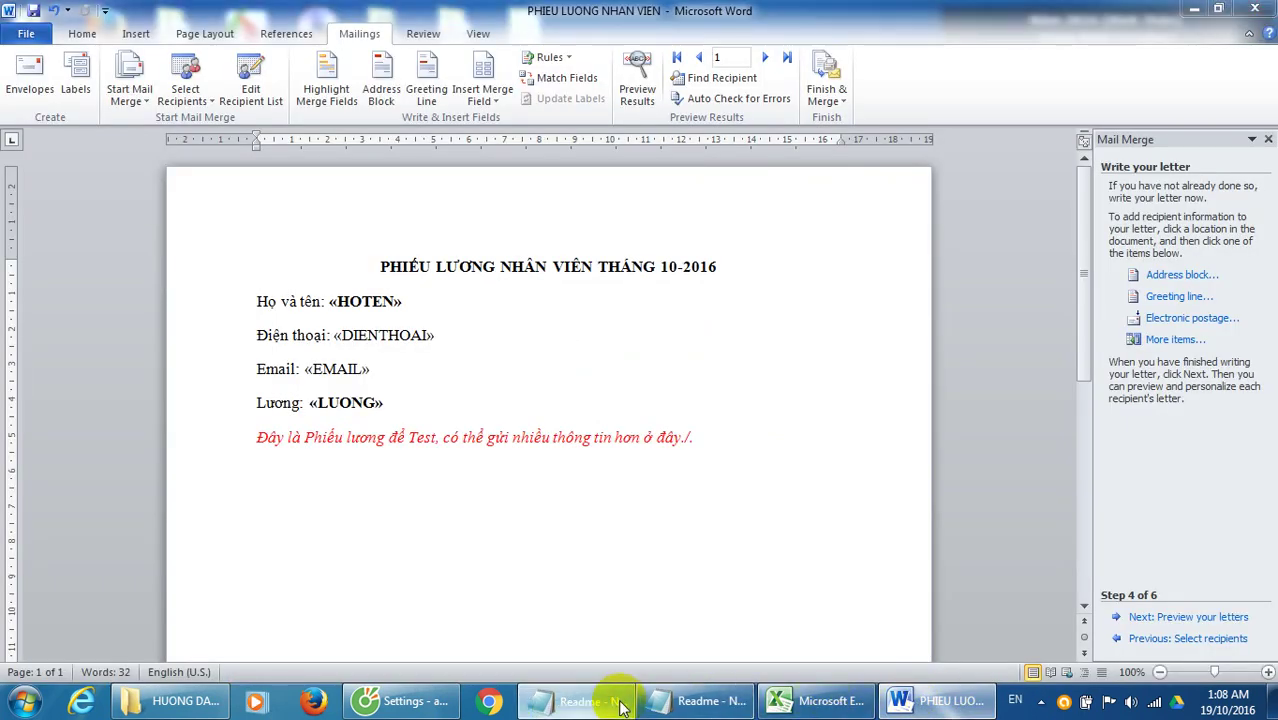
click(611, 703)
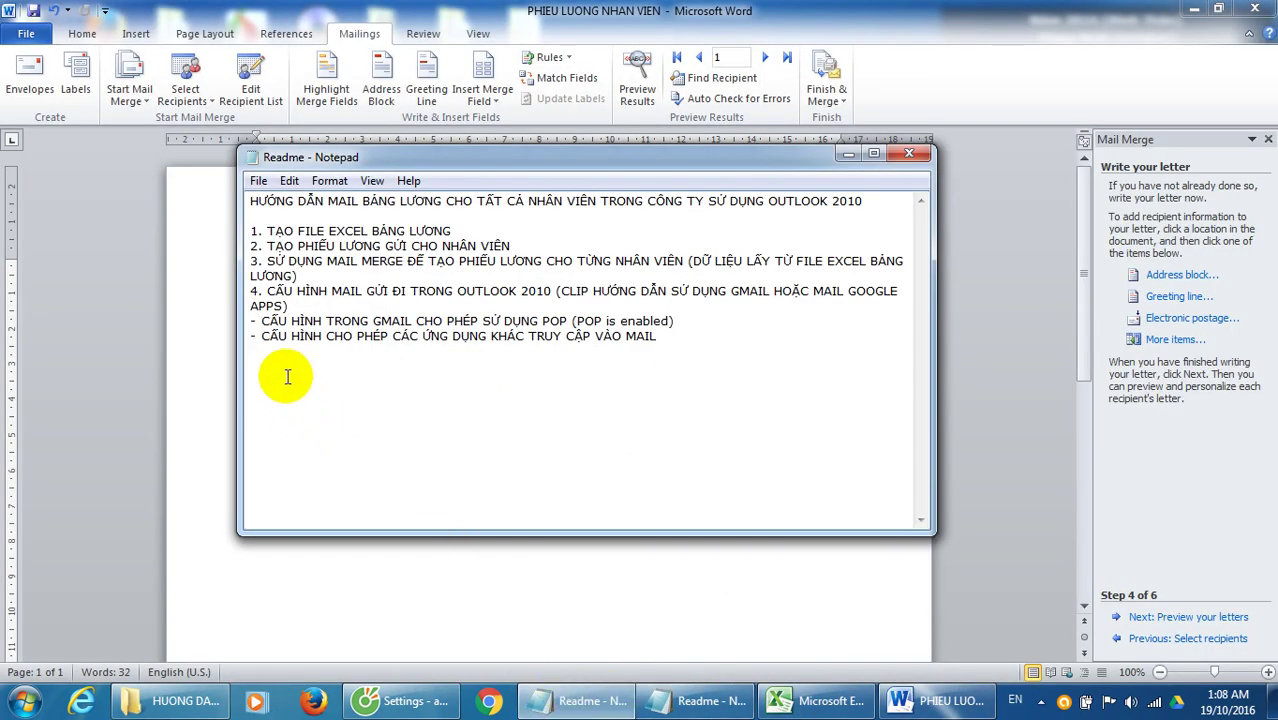
right_click(262, 360)
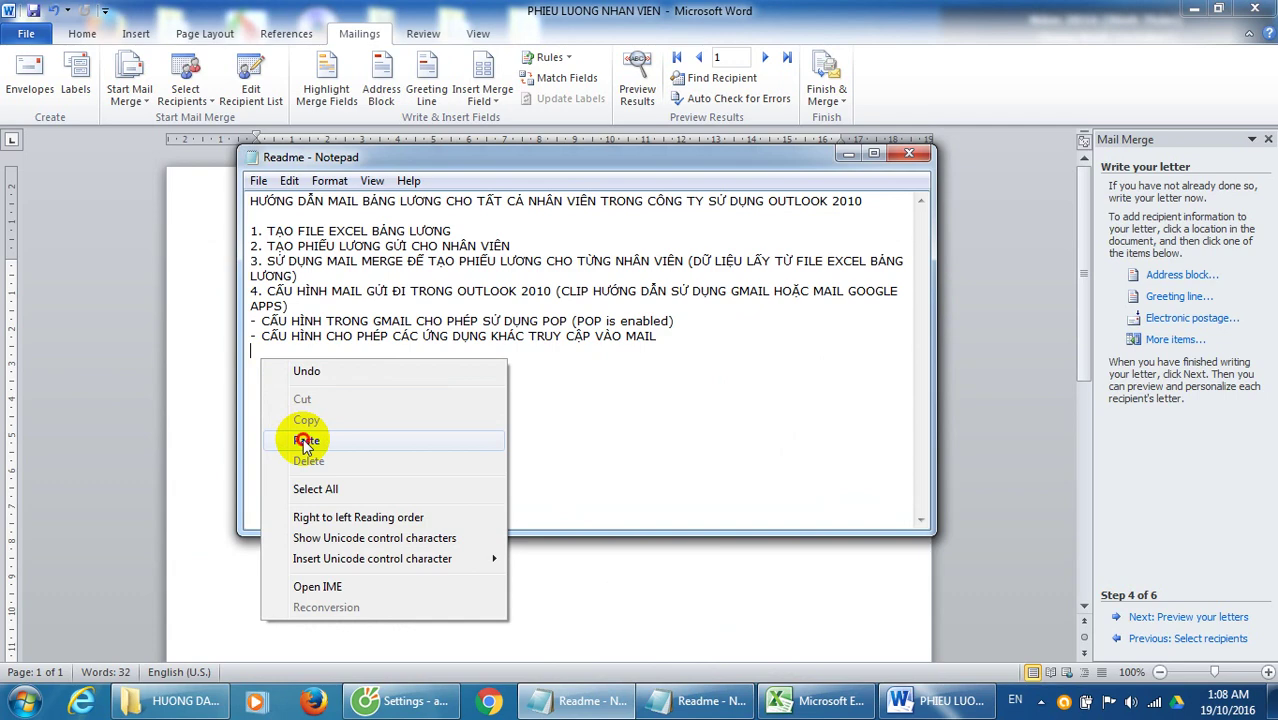
click(306, 444)
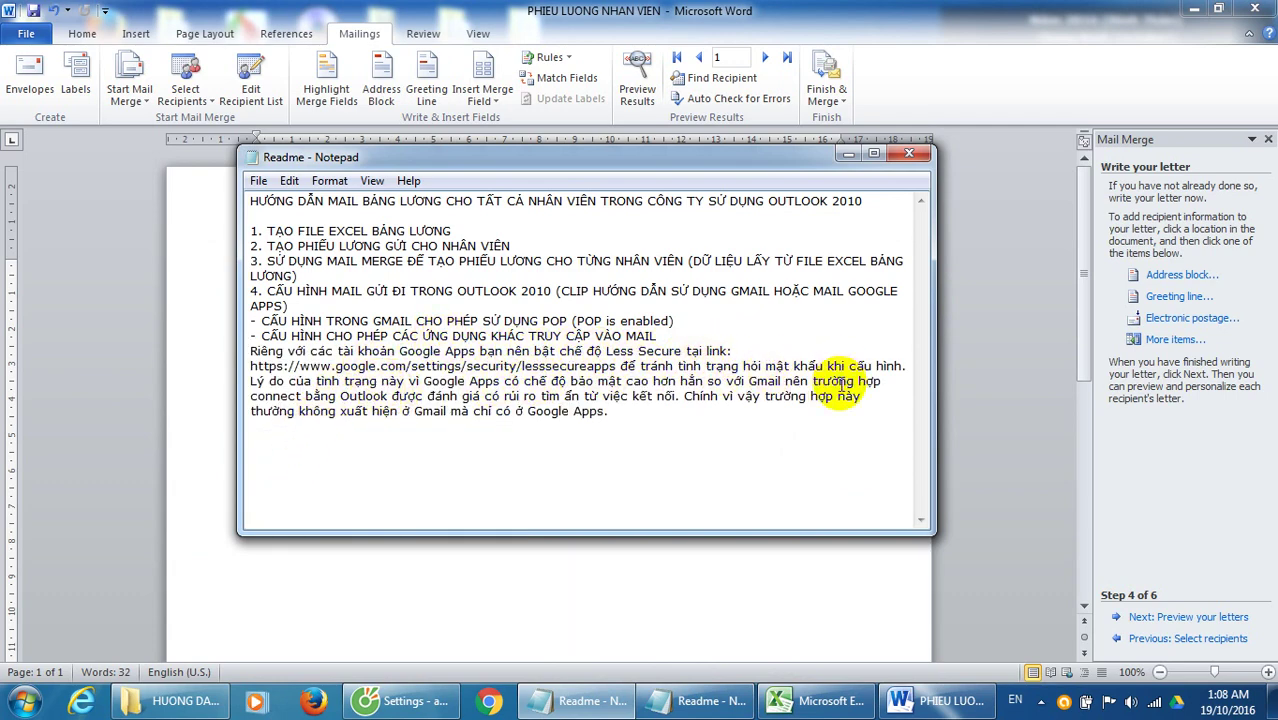
Step: Select the lesssecureapps link in the notes and return to the Gmail settings
click(252, 366)
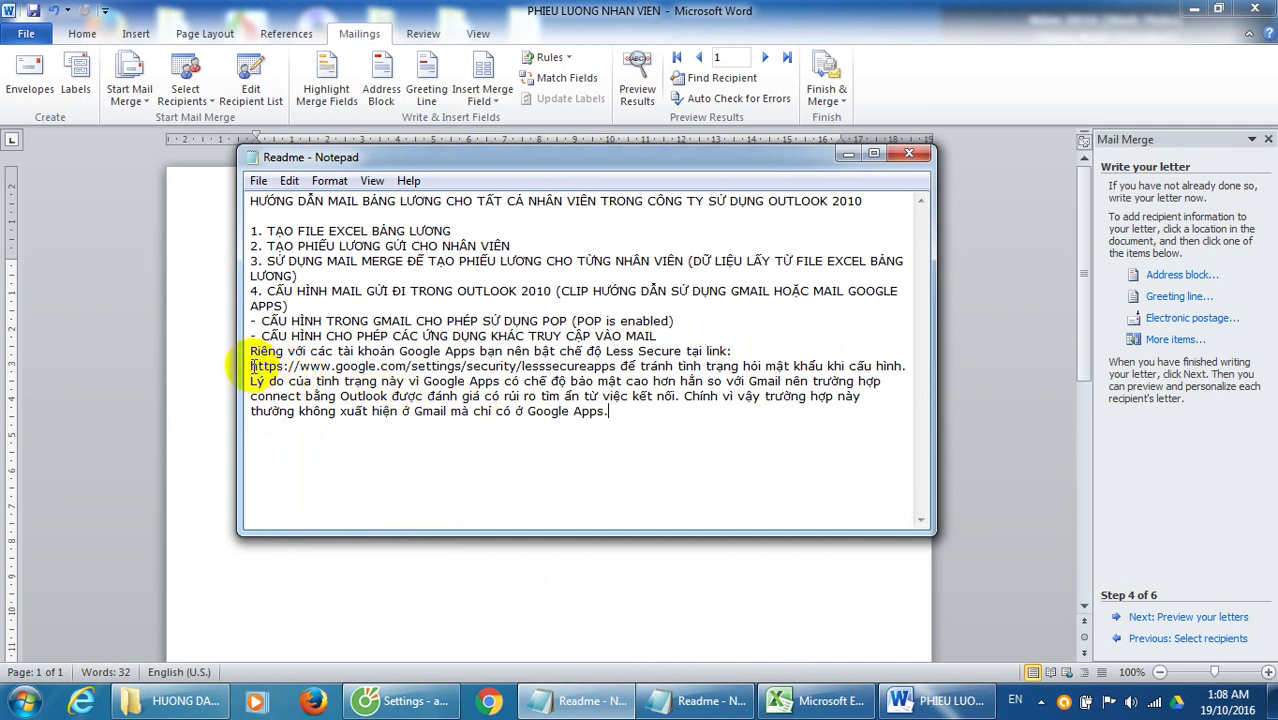
shift+click(616, 366)
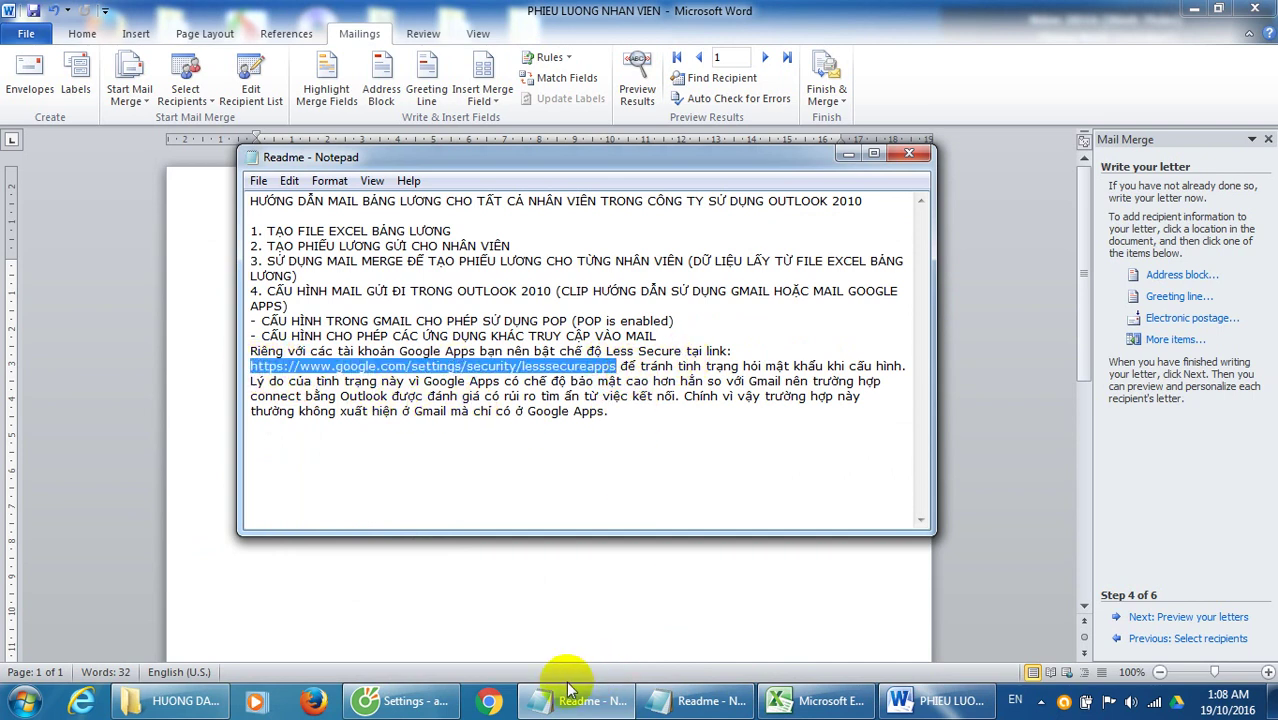
click(395, 700)
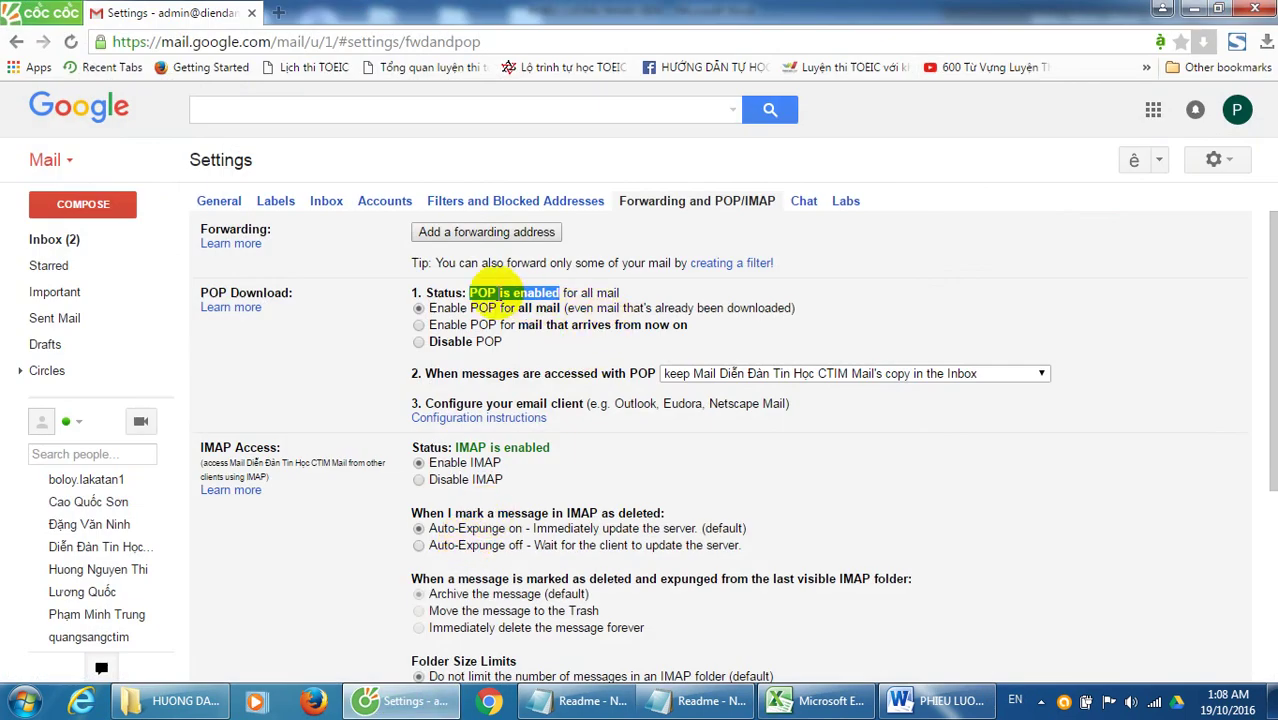
Step: Load the copied lesssecureapps link in a new tab under the other Google account
click(280, 12)
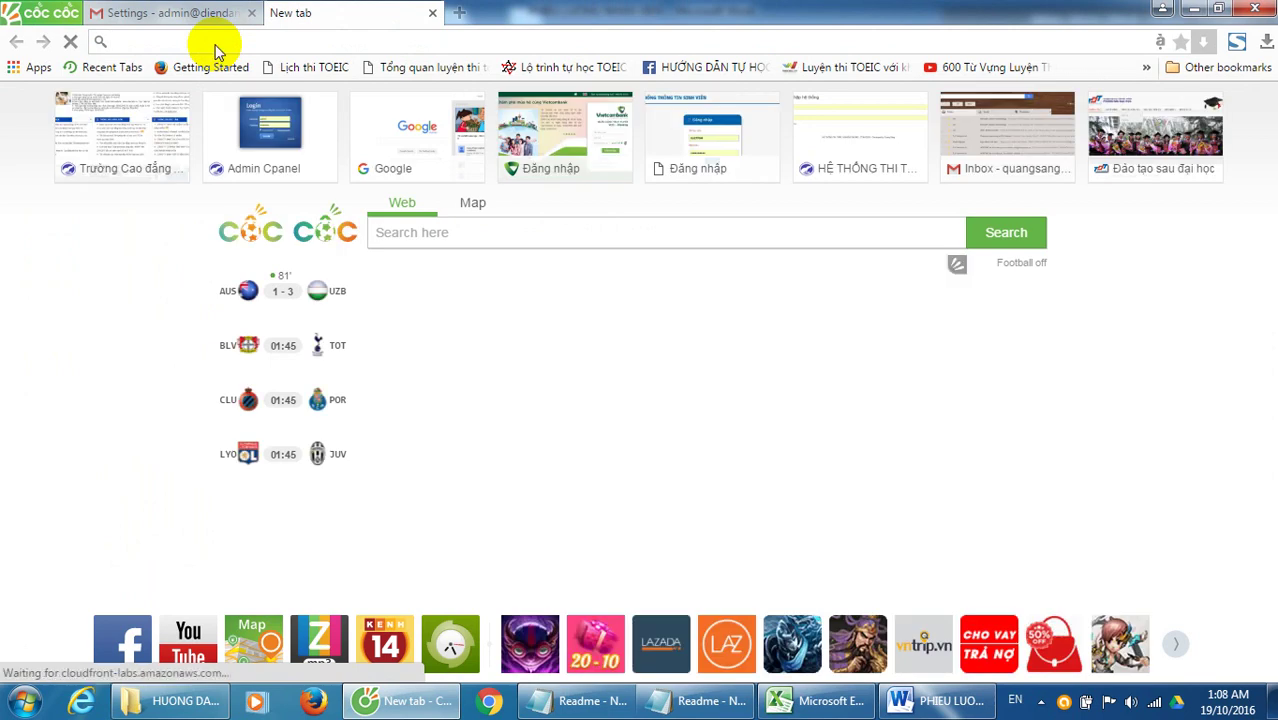
right_click(215, 44)
click(287, 161)
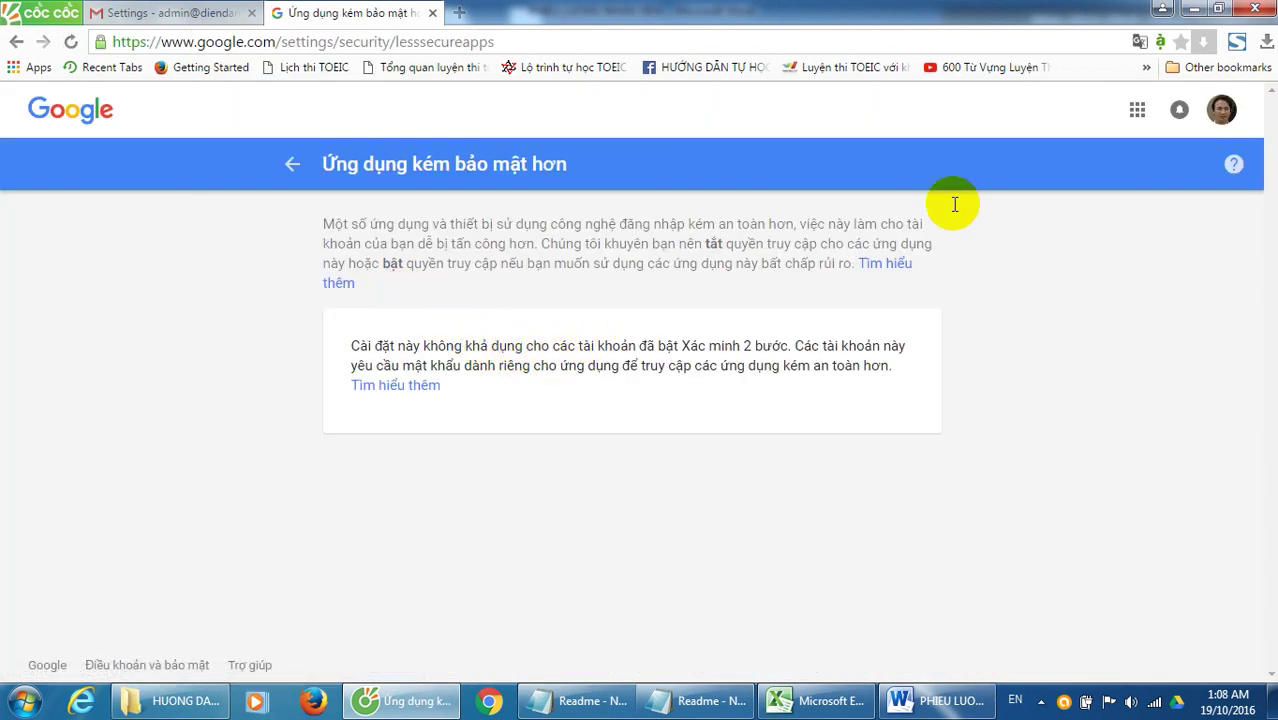
click(1228, 112)
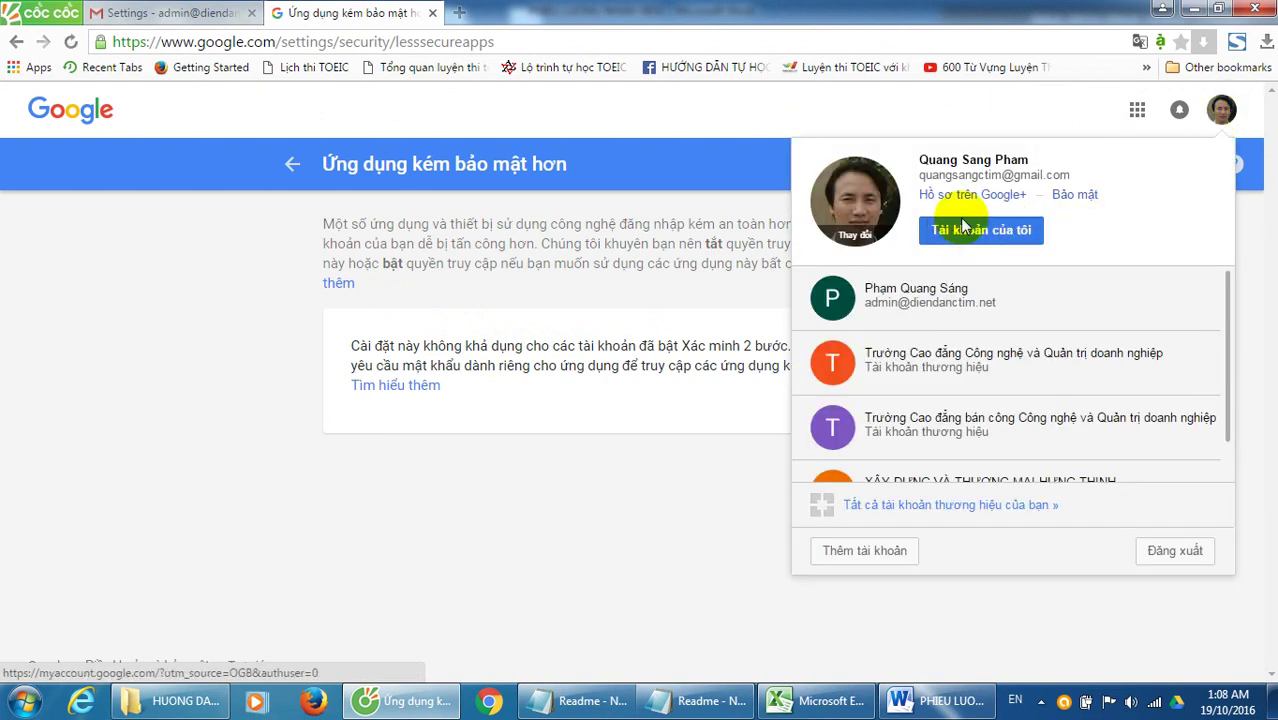
click(921, 300)
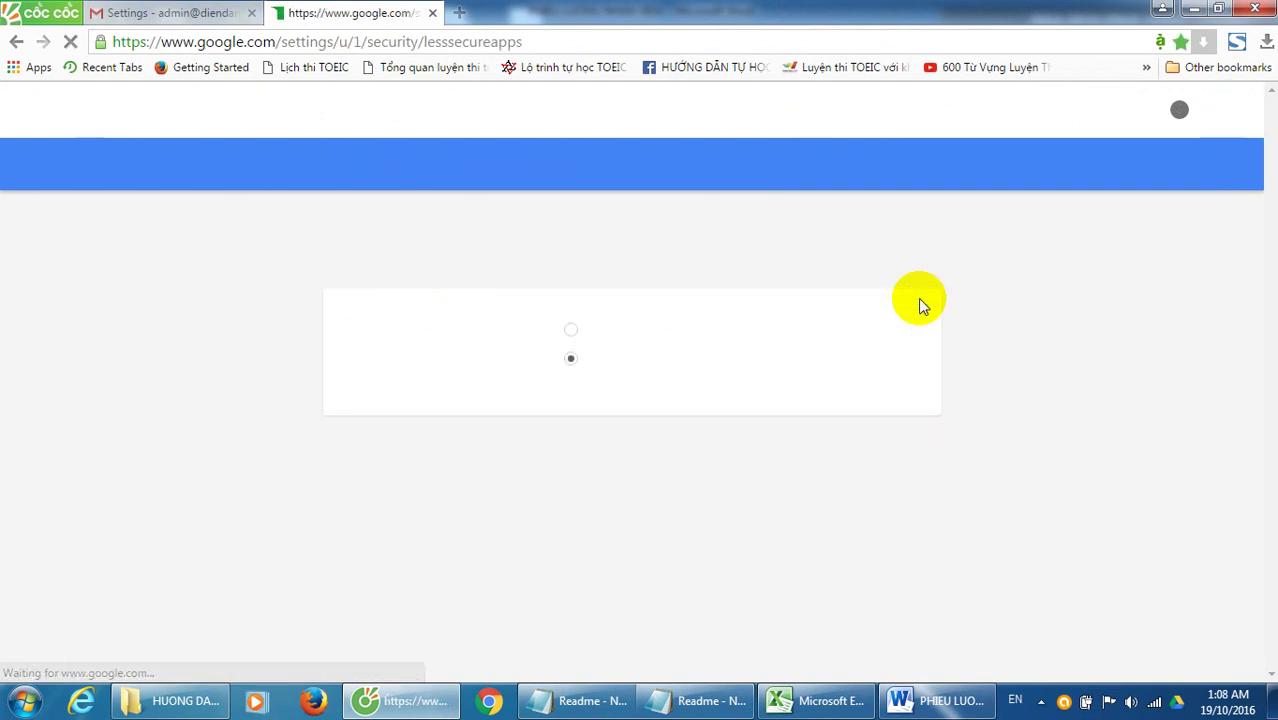
Step: Select the 'Truy cập đối với ứng dụng kém bảo mật hơn' setting label on the page
drag(606, 382, 570, 382)
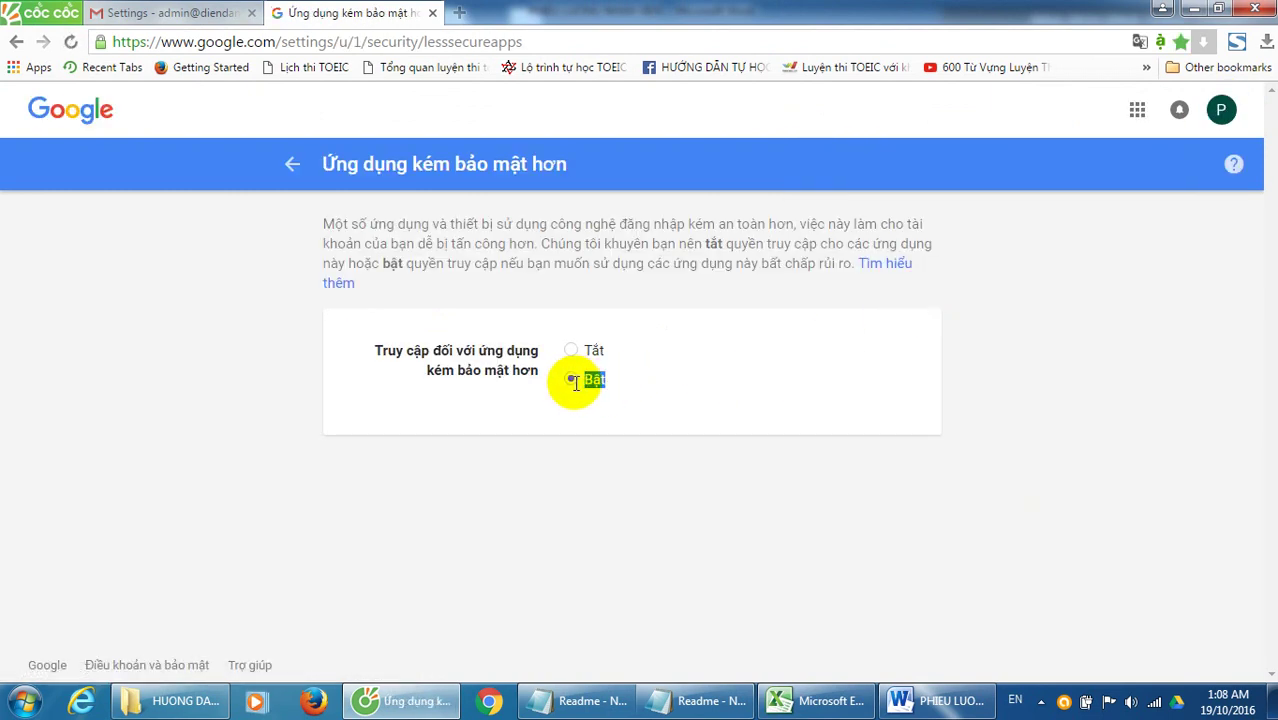
click(684, 385)
click(549, 36)
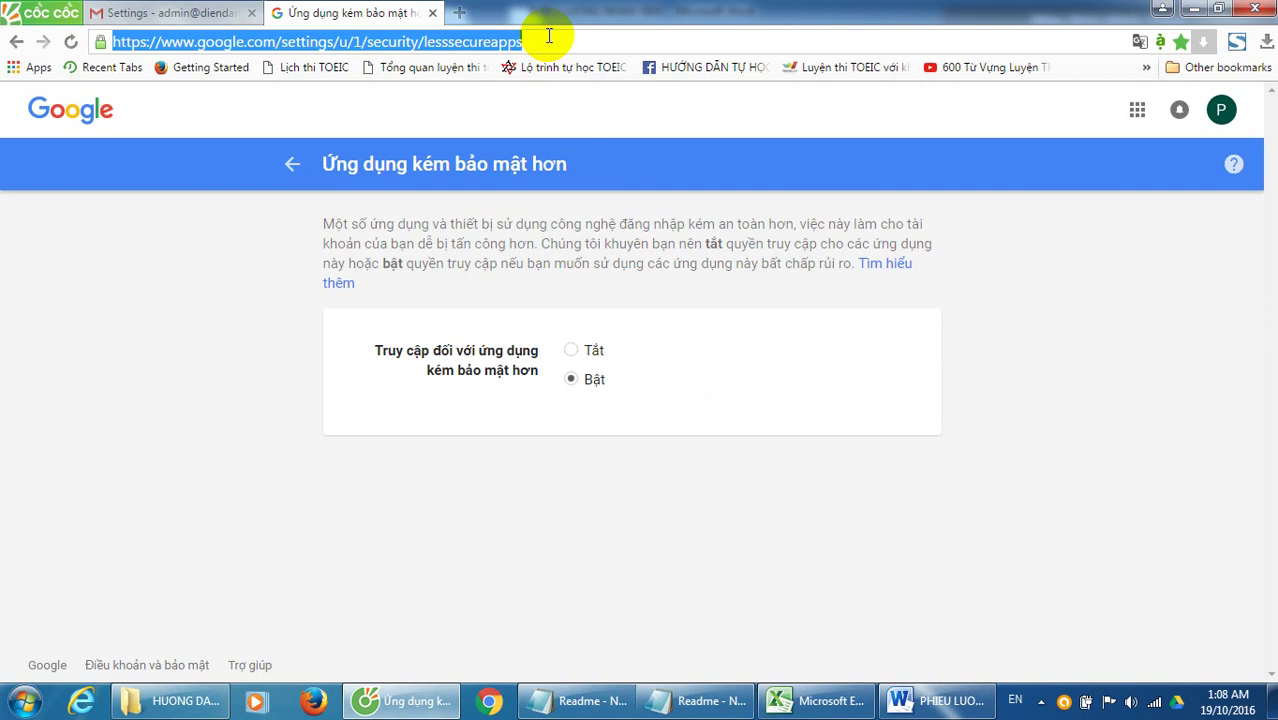
mouse_move(745, 698)
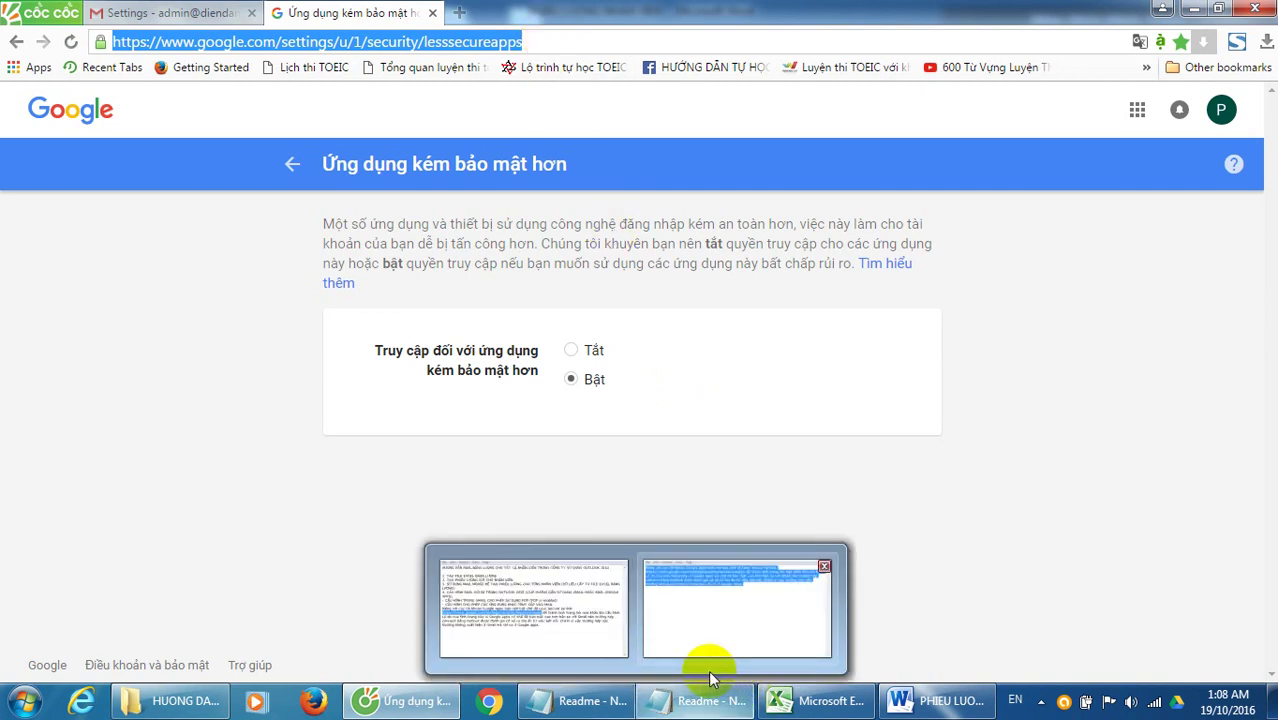
drag(608, 385, 511, 378)
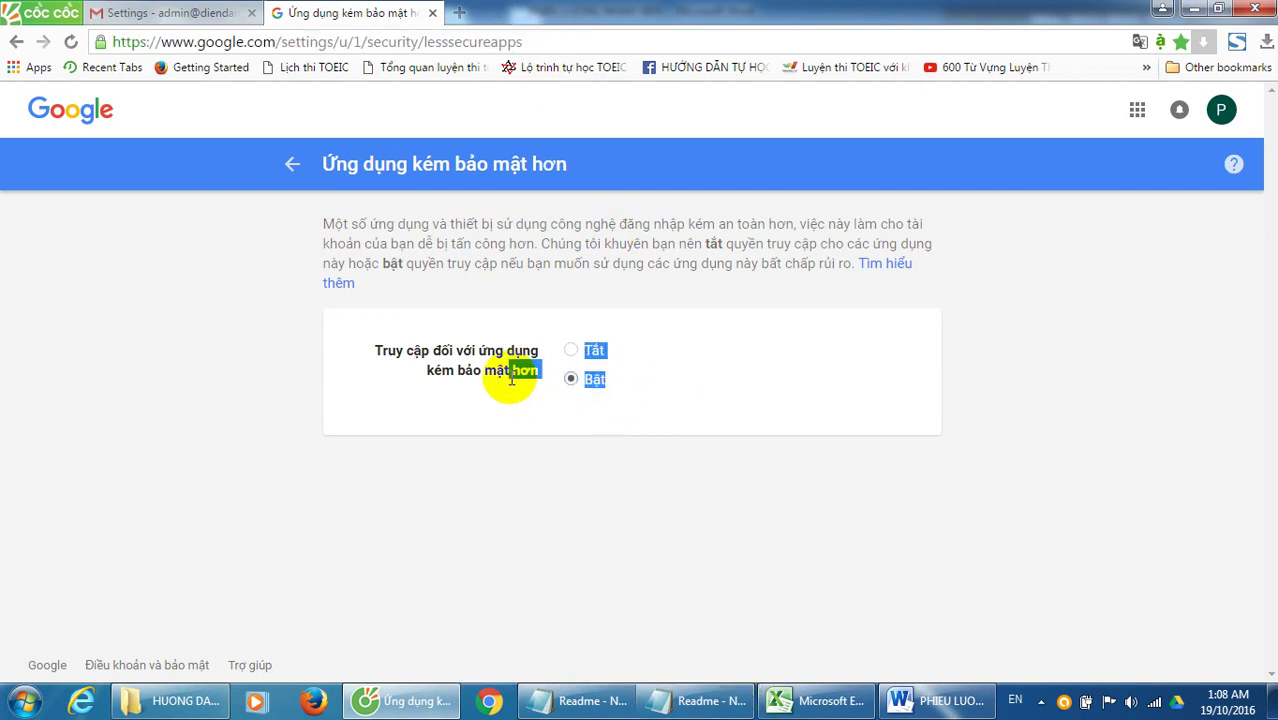
drag(375, 350, 540, 370)
key(ctrl+c)
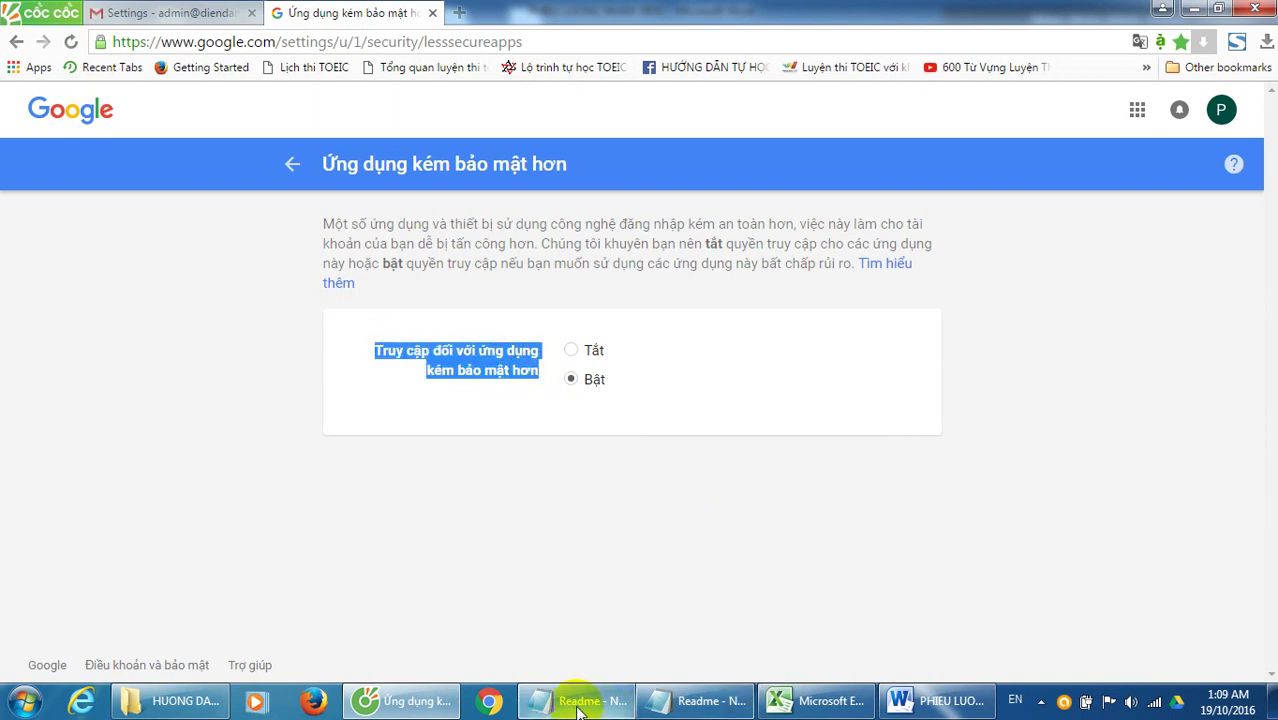
click(585, 700)
Step: Paste the setting label after '--->' in the notes and add '(chọn Bật)'
click(612, 410)
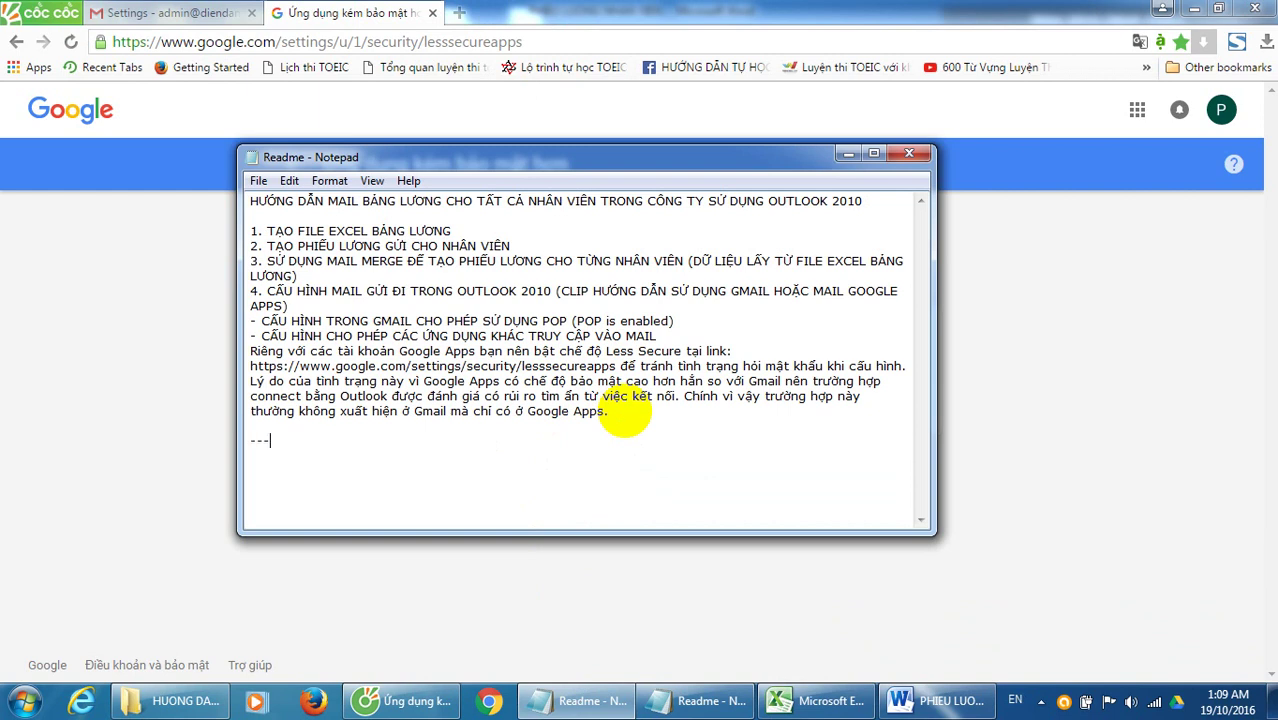
text(>)
key(ctrl+v)
text(()
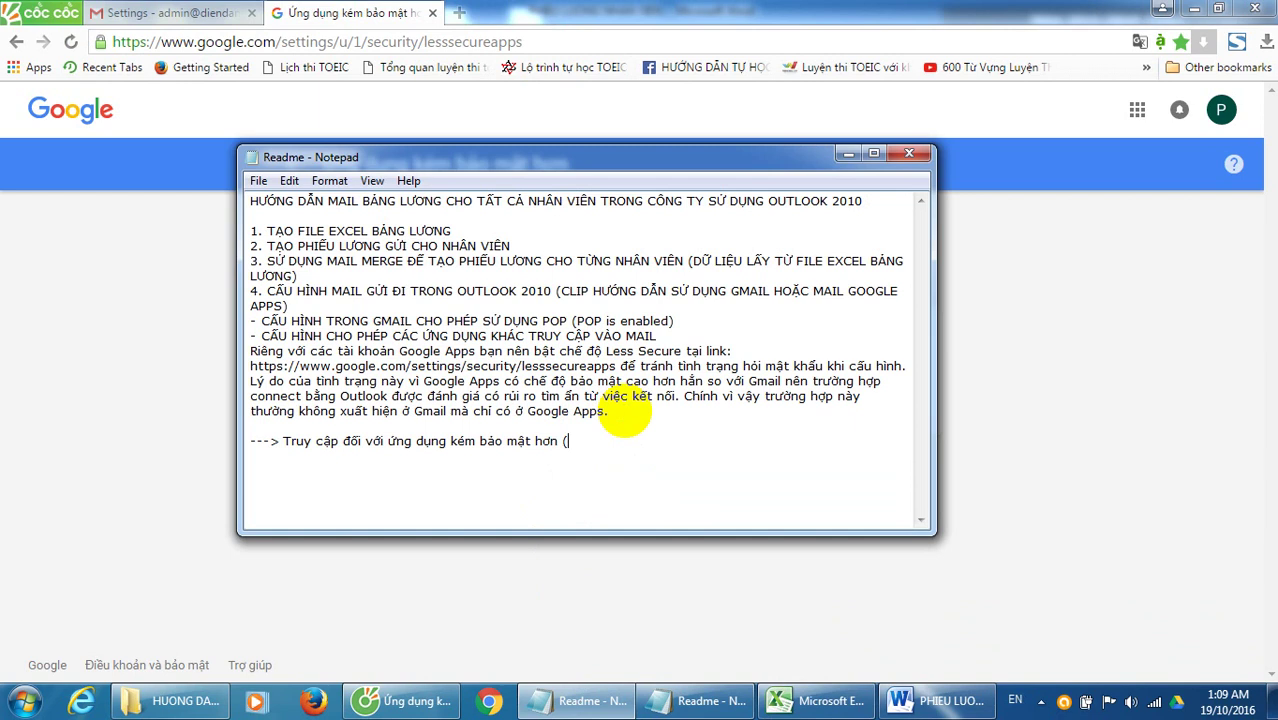
text(b)
text(B)
text(atj)
text())
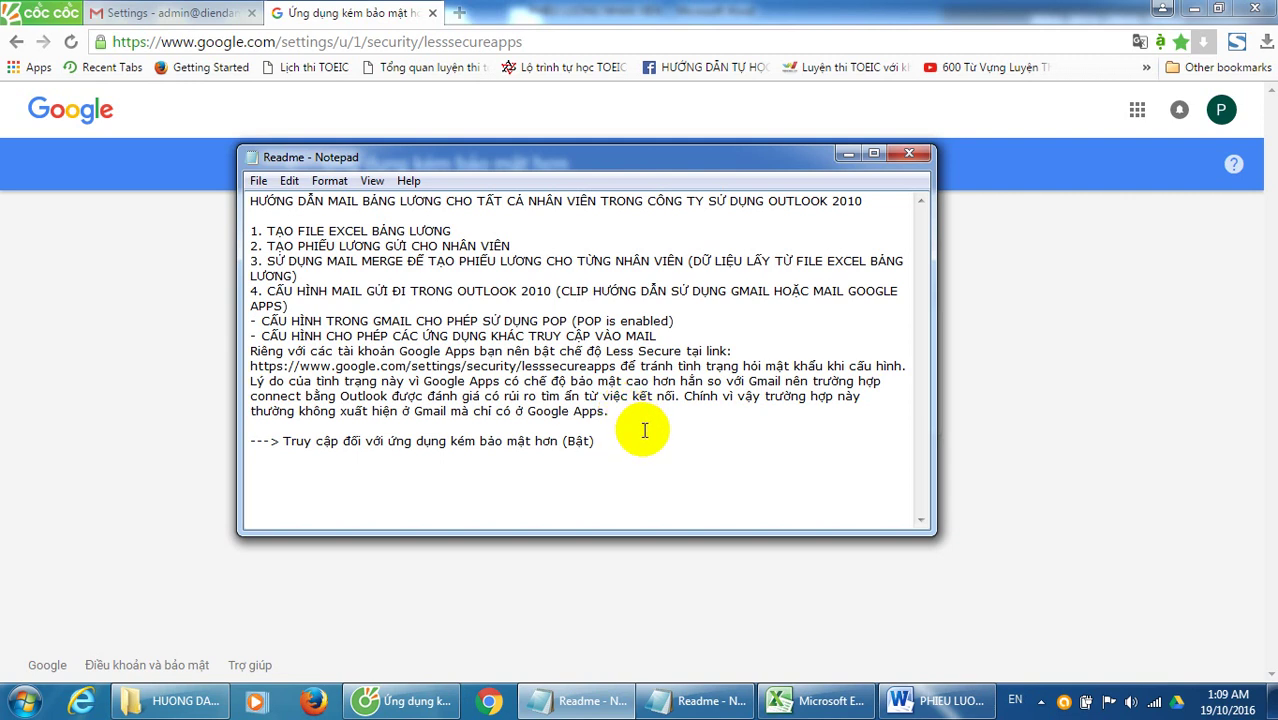
click(567, 443)
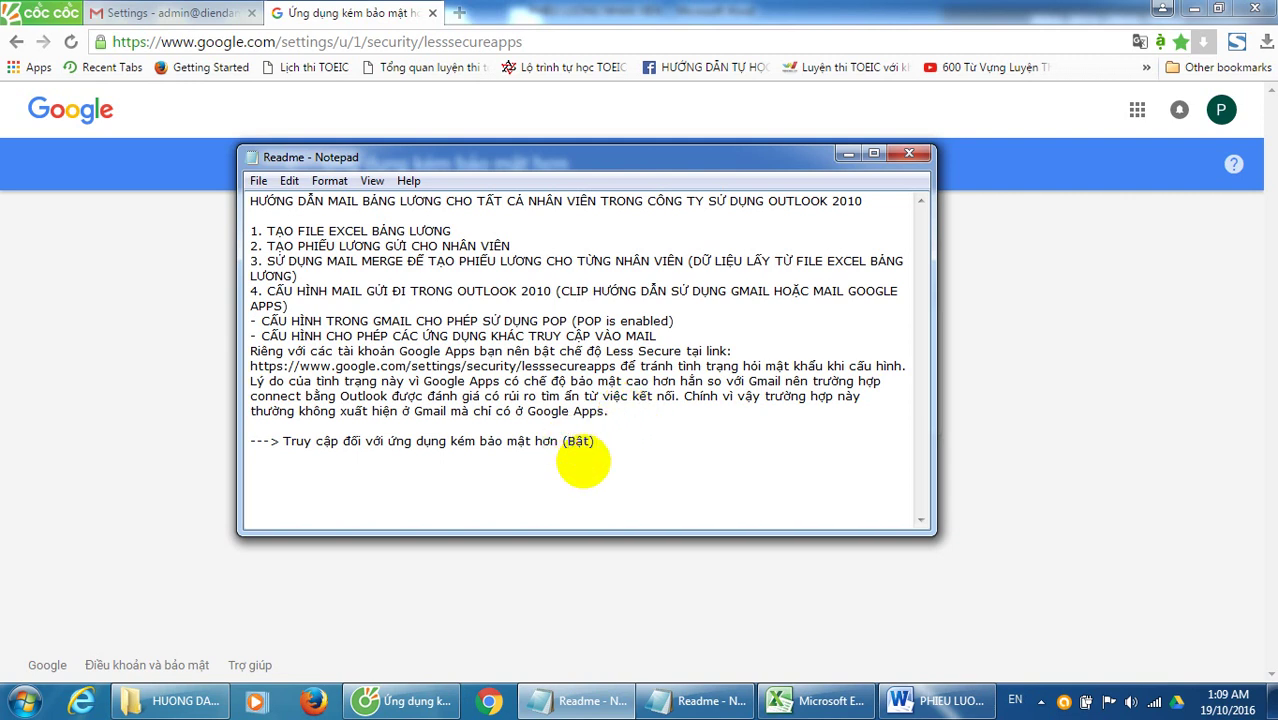
text(chọn)
click(648, 443)
Step: Turn on access for less secure apps on the Google Account page
click(420, 705)
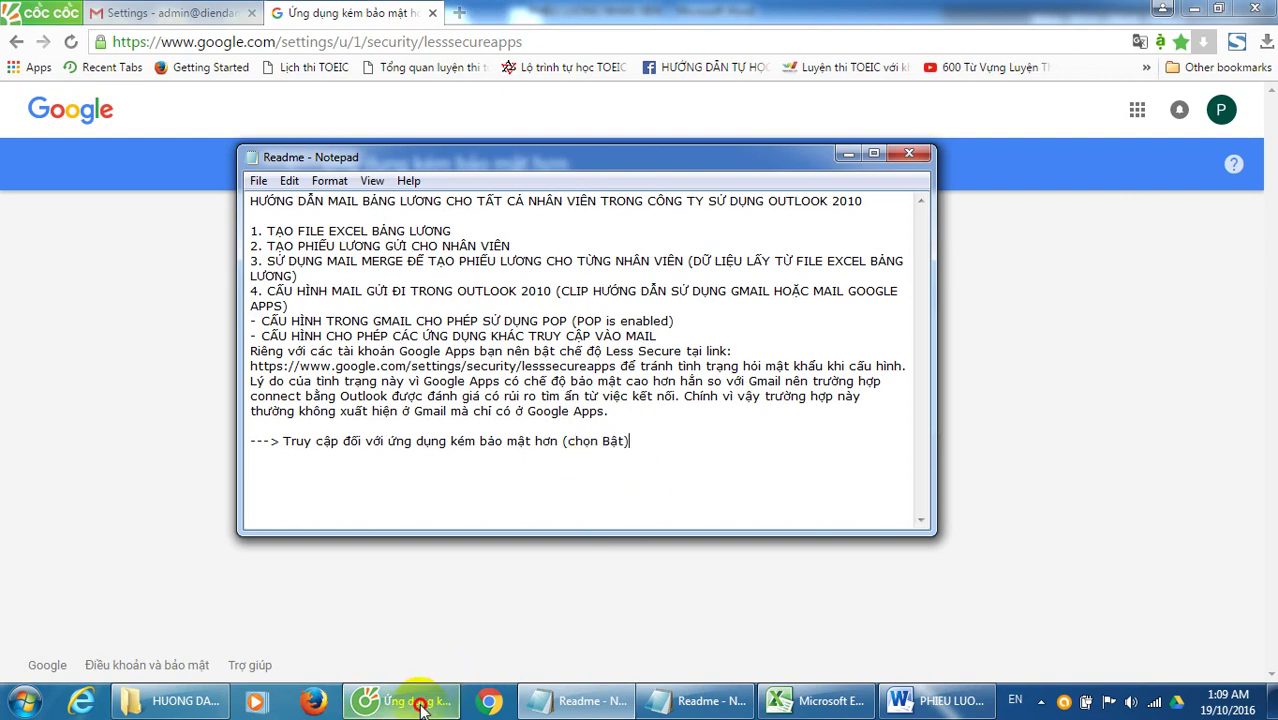
click(582, 380)
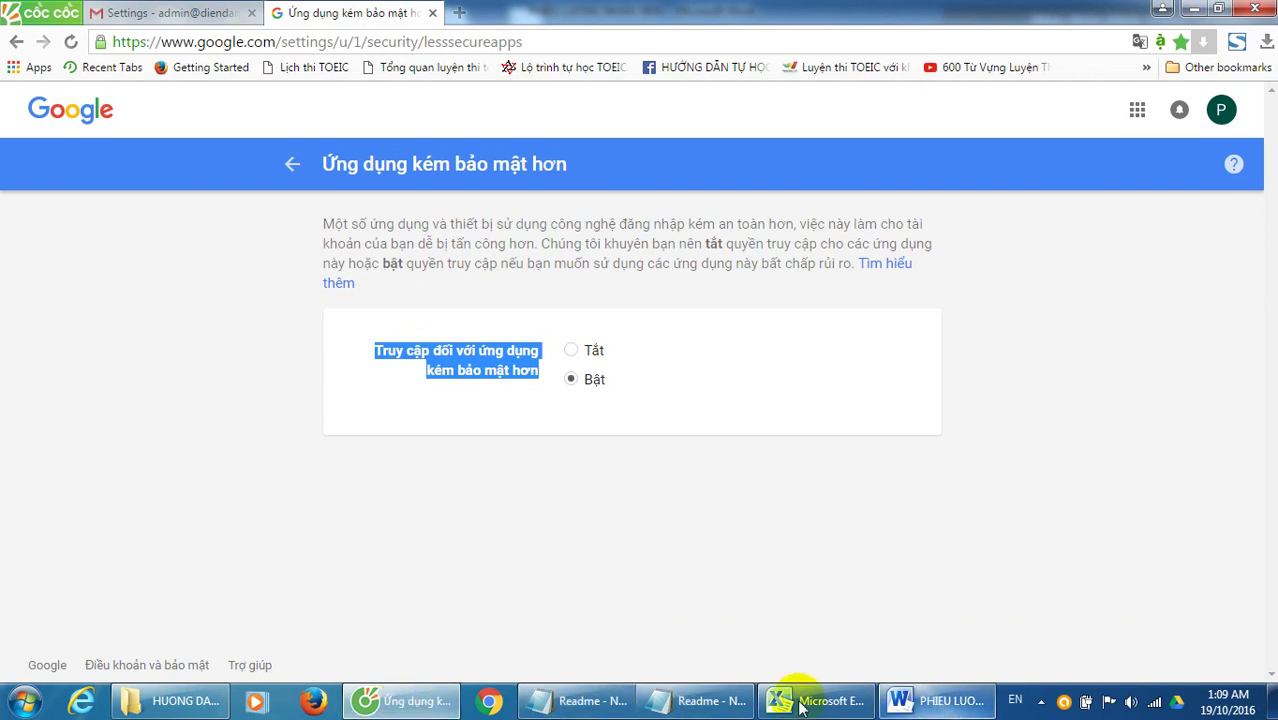
click(585, 701)
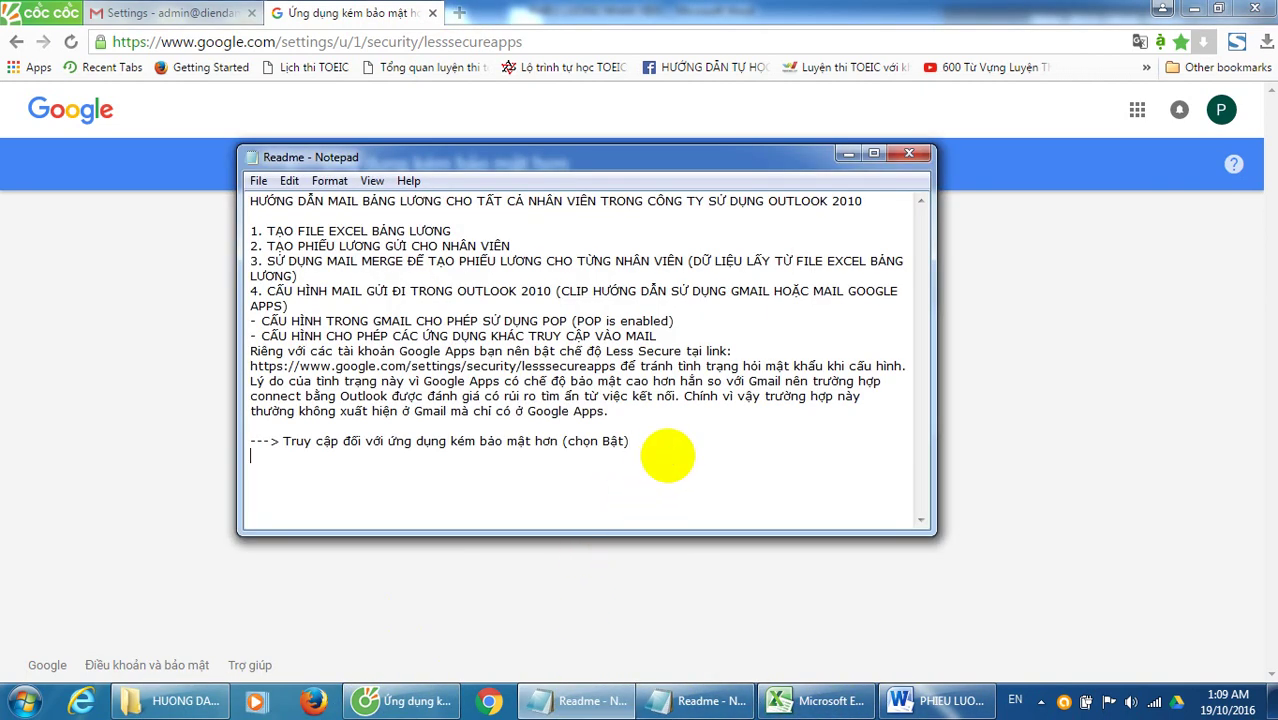
Step: Start the next note line '- ADD TÀI KHOẢN GỬI MAIL TRONG OUTLOOK 2010'
text(5.)
text(c)
key(BackSpace)
text(- CẤ)
text(U)
key(BackSpace)
key(BackSpace)
key(BackSpace)
text(AD)
text(D )
text(TA)
text(KHAO)
text(NR)
text(GỬI)
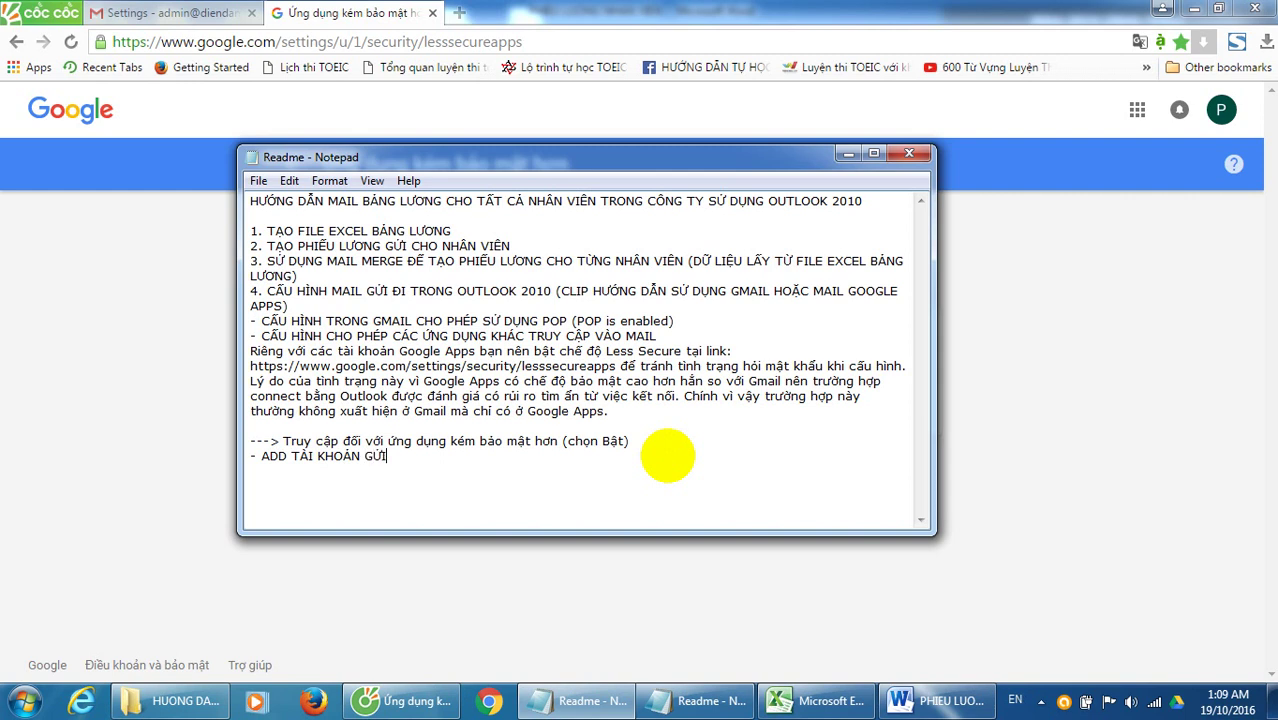
text( MAIL TRONG)
text( OUTL)
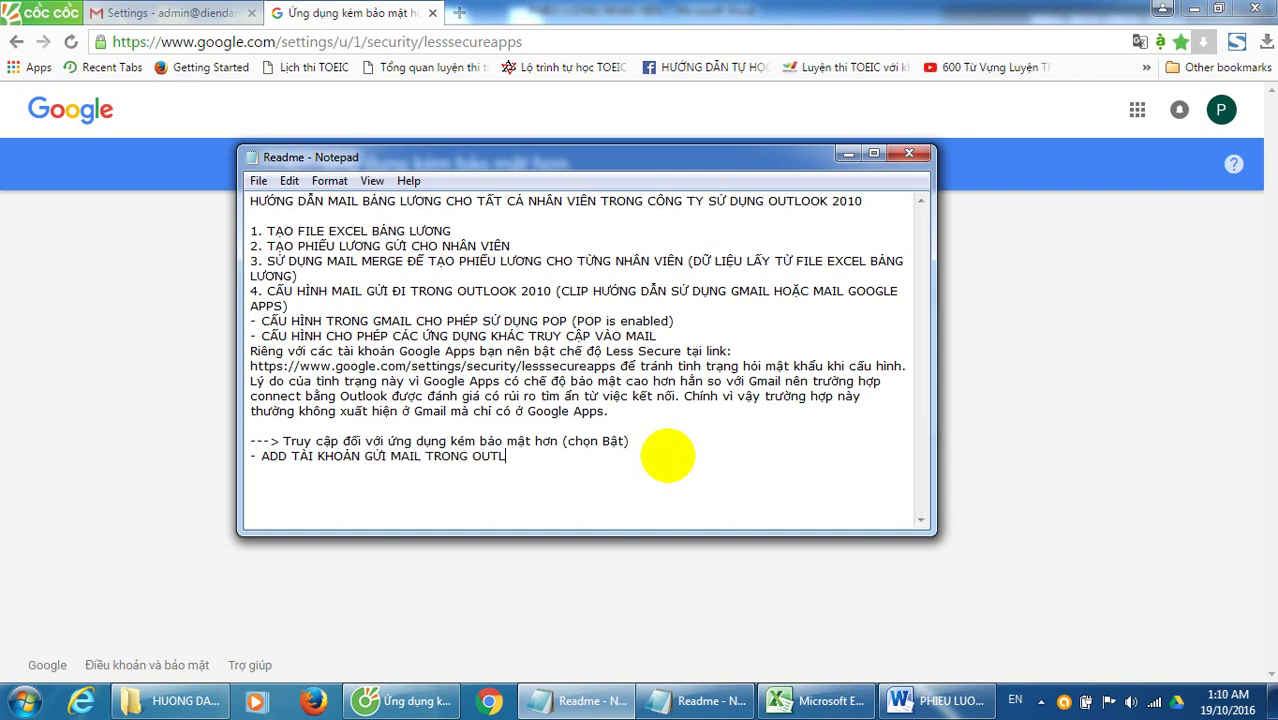
text(OOK 2010)
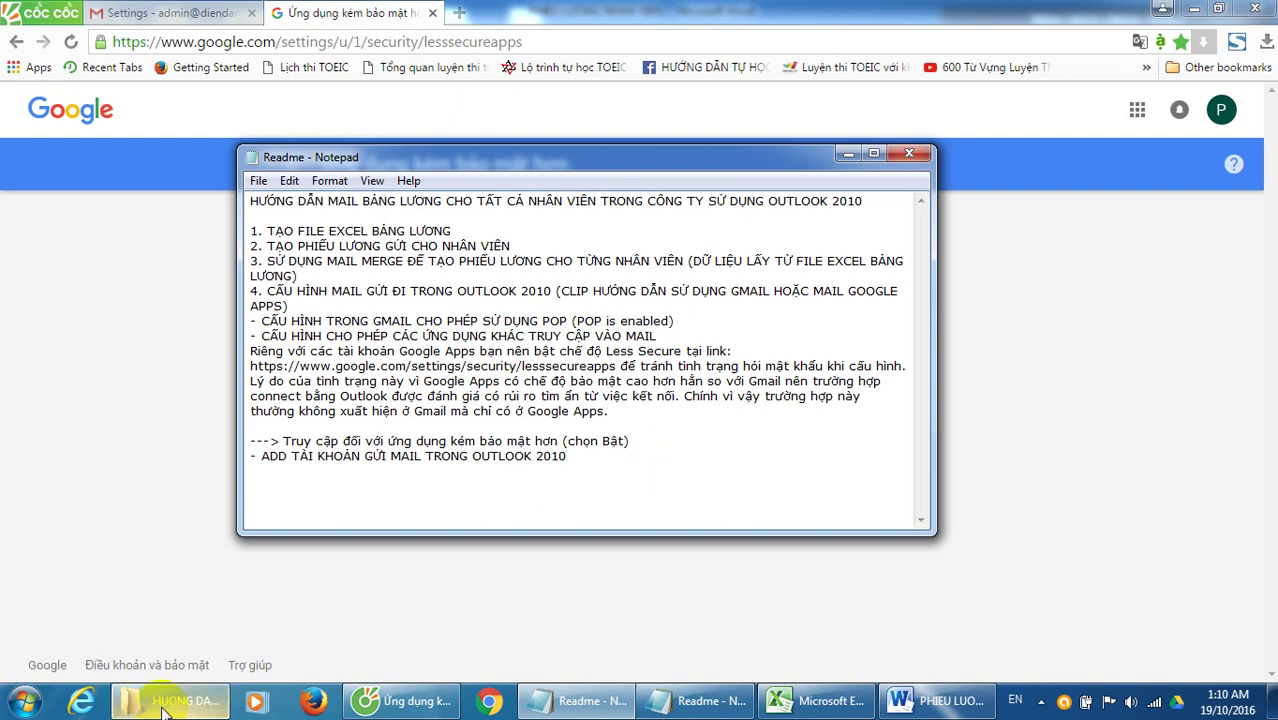
Step: Launch Microsoft Outlook 2010 from All Programs > Microsoft Office
click(24, 704)
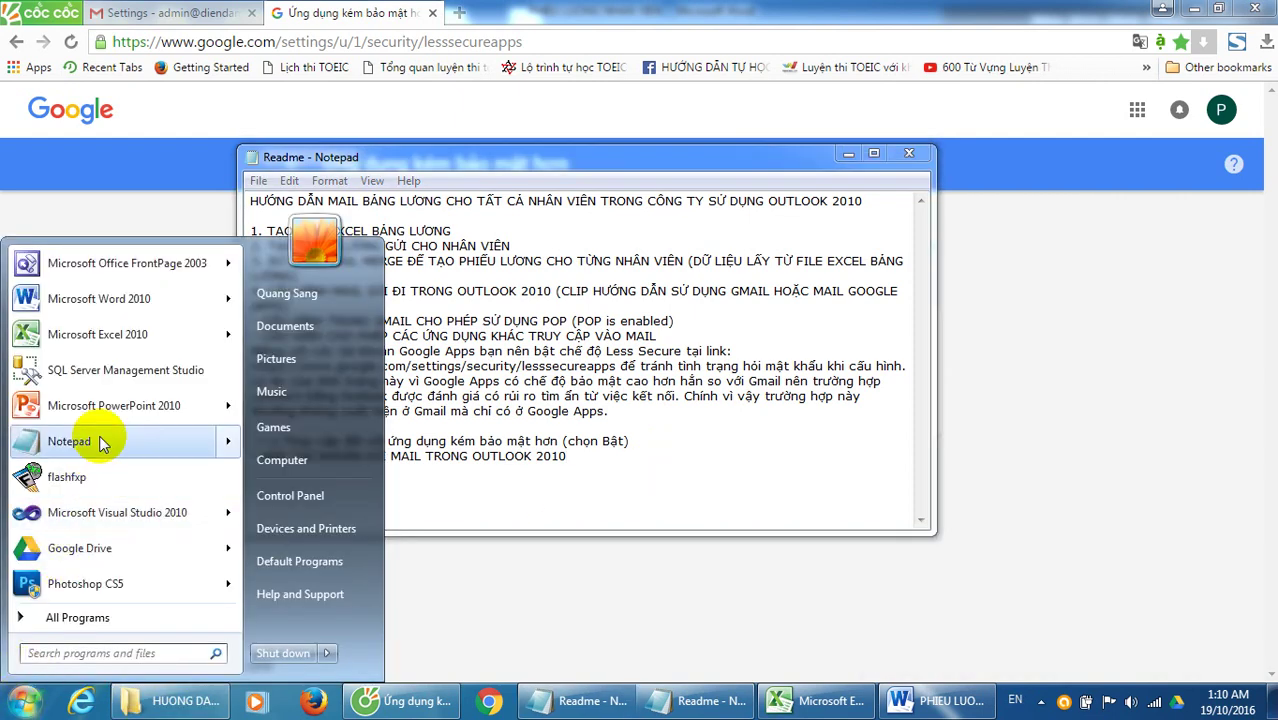
mouse_move(106, 405)
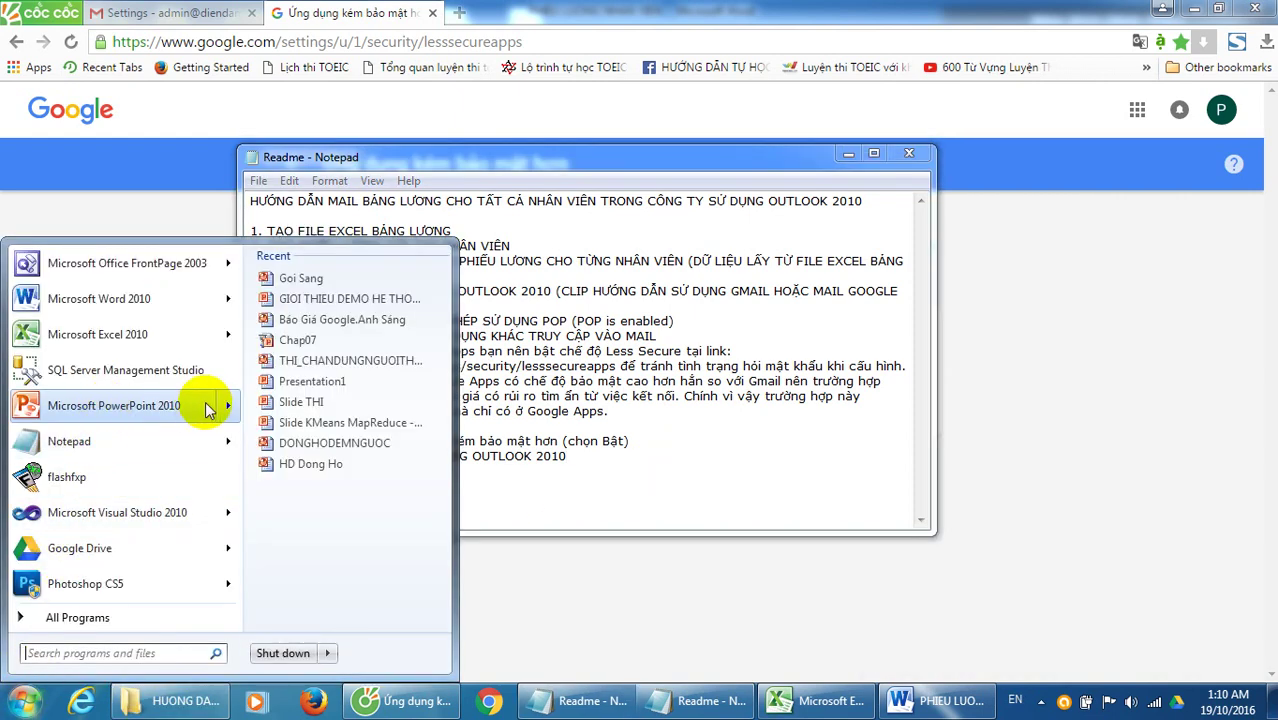
click(74, 615)
click(136, 256)
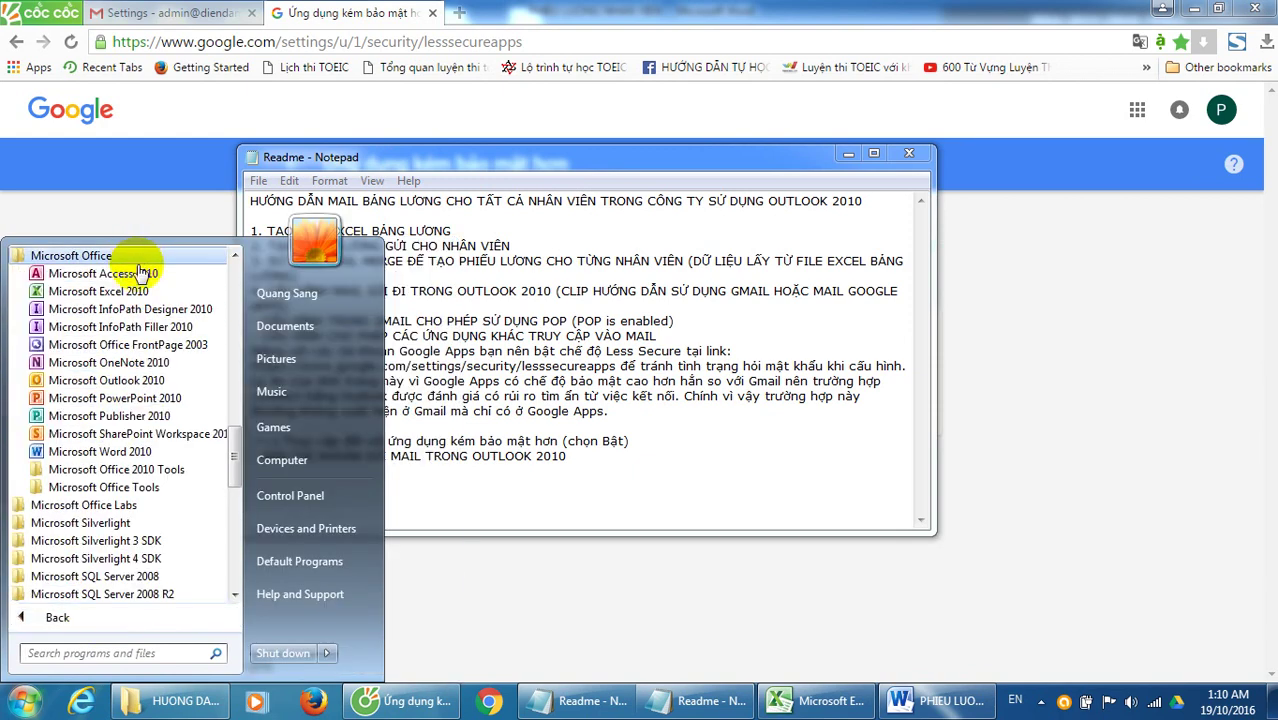
click(118, 380)
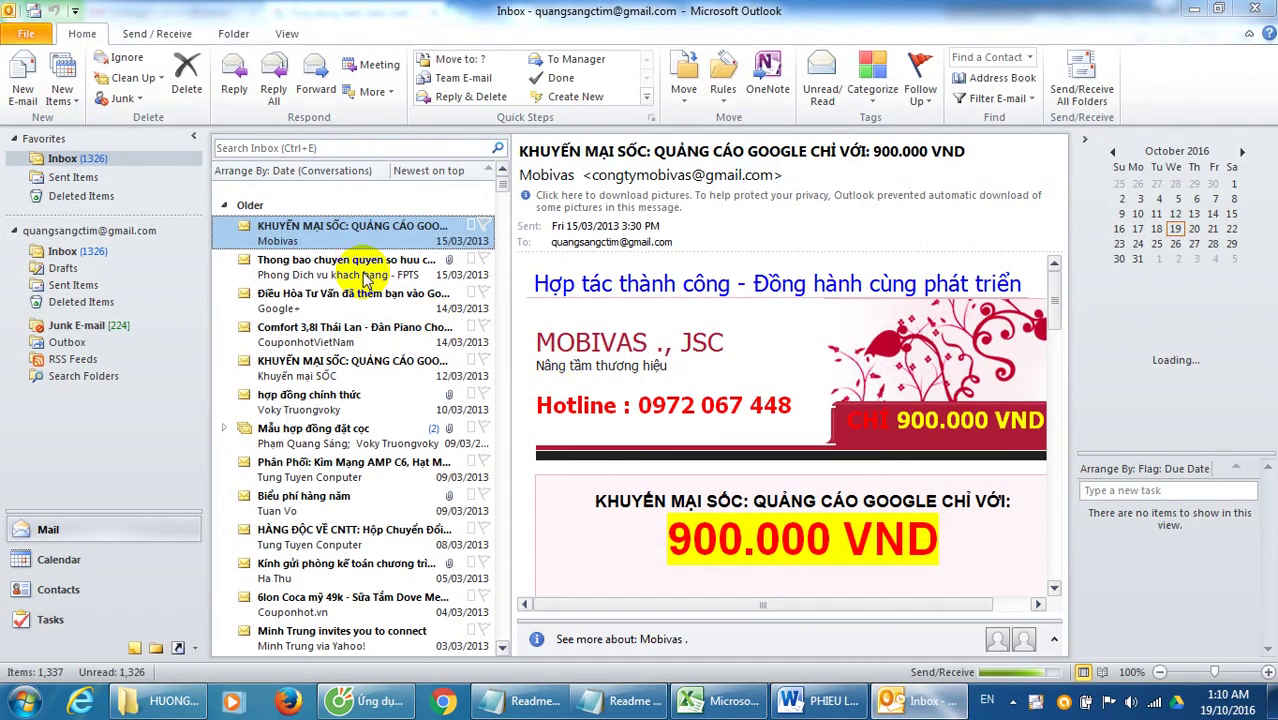
Step: Start adding a new Internet E-mail account with manually configured server settings
click(27, 34)
click(255, 250)
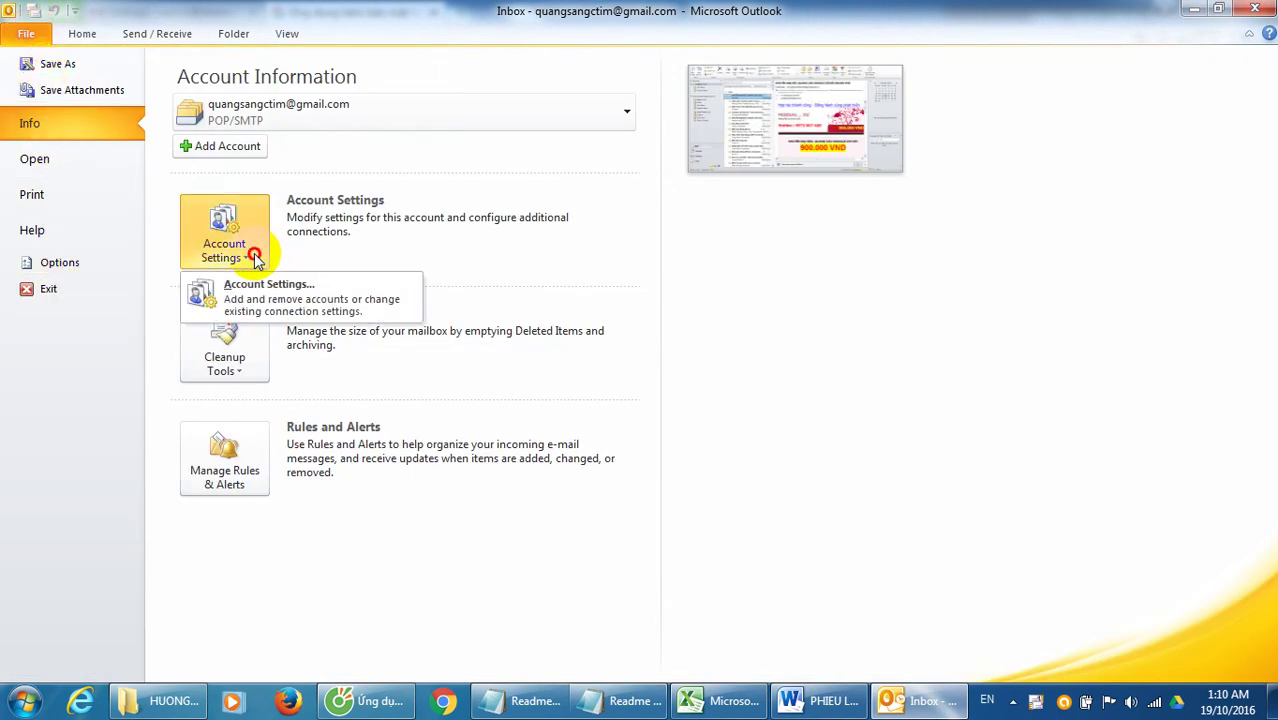
click(262, 290)
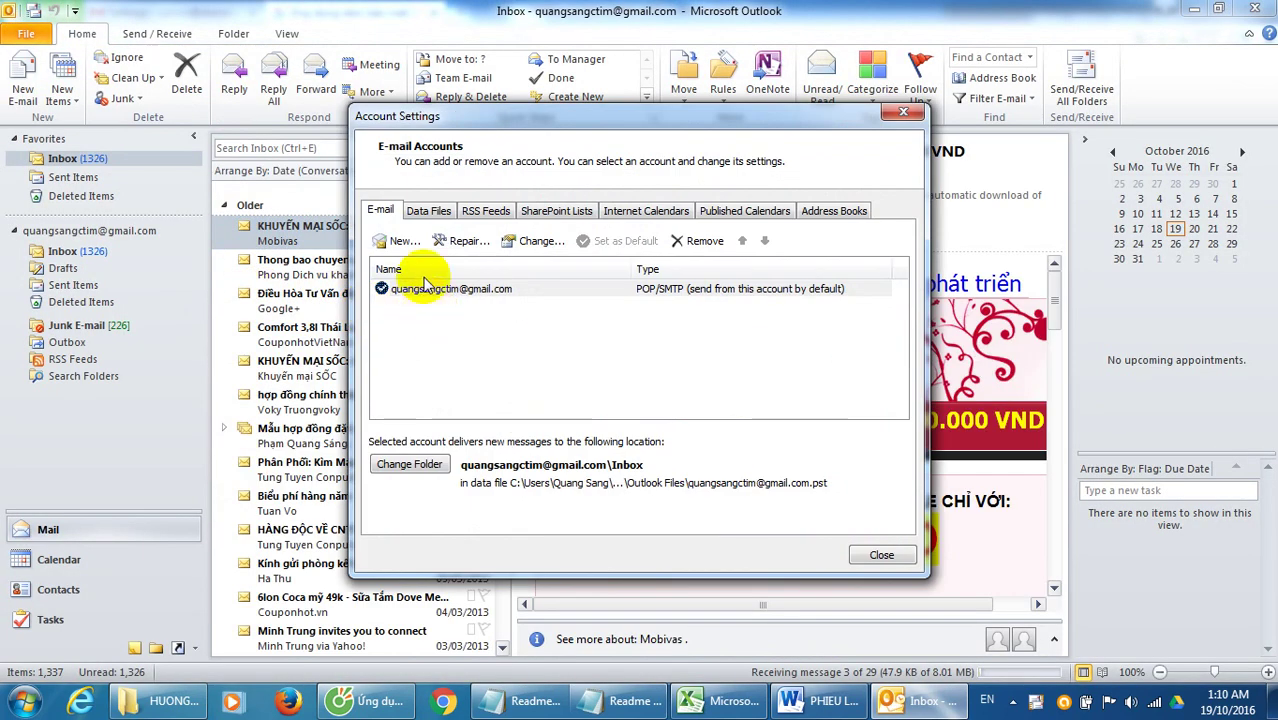
click(400, 241)
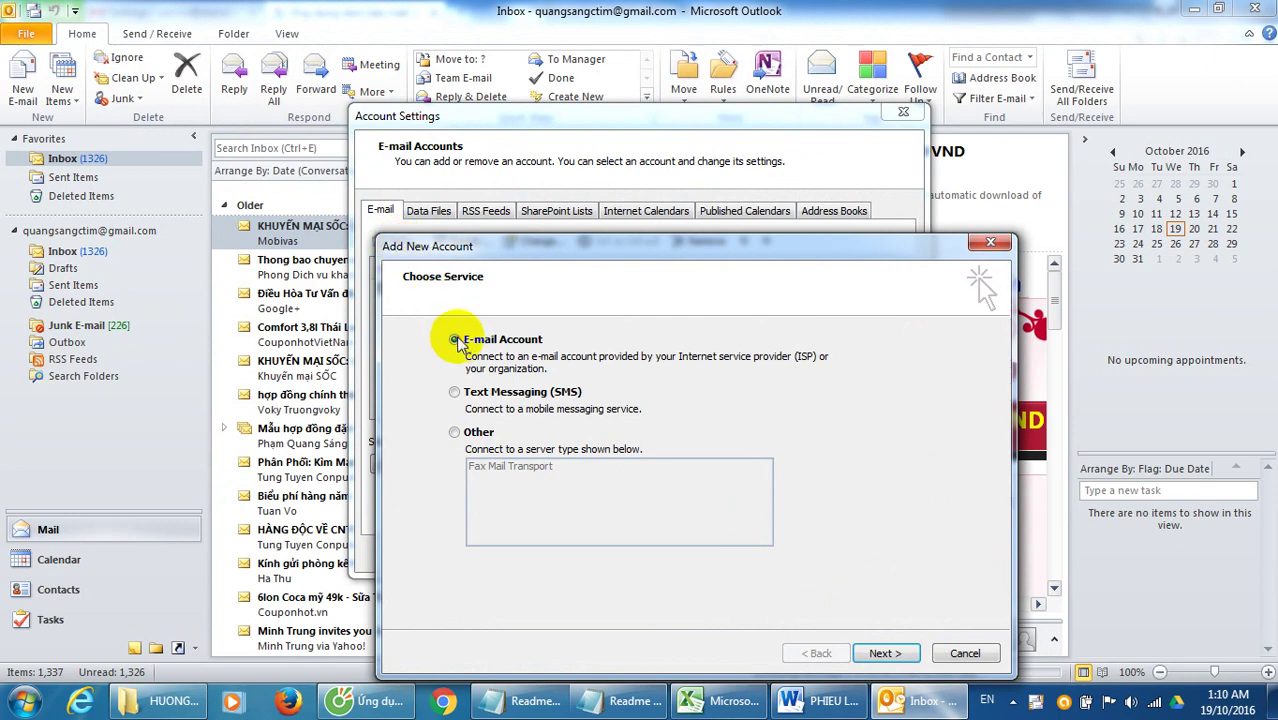
click(866, 652)
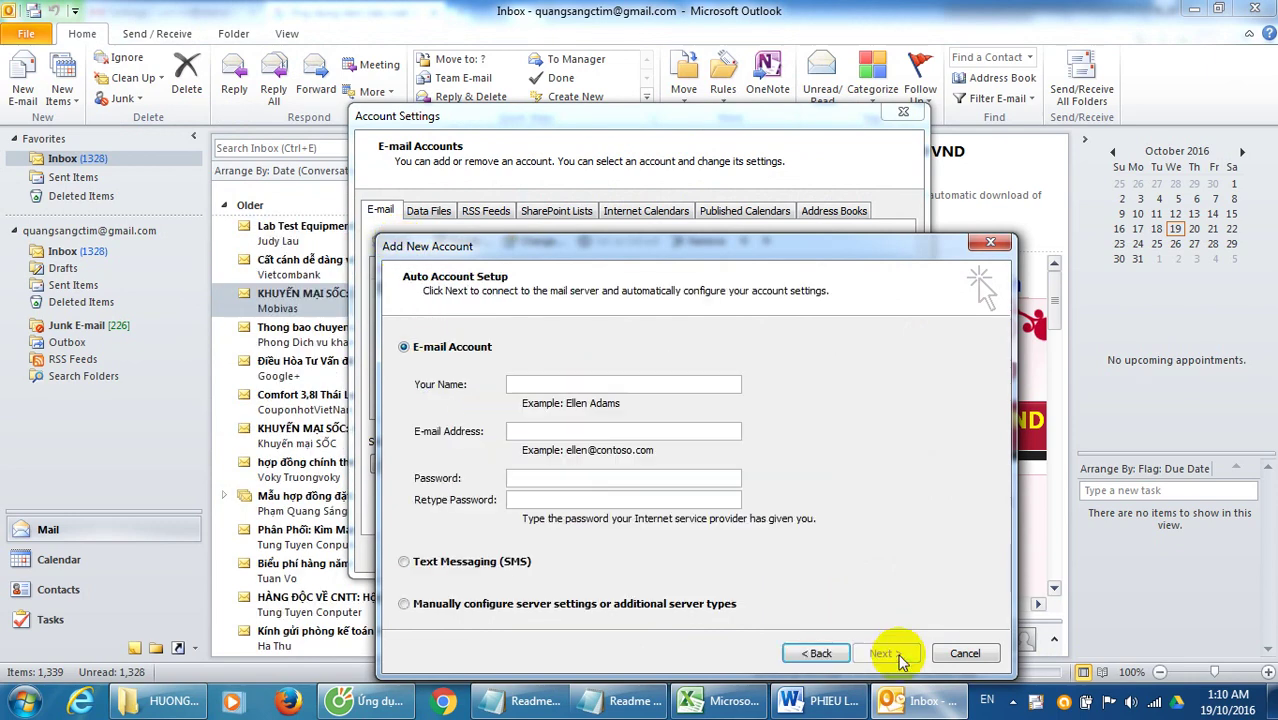
click(470, 602)
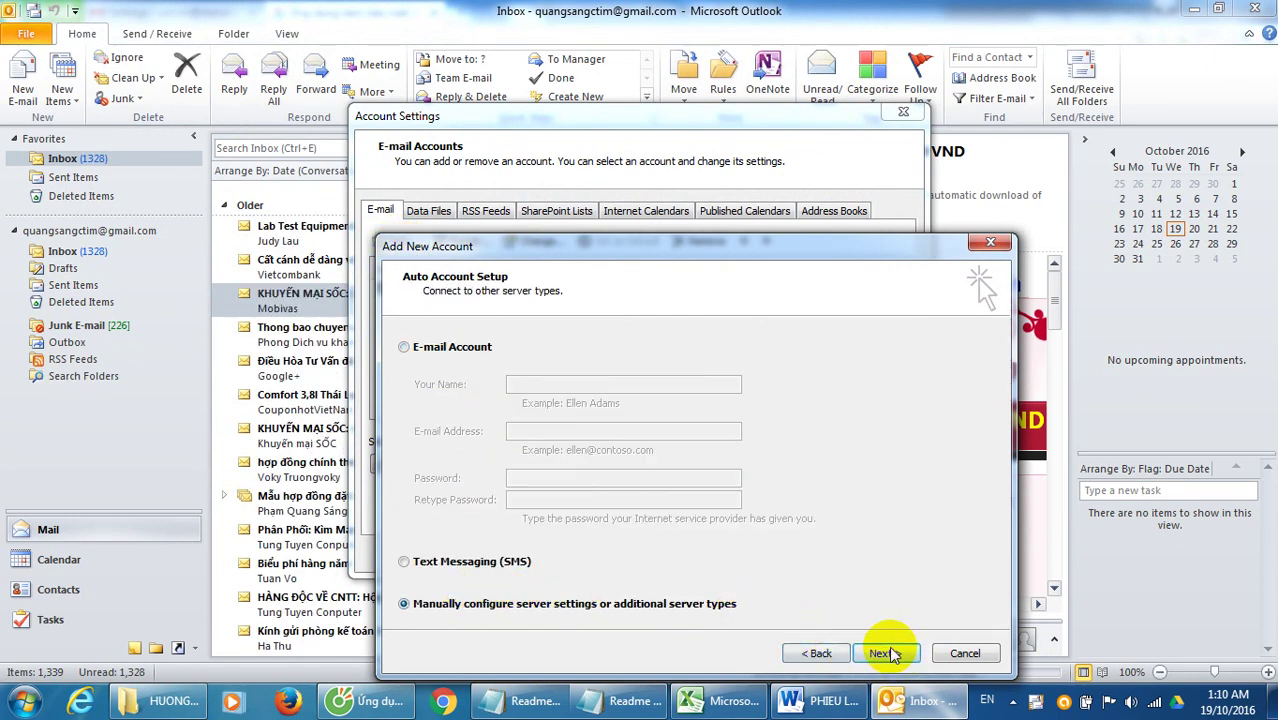
click(884, 652)
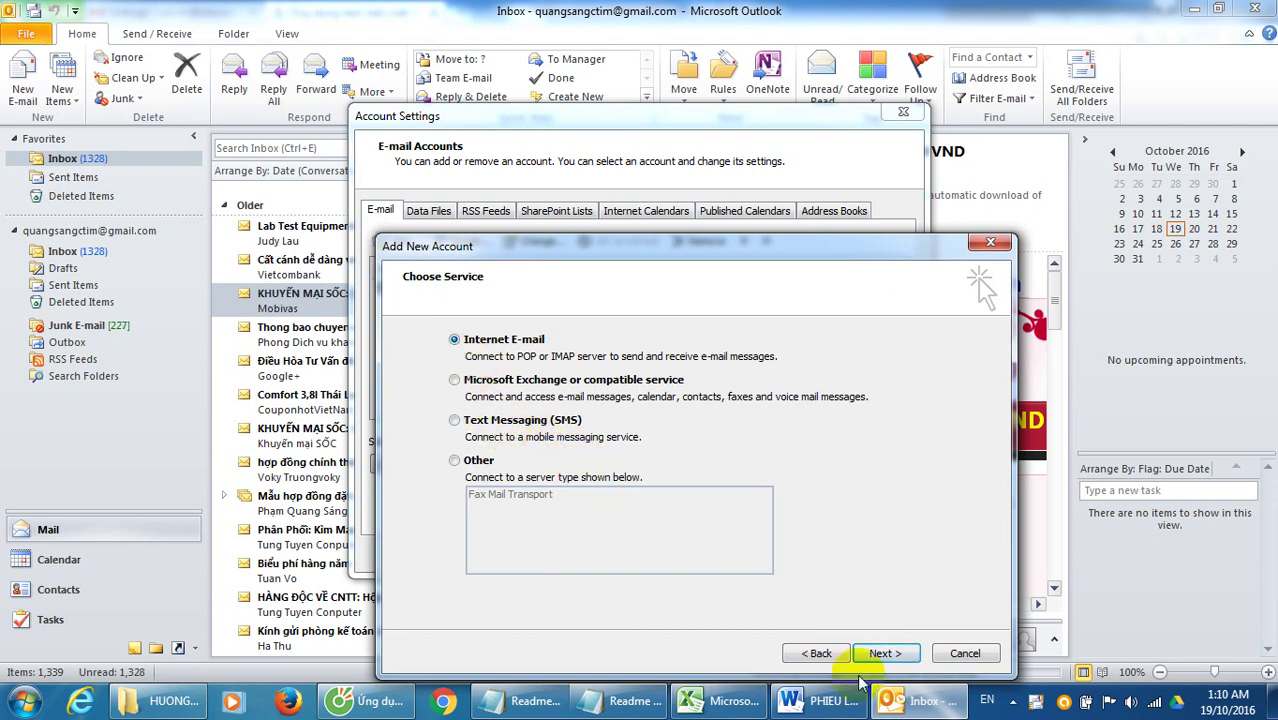
click(884, 653)
Step: Enter the display name, e-mail address, incoming server pop.gmail.com and outgoing smtp.gmail.com
click(567, 366)
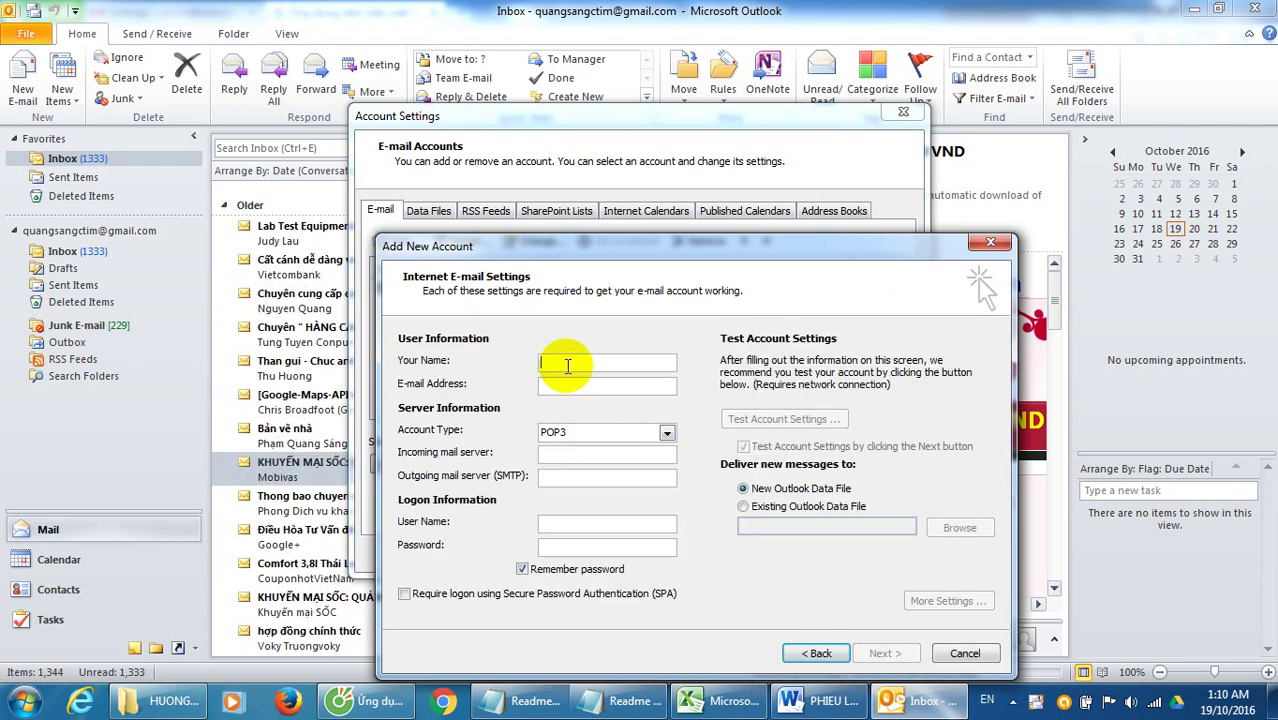
text(QuangSan)
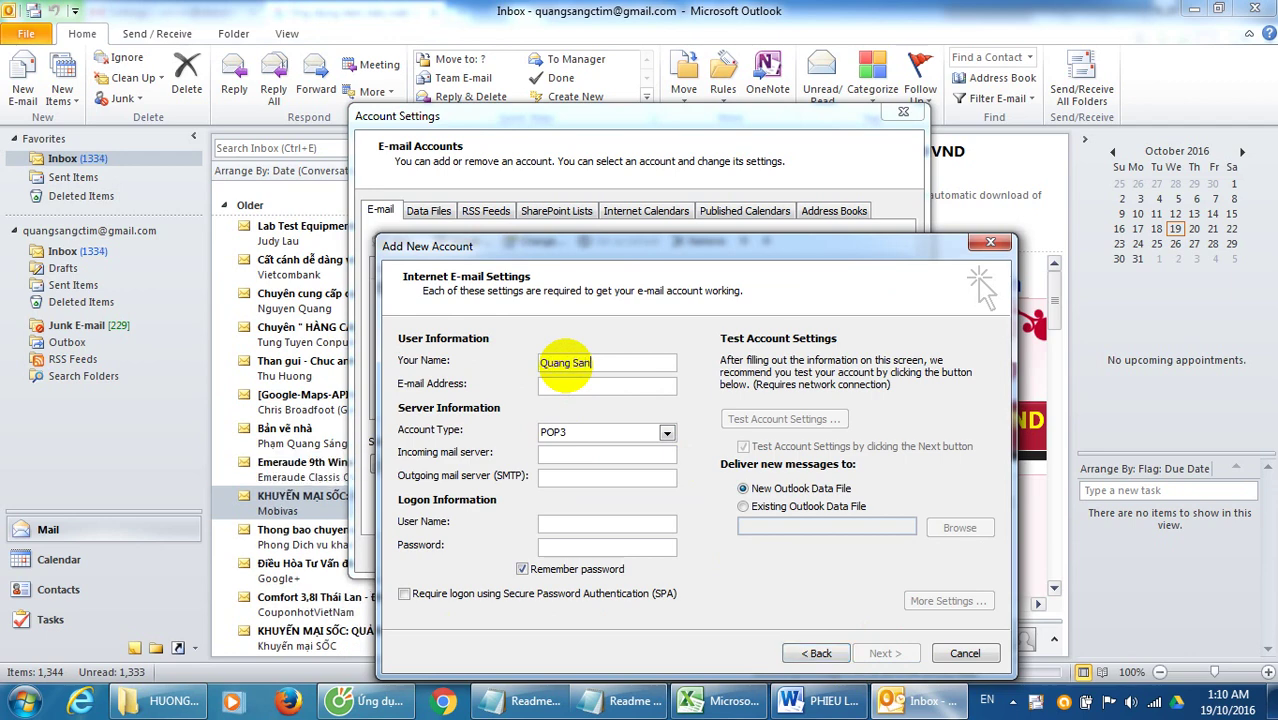
click(565, 387)
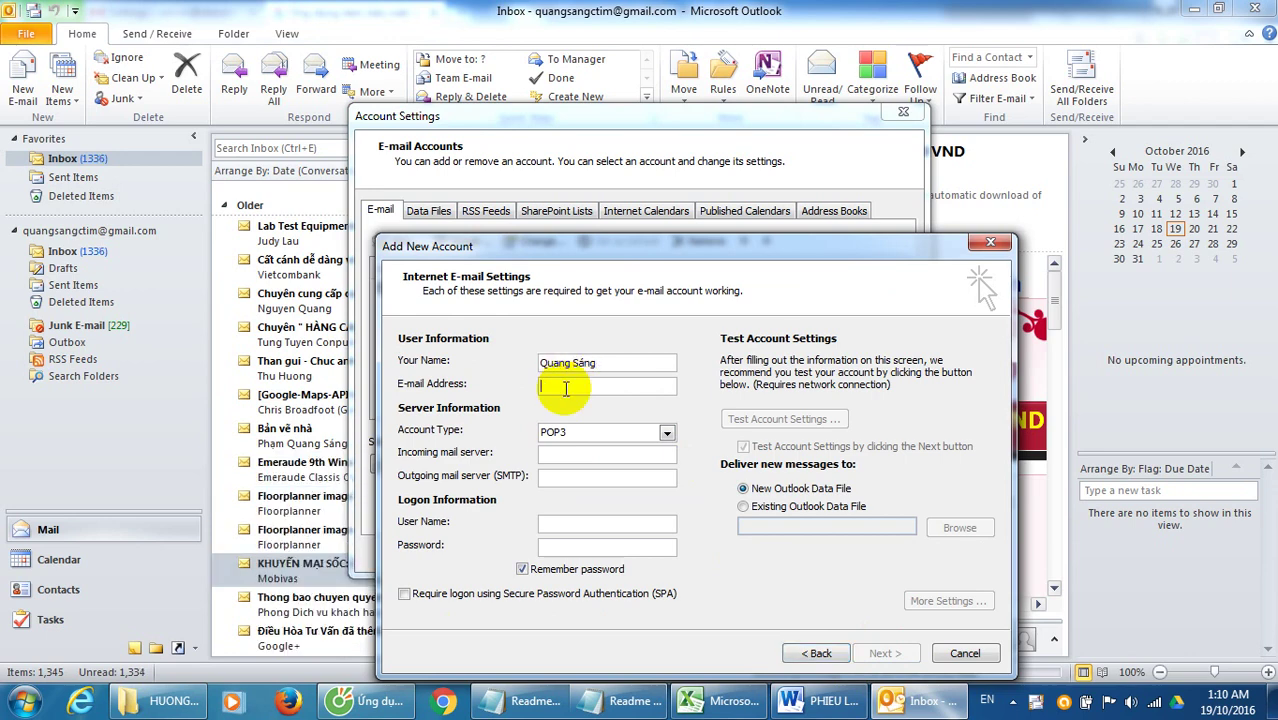
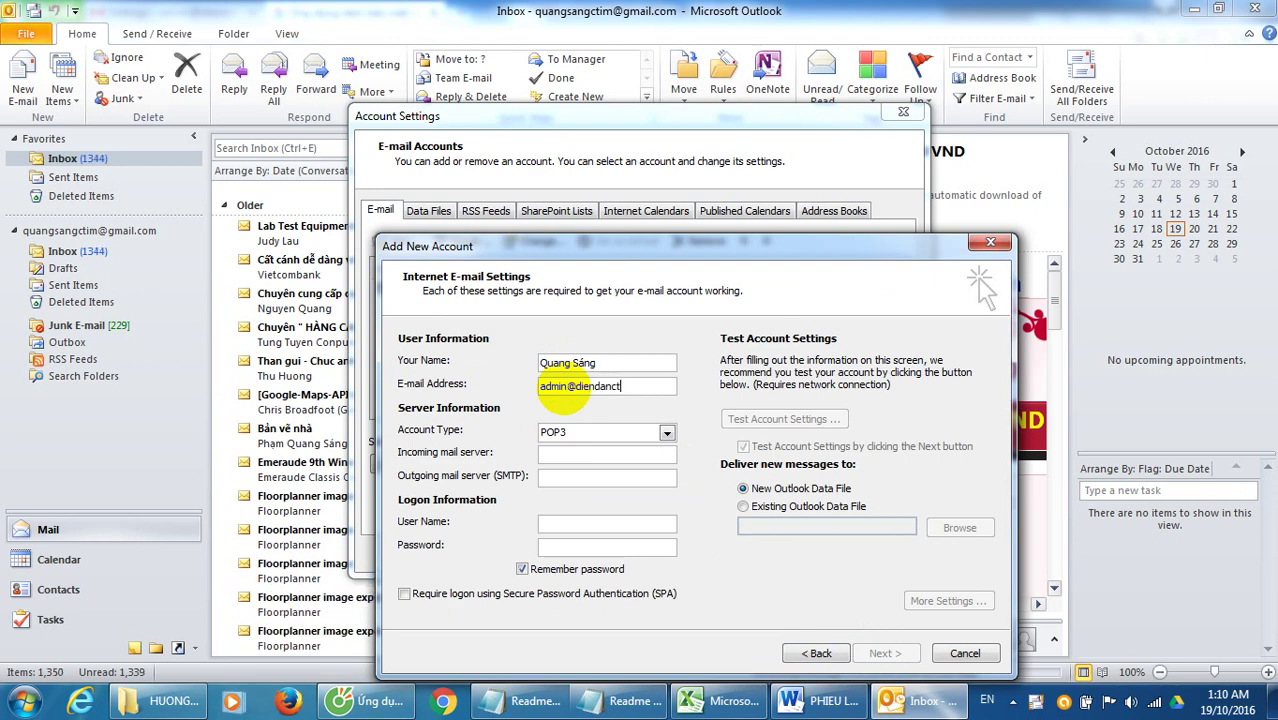
click(565, 453)
text(pop.gm)
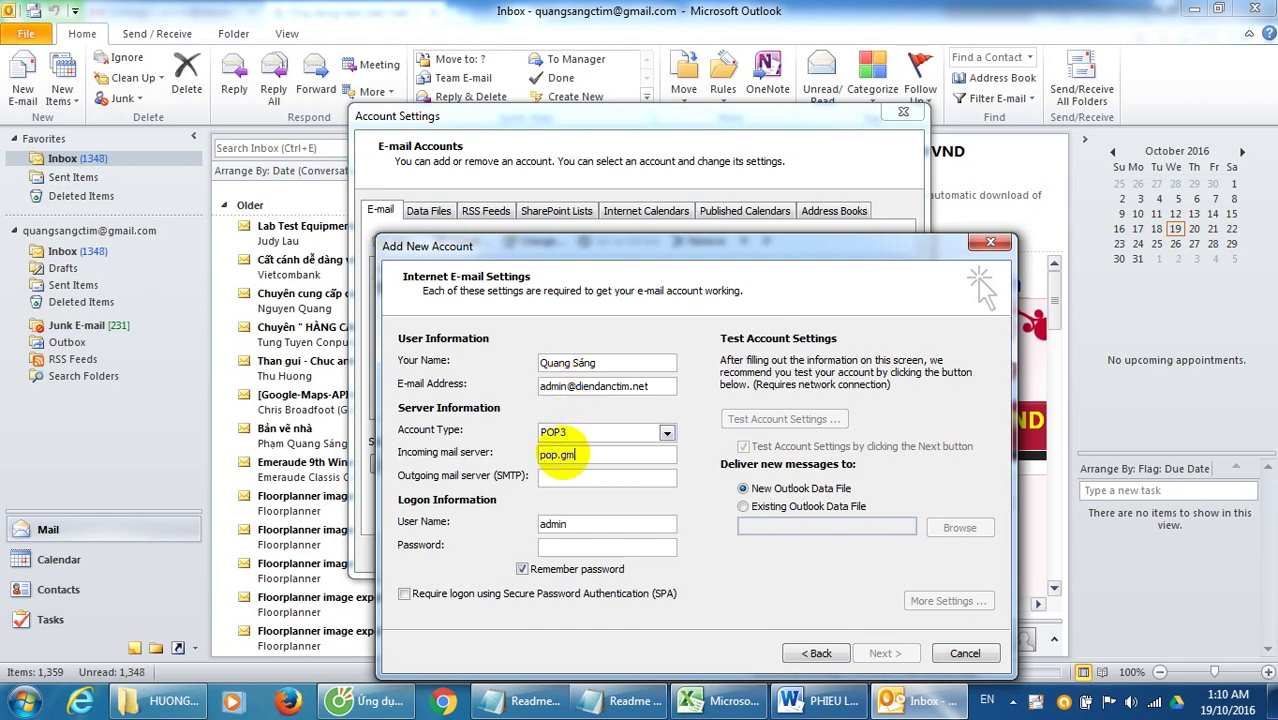
text(ail.com)
key(Tab)
text(sm)
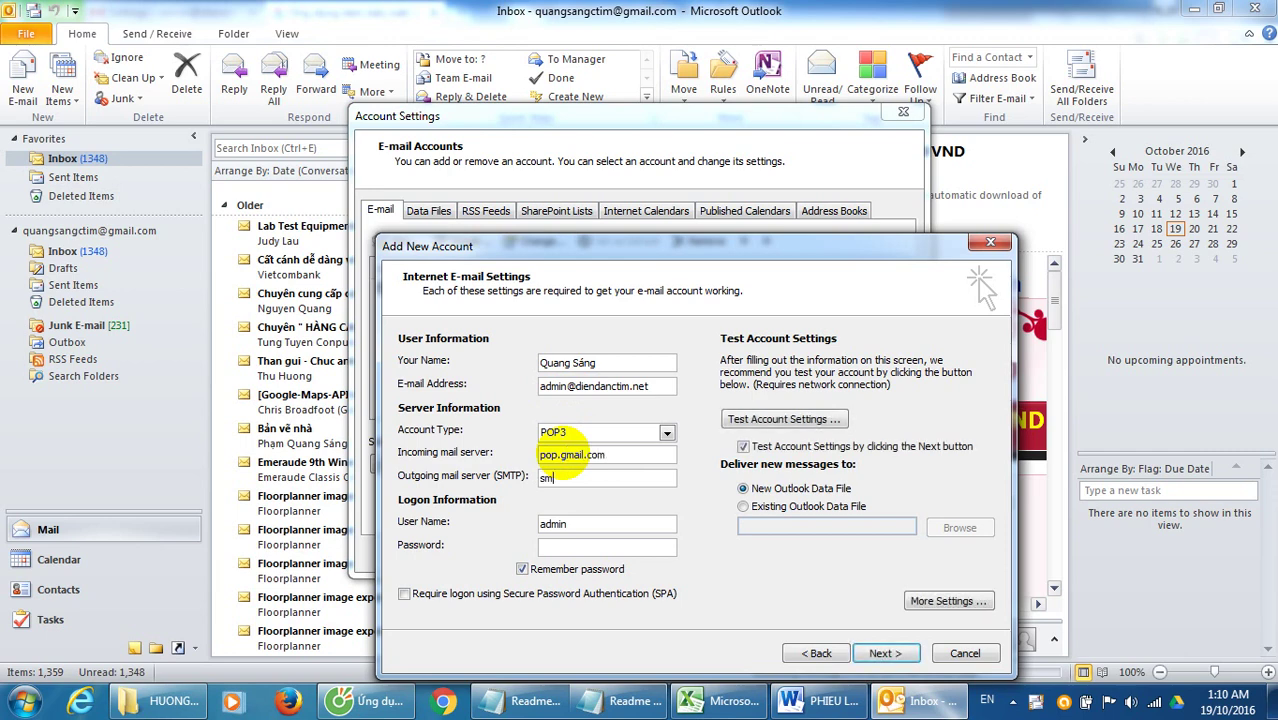
text(gmail.com)
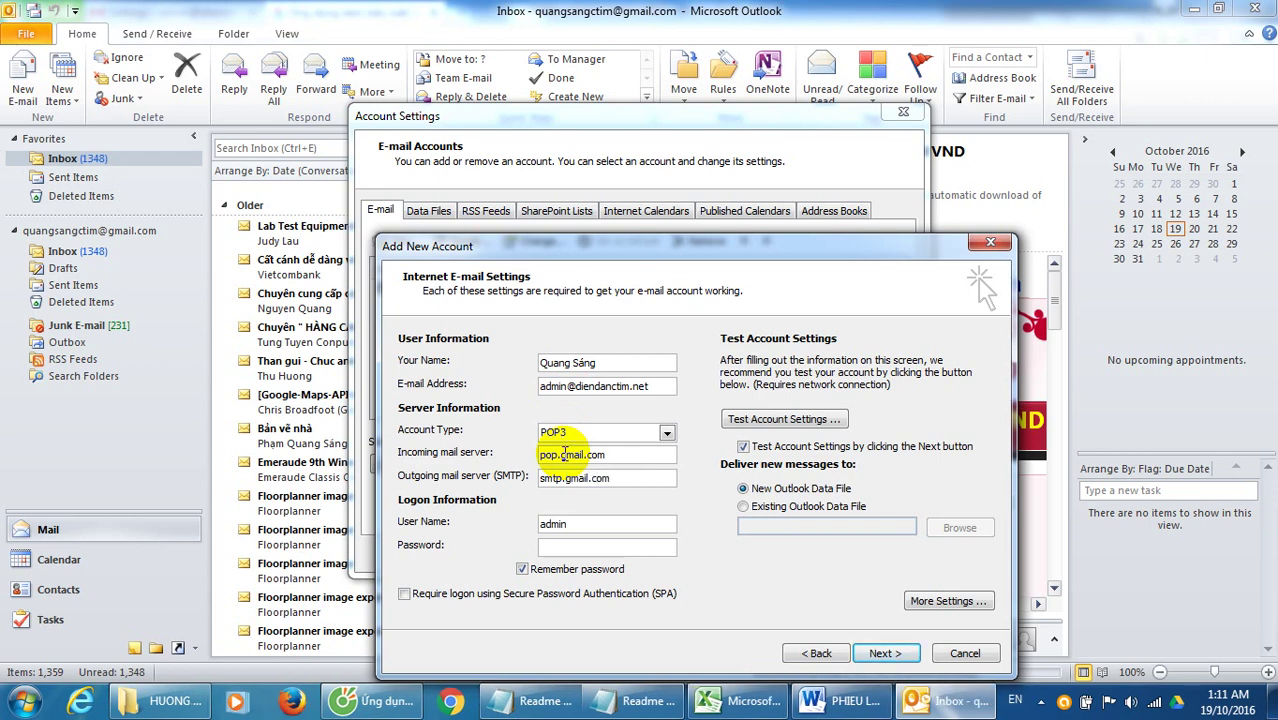
text(@)
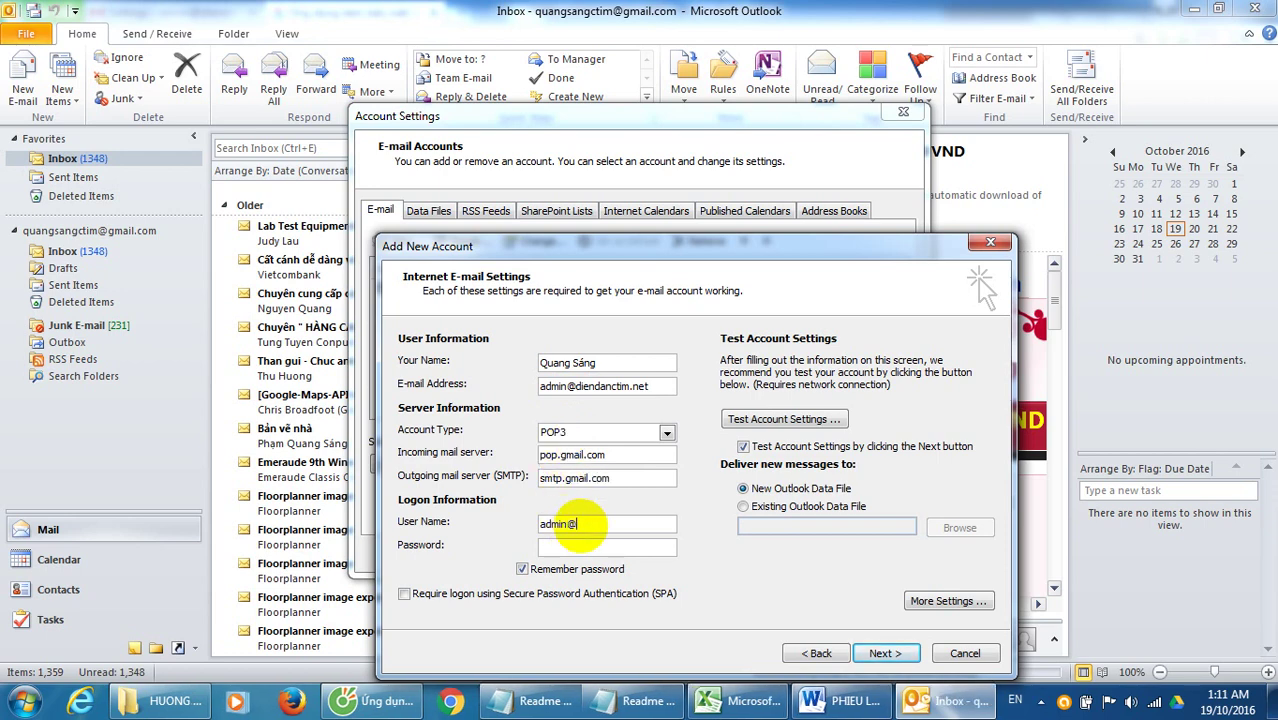
text(na)
text(net)
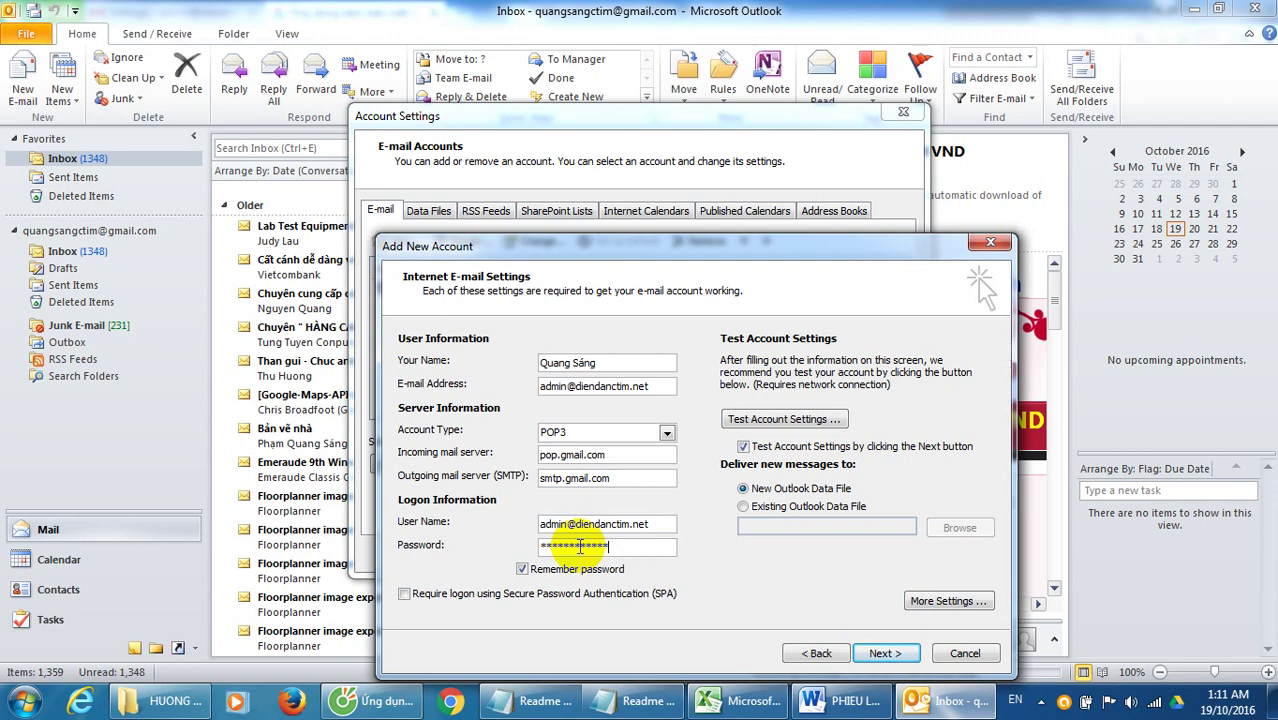
Step: In More Settings, make the outgoing SMTP server require authentication
click(934, 601)
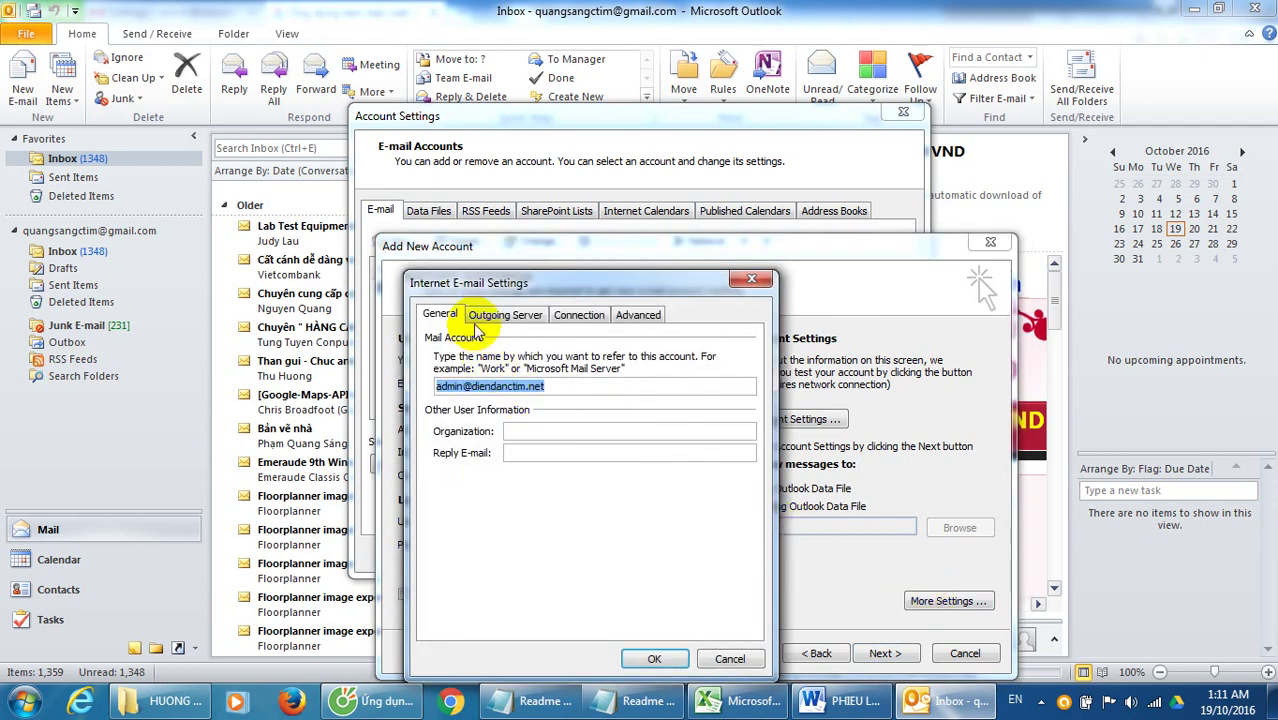
click(487, 316)
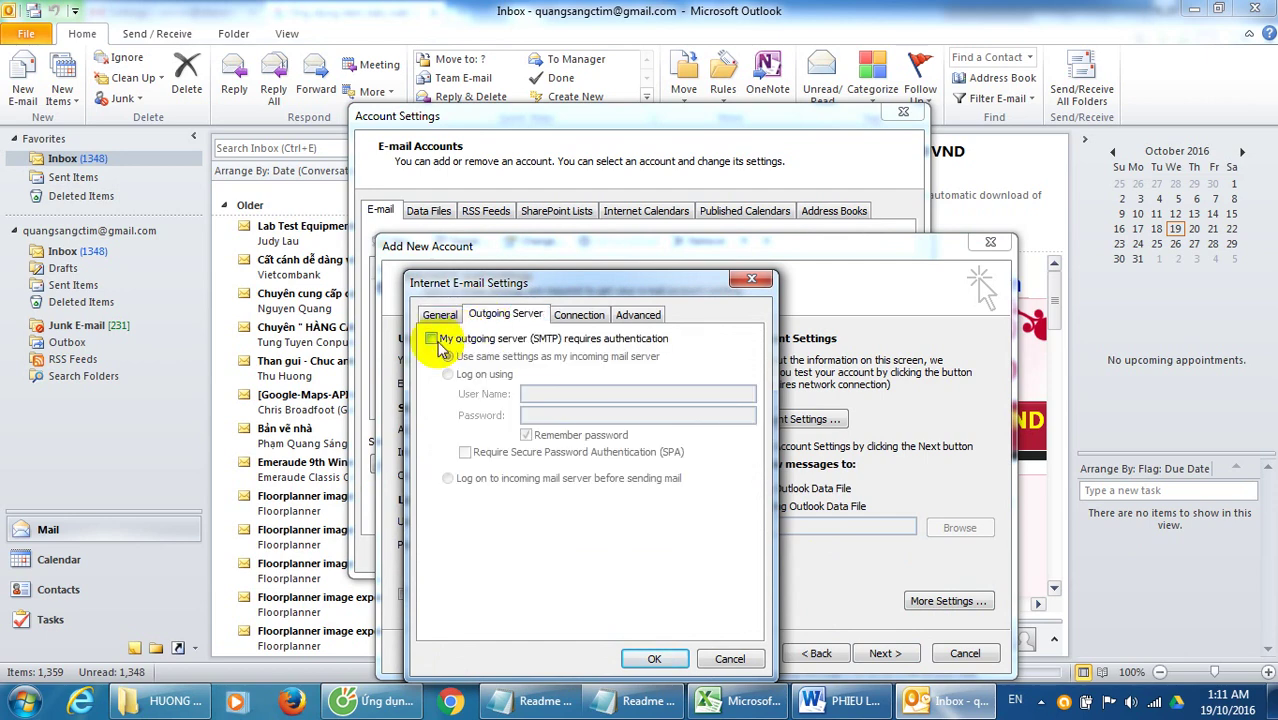
click(431, 338)
click(576, 316)
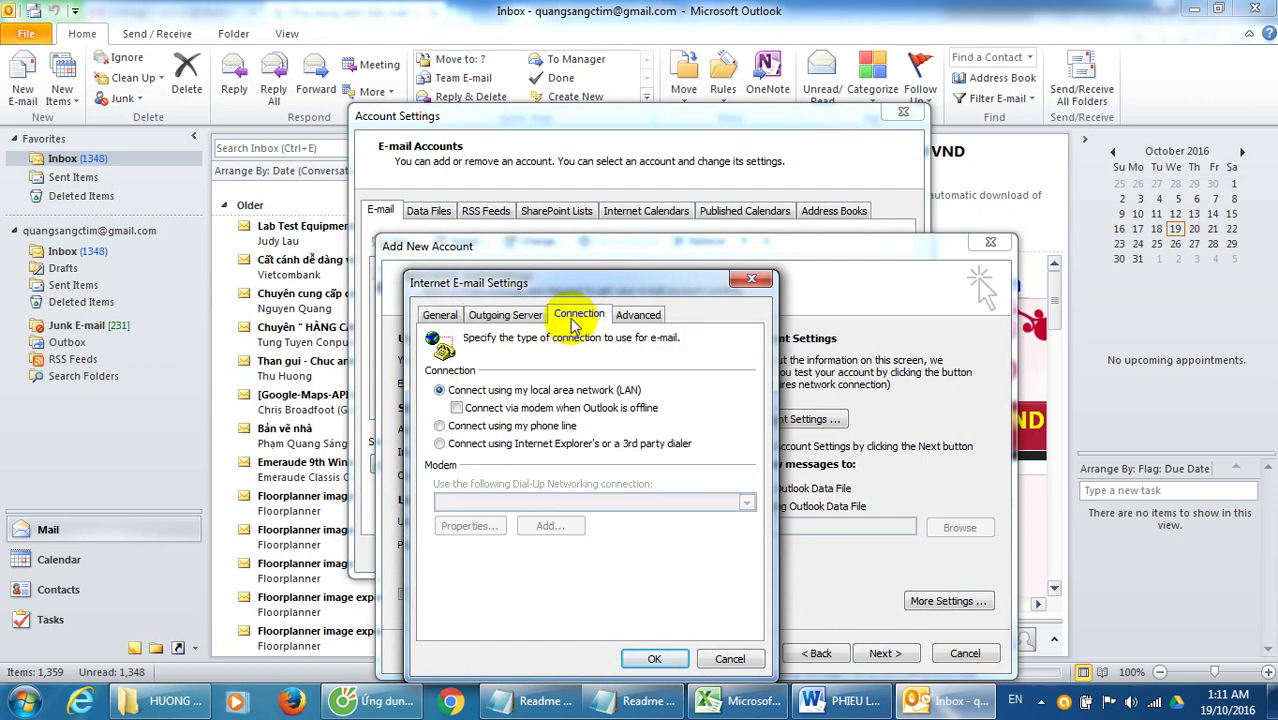
click(492, 315)
click(579, 314)
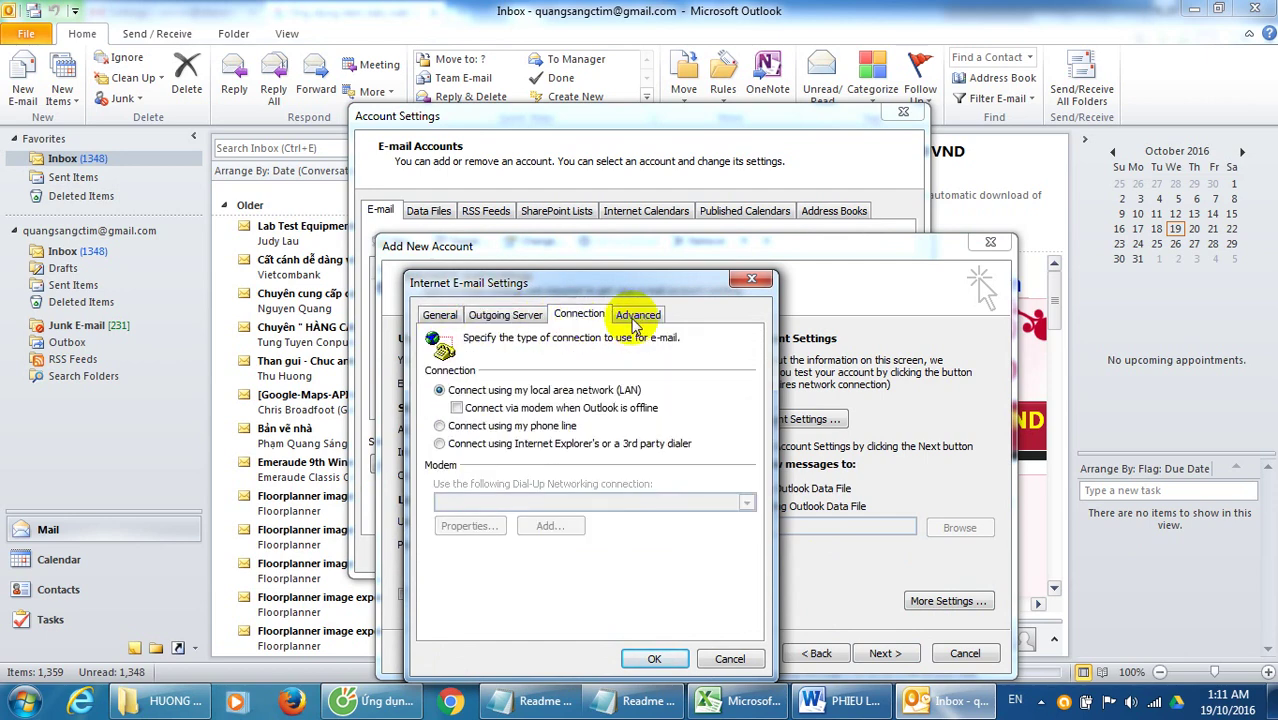
click(638, 314)
Step: Set POP3 port 995 with SSL, SMTP port 587 with TLS, and keep server copies
double_click(570, 360)
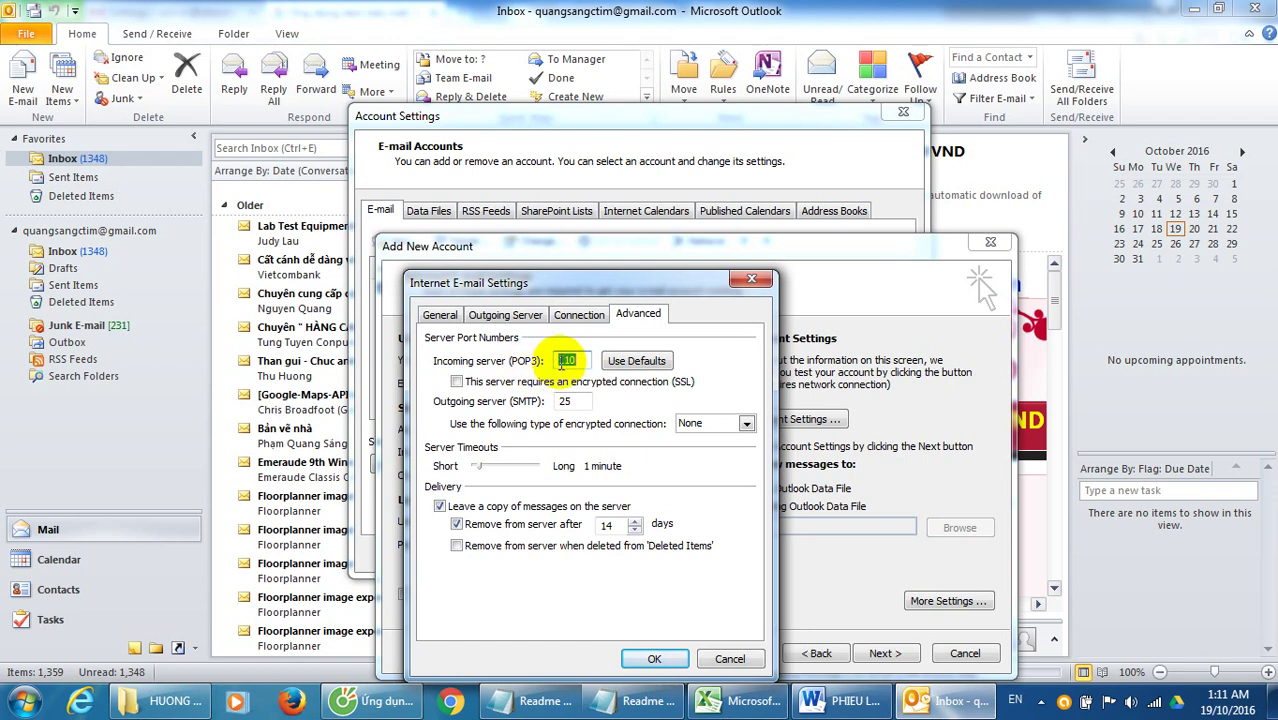
text(995)
click(457, 382)
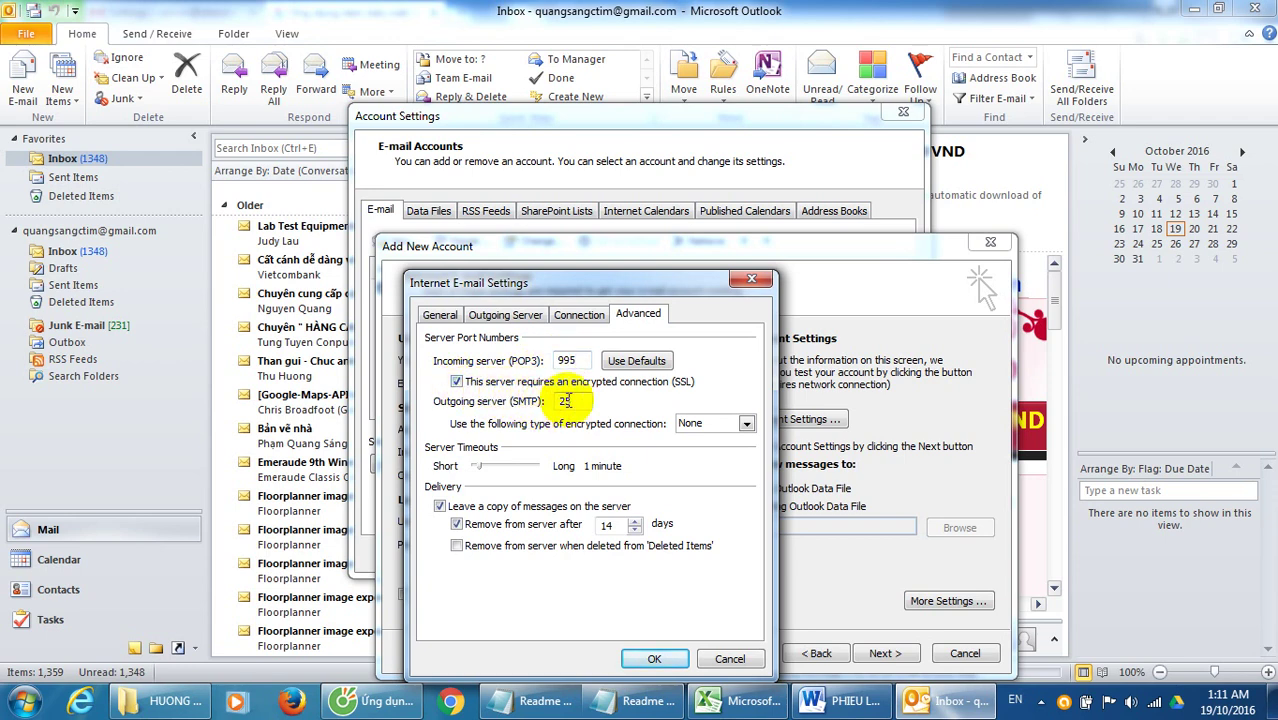
drag(594, 401, 552, 400)
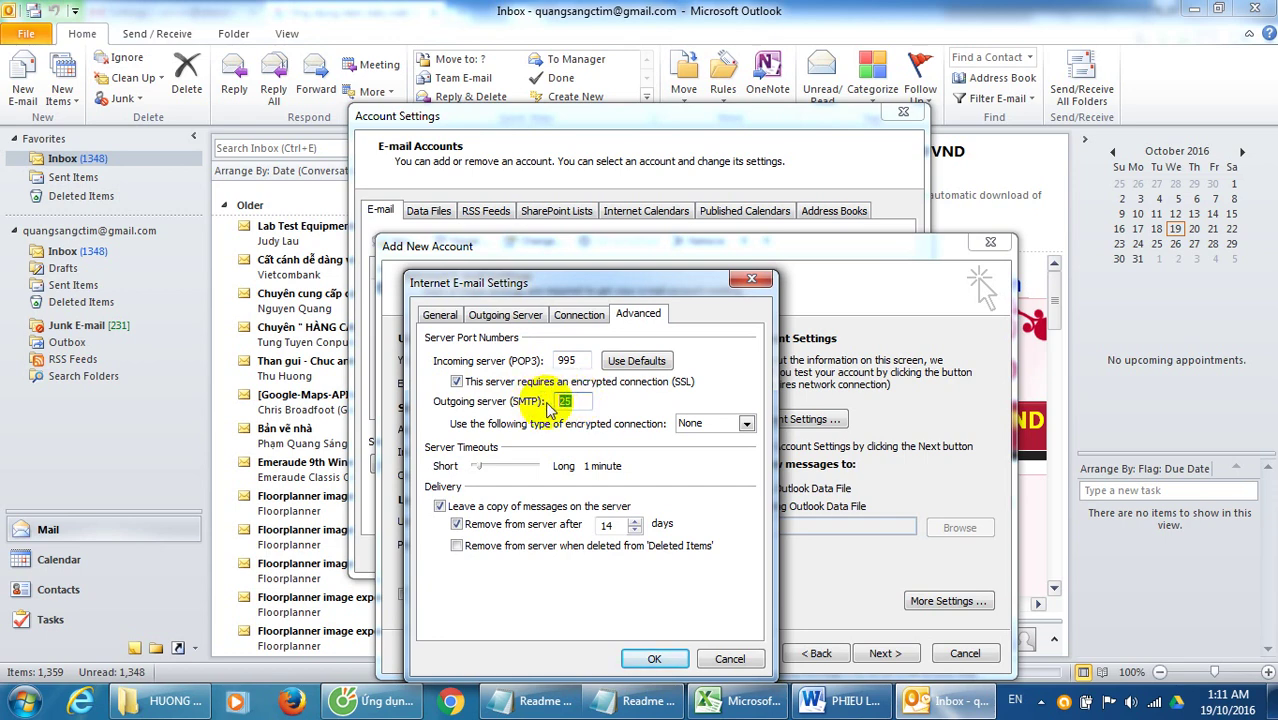
text(5)
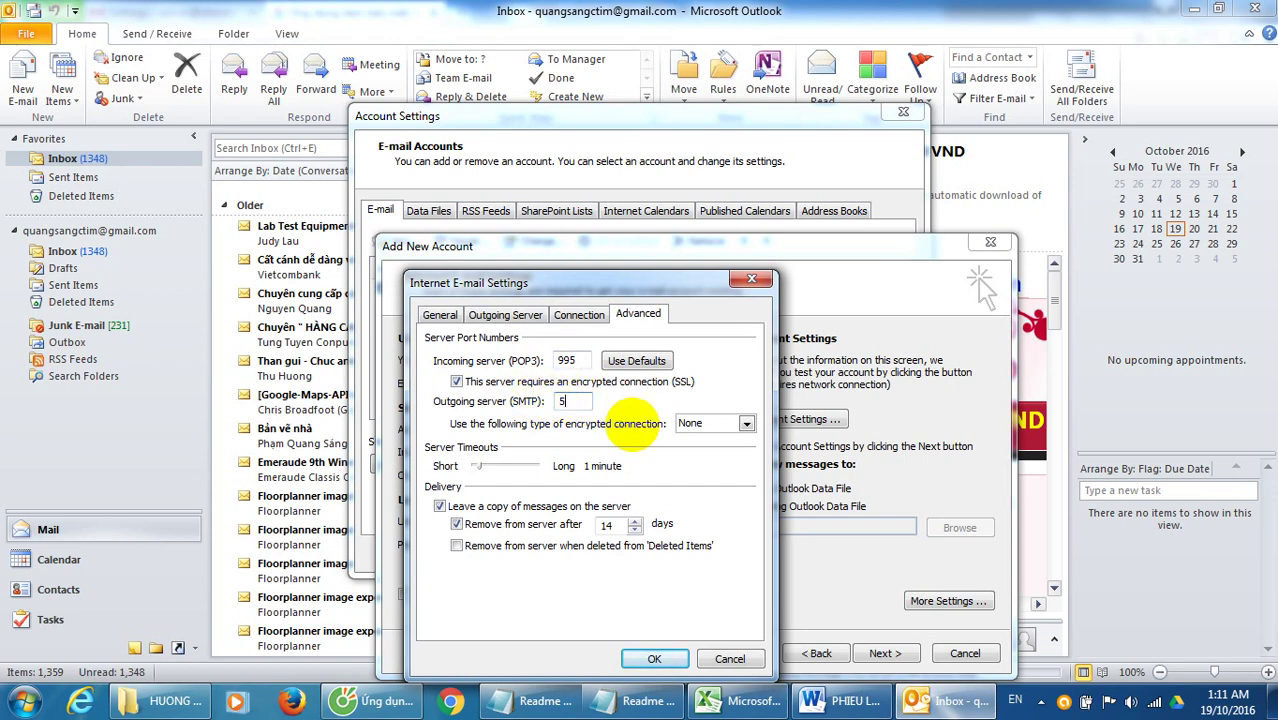
text(87)
click(722, 423)
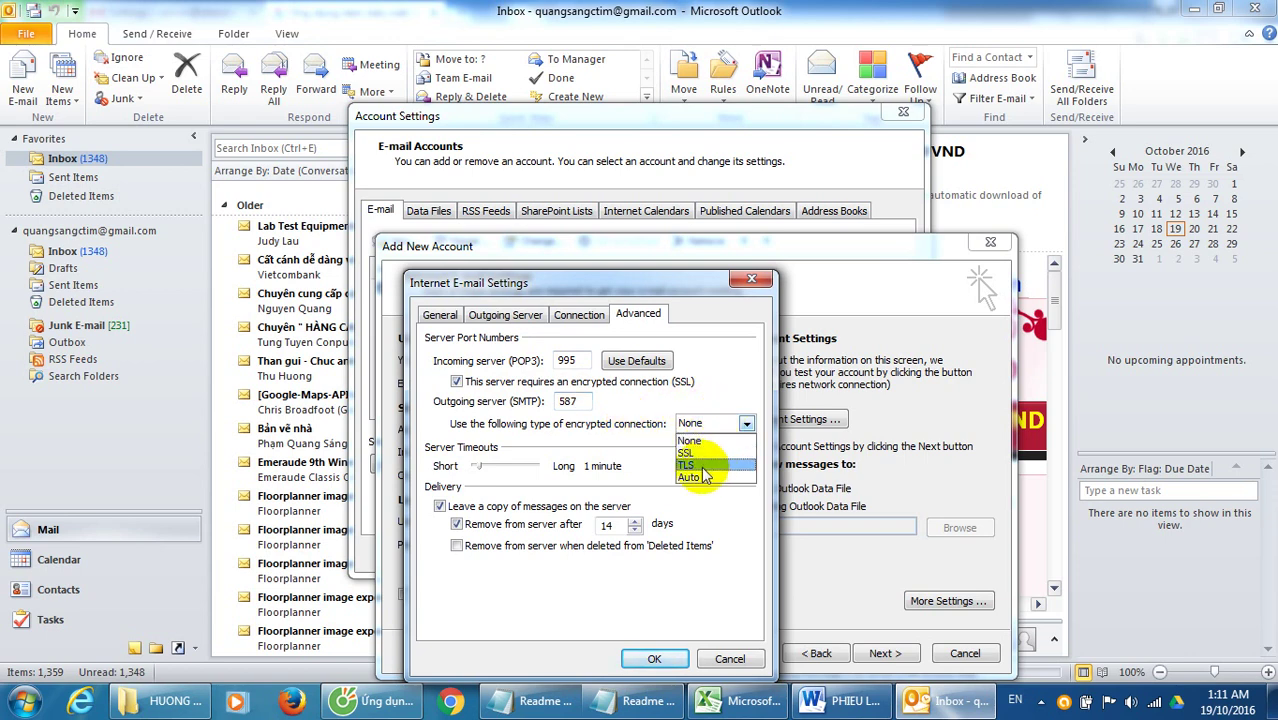
click(693, 470)
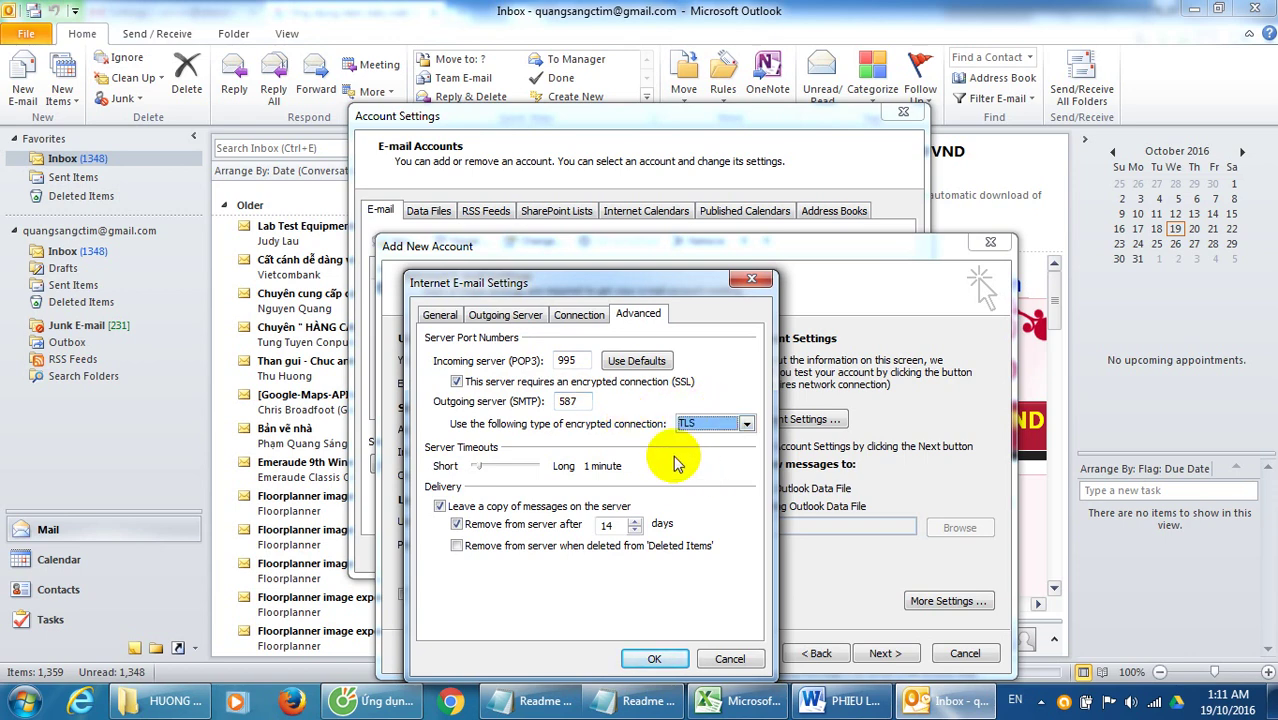
click(457, 524)
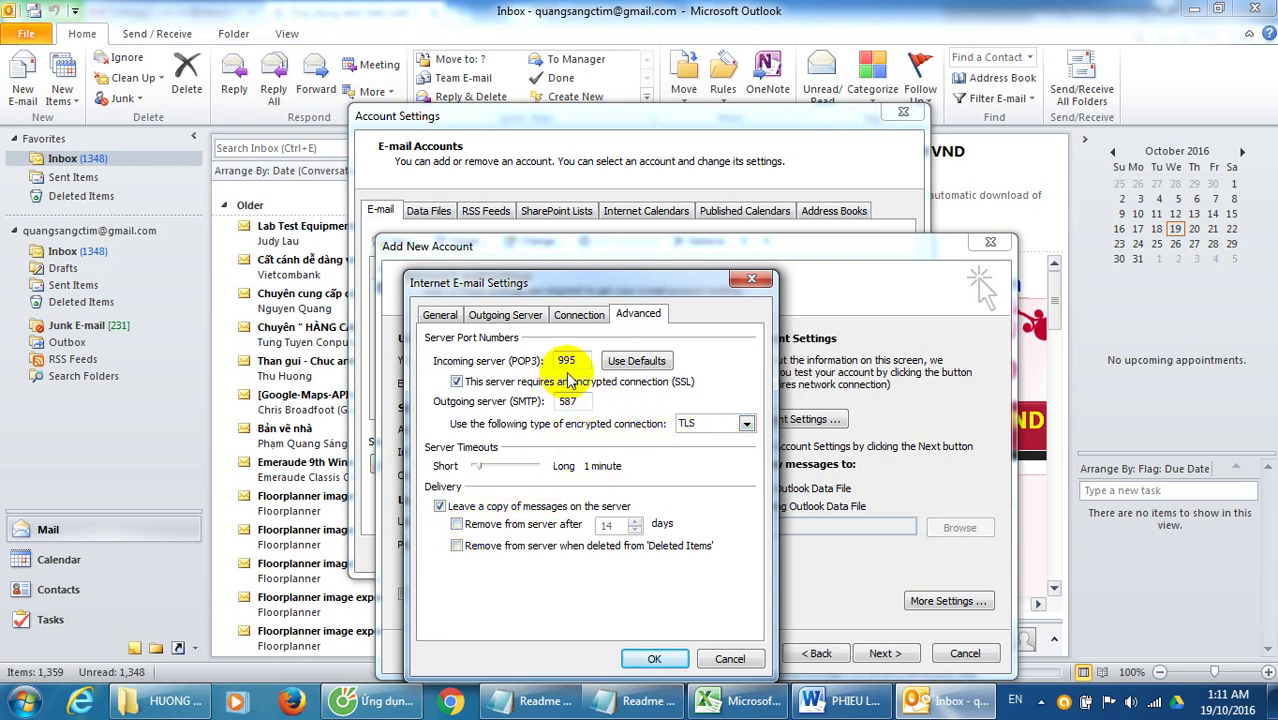
click(652, 660)
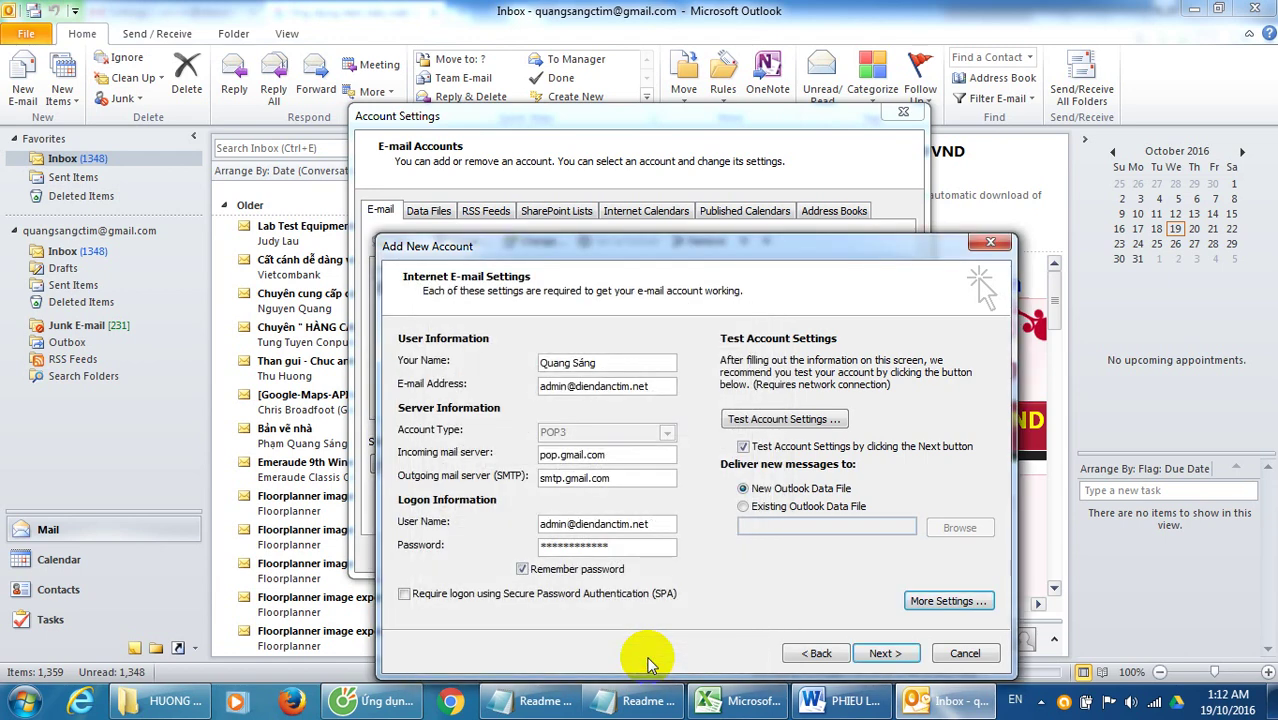
Step: Test the new account's settings successfully and finish adding the account
click(776, 420)
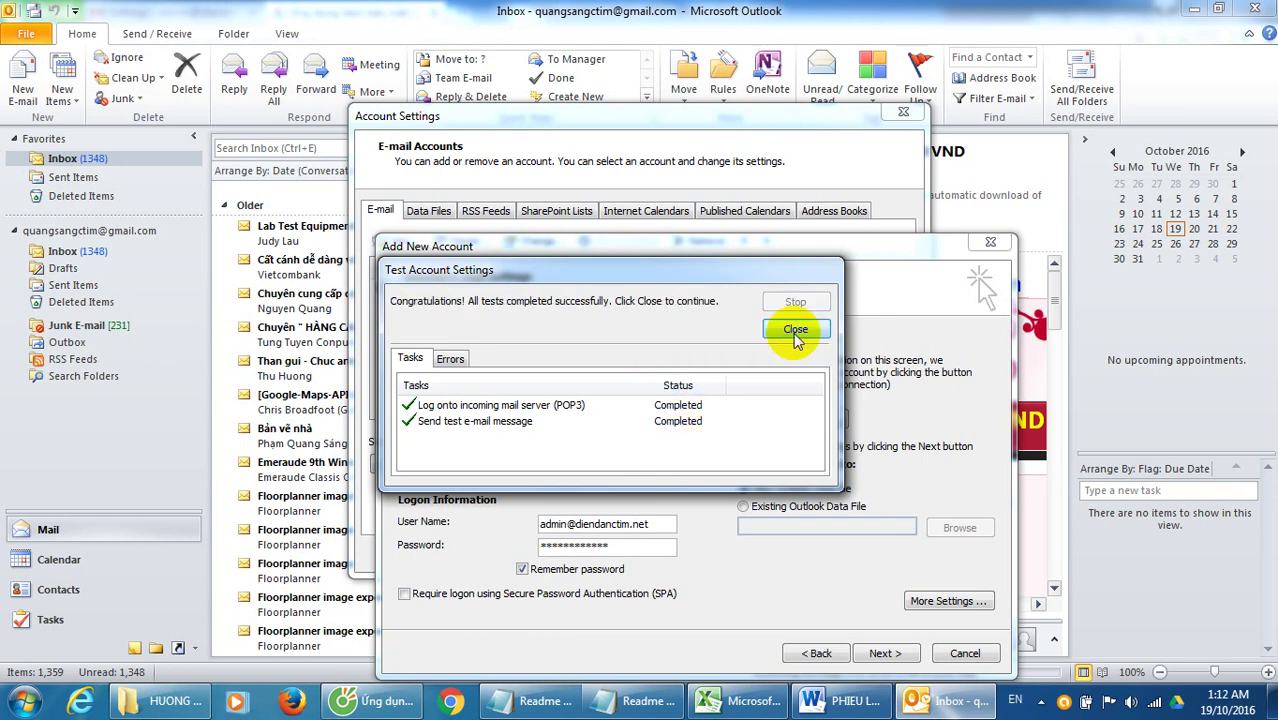
click(796, 330)
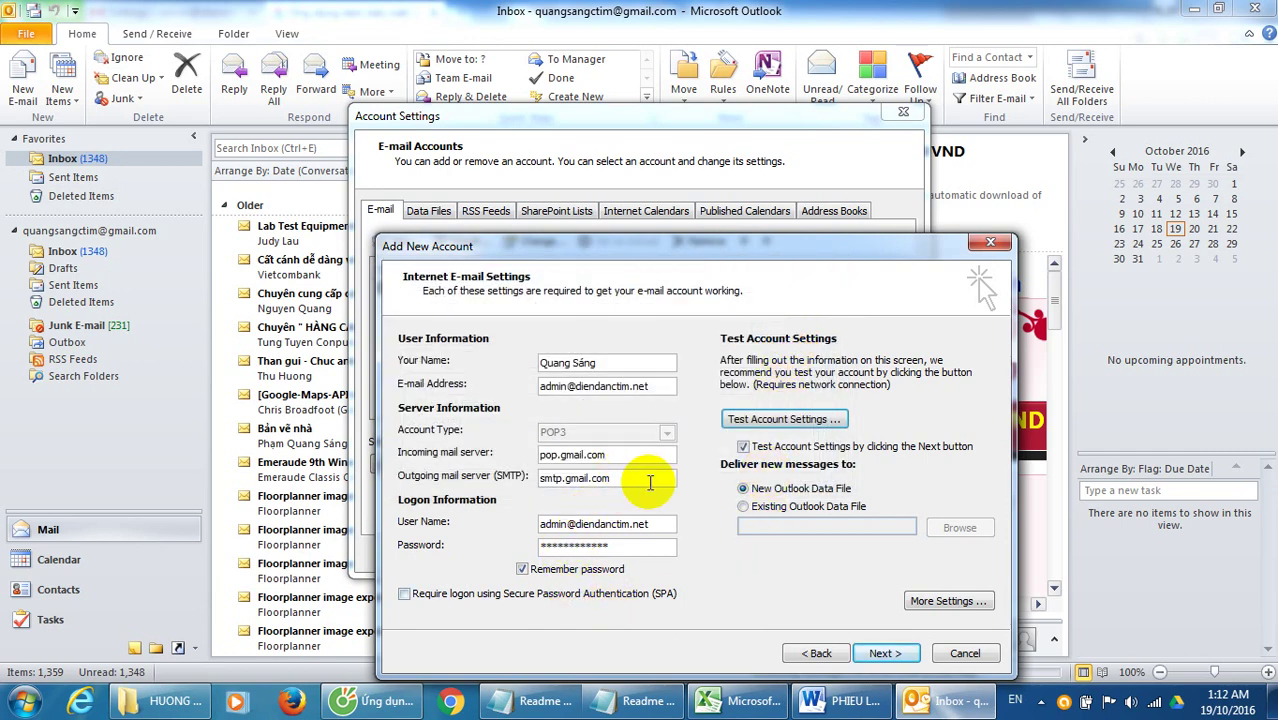
click(877, 651)
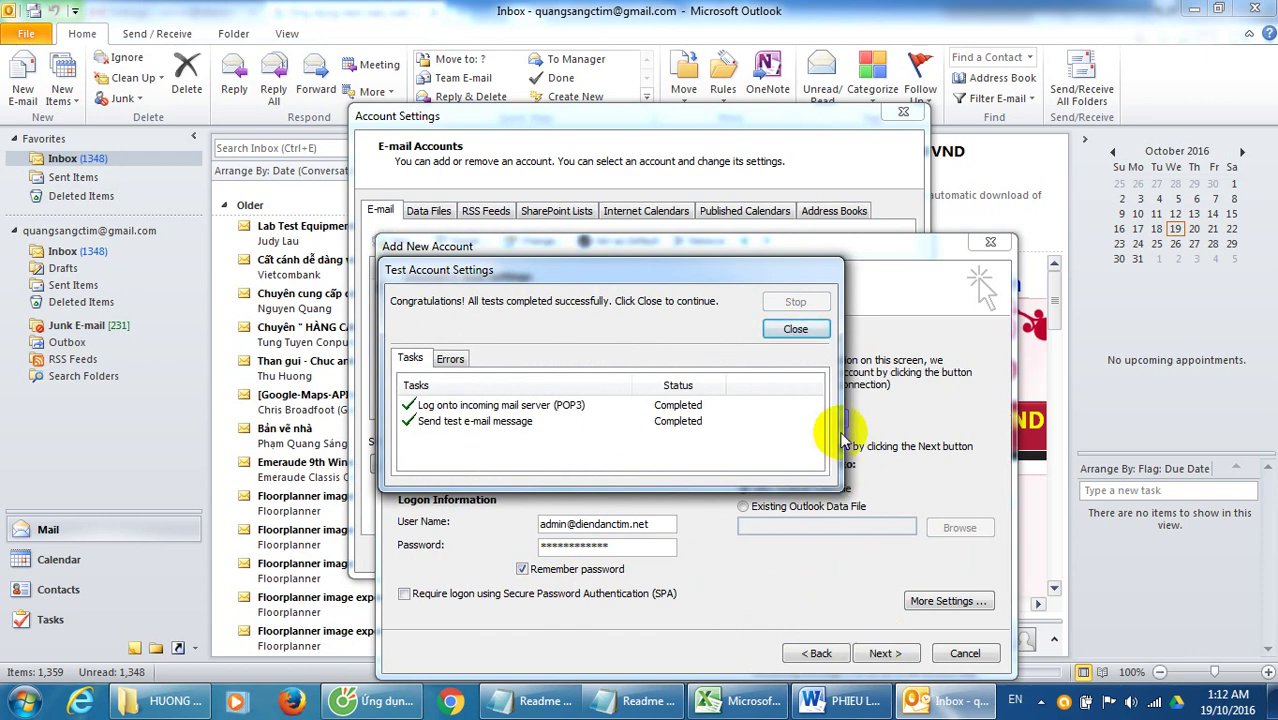
click(795, 330)
click(884, 652)
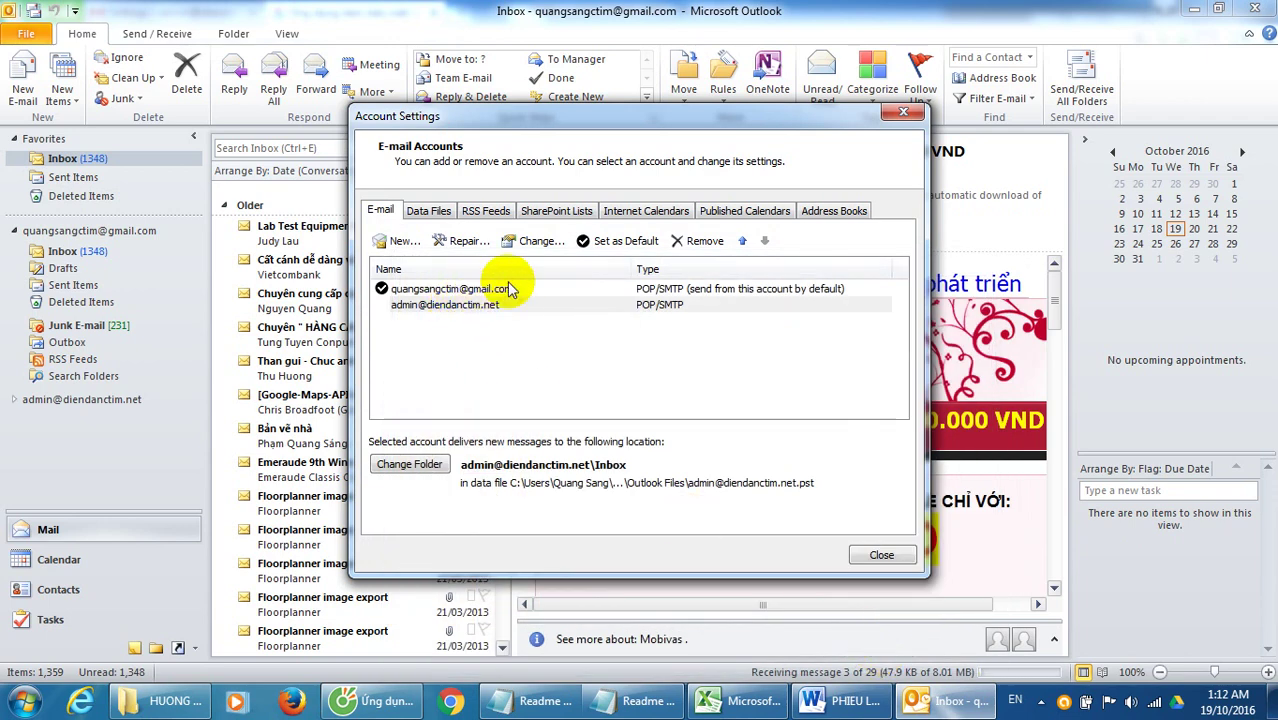
Step: Set the new POP/SMTP account as the default and close Account Settings
click(485, 306)
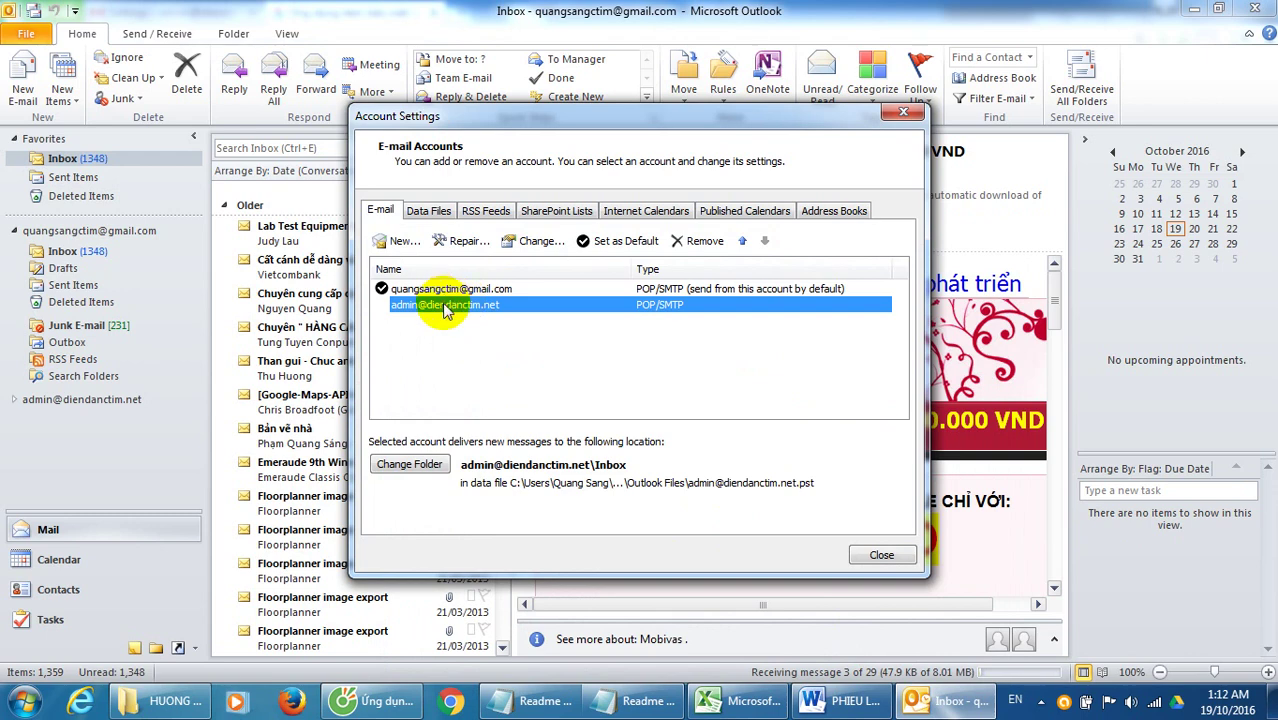
click(615, 241)
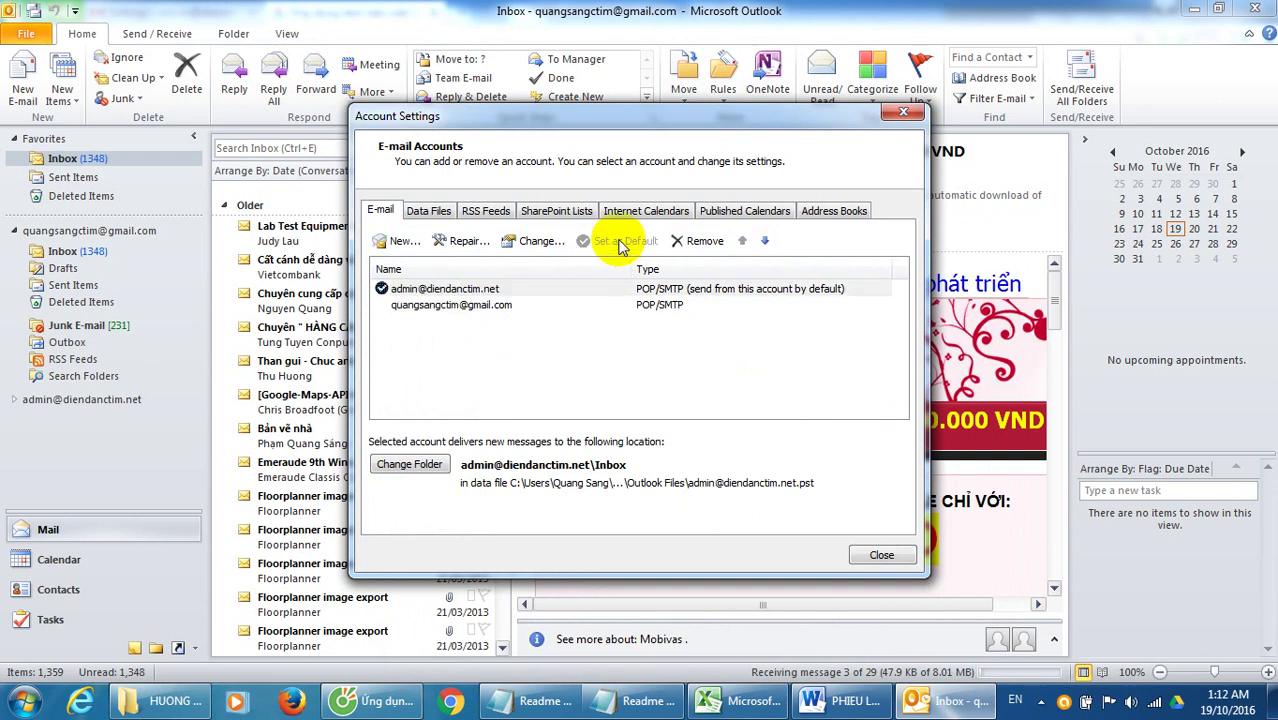
click(440, 289)
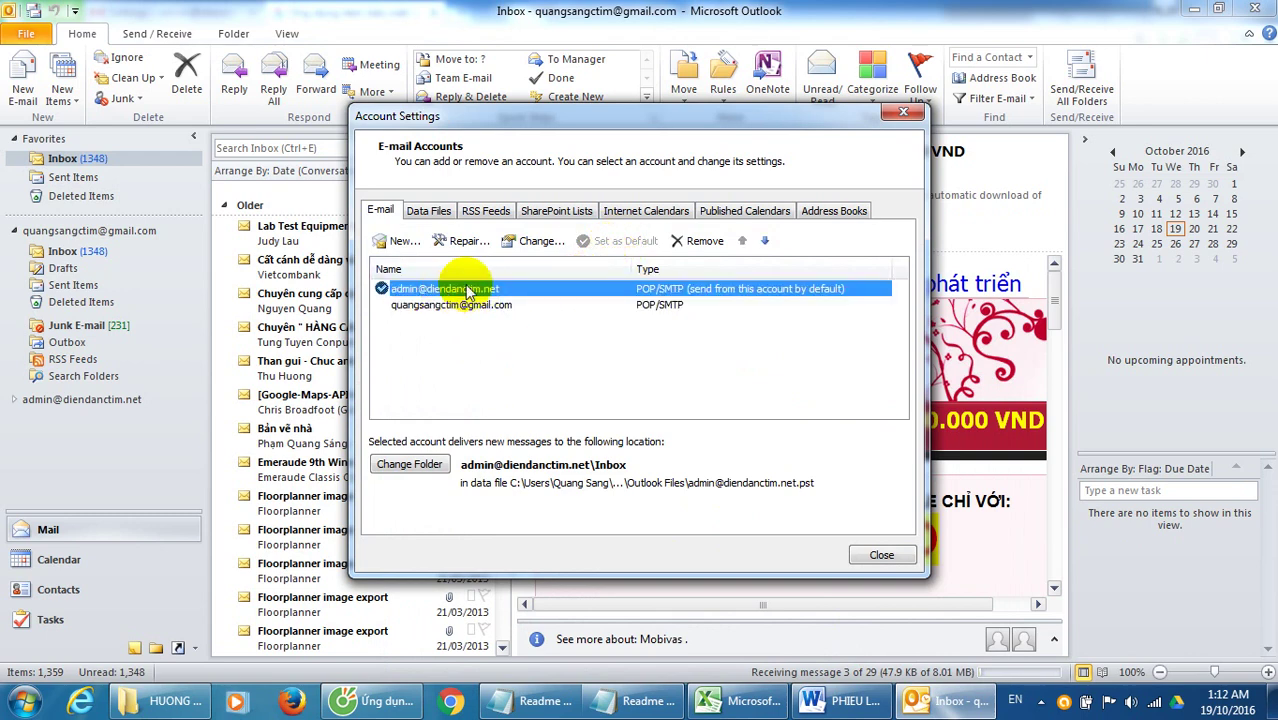
click(872, 560)
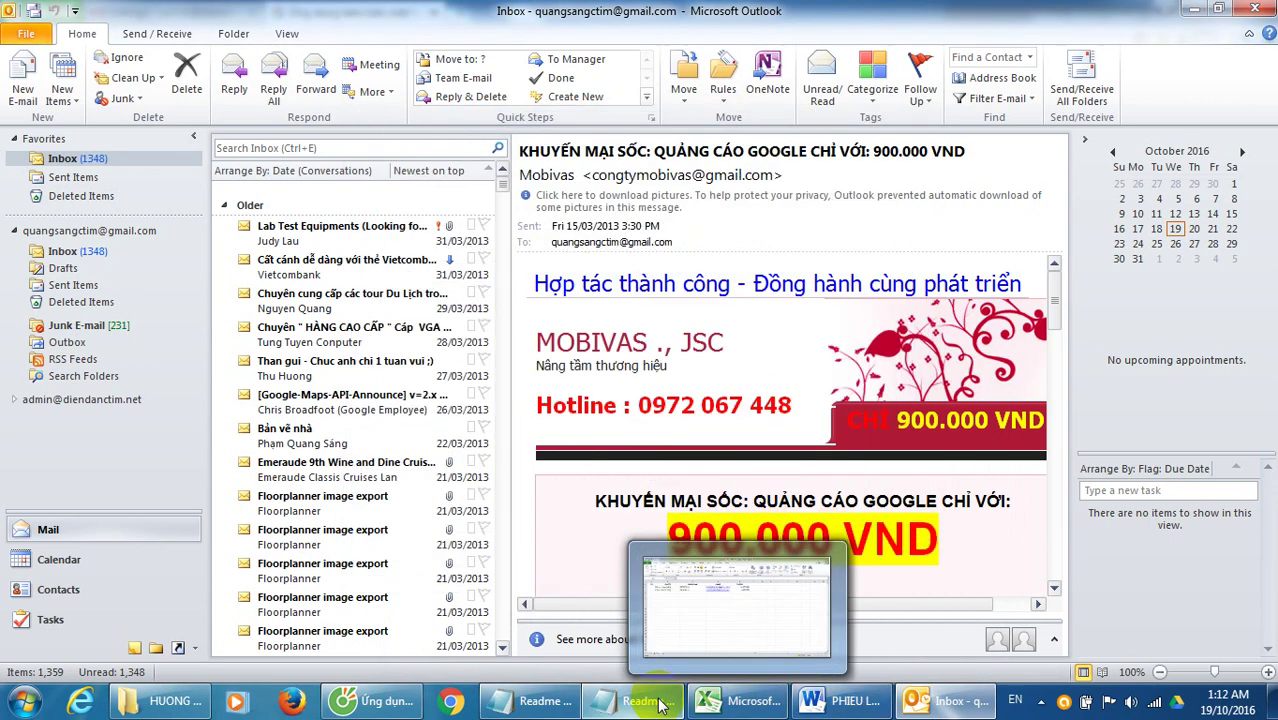
Step: Write note 5: 'VẬY ĐÃ XONG PHẦN CẤU HÌNH MAIL TRONG OUTLOOK. GIỜ TA QUAY TRỞ LẠI MAIL MERGE...'
click(527, 698)
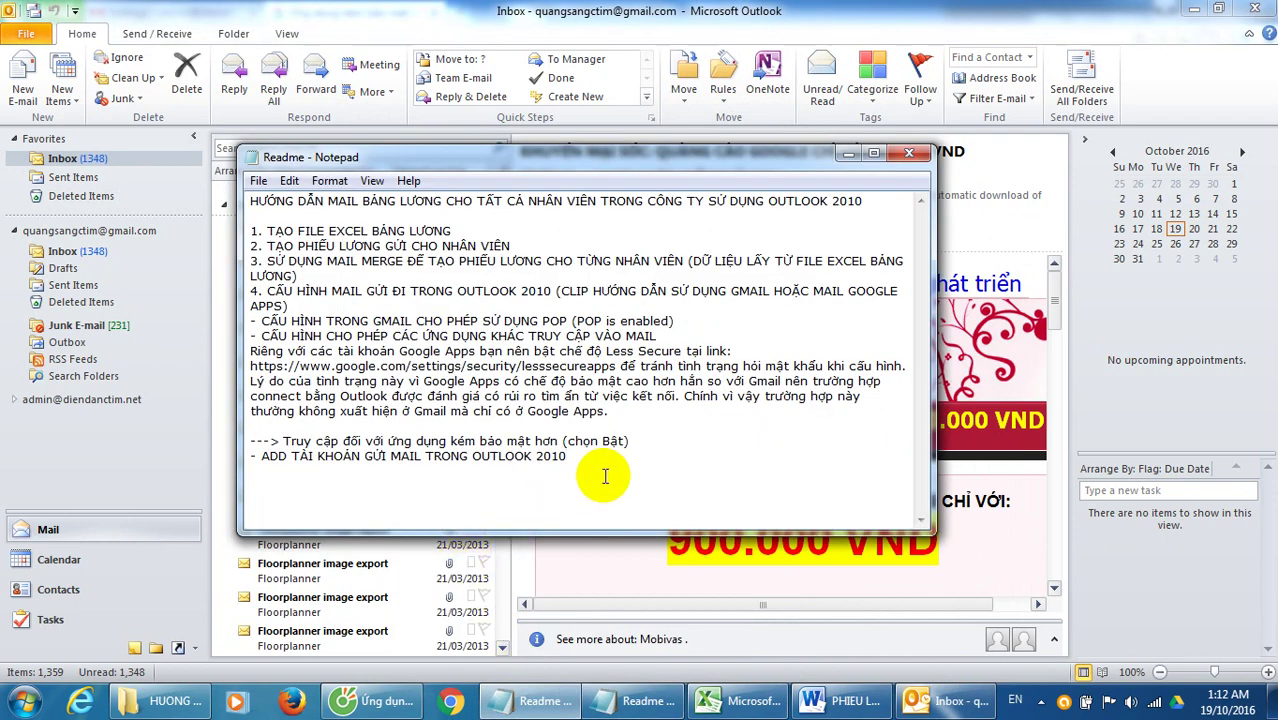
text(5.)
text( QUY)
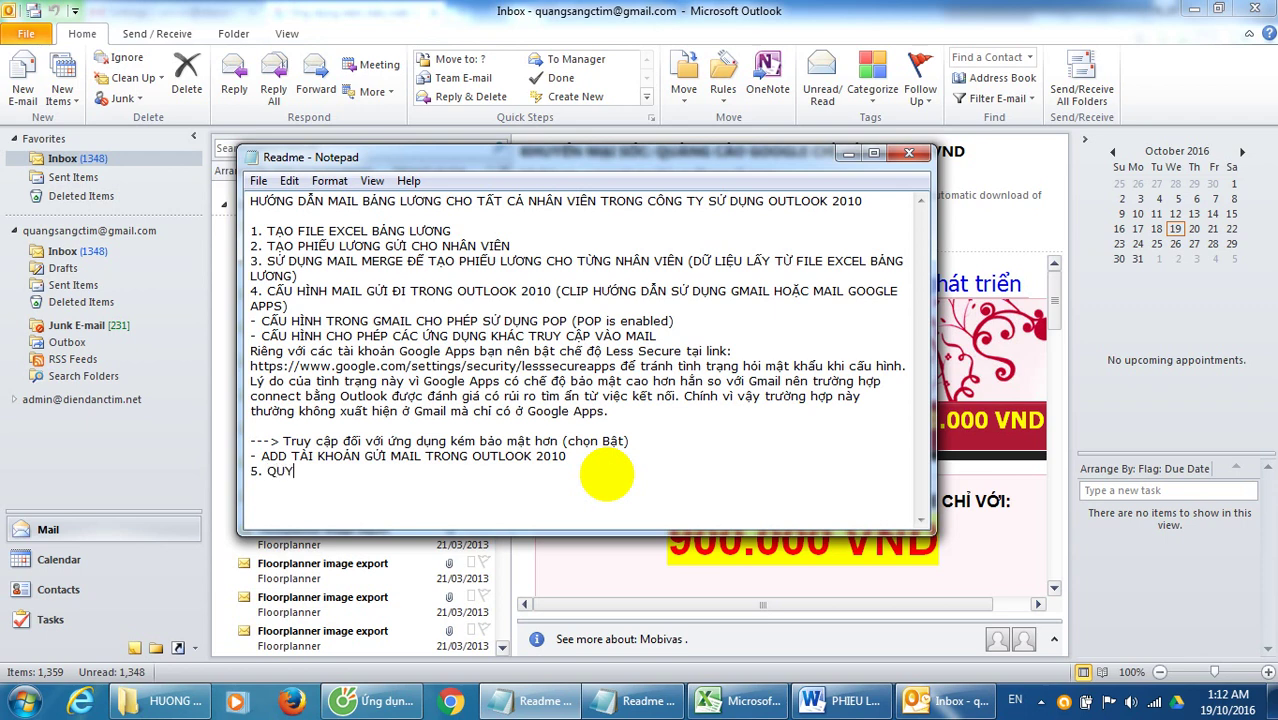
key(BackSpace)
text(AY TRO)
text(LẠI)
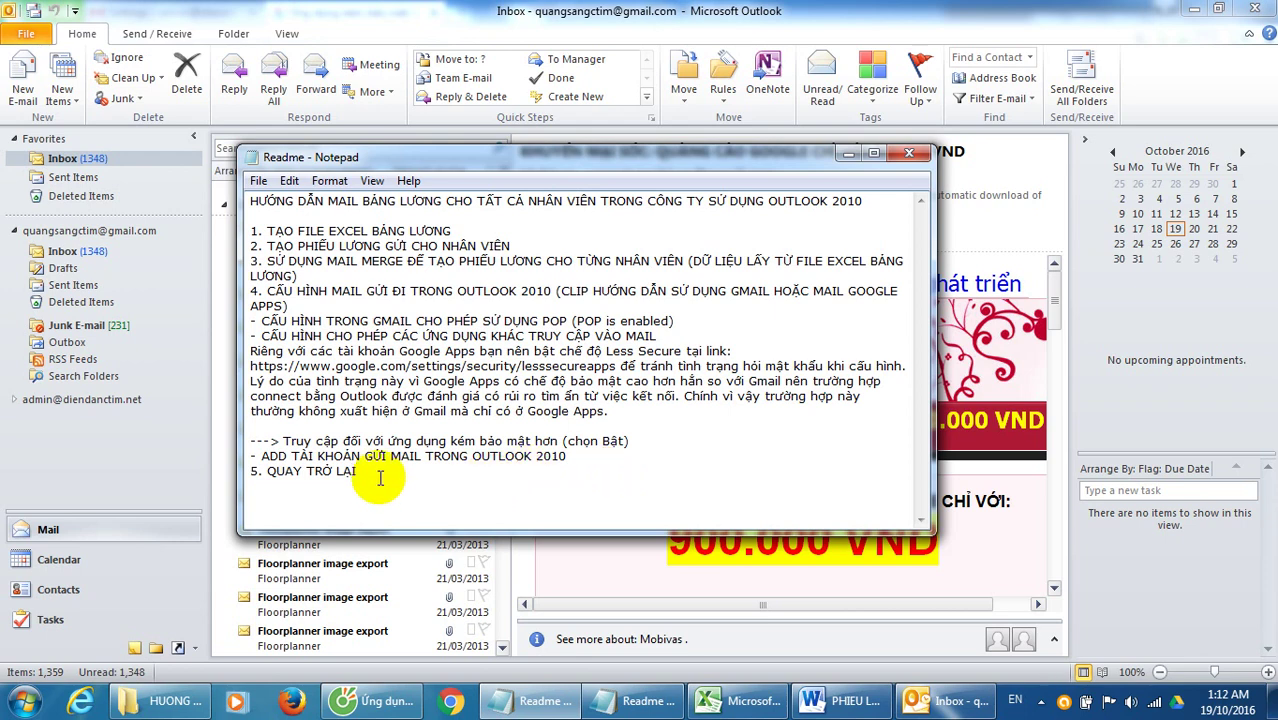
click(266, 471)
text(VẬ)
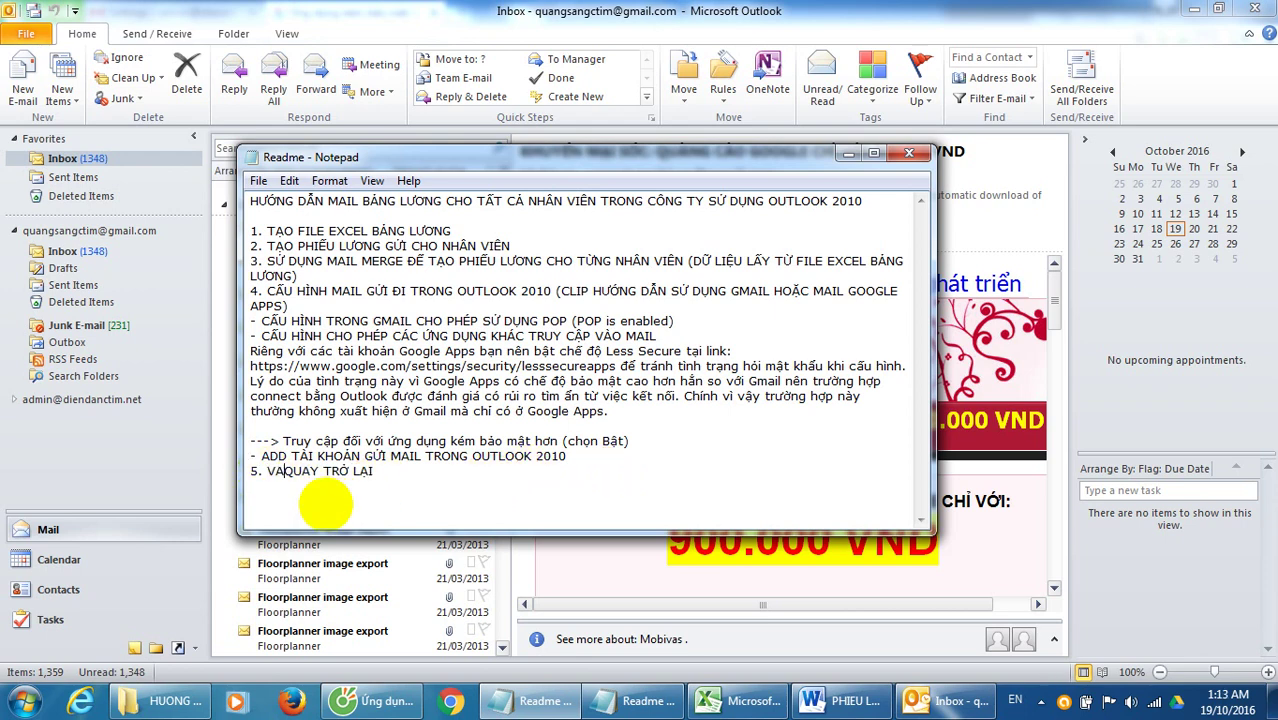
text(Y ĐÃ XON)
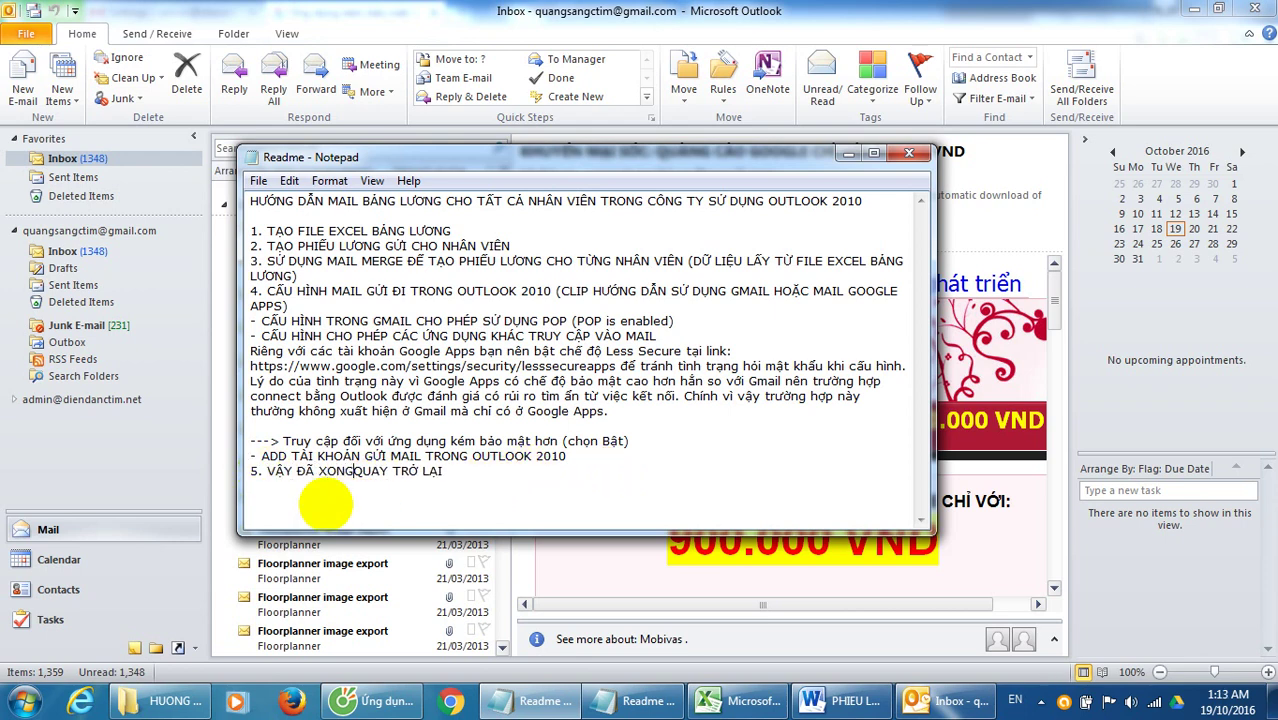
text(G PHẦN)
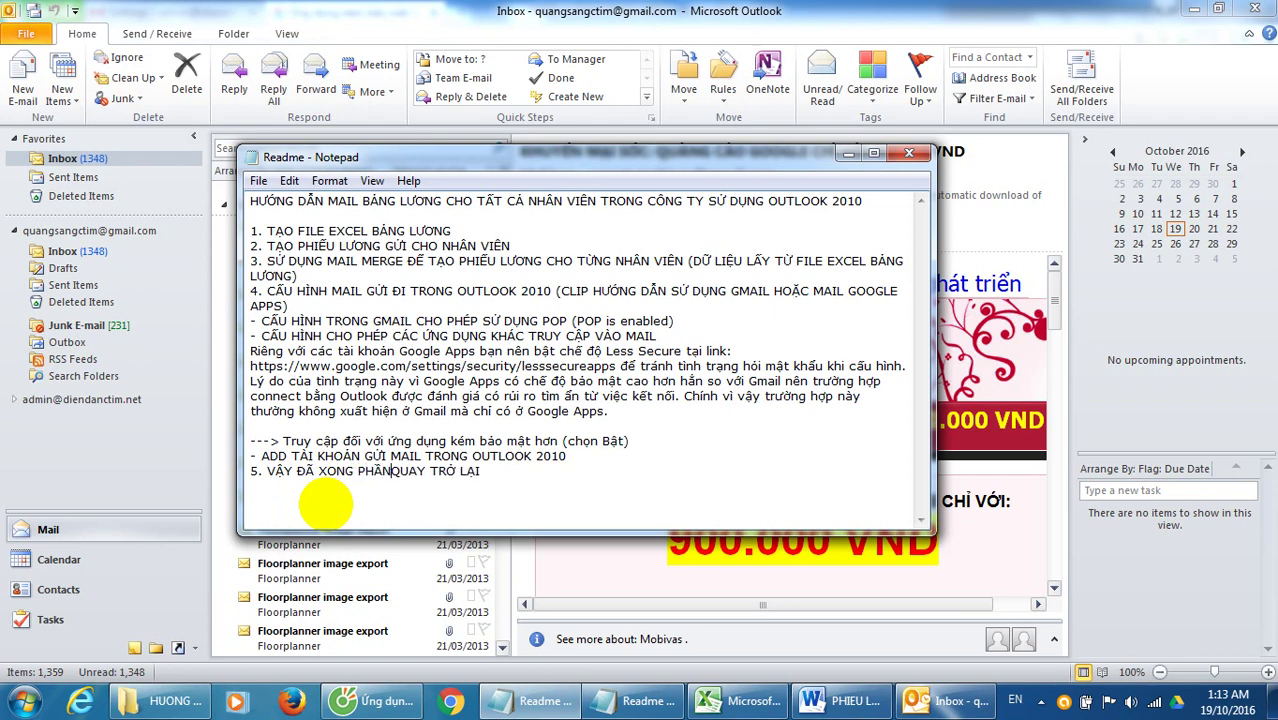
text( CẤU HÌNH MA)
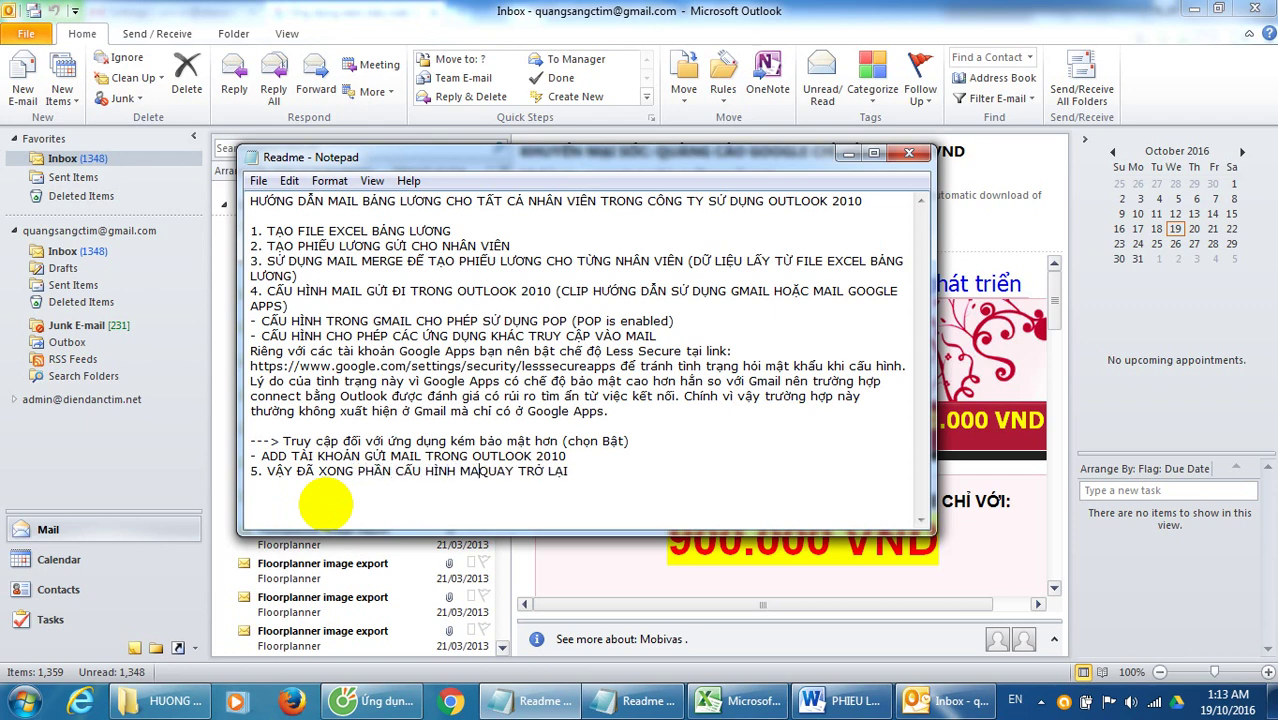
text(IL TR)
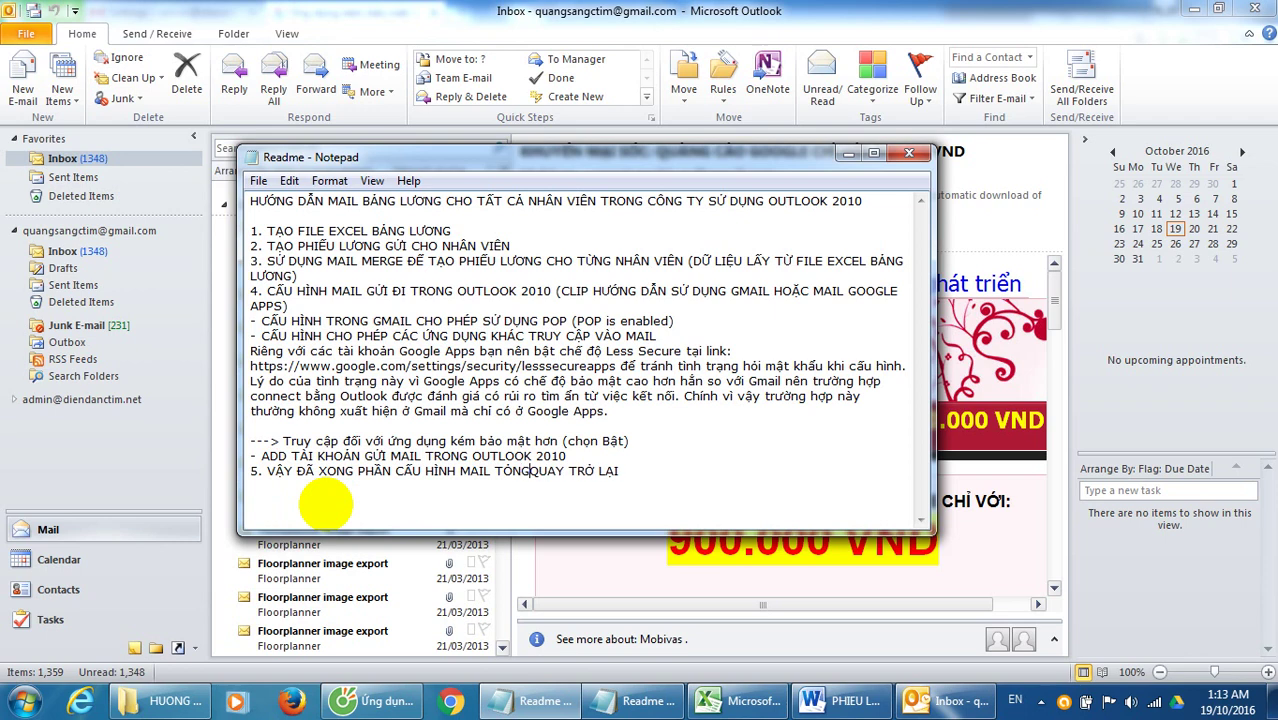
text(ONG O)
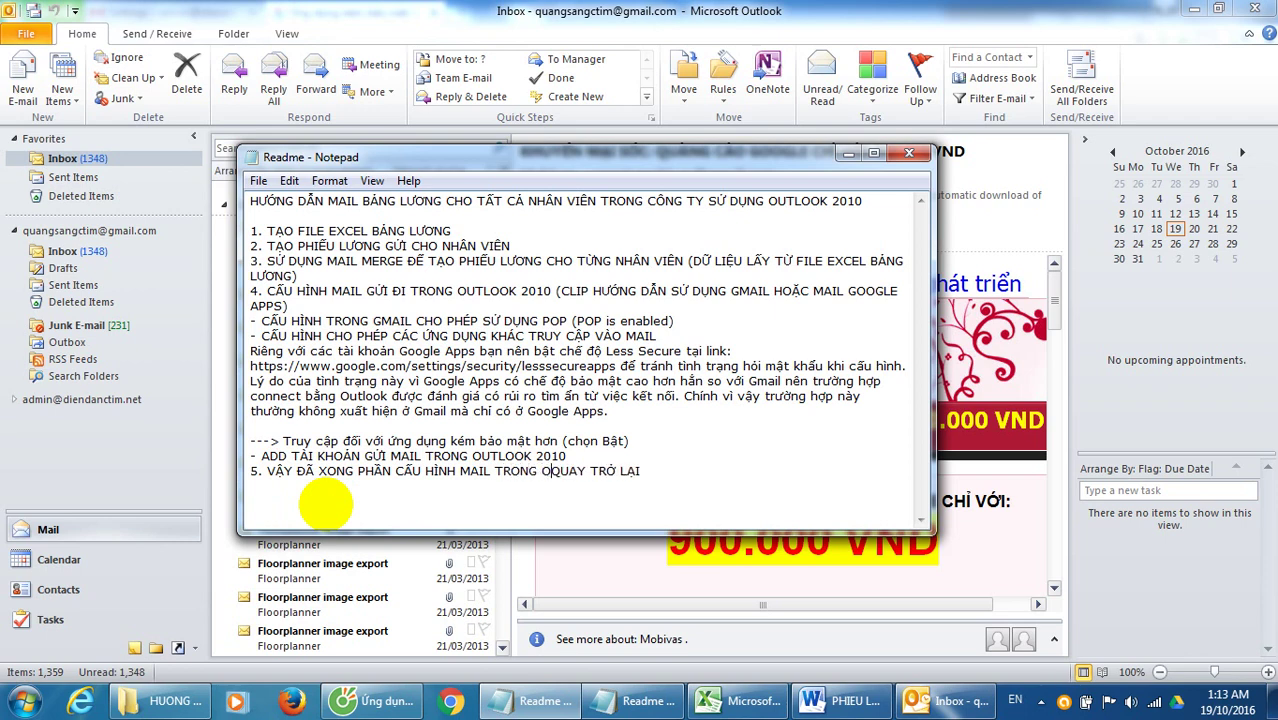
text(UT)
key(BackSpace)
text(L)
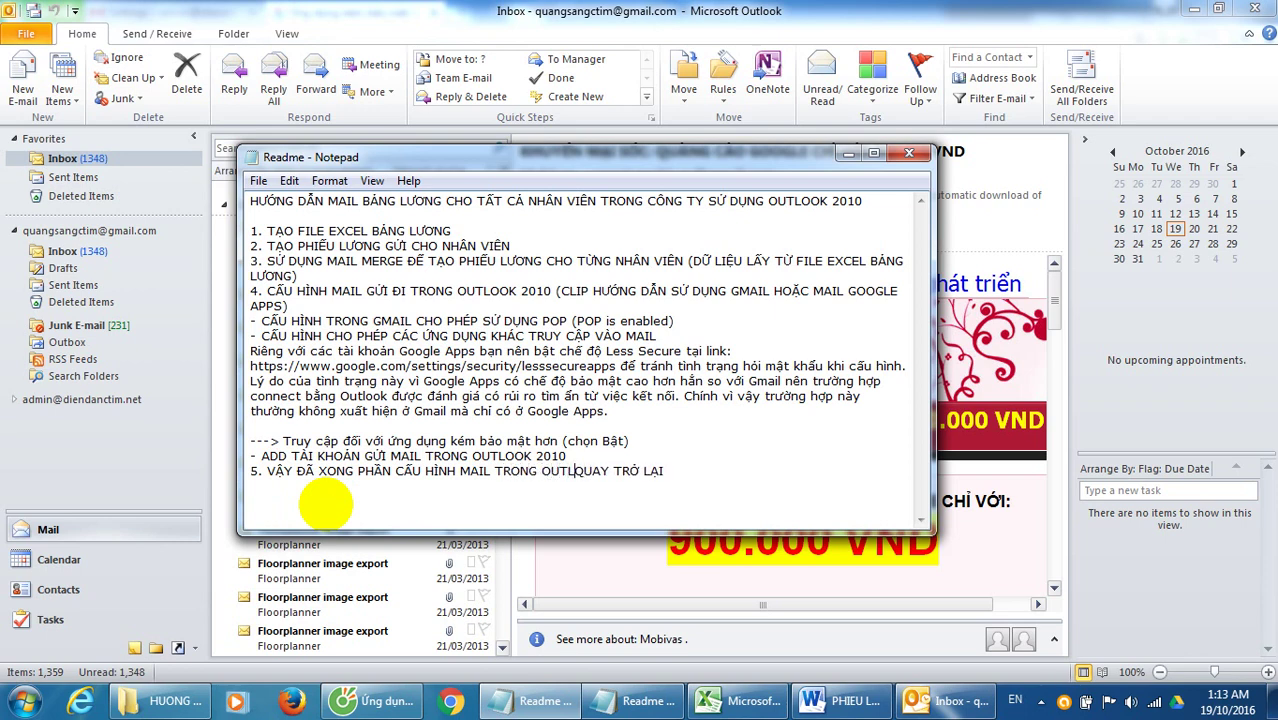
text(OOK)
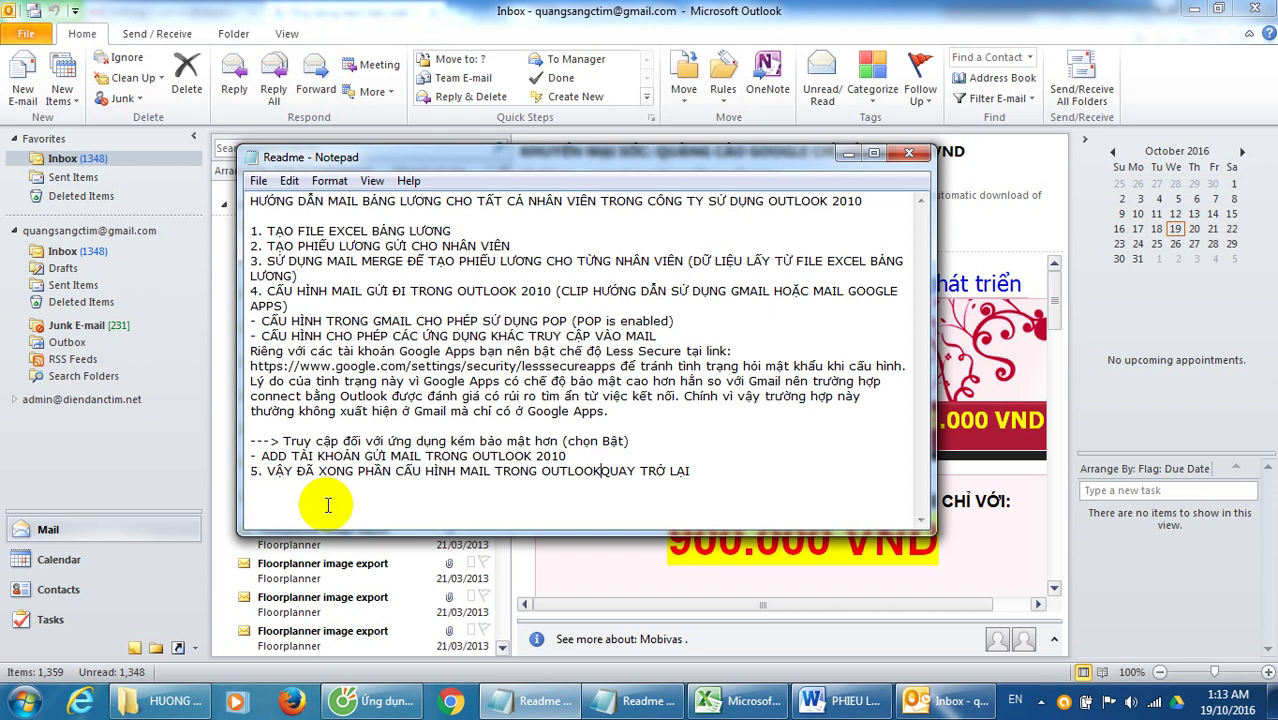
text(. GIỜ )
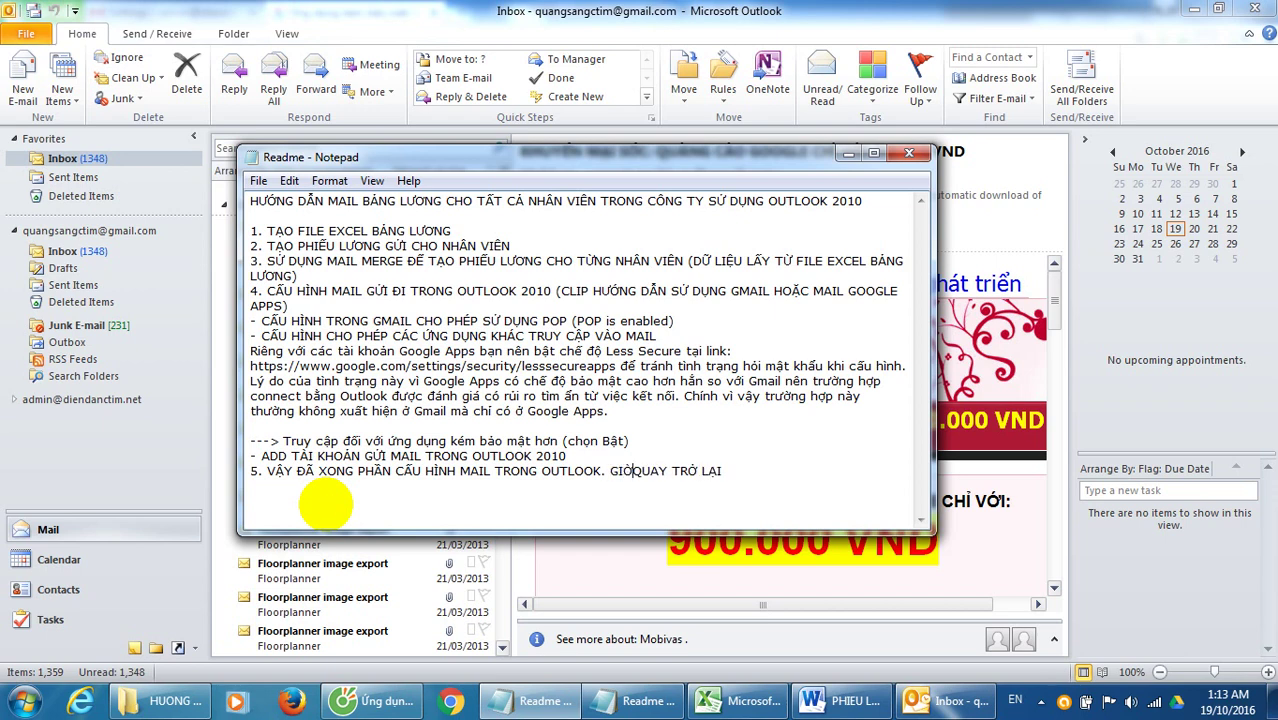
text(TA)
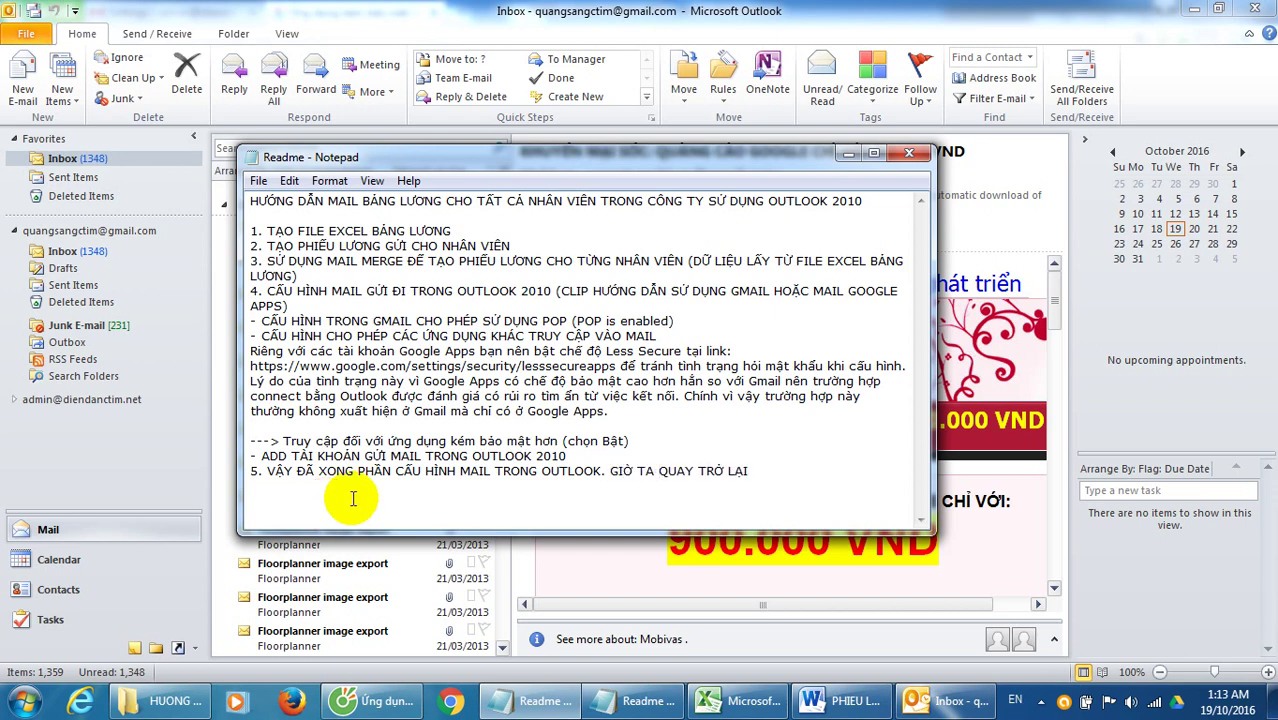
click(767, 471)
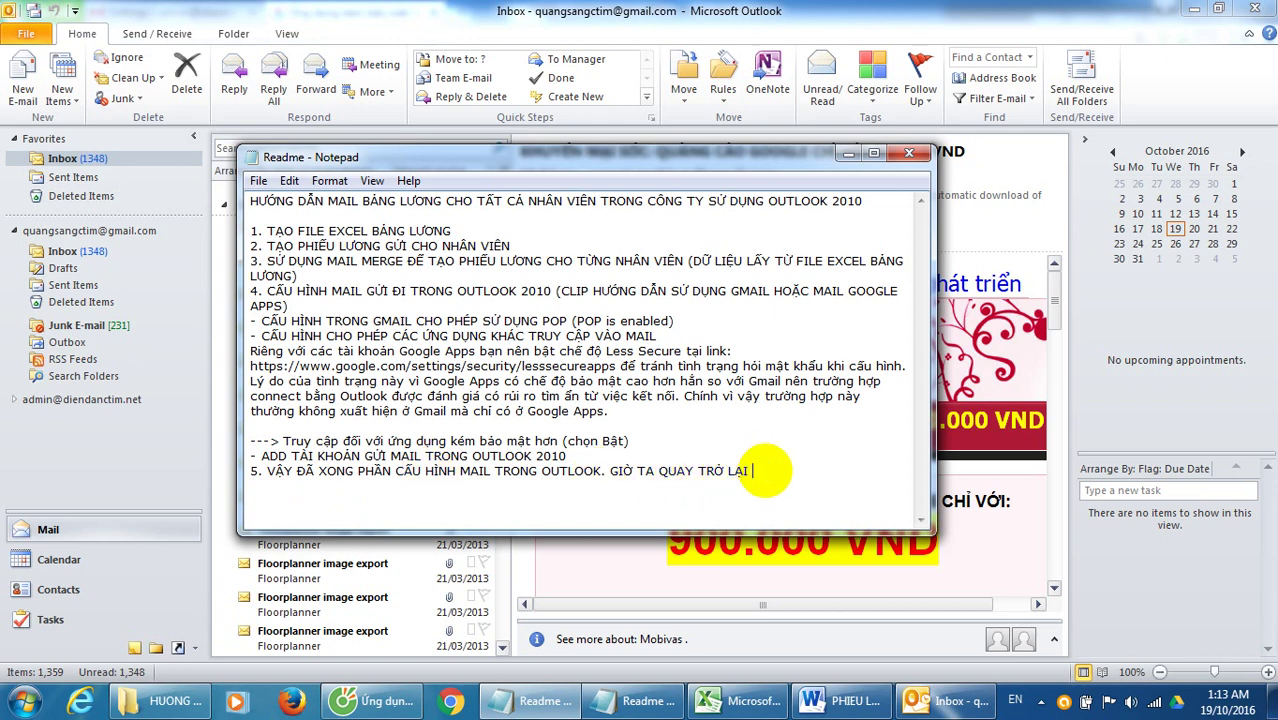
text(MẶIL)
text(MAIL ME)
text(RG)
text(GỬI)
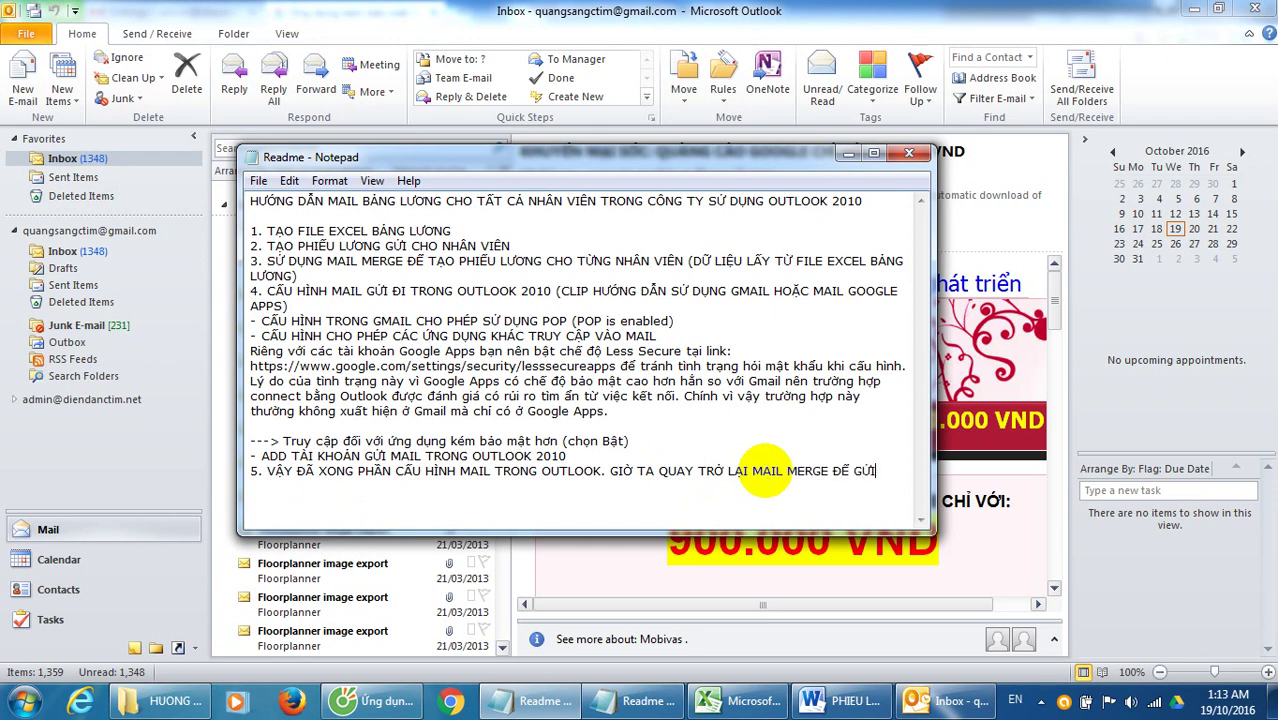
text(BANG)
text(LƯƠNG)
Step: E-mail all payslips to the EMAIL field with subject 'BẢNG LƯƠNG THÁNG 10-2016' in HTML format
click(838, 707)
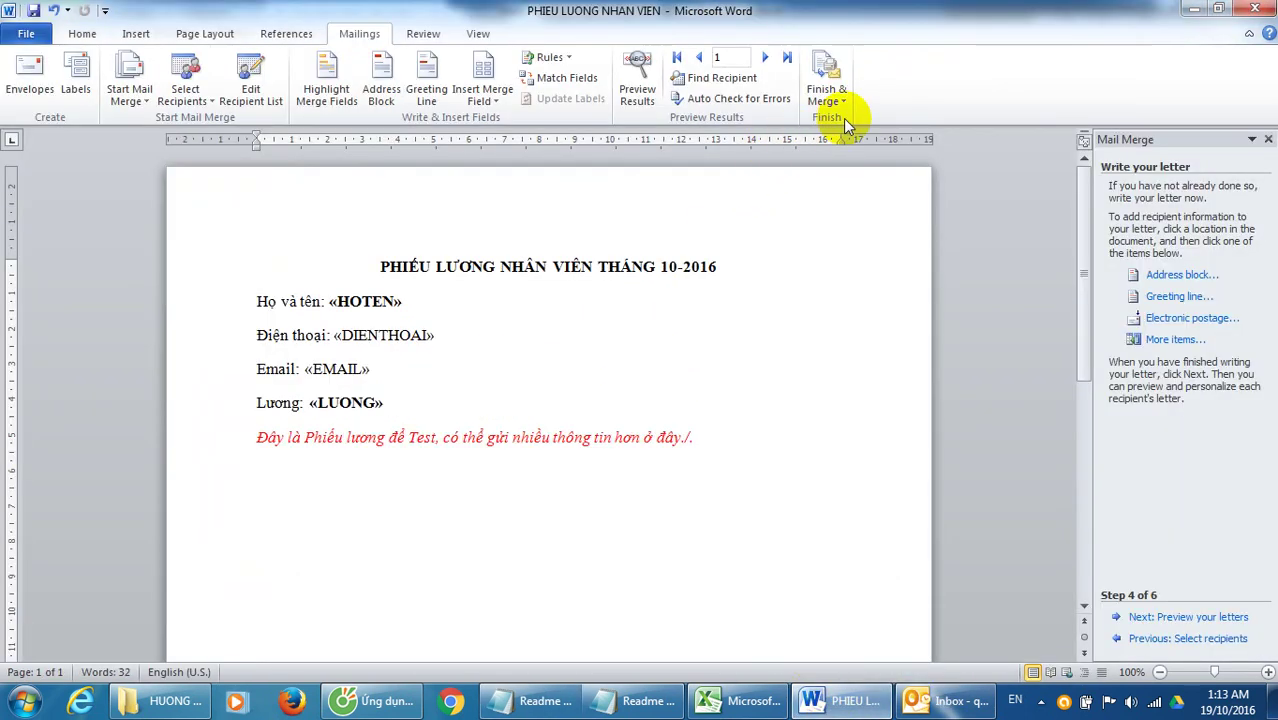
click(828, 92)
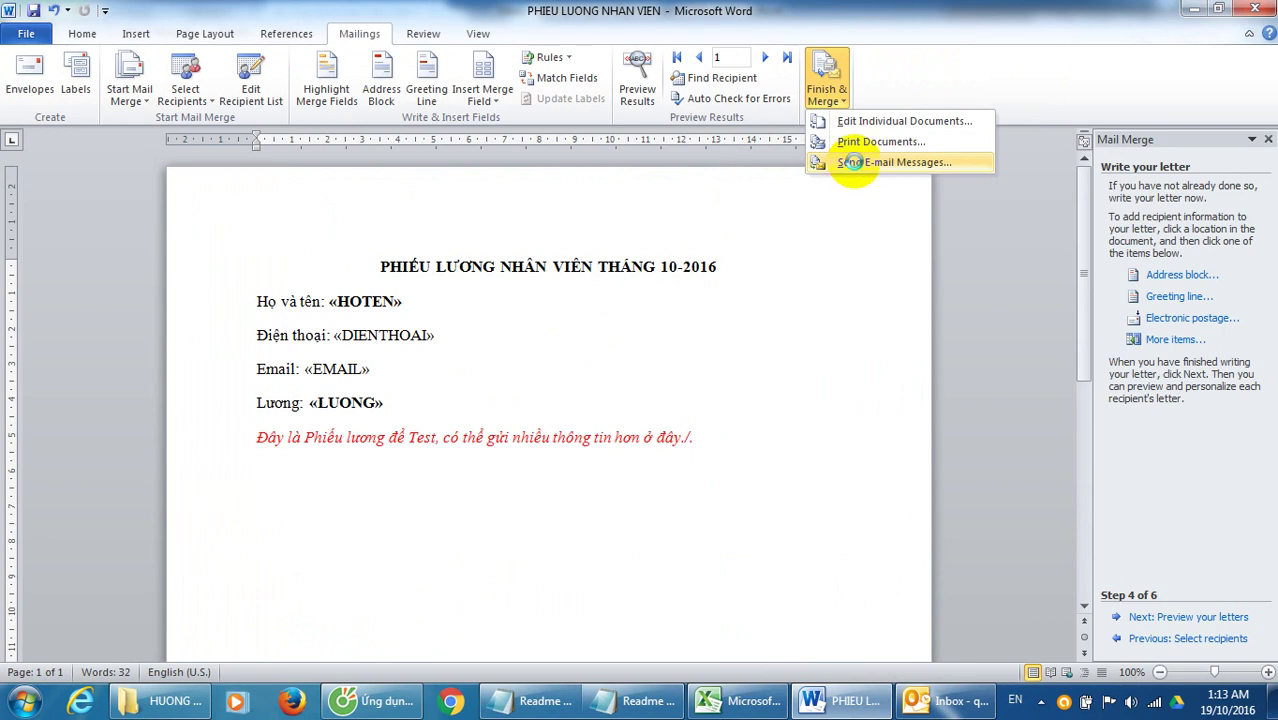
click(857, 166)
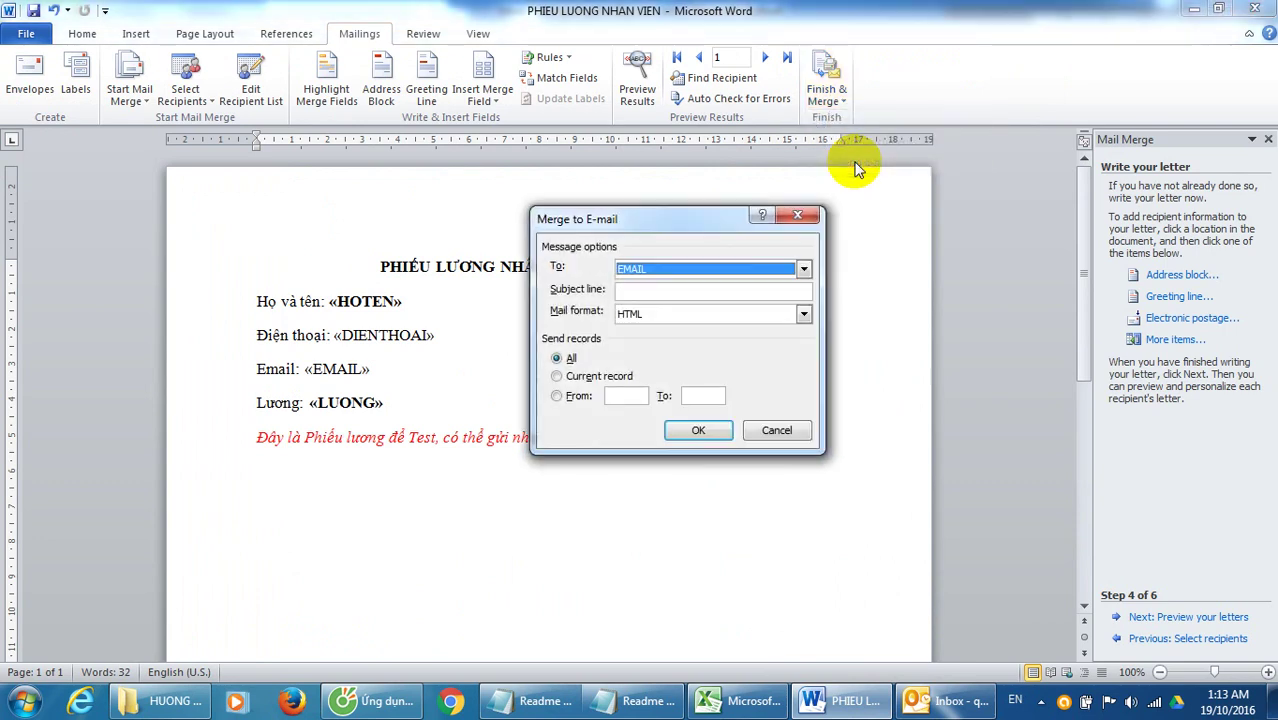
click(725, 267)
click(733, 272)
click(678, 290)
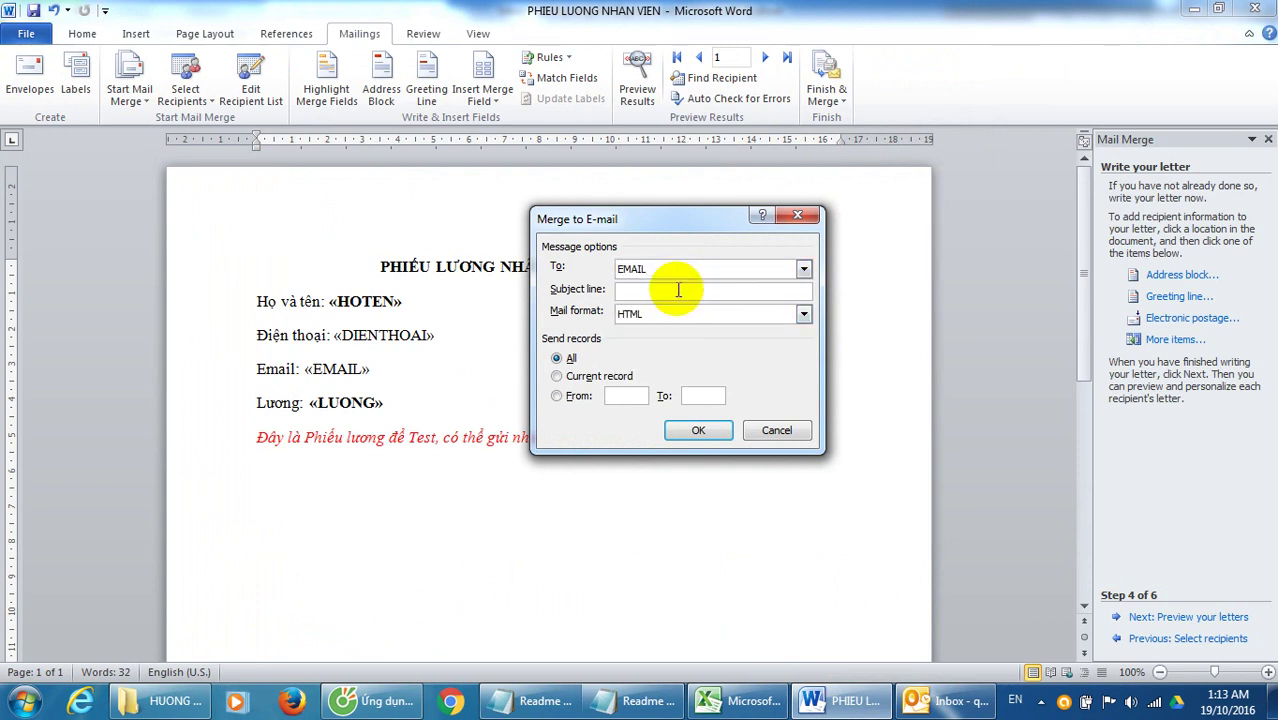
text(BA)
text( LƯƠNG)
text( THANG)
text(10-)
text(2016)
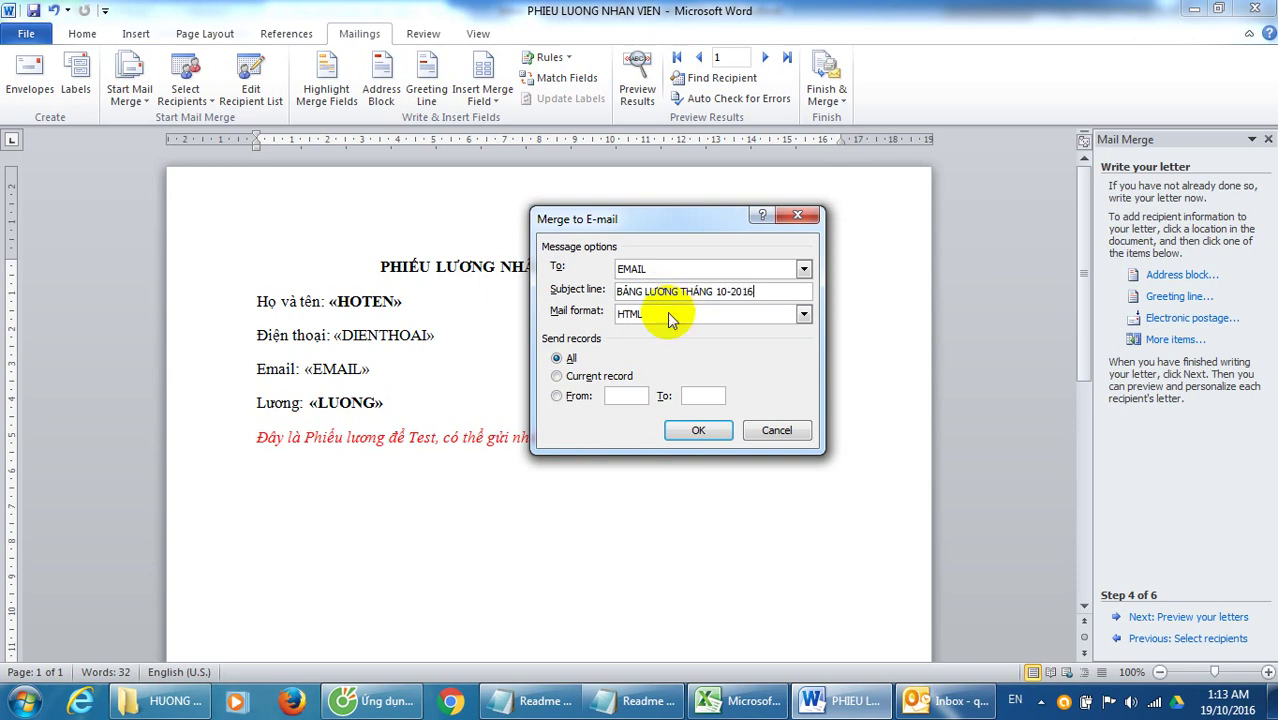
click(670, 313)
click(660, 357)
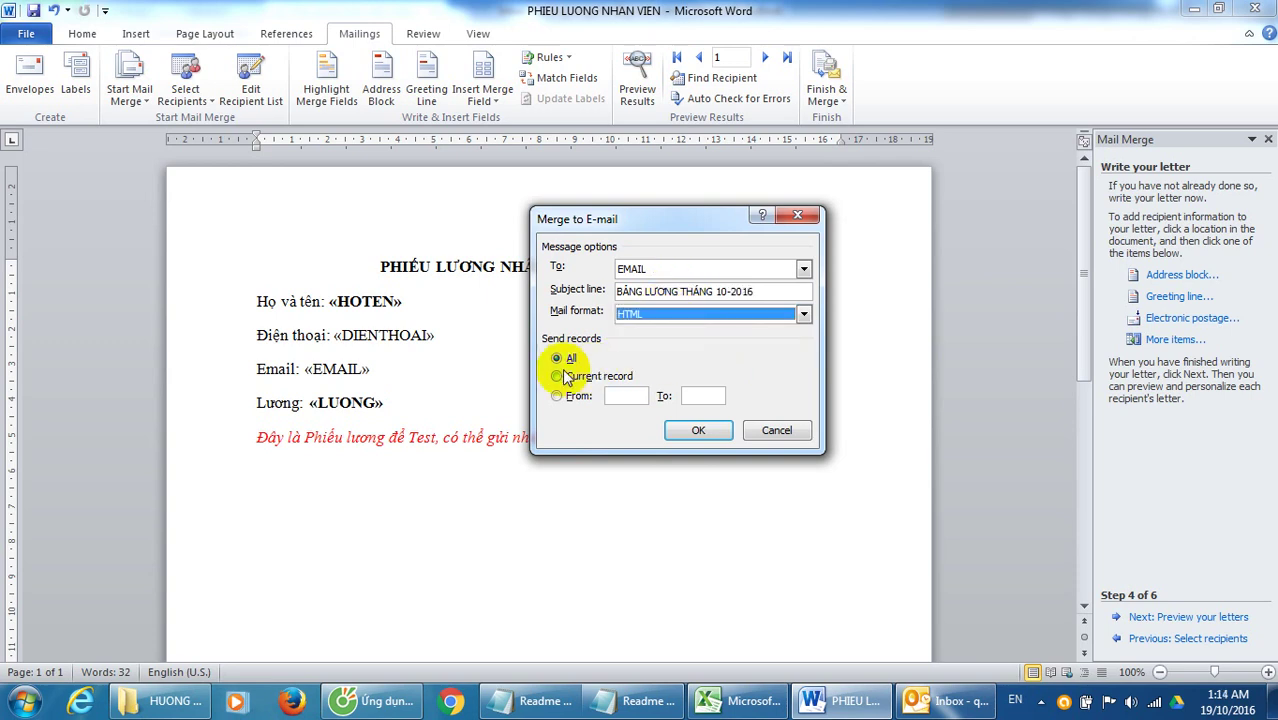
click(700, 432)
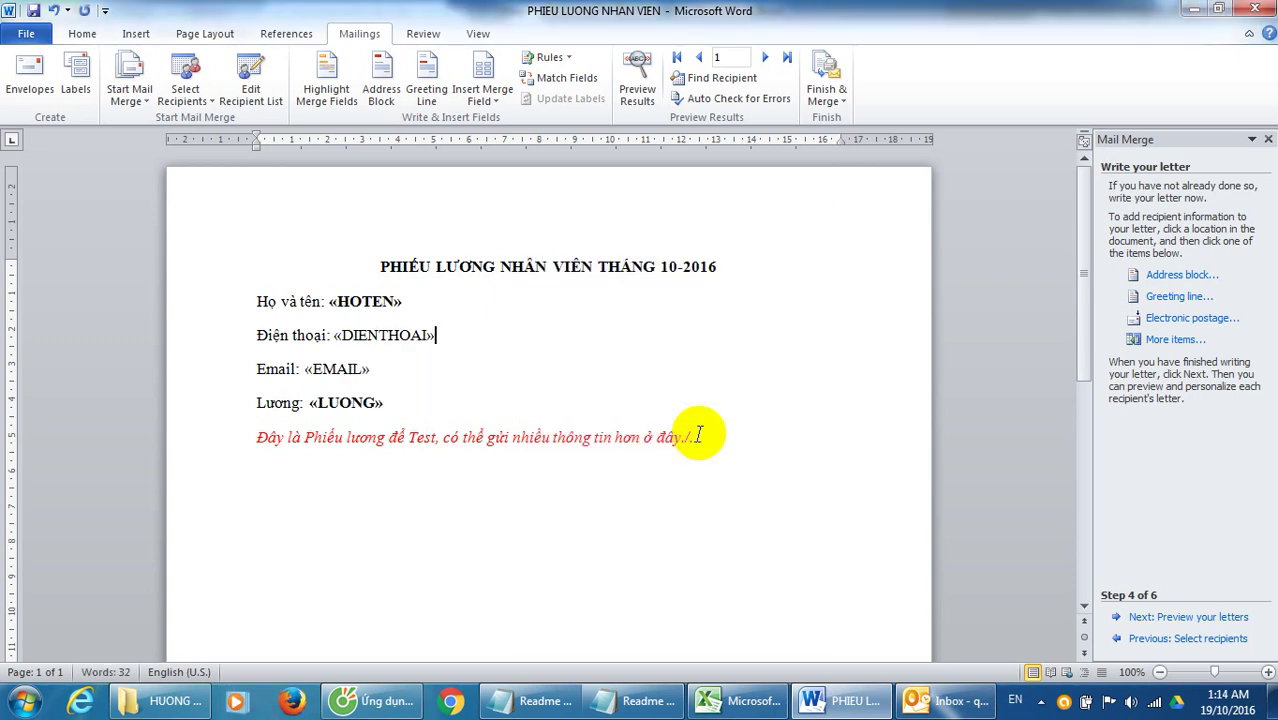
Step: Type note 6 in the Readme: 'ĐÃ GỬI XONG. GIỜ TA KIỂM TRA LẠI TRONG MAIL TRÊN GOOGLE.'
click(648, 706)
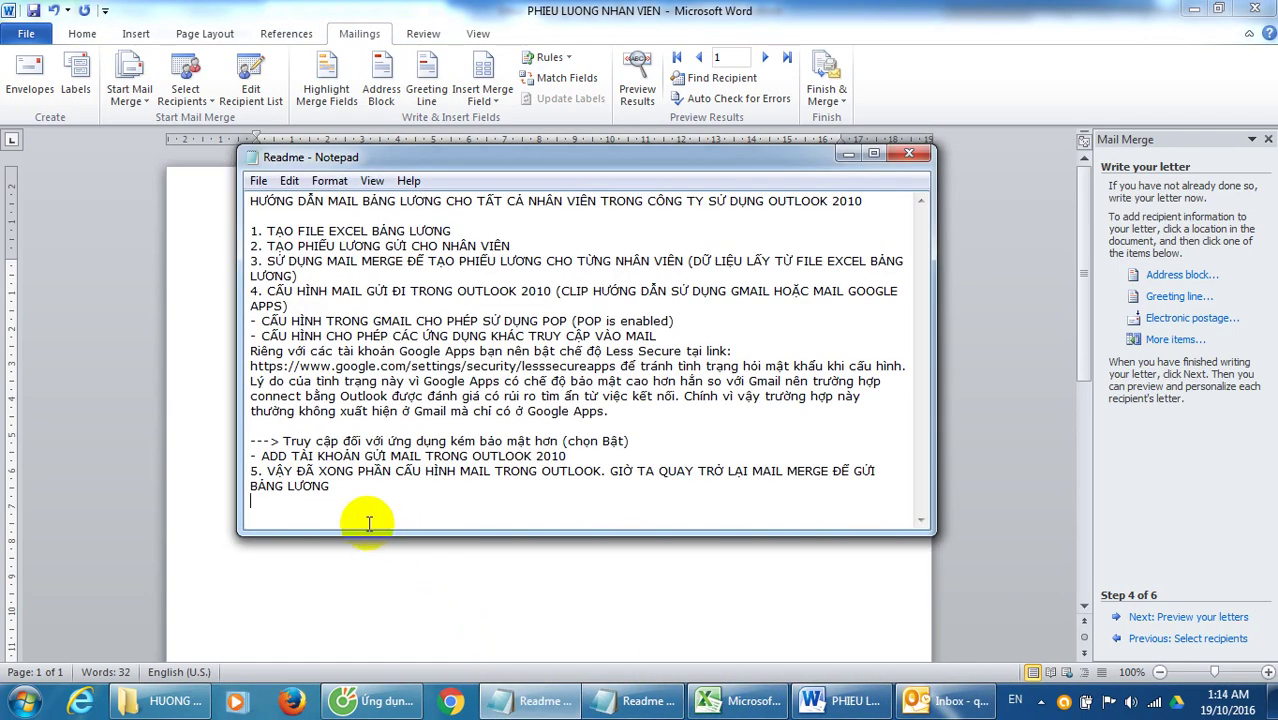
text(6. )
text(ĐG)
text(ỬI XONG.)
text(GIỜ TA K)
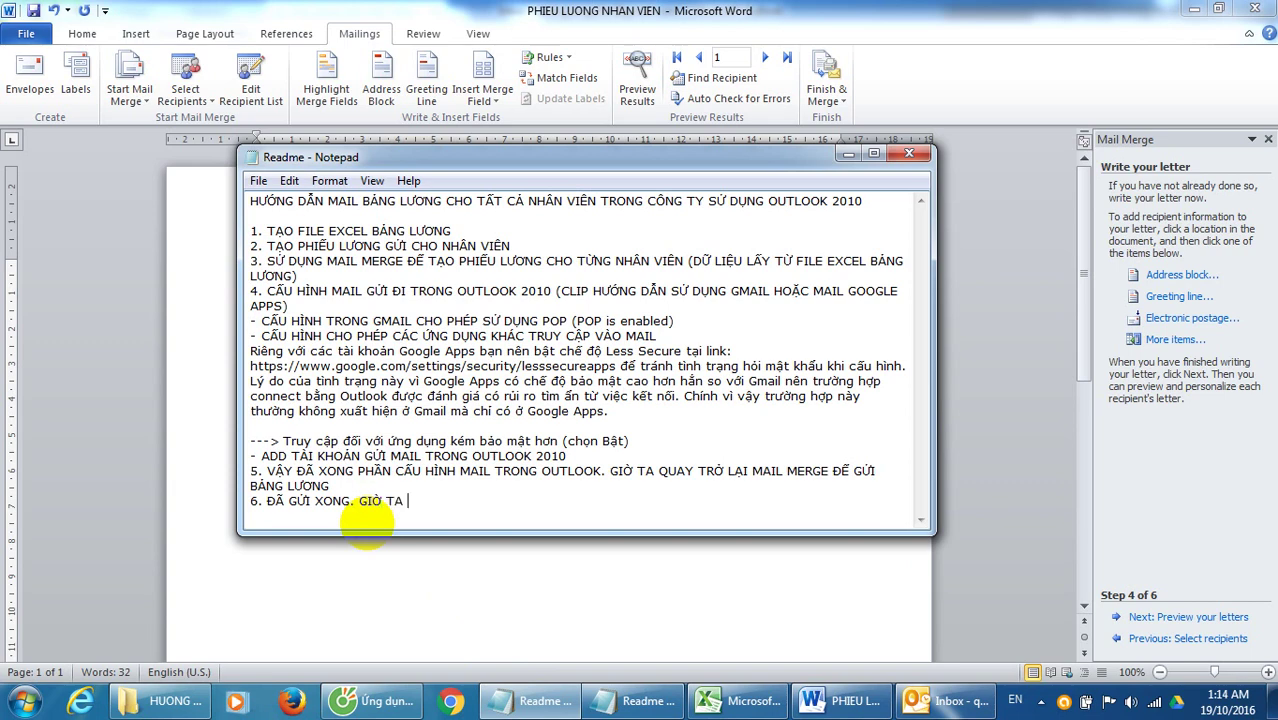
text(IẾM TRA LAI)
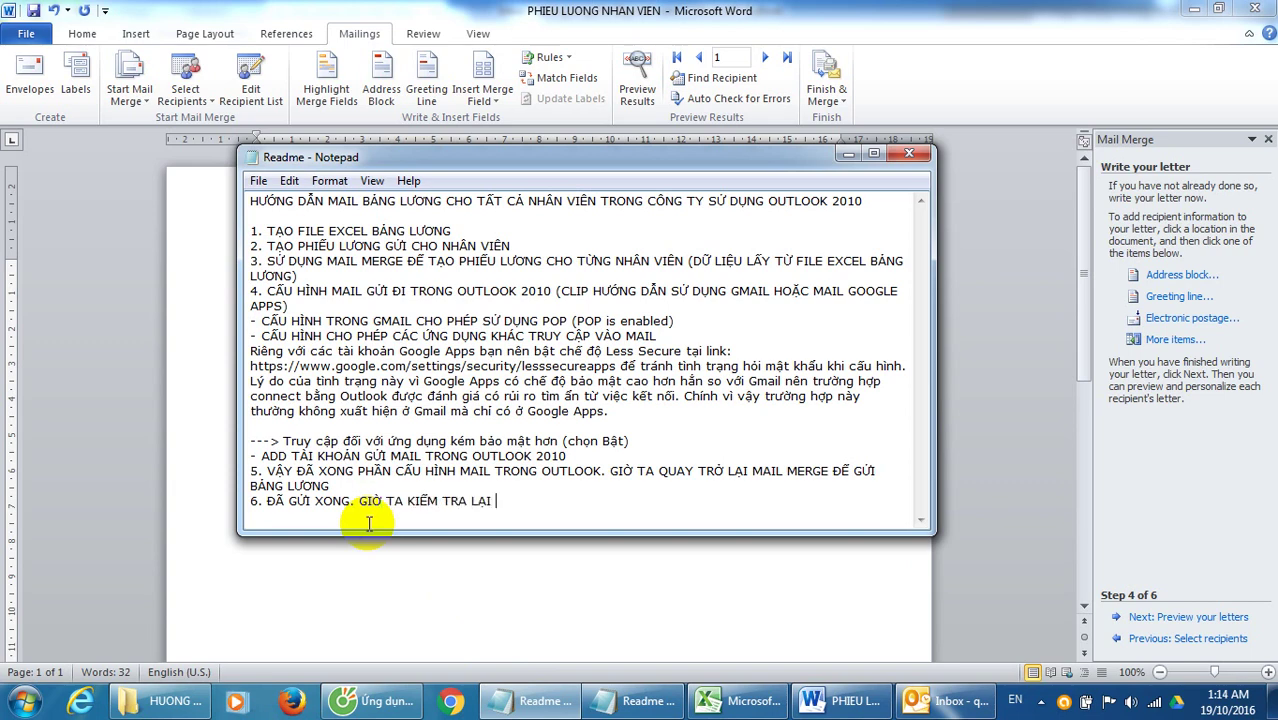
text( TRONG)
text(MAIL)
text( TRÊN )
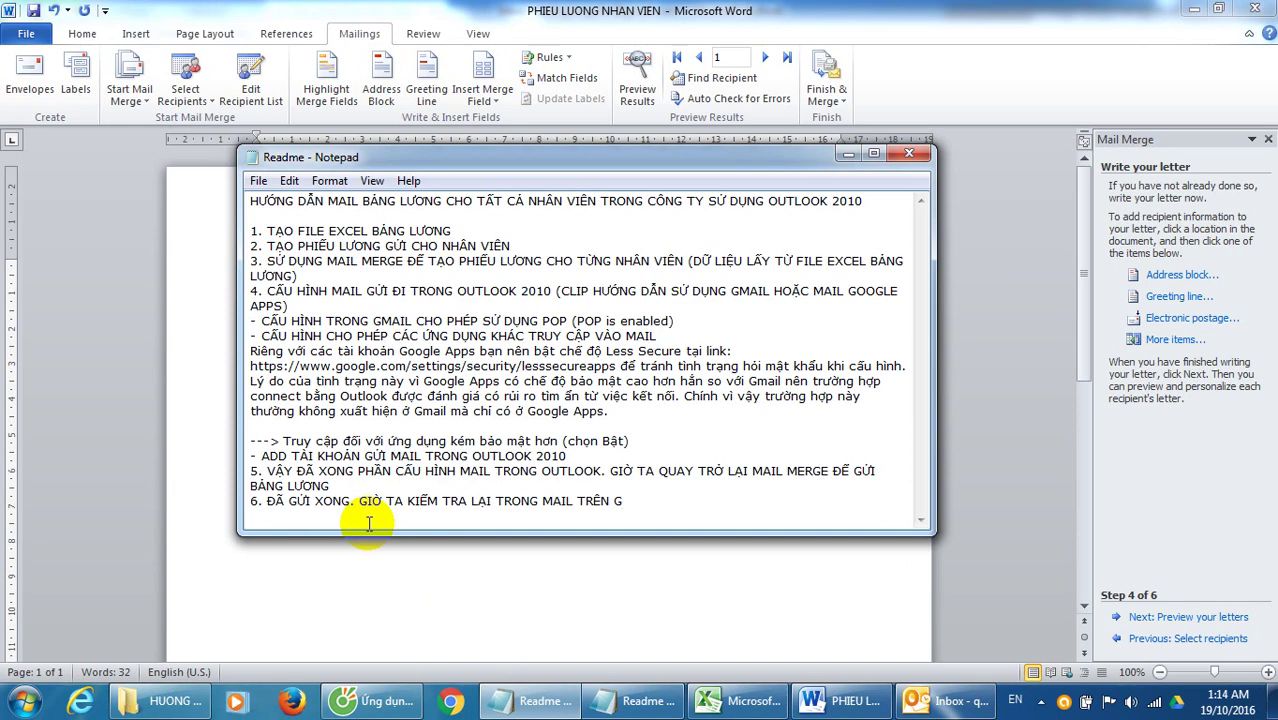
text(GLE.)
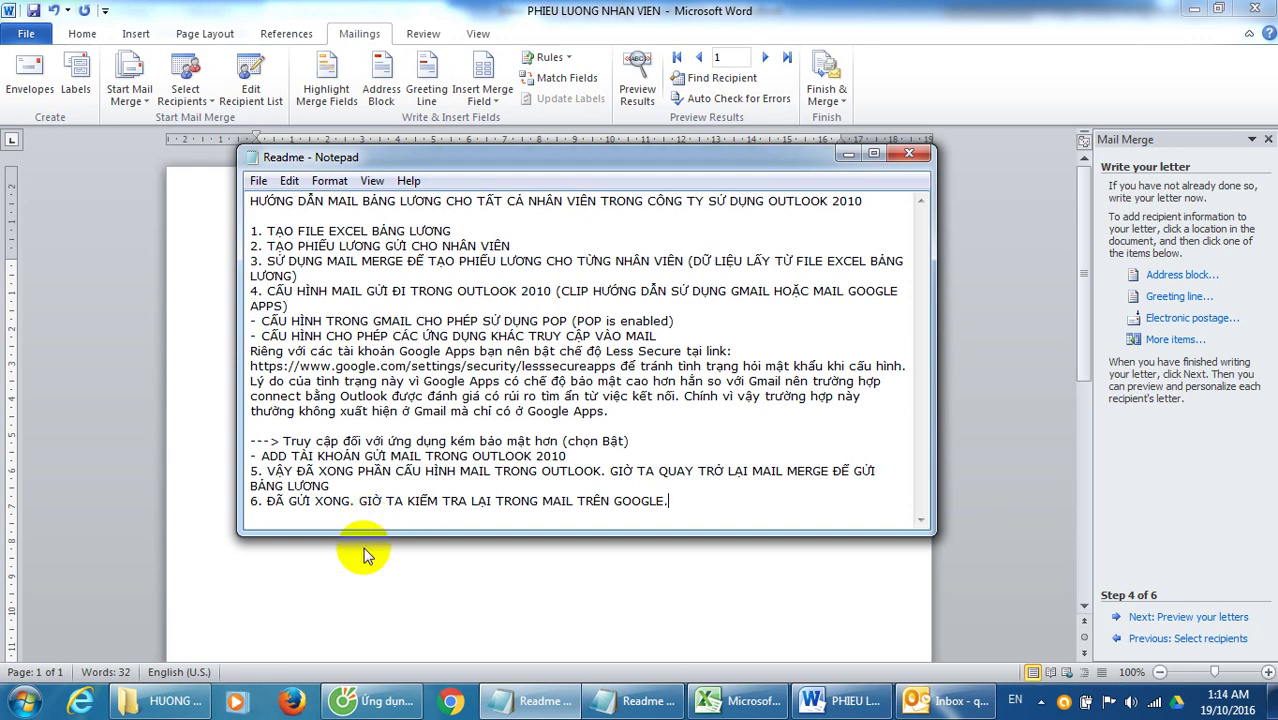
Step: Leave Gmail settings for the Inbox, discarding the unsaved settings changes
click(350, 700)
click(183, 13)
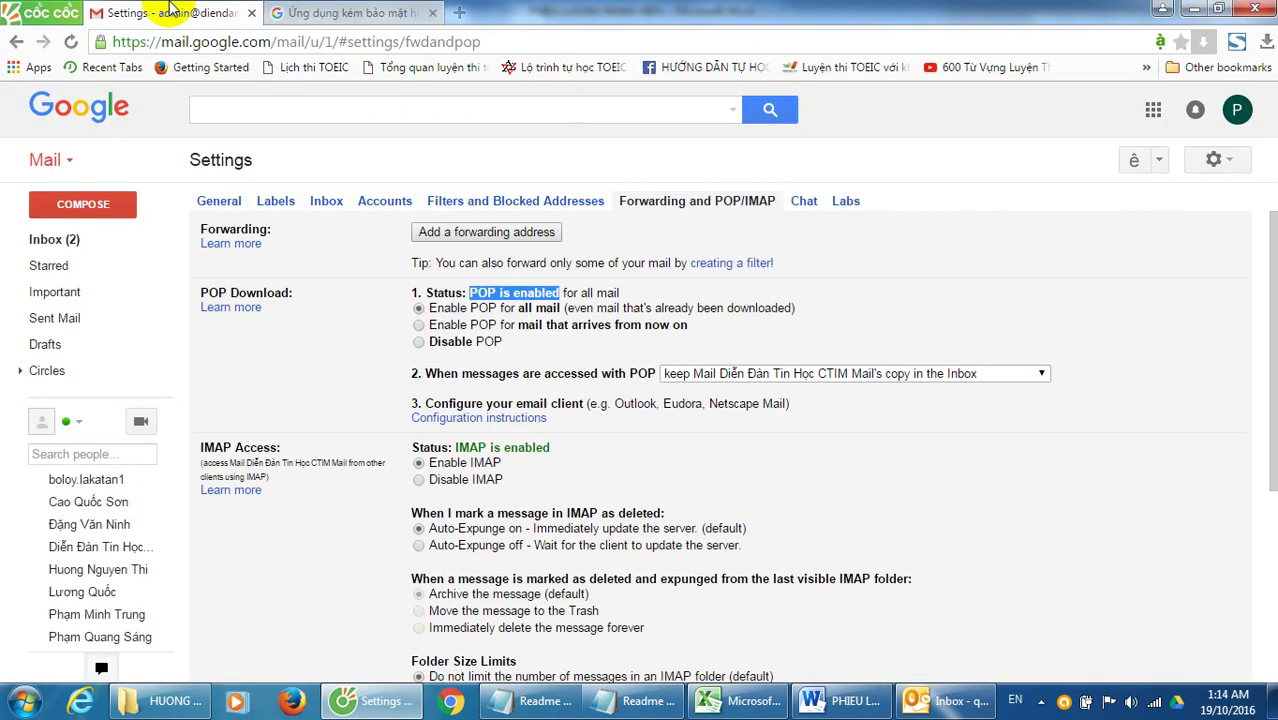
click(50, 245)
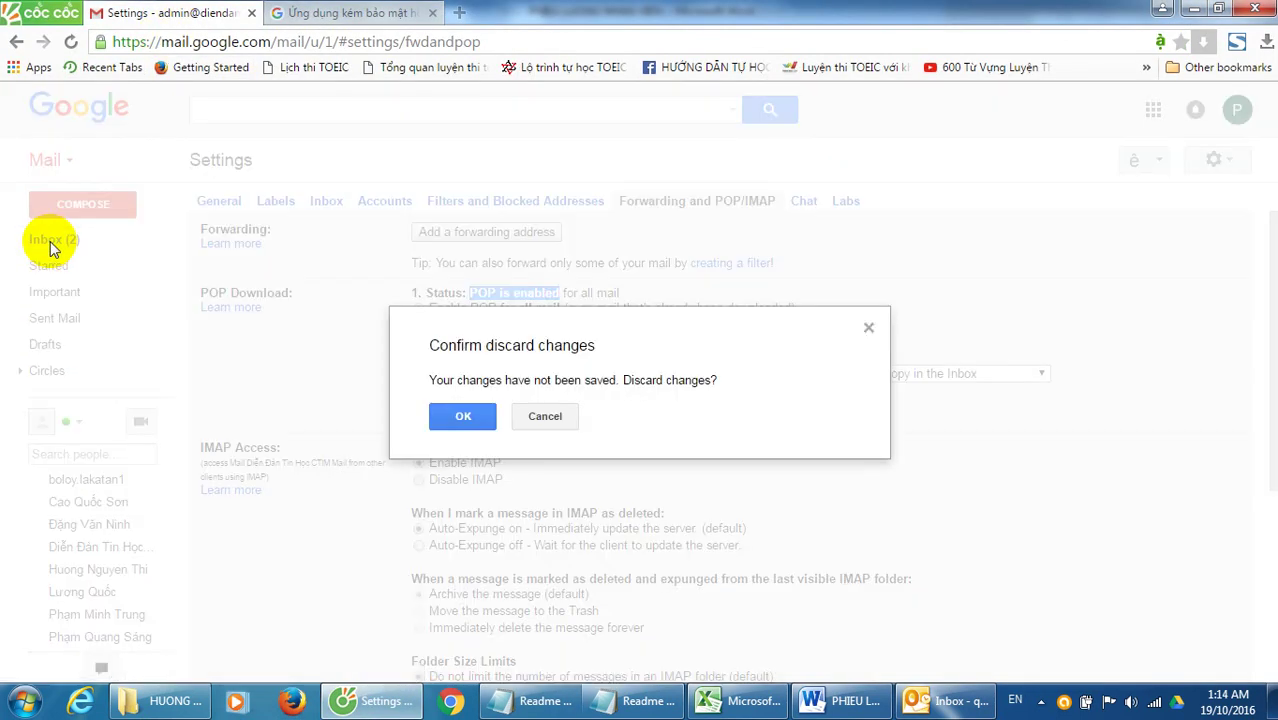
click(560, 420)
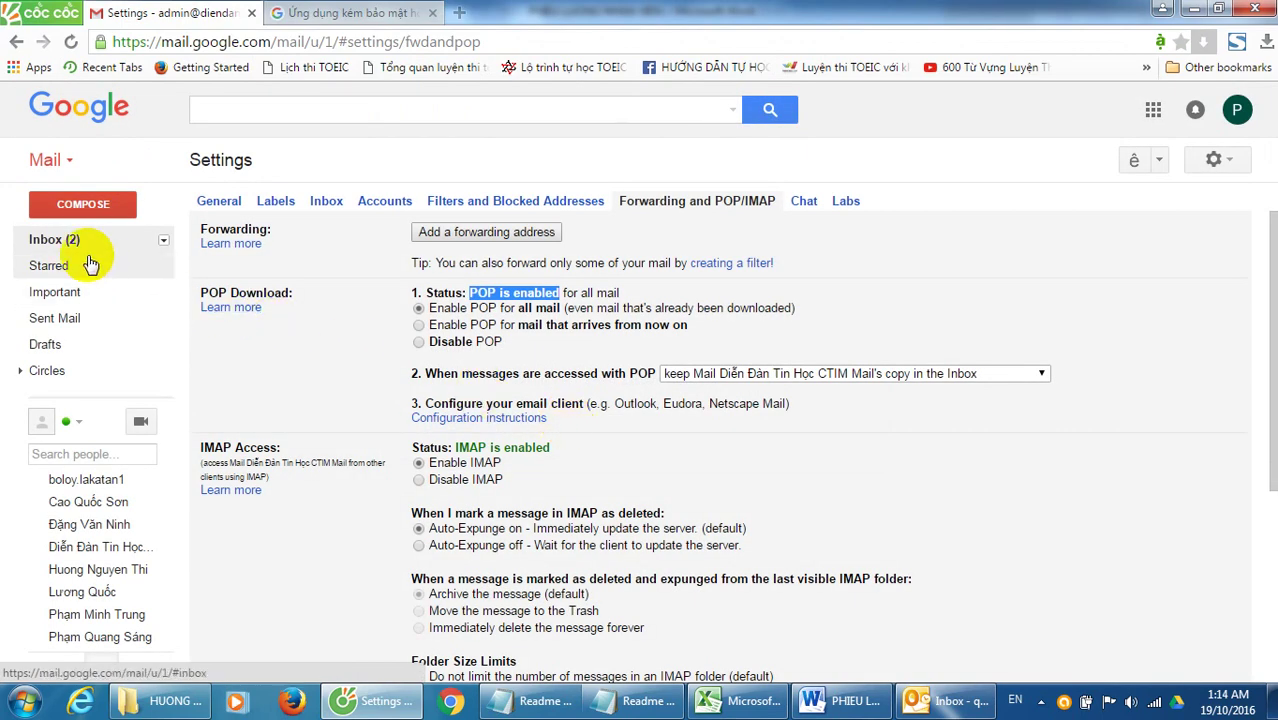
click(62, 242)
click(463, 418)
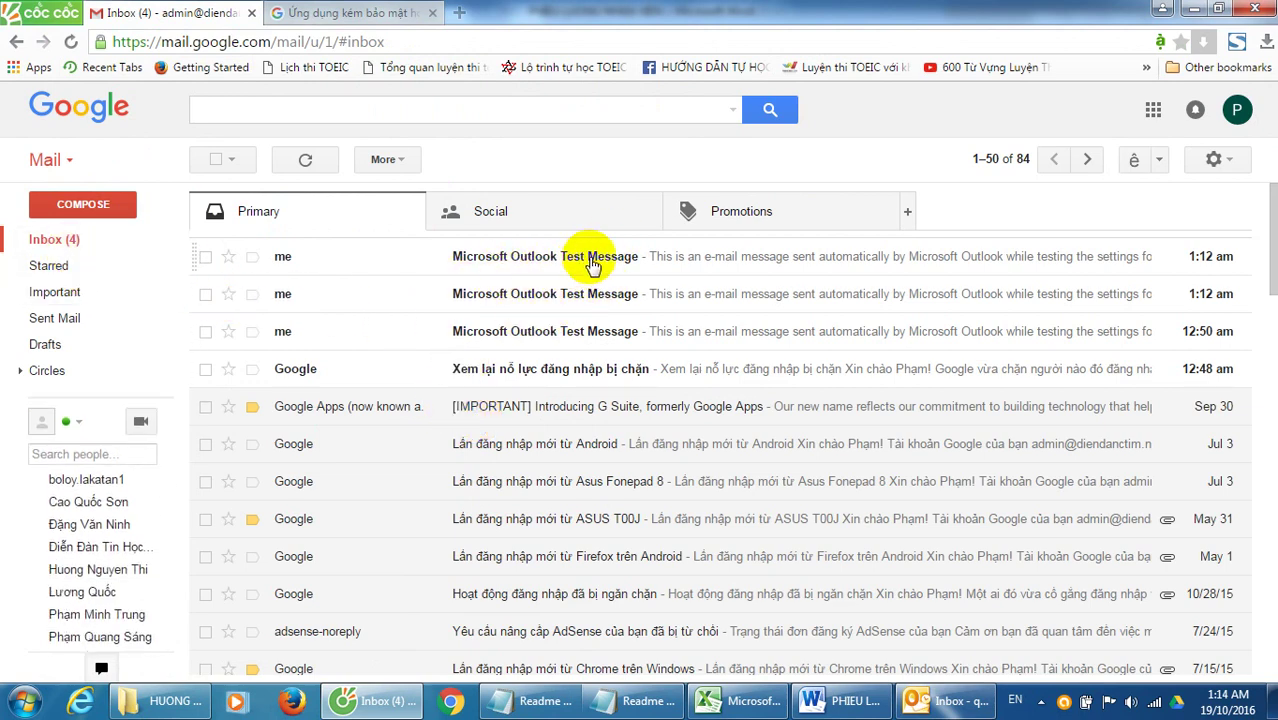
Step: Read each of the three Microsoft Outlook Test Messages in the Inbox
click(573, 268)
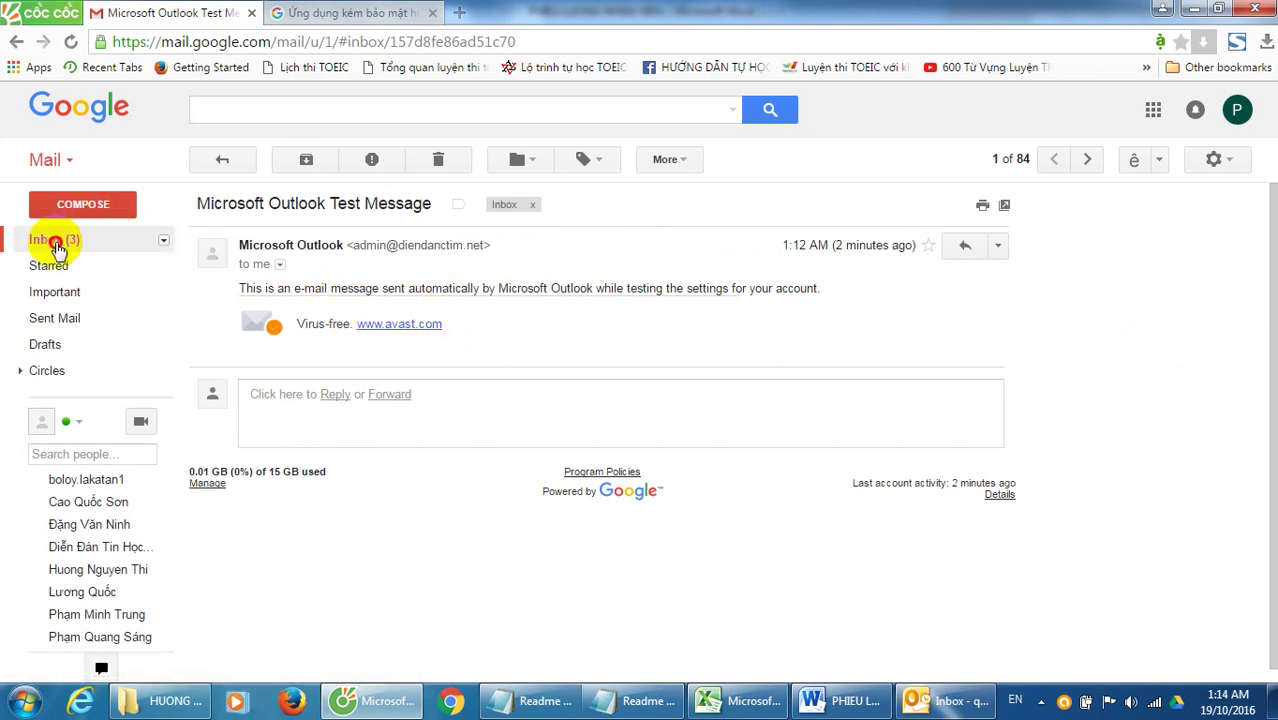
click(57, 242)
click(524, 295)
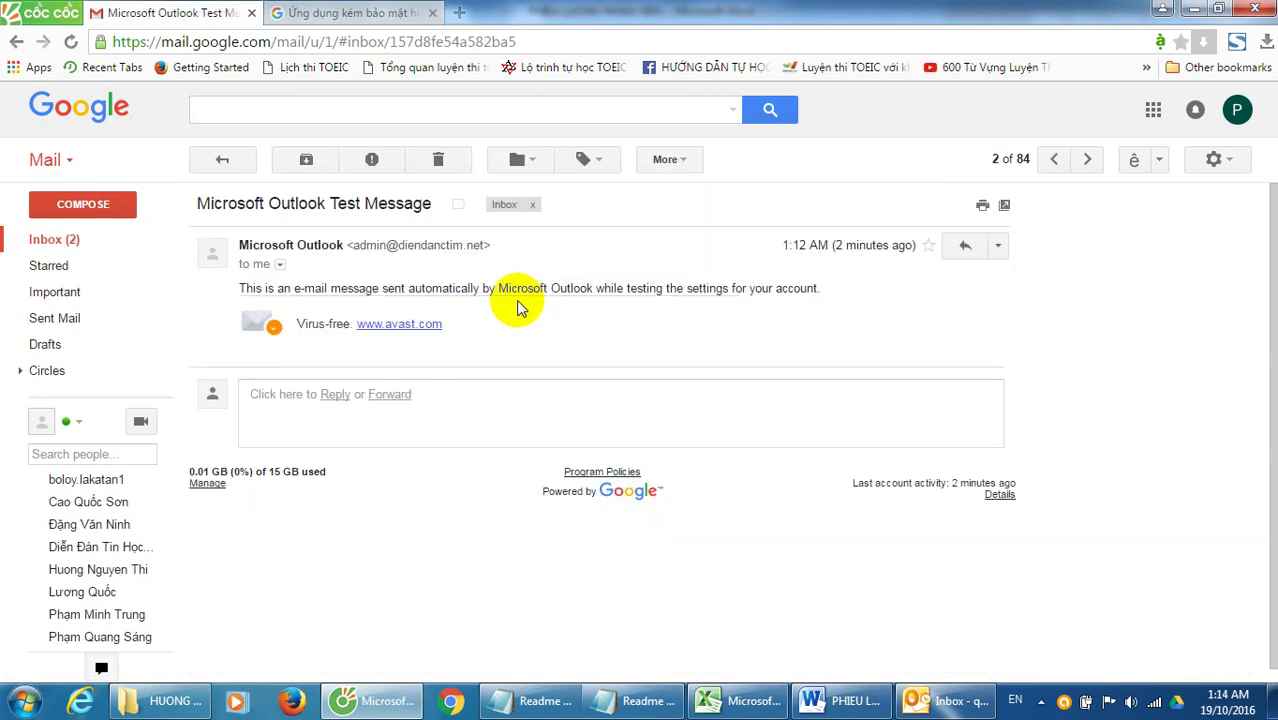
click(40, 240)
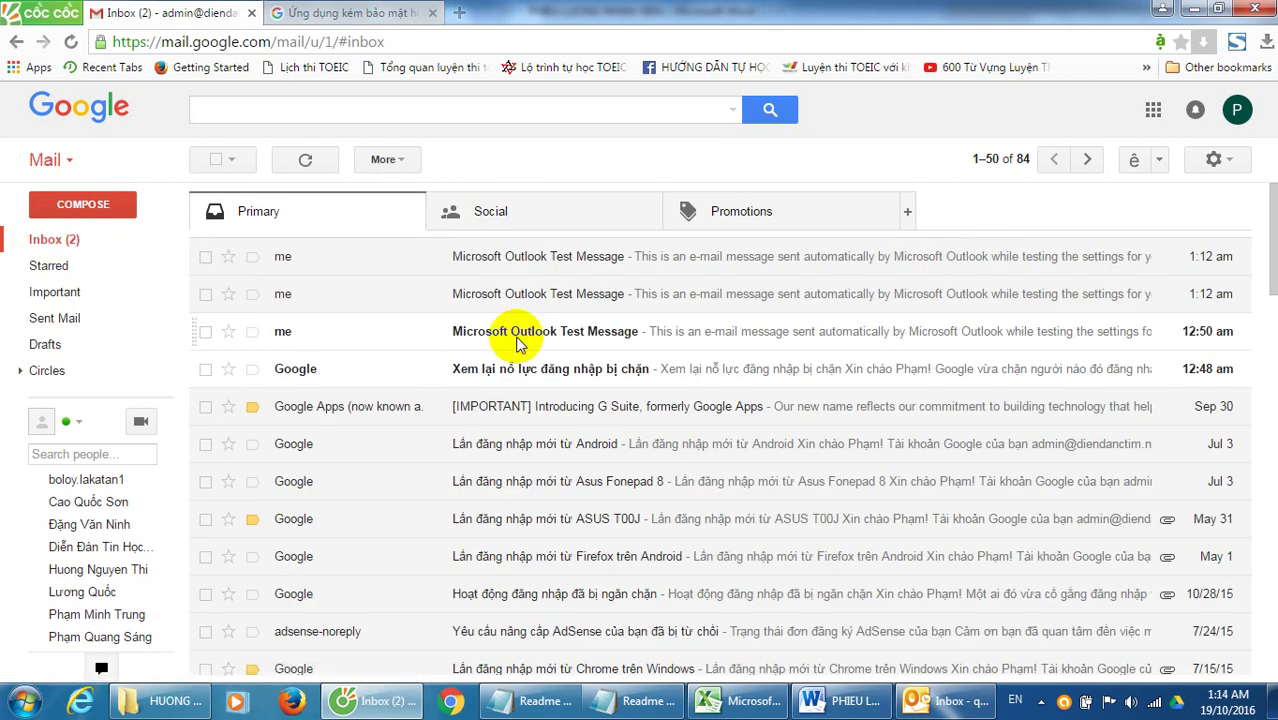
click(456, 331)
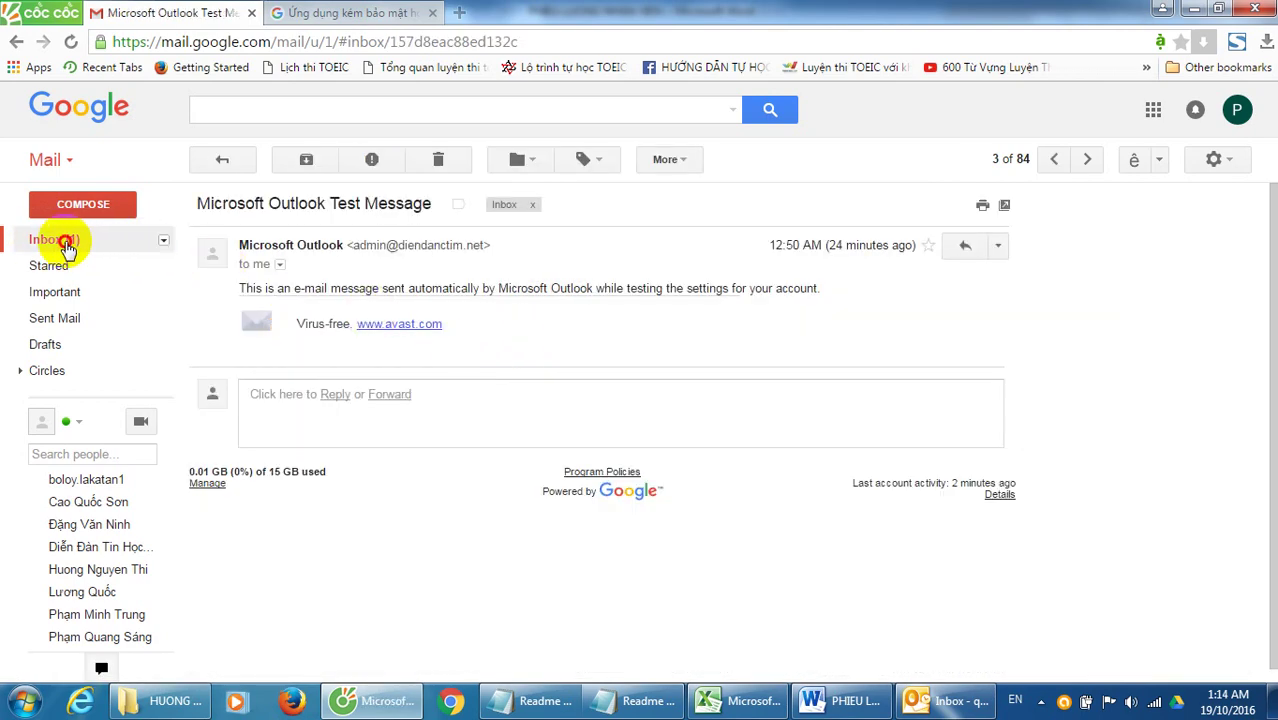
click(60, 240)
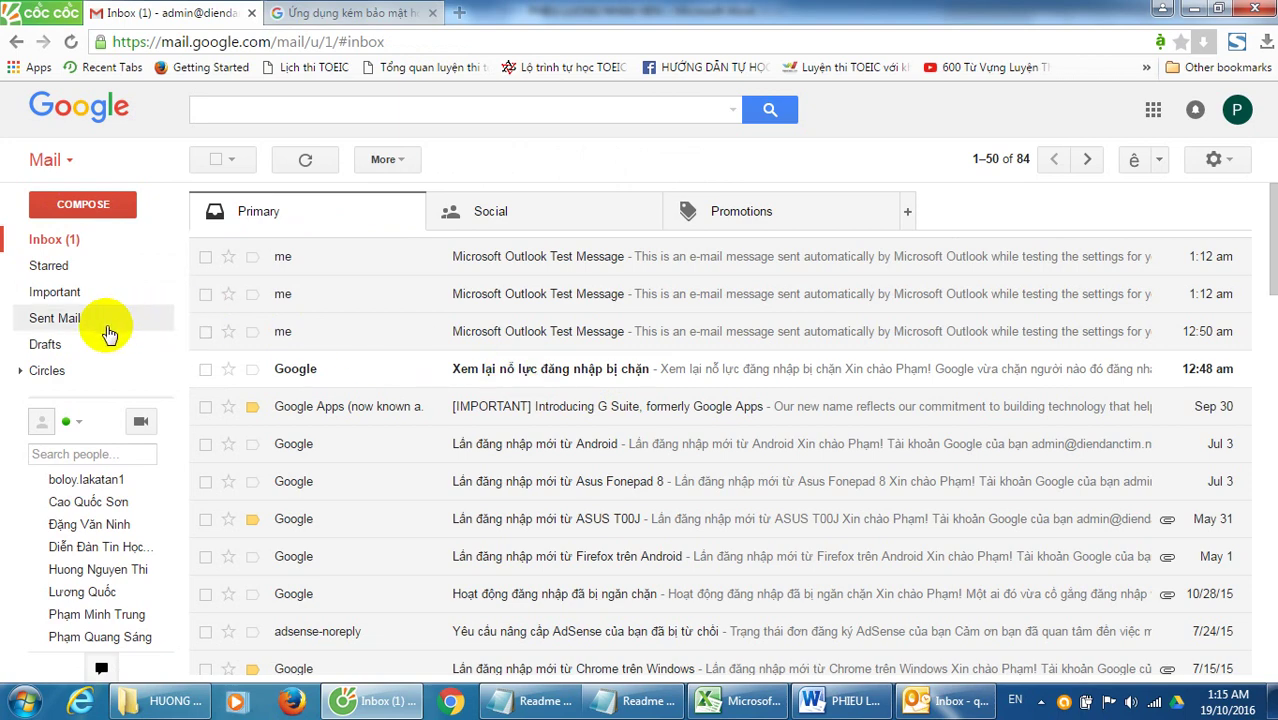
mouse_move(88, 330)
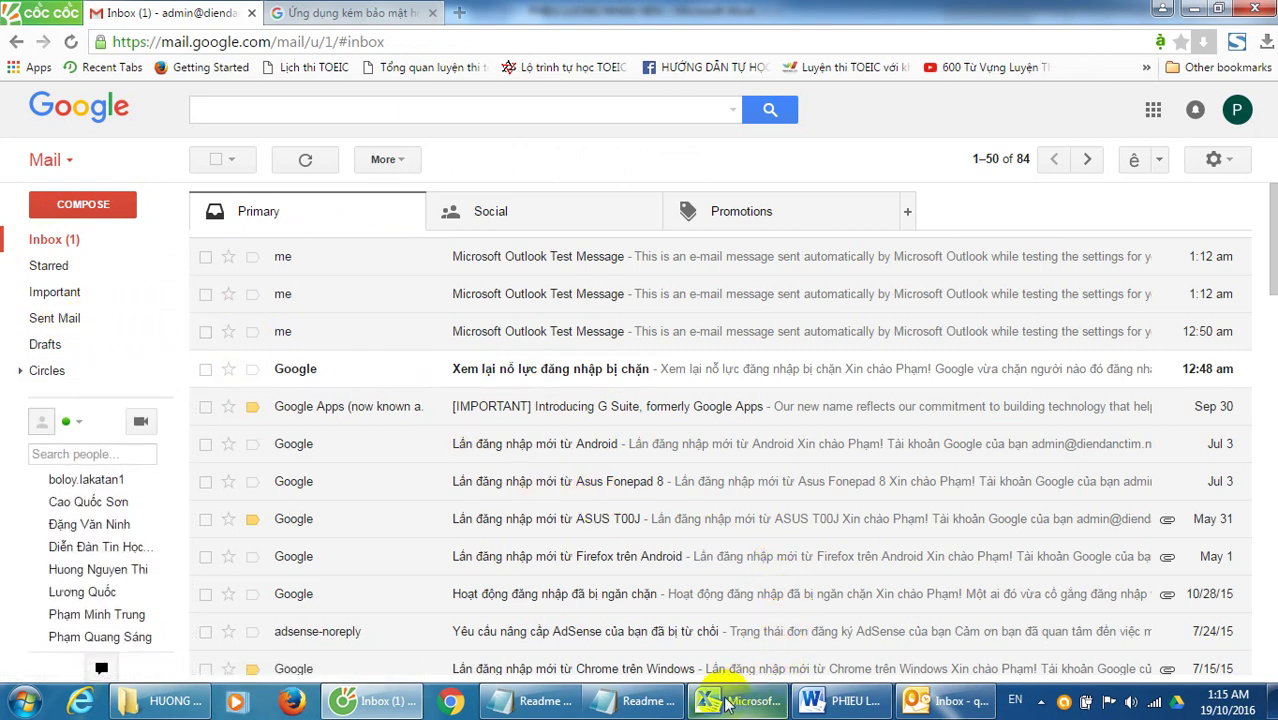
Step: Add the line '- ĐÓ LÀ CÁC MAIL THÔNG BÁO XÁC NHẬN' under note 6 in the Readme
click(535, 701)
click(696, 497)
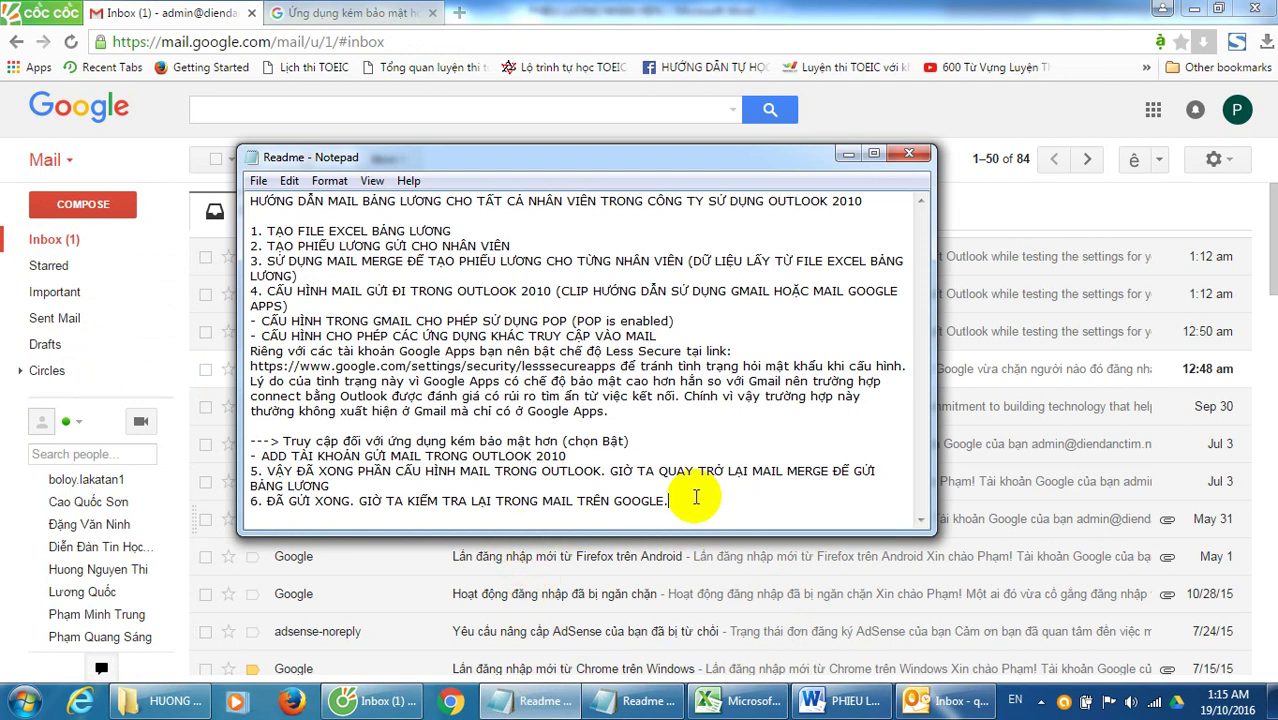
text(-)
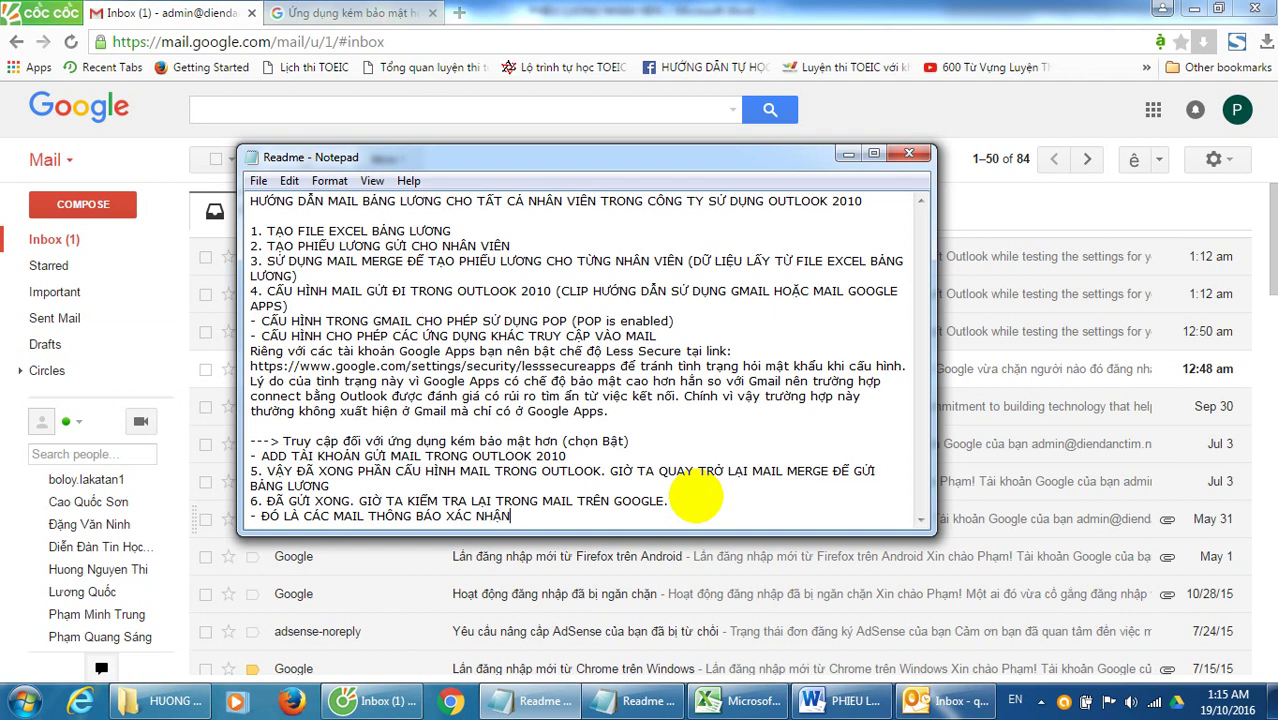
key(Return)
Step: Open each Outlook test message in Gmail's Sent Mail
click(375, 701)
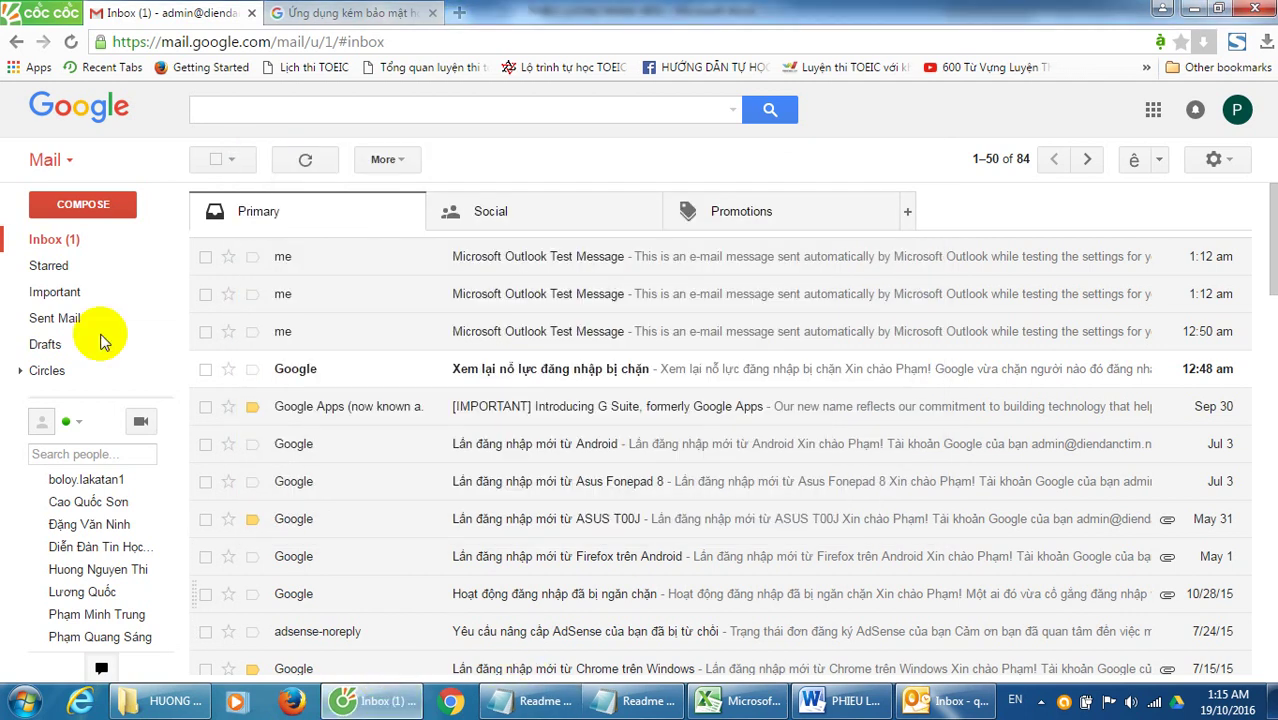
click(70, 320)
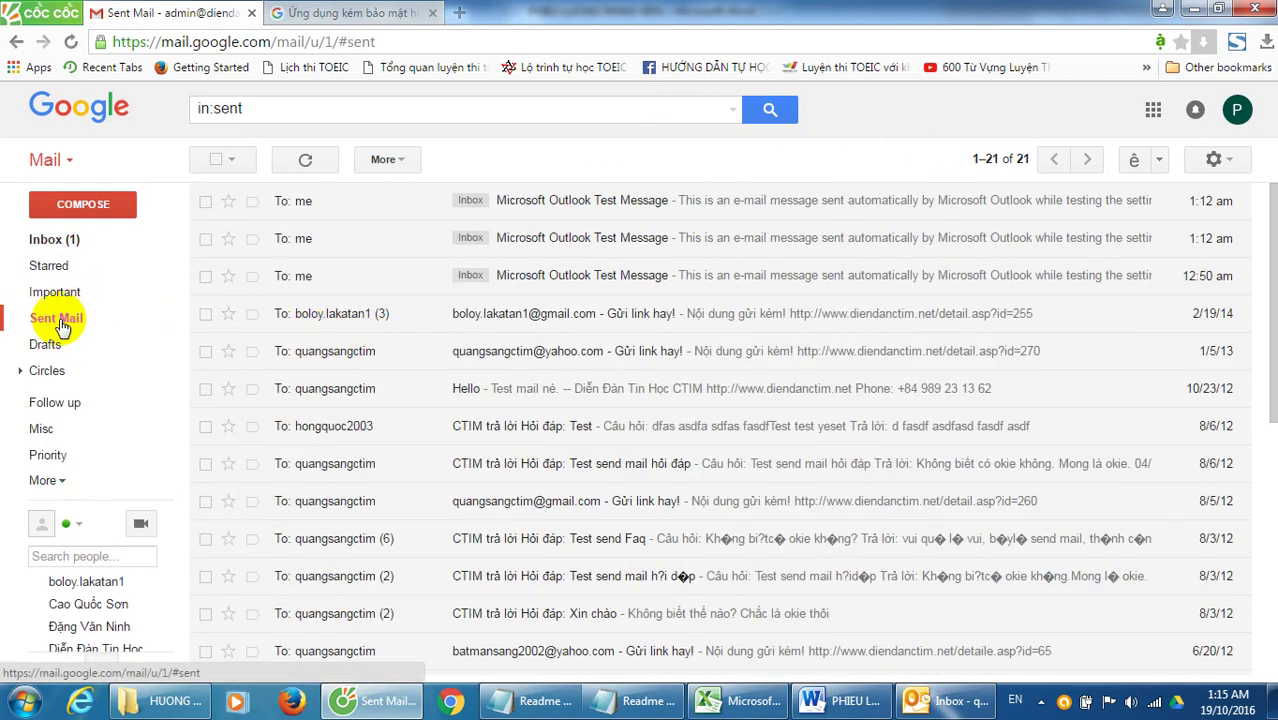
mouse_move(302, 320)
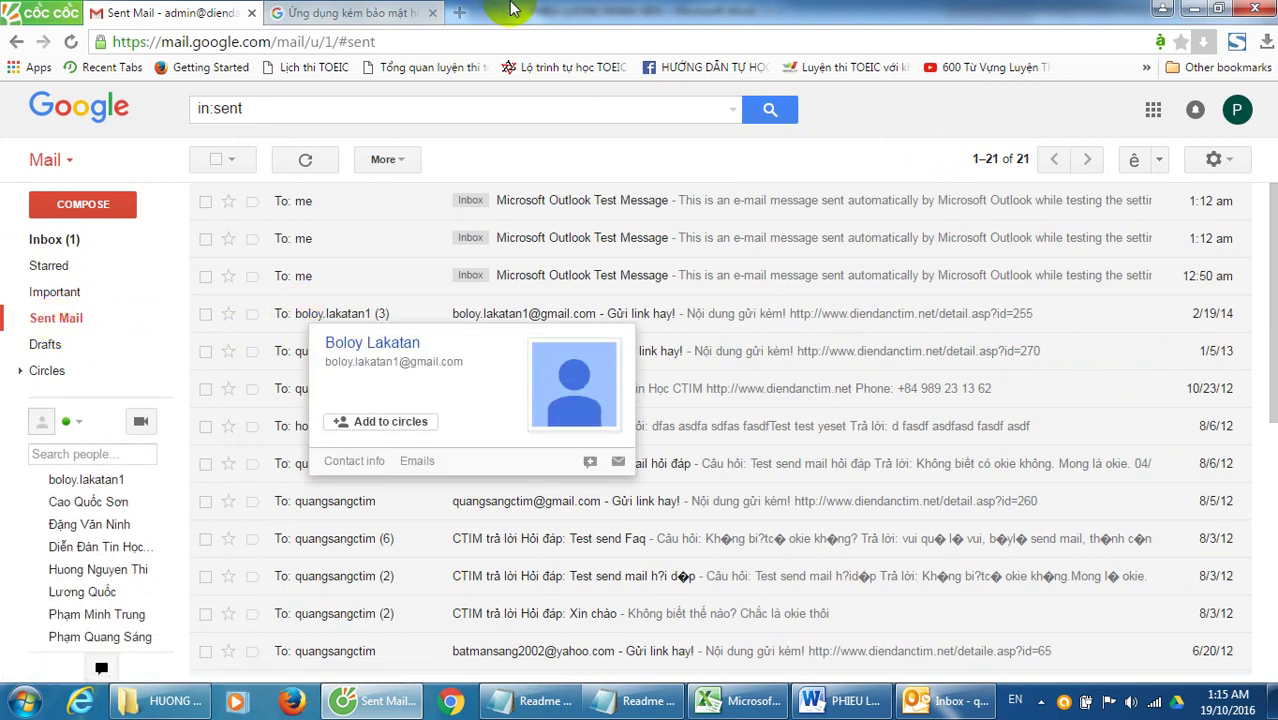
click(561, 202)
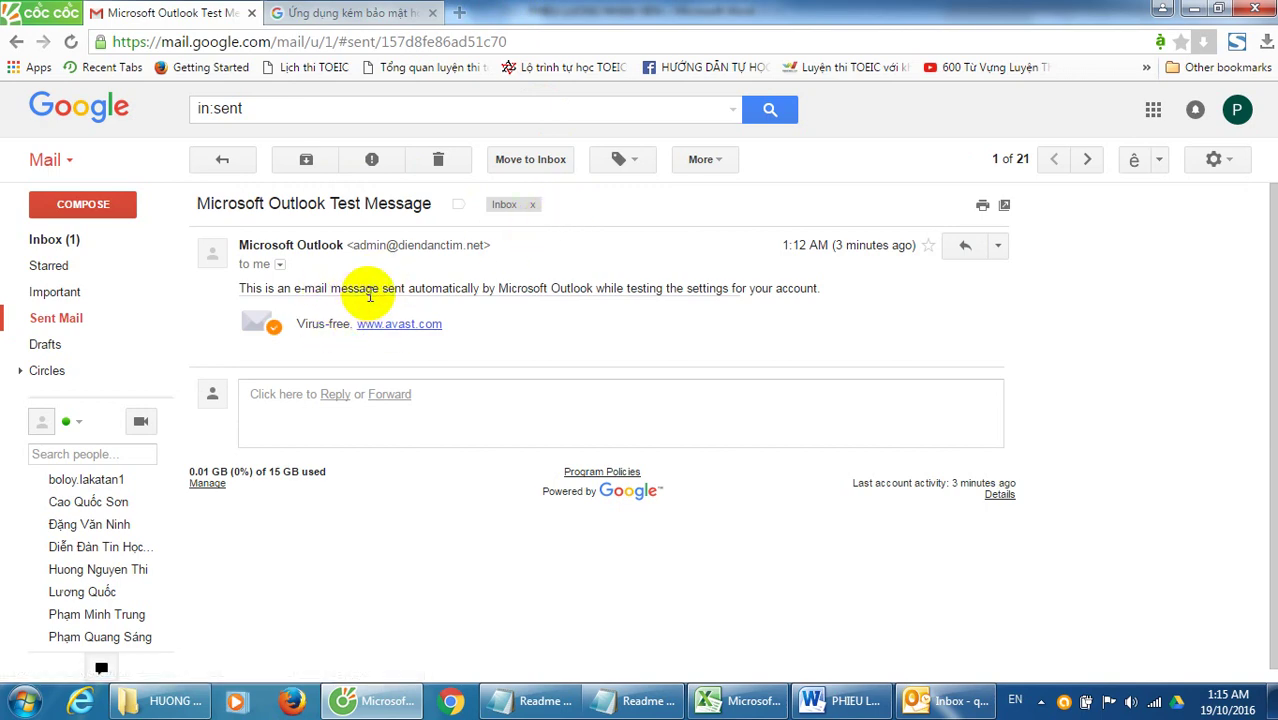
click(60, 320)
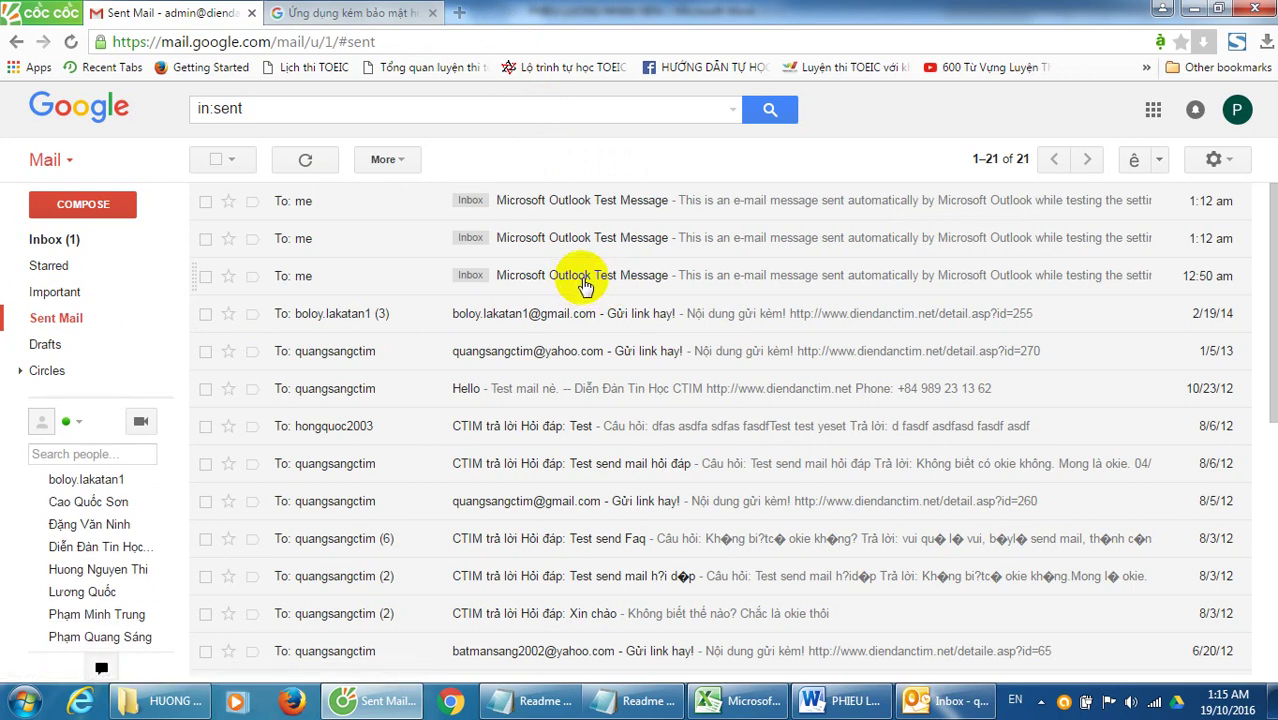
click(578, 280)
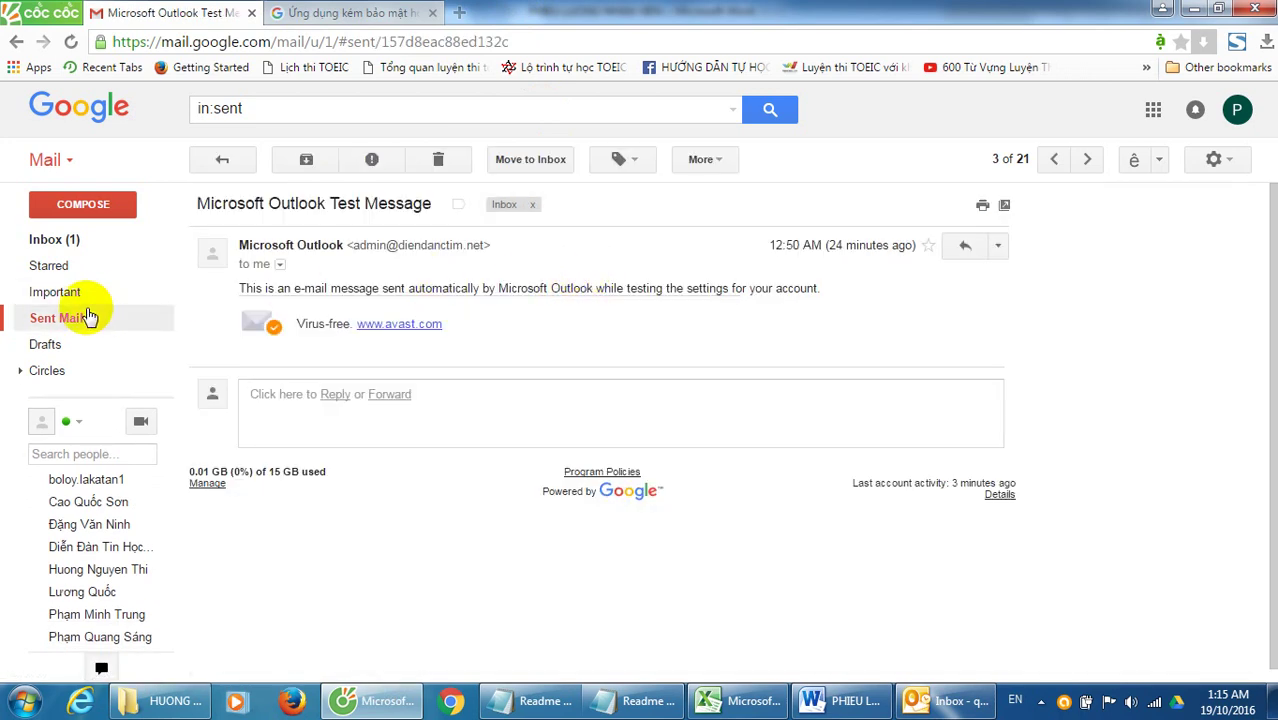
click(68, 320)
click(545, 238)
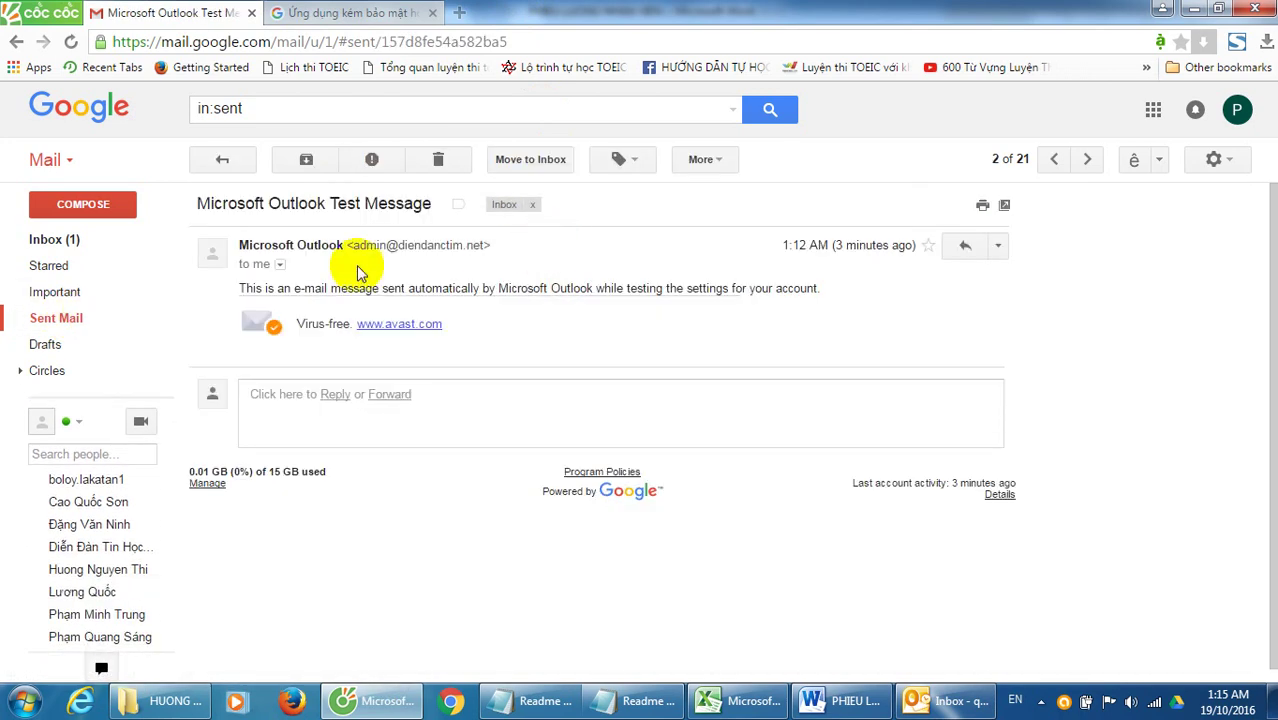
Step: Read Google's blocked sign-in alert in the Inbox, then bring up the less-secure-apps tab
click(58, 290)
click(52, 240)
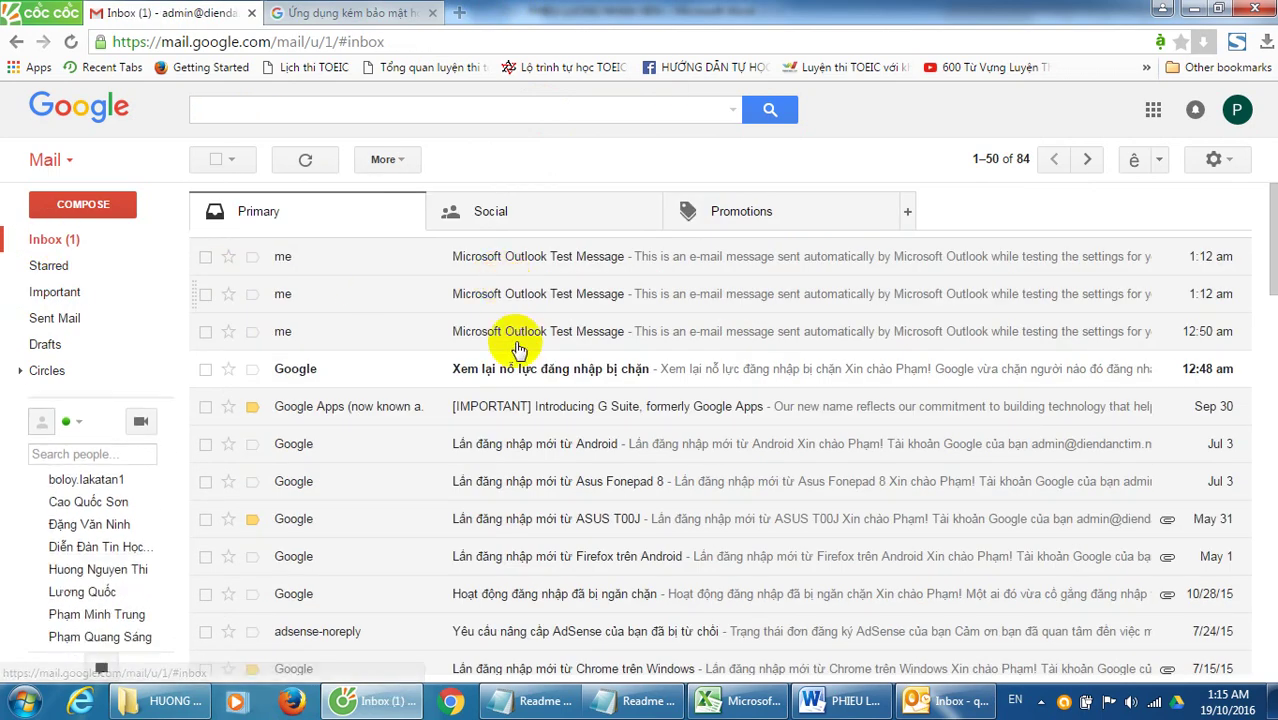
click(507, 372)
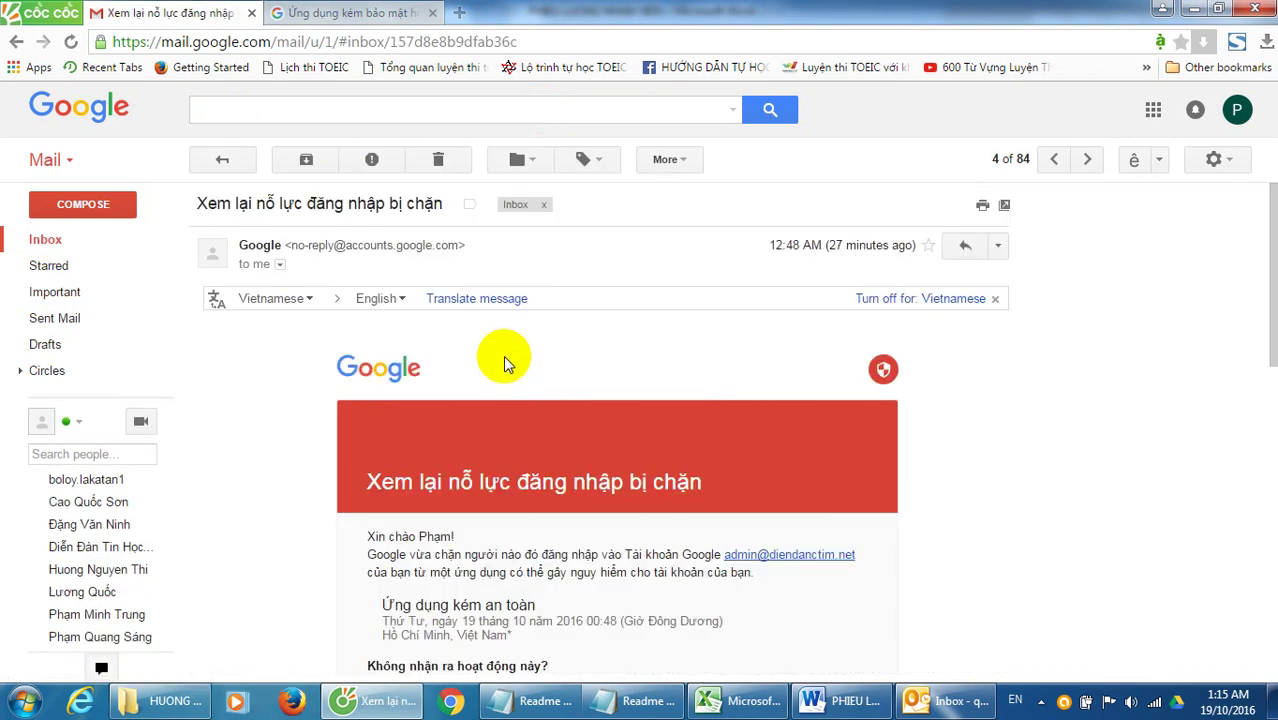
scroll(503, 360, down, 4)
scroll(505, 357, up, 3)
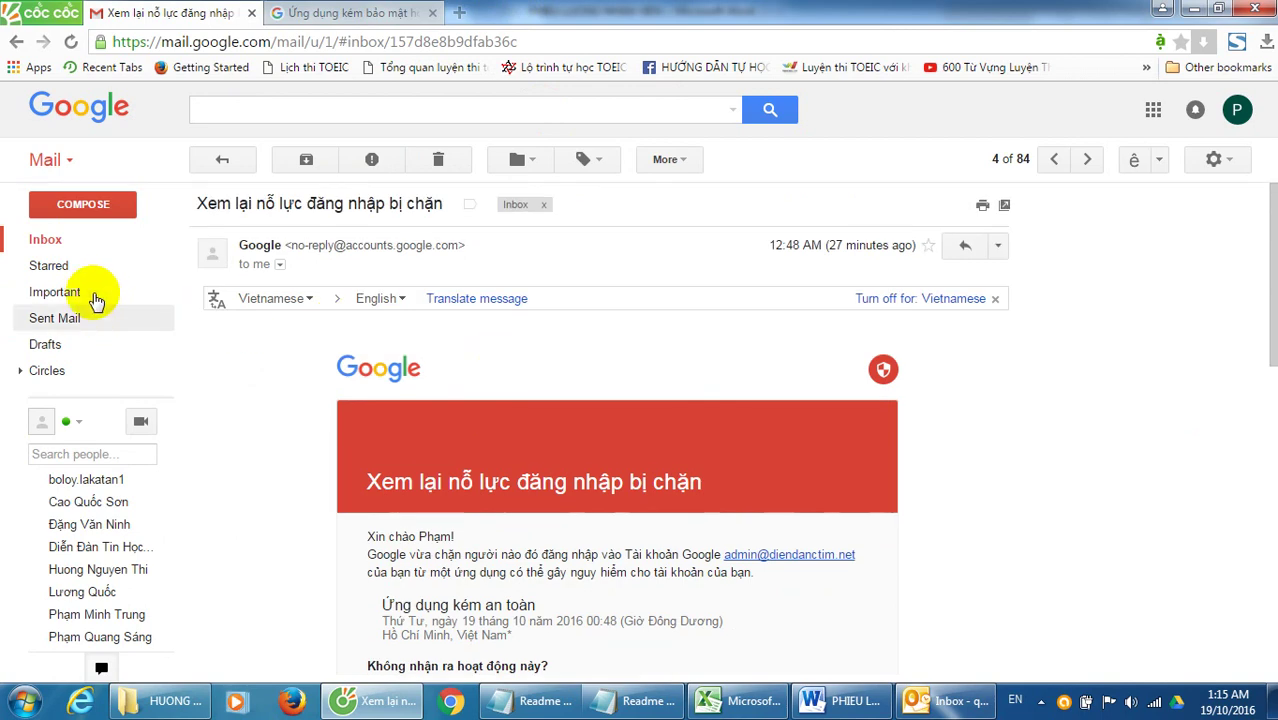
click(40, 242)
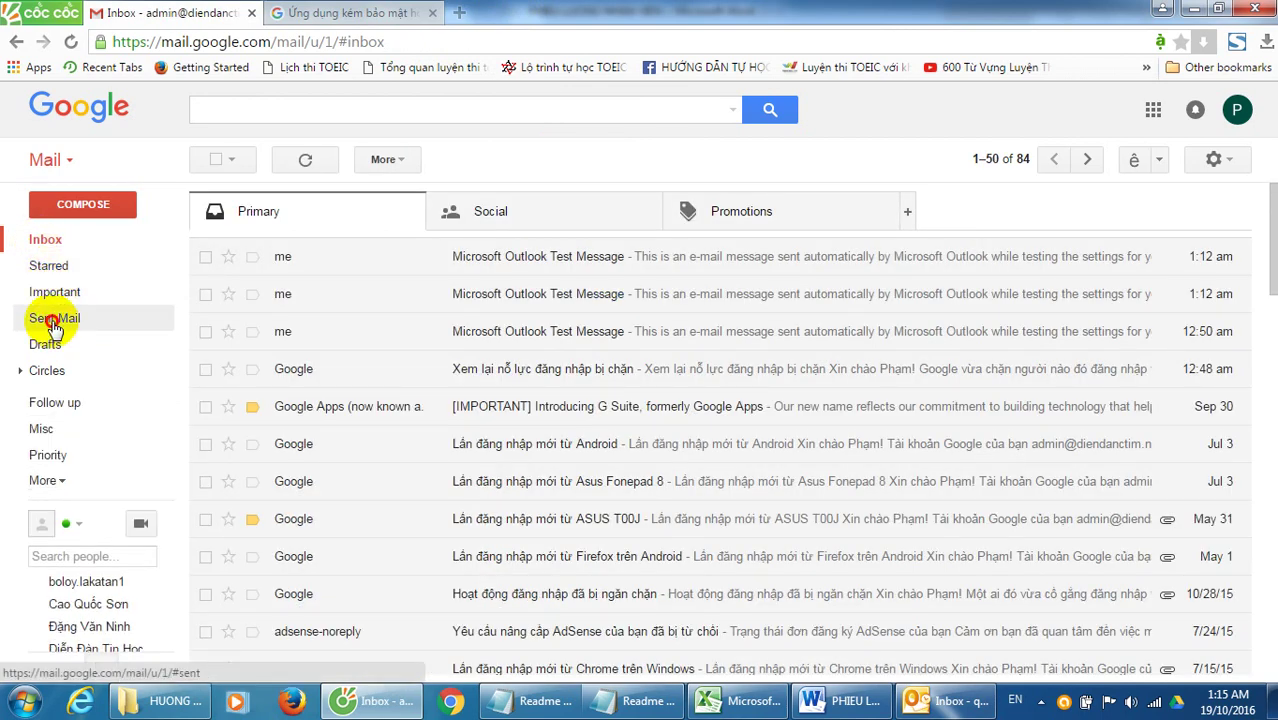
click(54, 318)
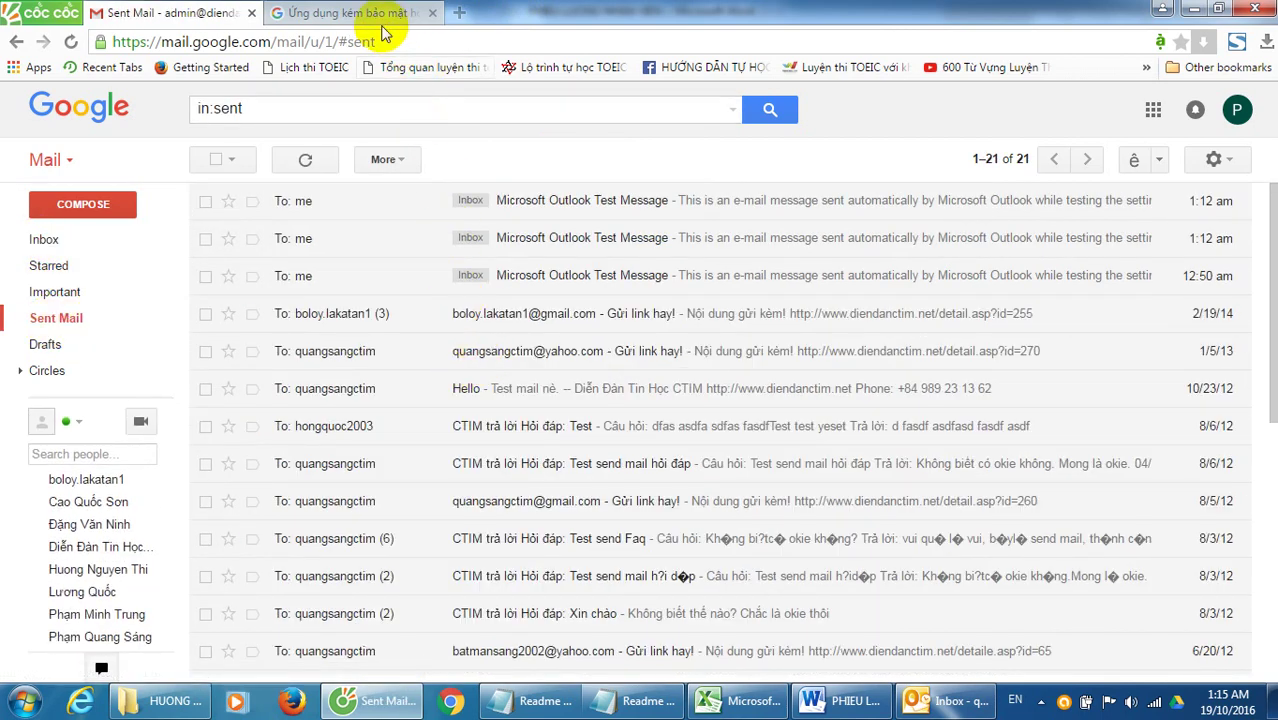
click(419, 20)
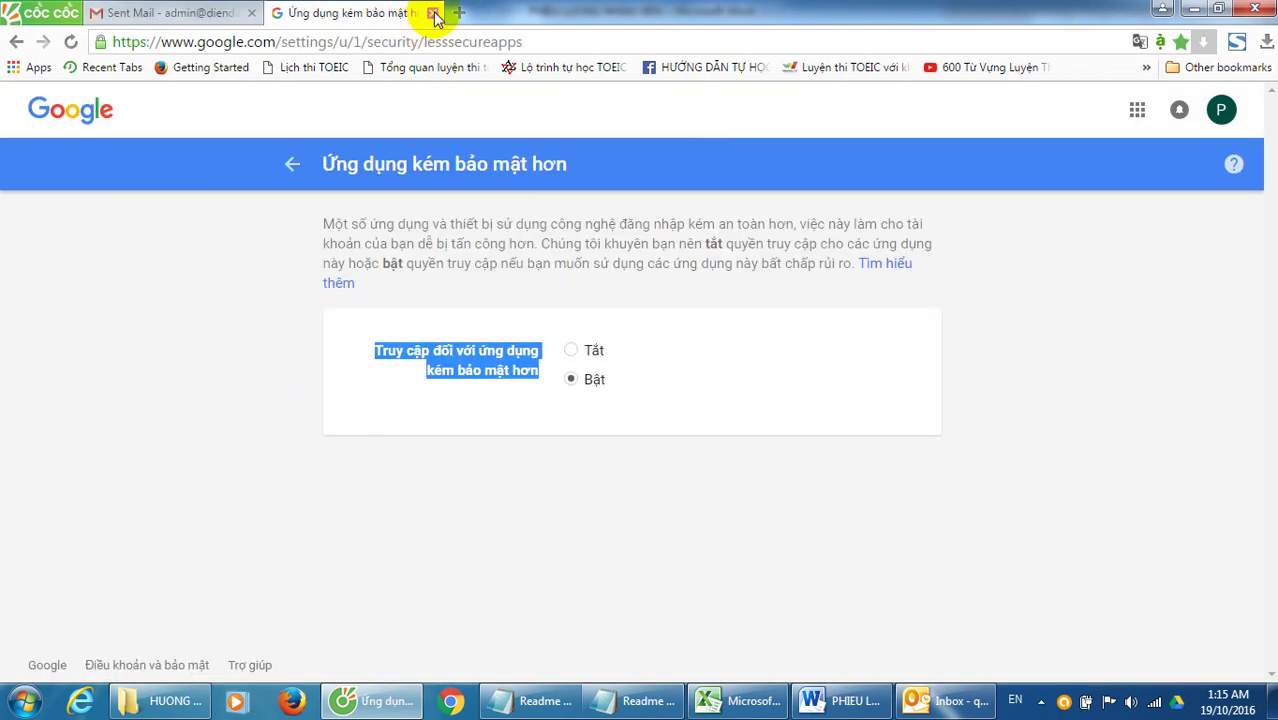
Step: Close the less-secure-apps tab and load gmail.com in a new tab
click(432, 12)
click(270, 13)
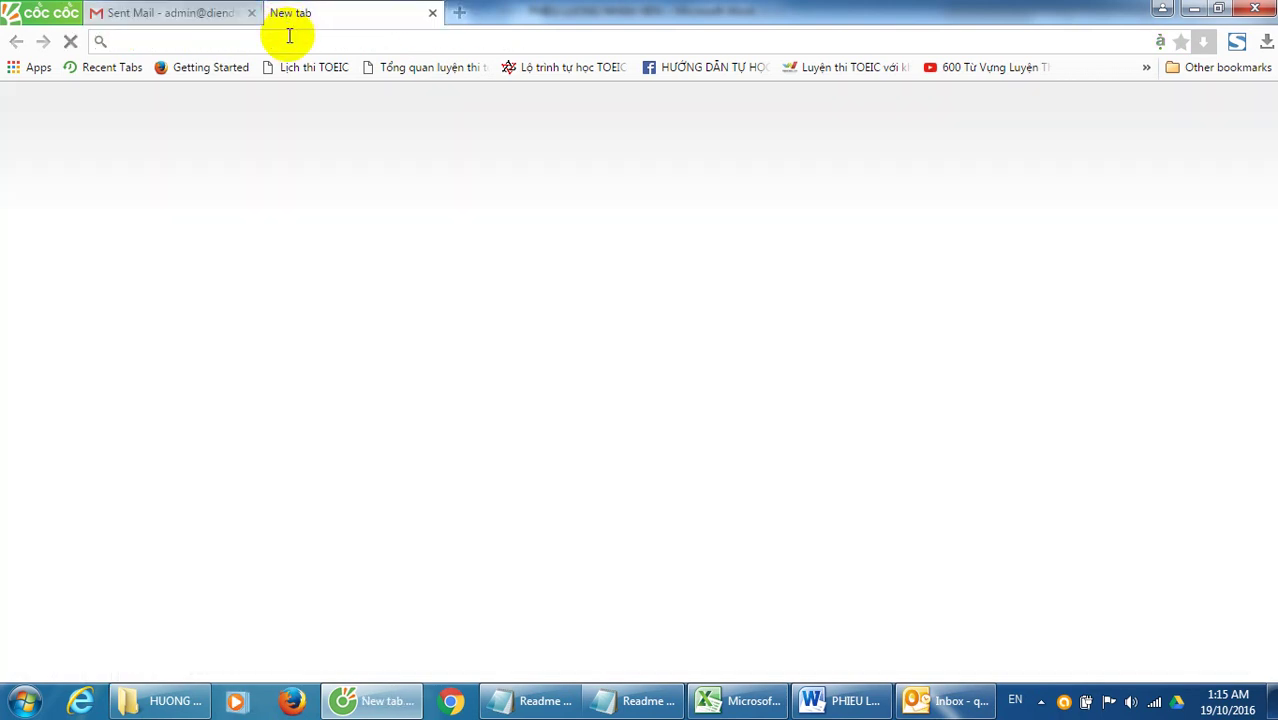
text(G)
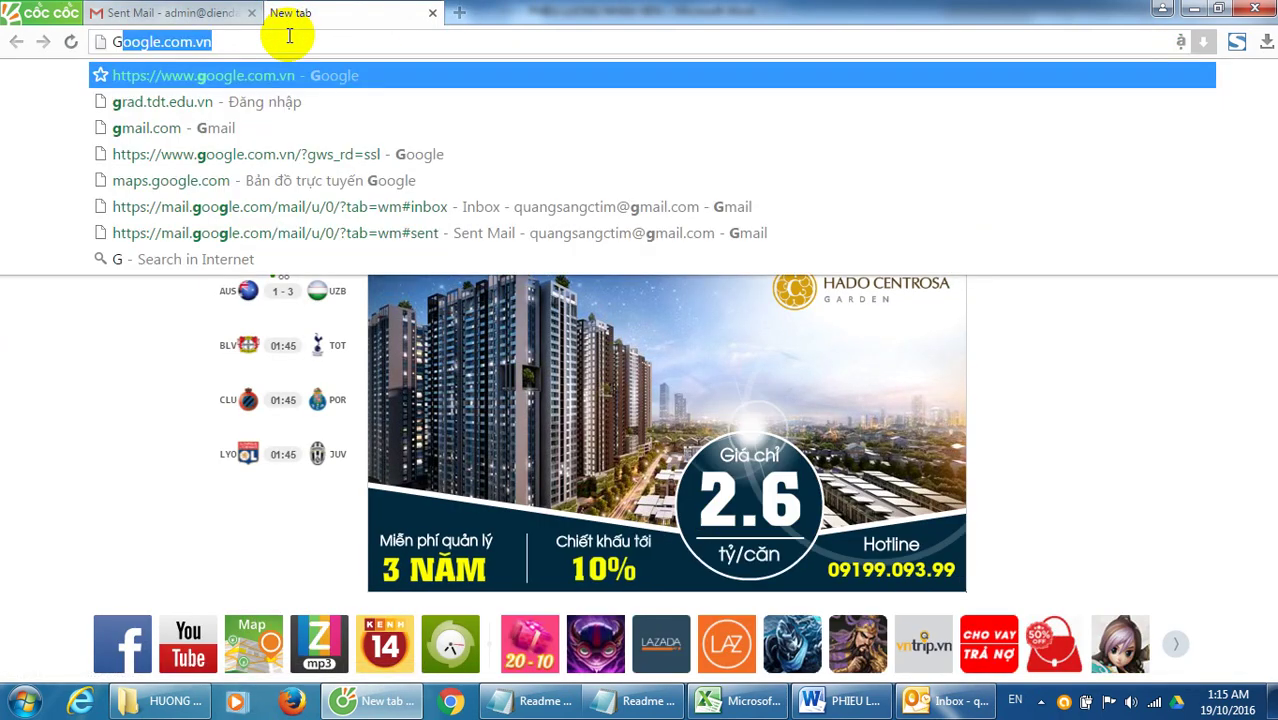
text(MAIl.com)
key(Return)
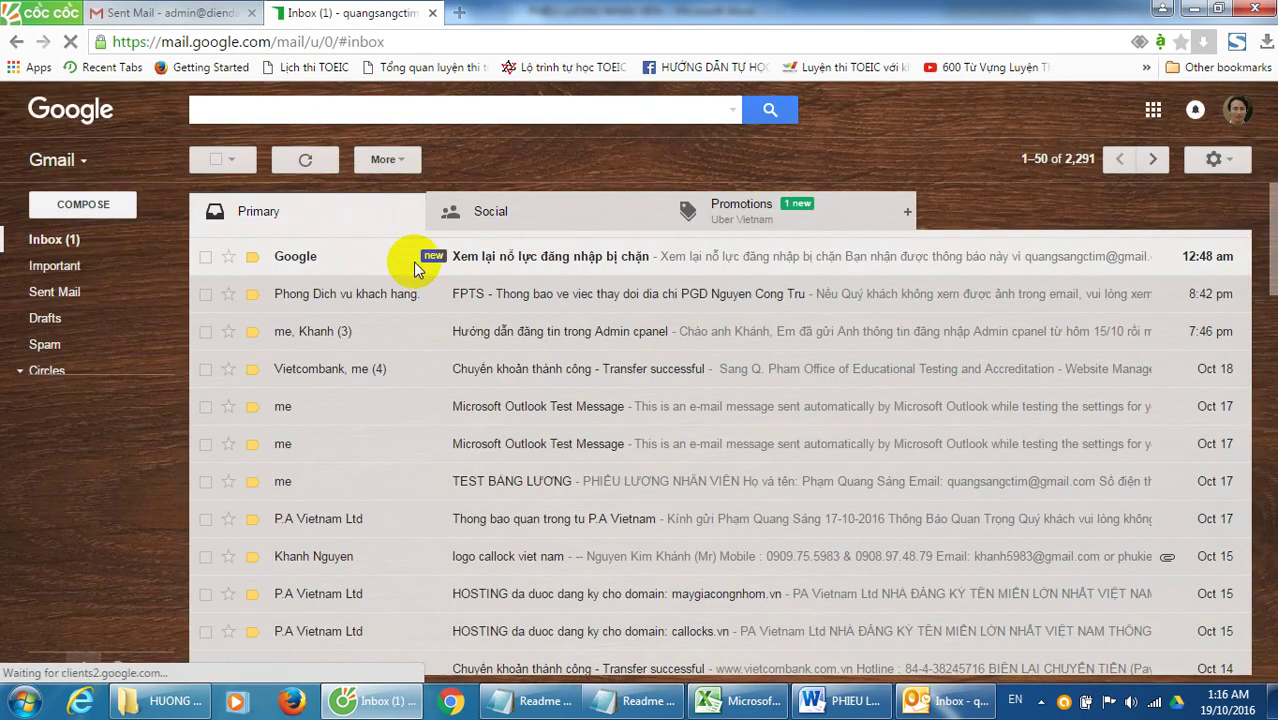
Step: Read Google's blocked sign-in alert email through, then return to the Gmail inbox
click(558, 265)
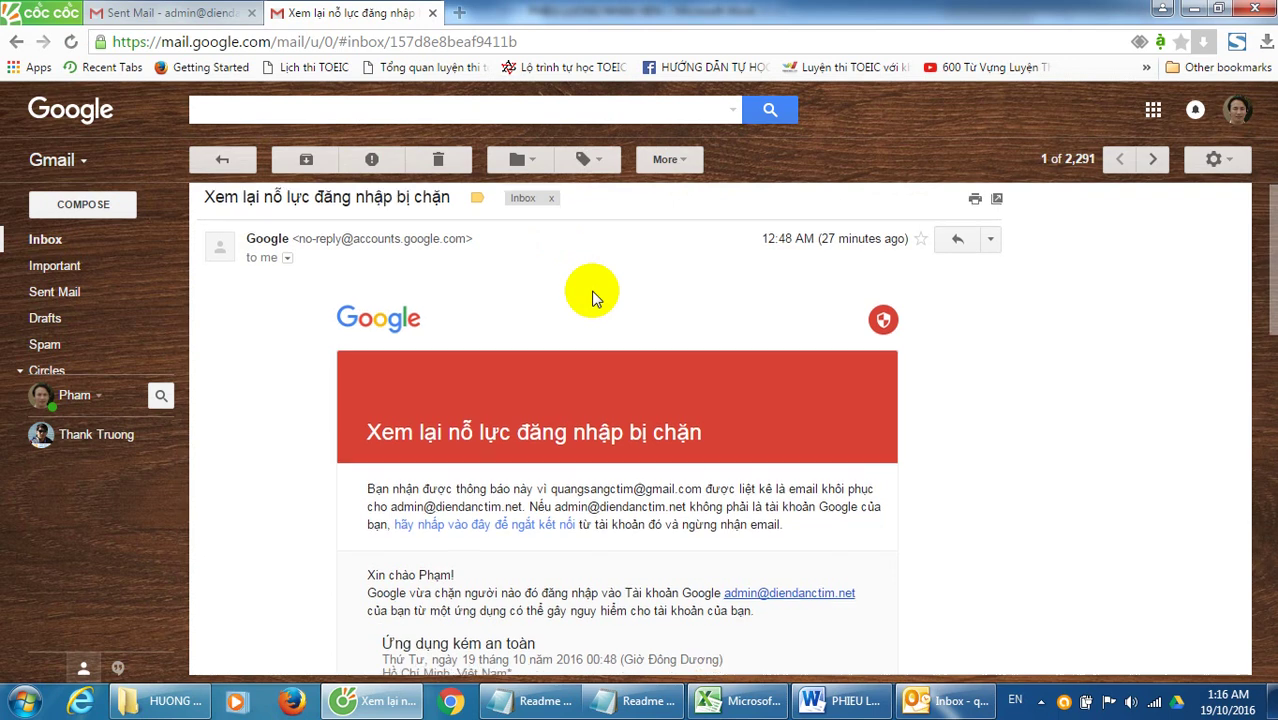
scroll(593, 297, down, 2)
scroll(593, 293, down, 2)
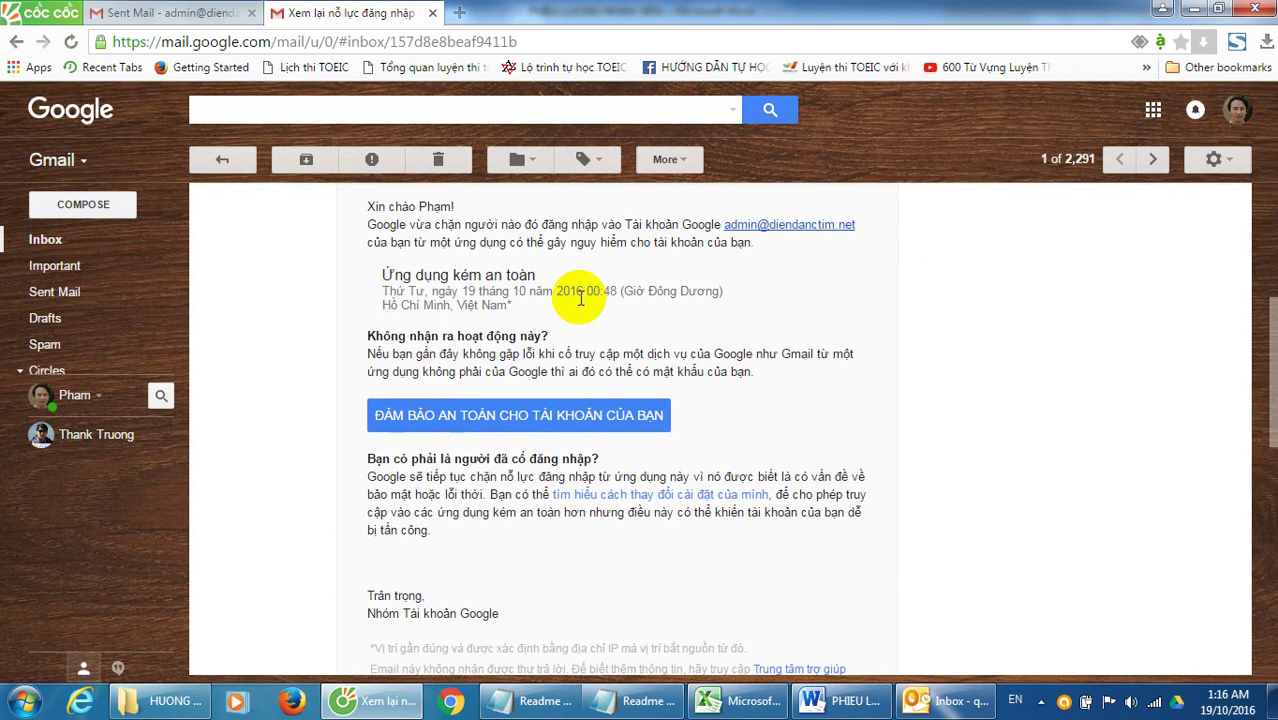
scroll(578, 300, up, 2)
scroll(578, 300, up, 2)
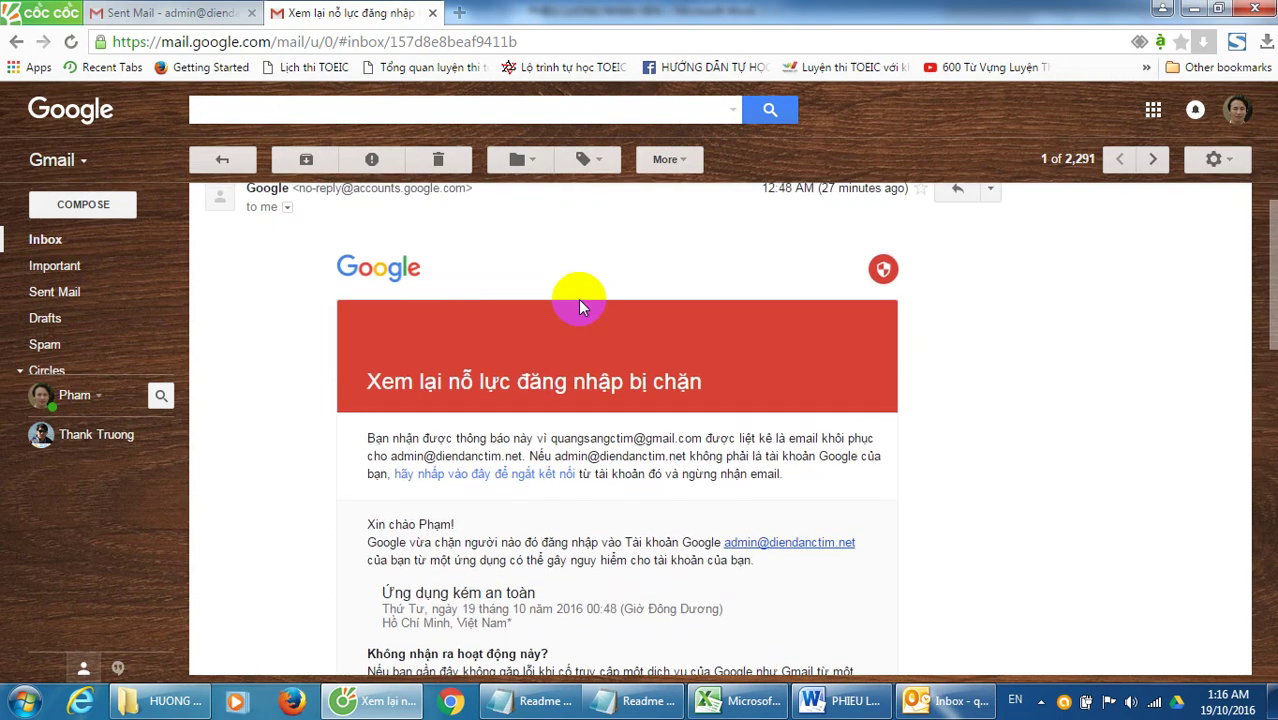
click(55, 240)
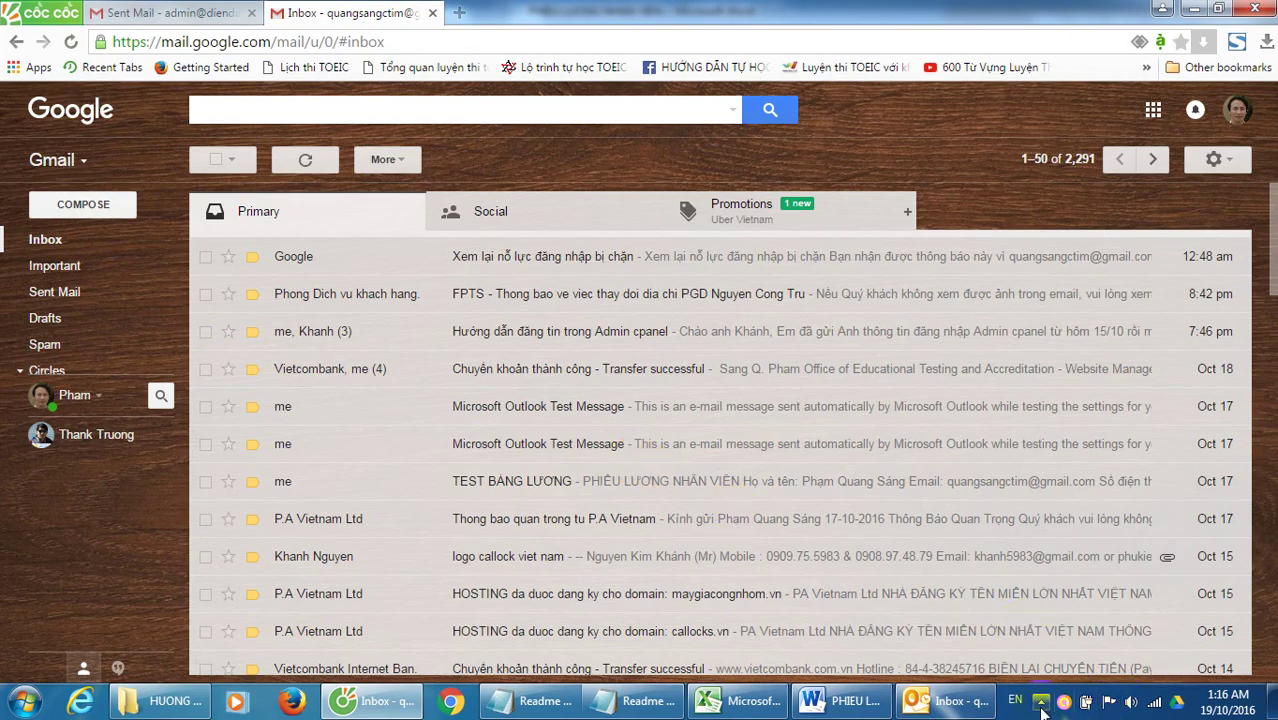
Step: Check the Outlook, Readme and BANG LUONG THANG 10-2016 windows, then return to the browser
click(945, 704)
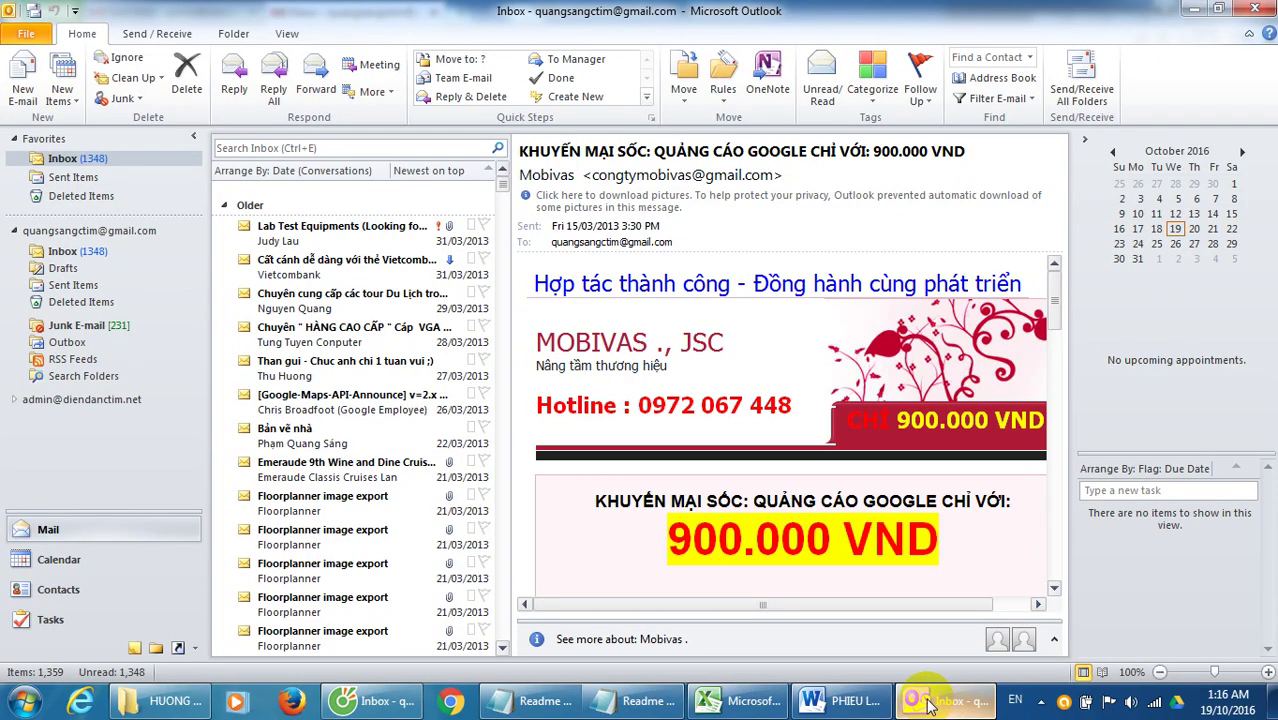
click(535, 705)
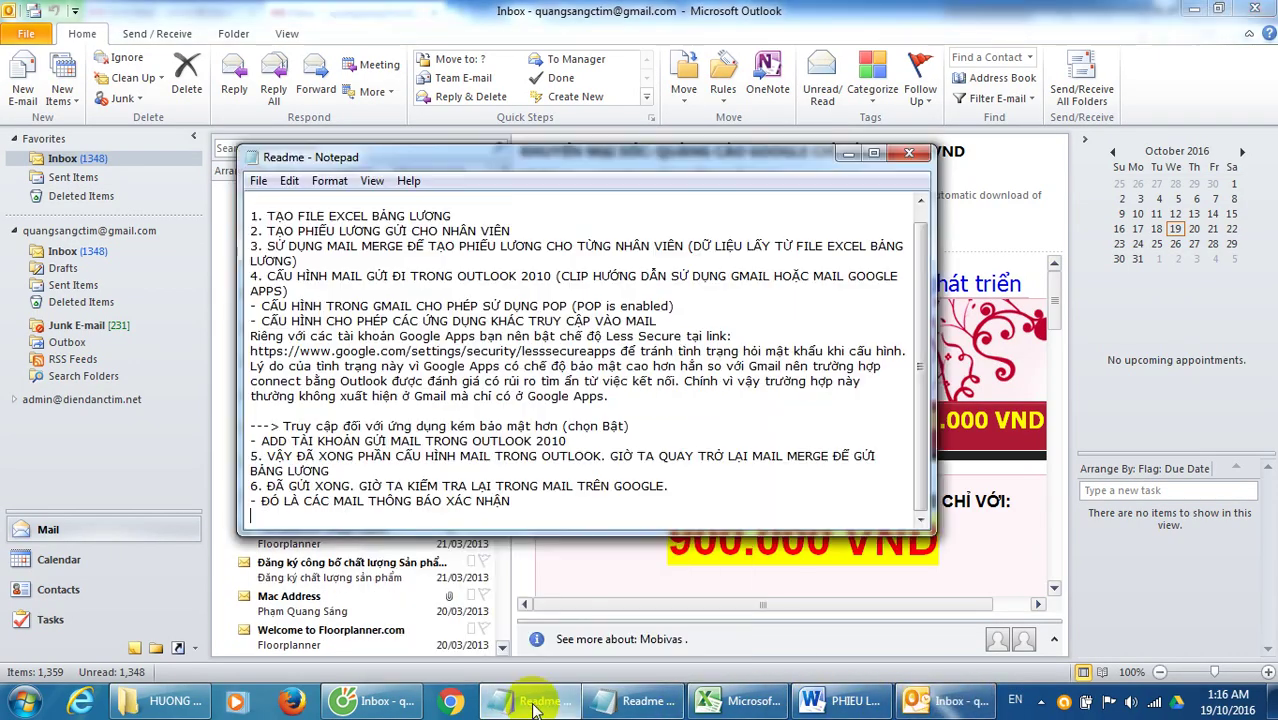
click(630, 704)
click(752, 706)
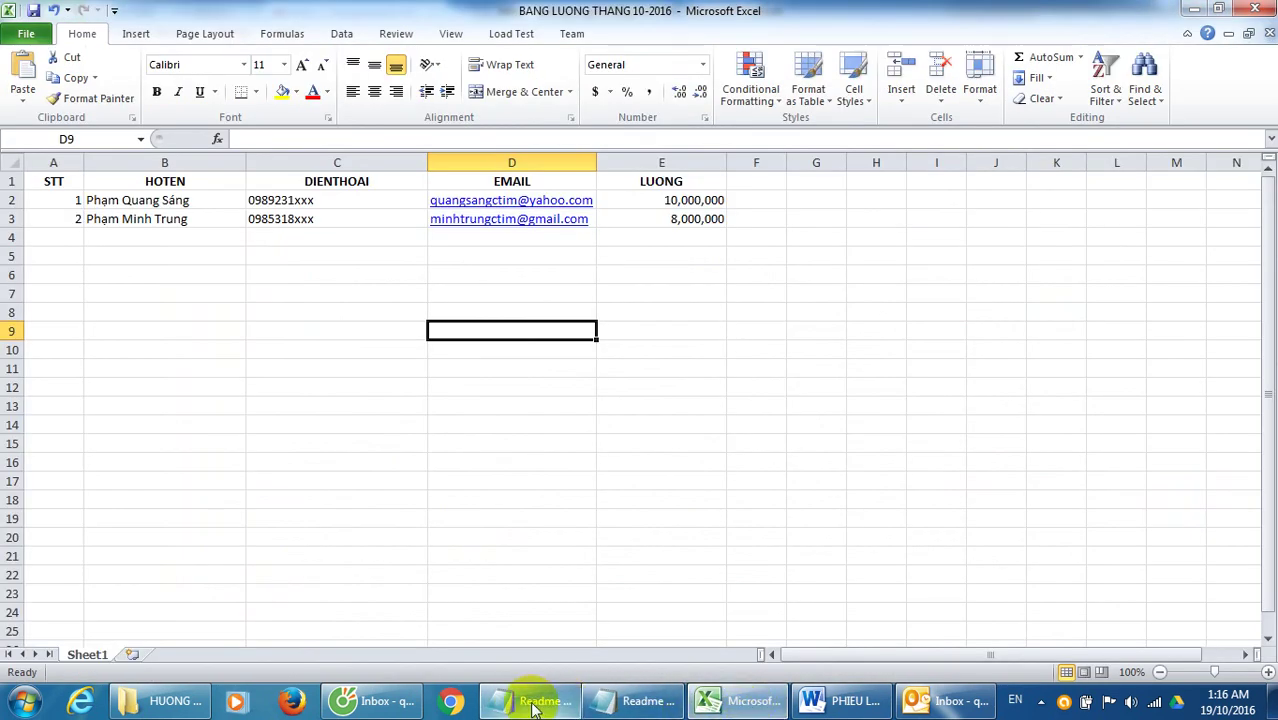
click(372, 702)
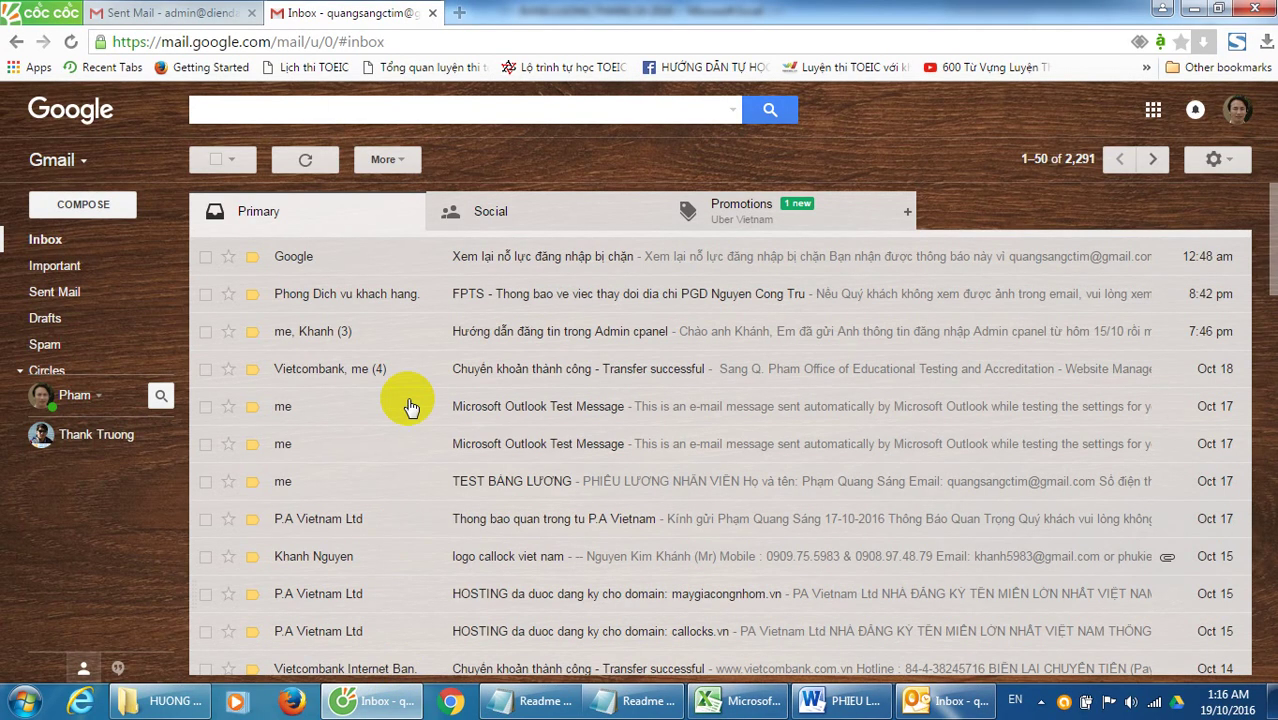
click(462, 13)
Step: Open Yahoo Mail from the 'MAIL' suggestion and read the 'BẢNG LƯƠNG THÁNG 10-2016' payslip email
text(MAIL)
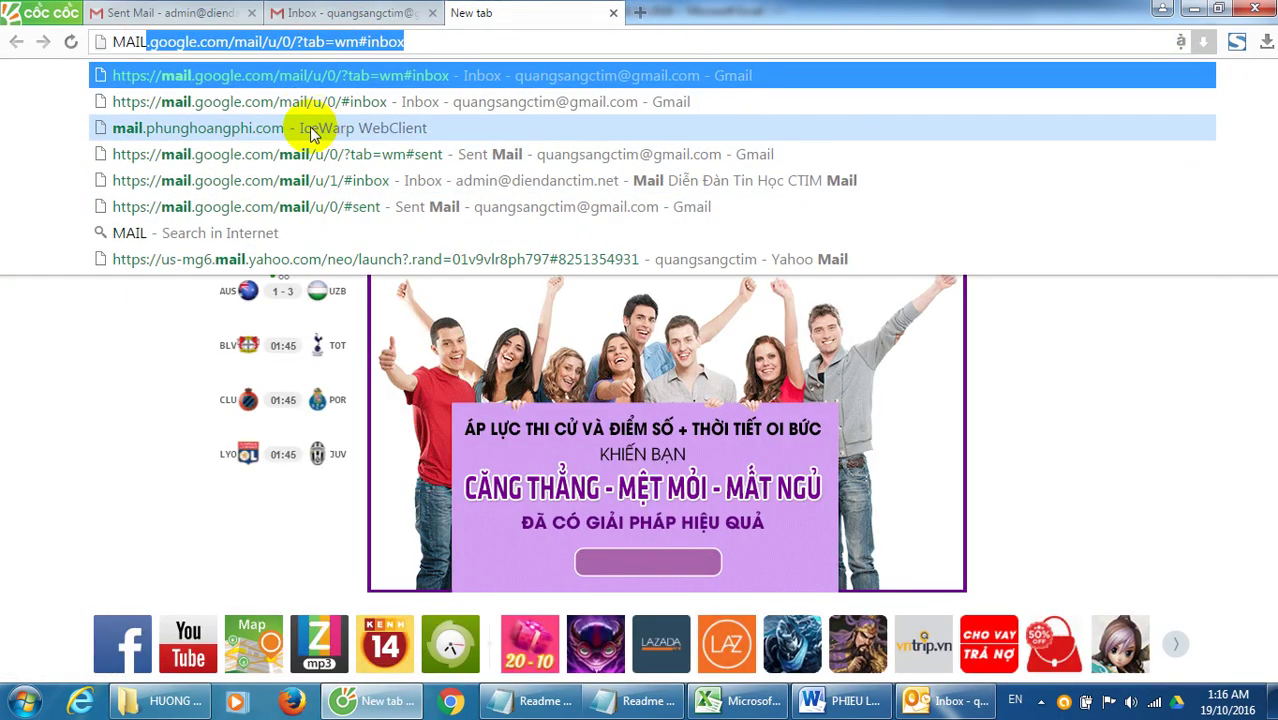
click(264, 259)
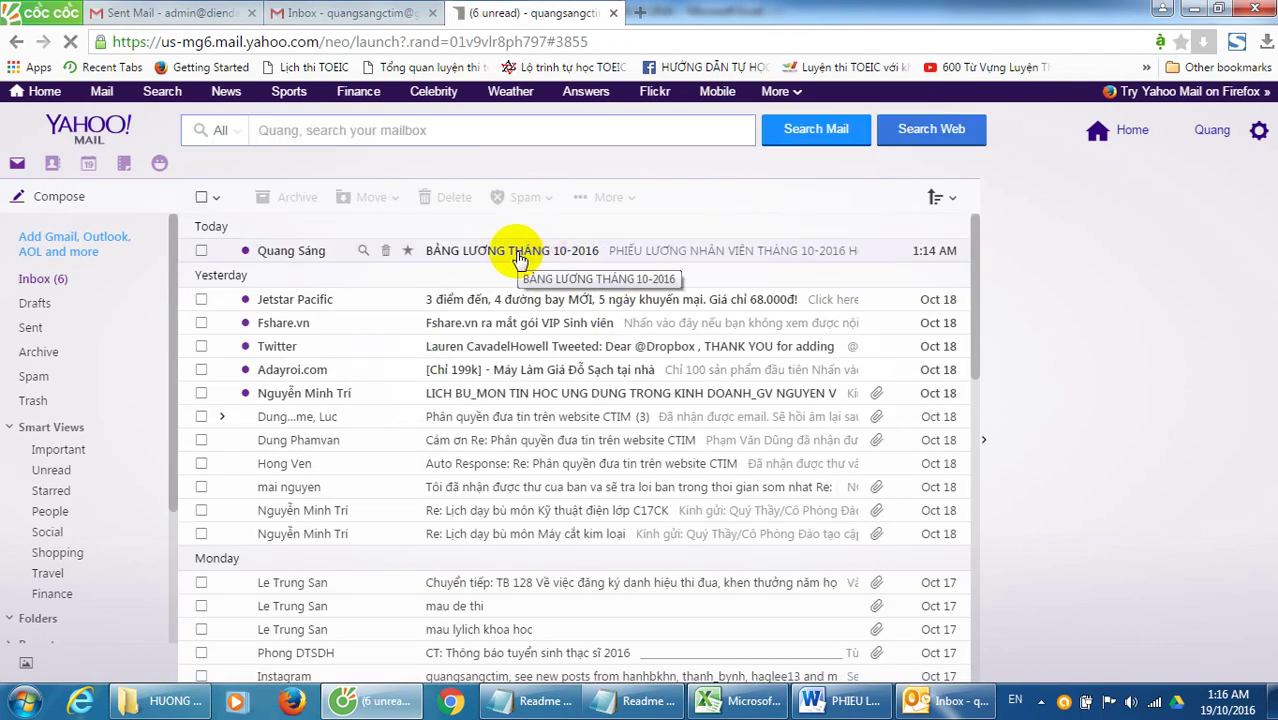
click(518, 256)
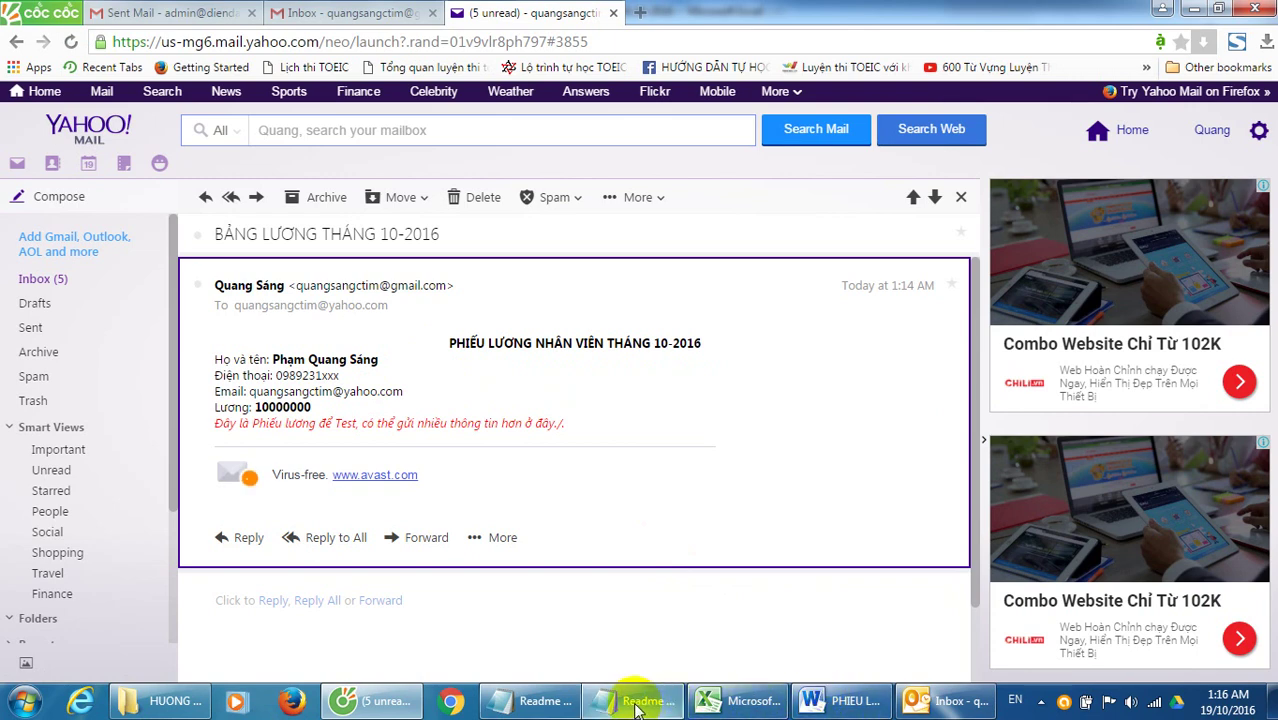
click(535, 705)
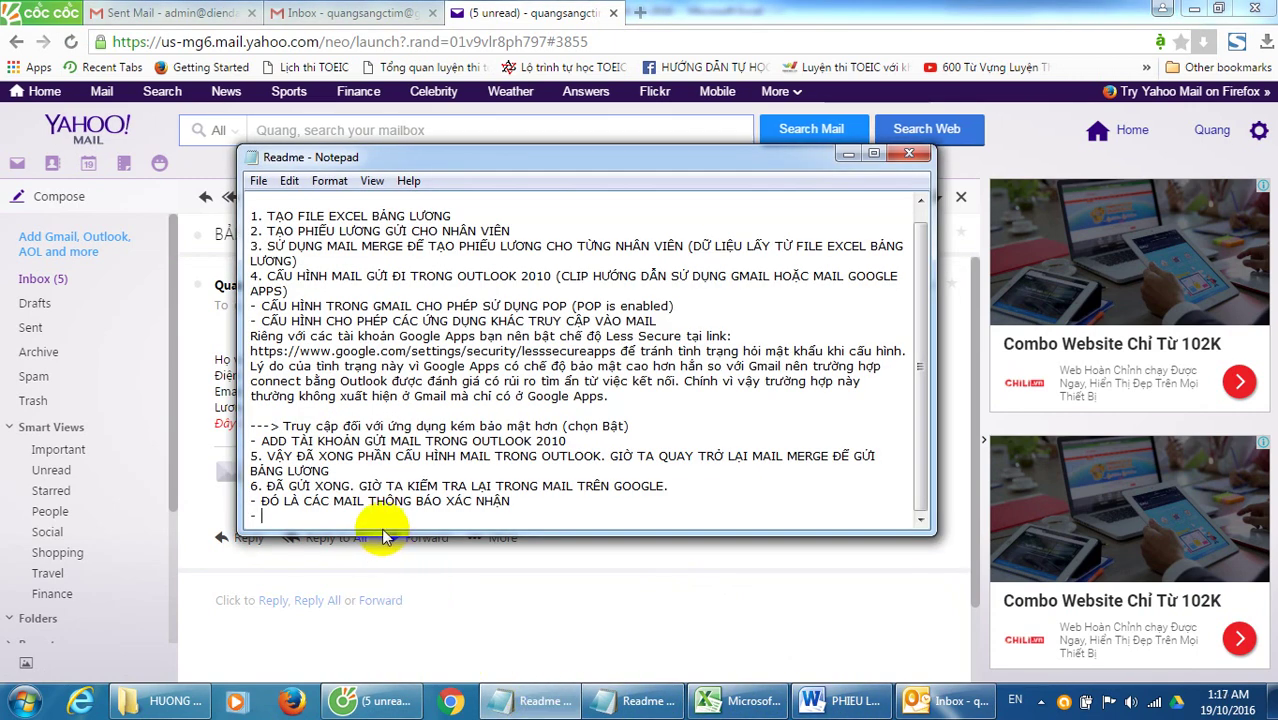
Step: Append ' VÀ CÁC CẢNH BÁO CỦA GMAIL' and add '- MAIL NHÂN VIÊN ĐÃ NHẬN ĐƯỢC BẢNG LƯƠNG THÁNG 10-2016'
click(531, 499)
text(VÀ CÁC CẢNH BÁO CỦA GMAIL)
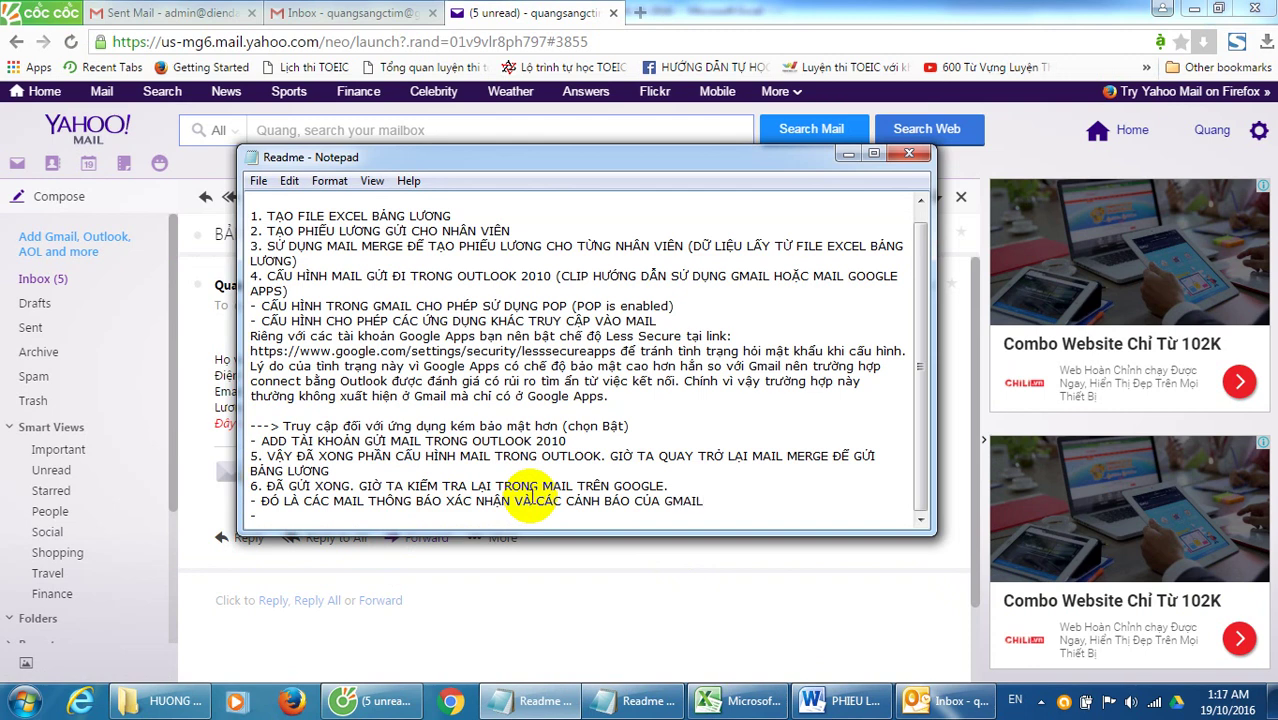
click(268, 515)
text(MAIL NHÂN VIÊN ĐÃ NHẬN ĐƯỢC BẢNG LƯƠNG THÁNG 10-2016)
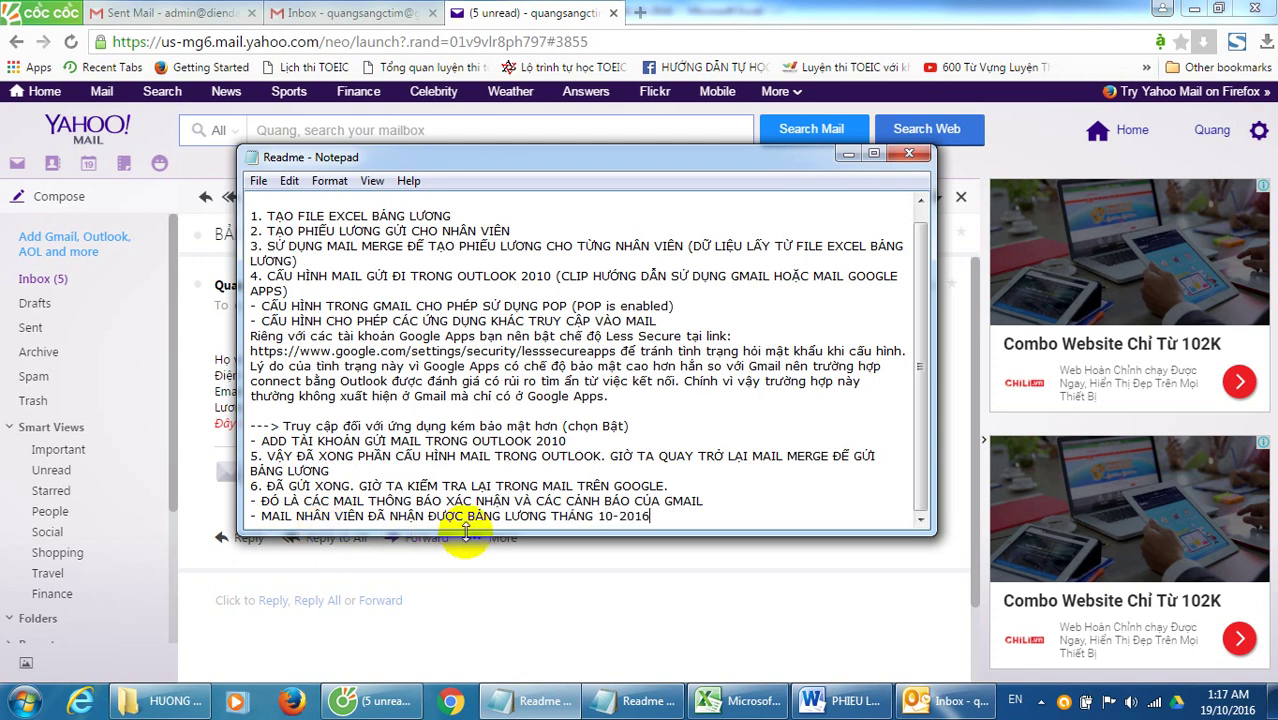
click(845, 702)
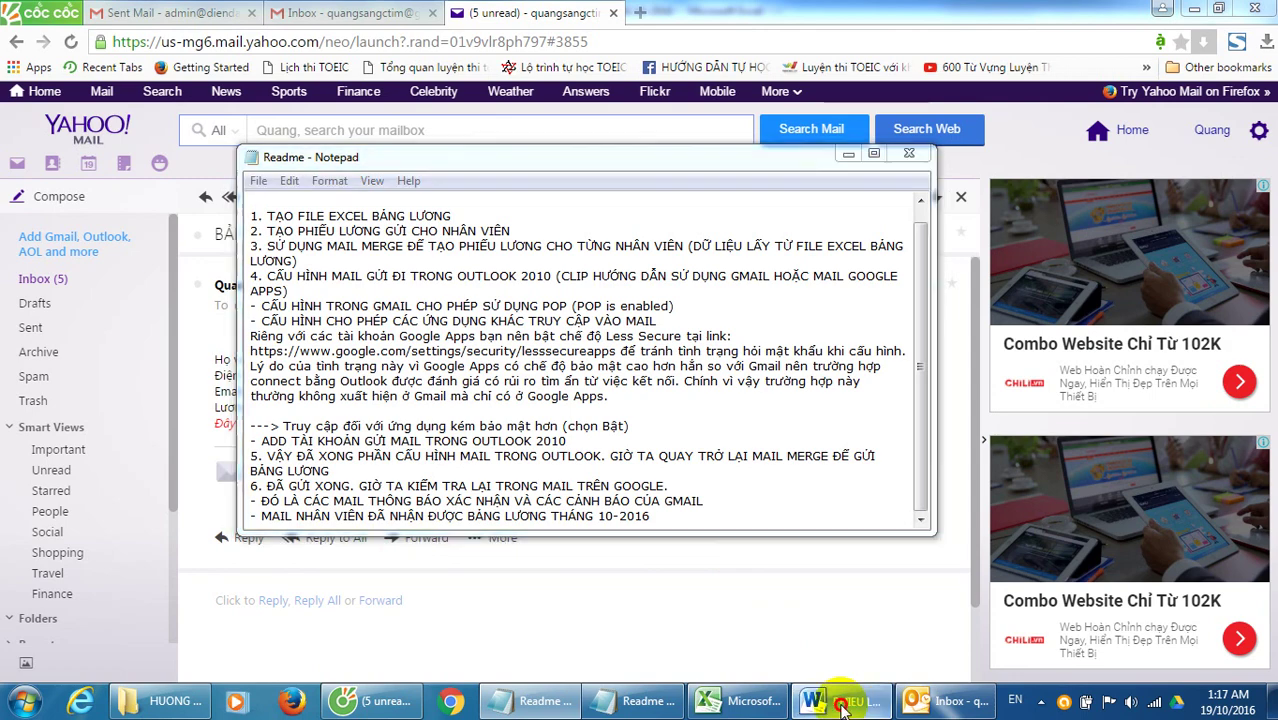
click(770, 700)
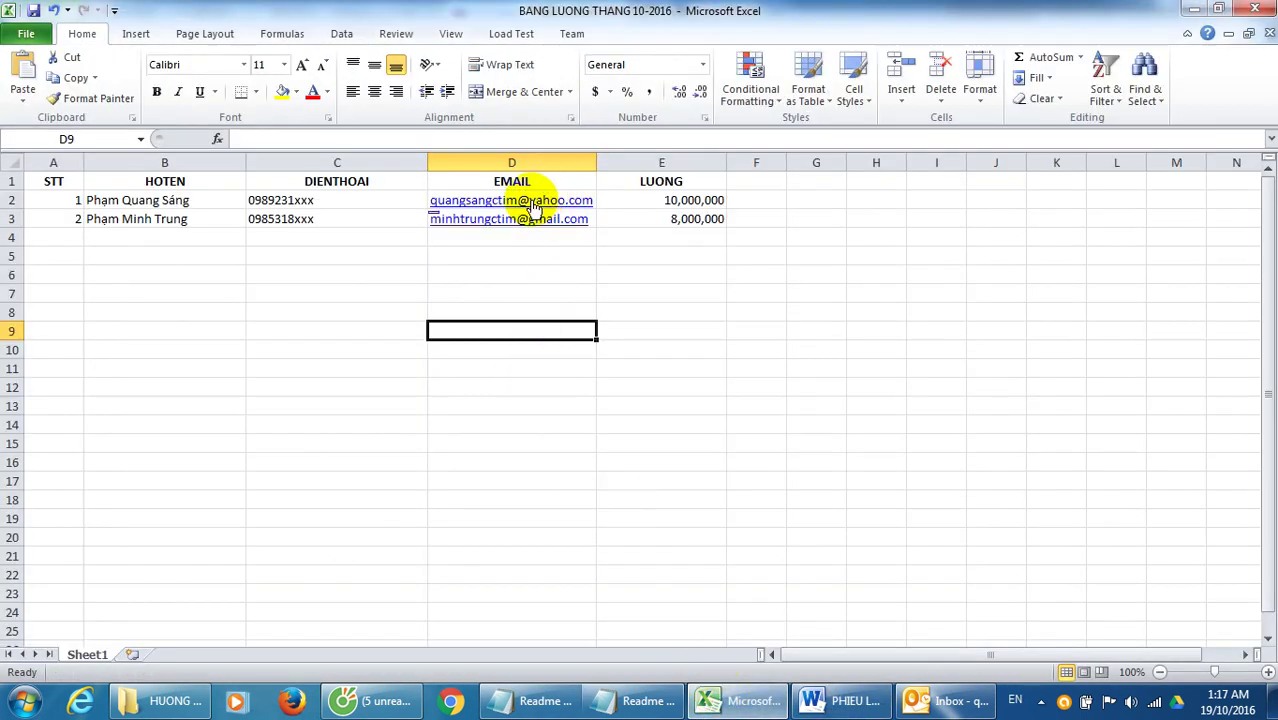
click(385, 700)
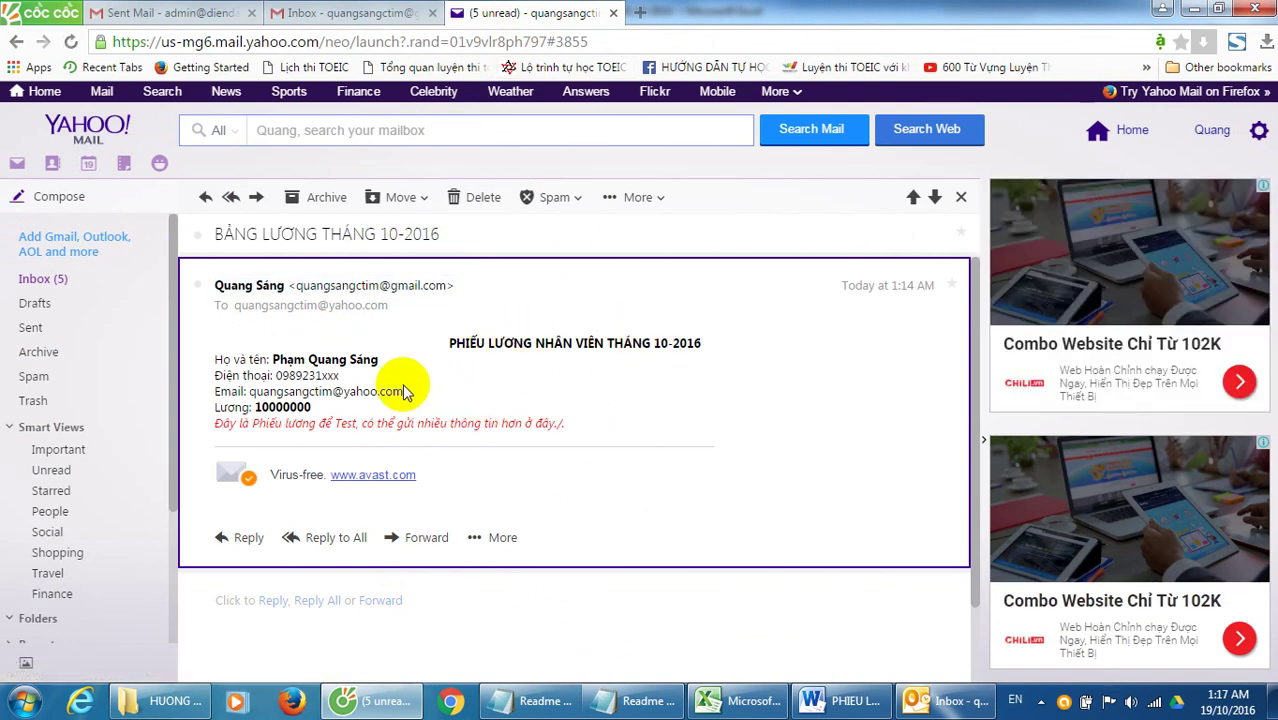
drag(405, 391, 247, 391)
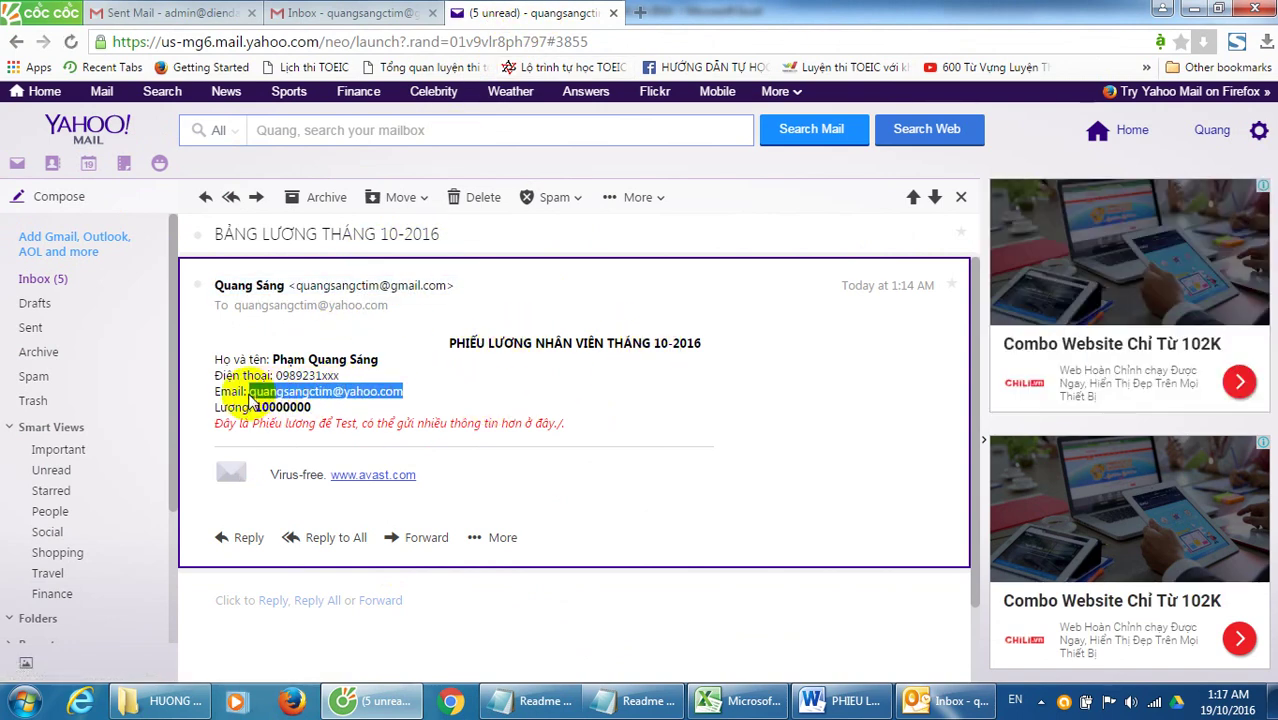
click(52, 280)
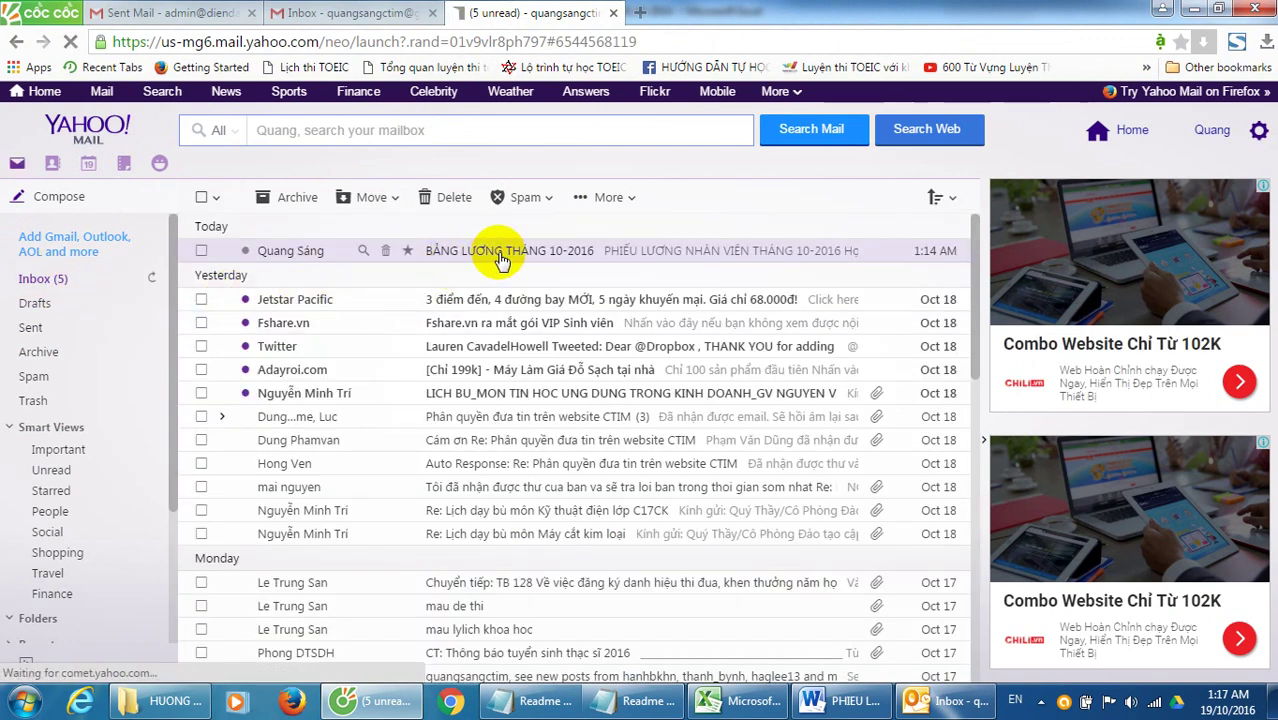
click(510, 254)
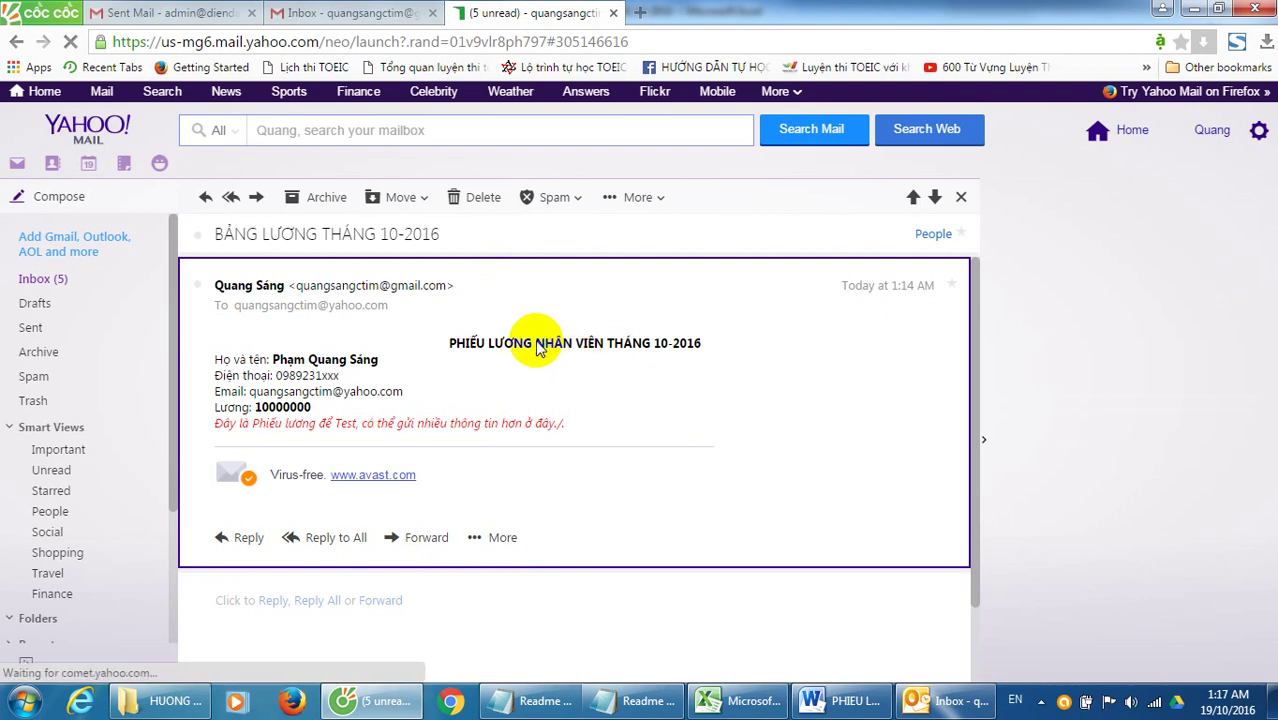
click(540, 700)
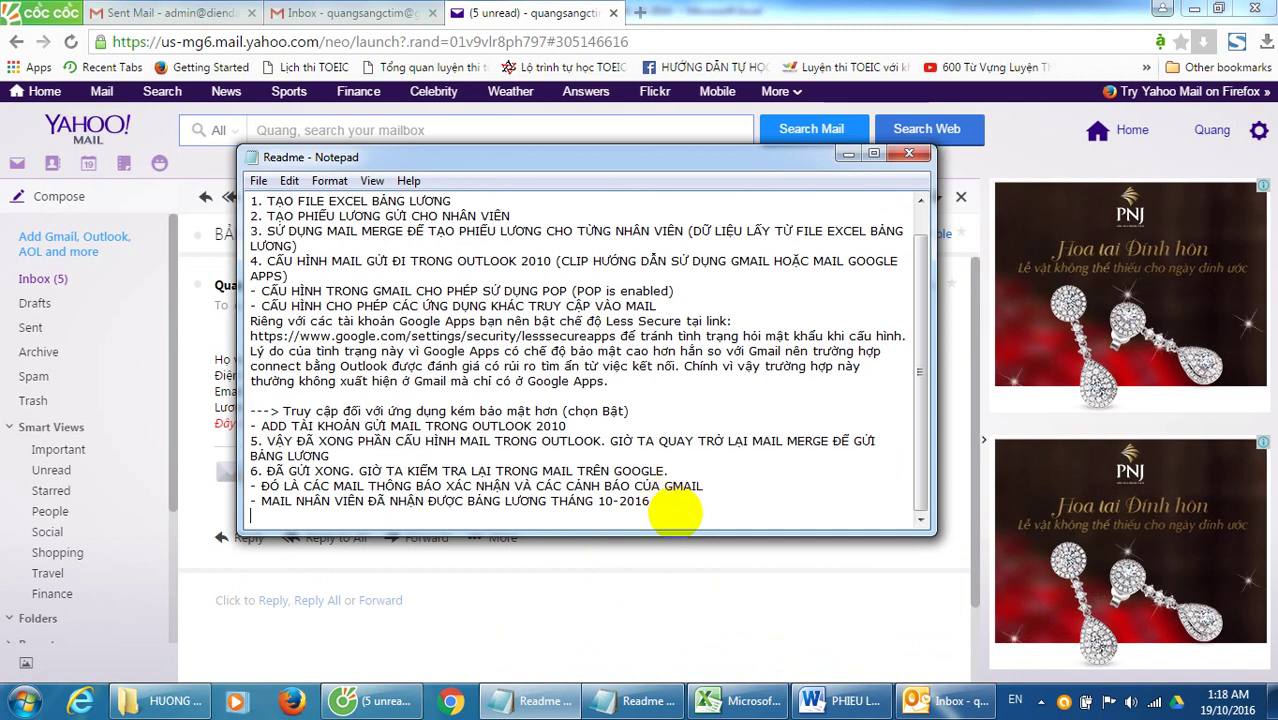
Step: End the Readme with a new line '--------------HOÀN THÀNH'
key(Return)
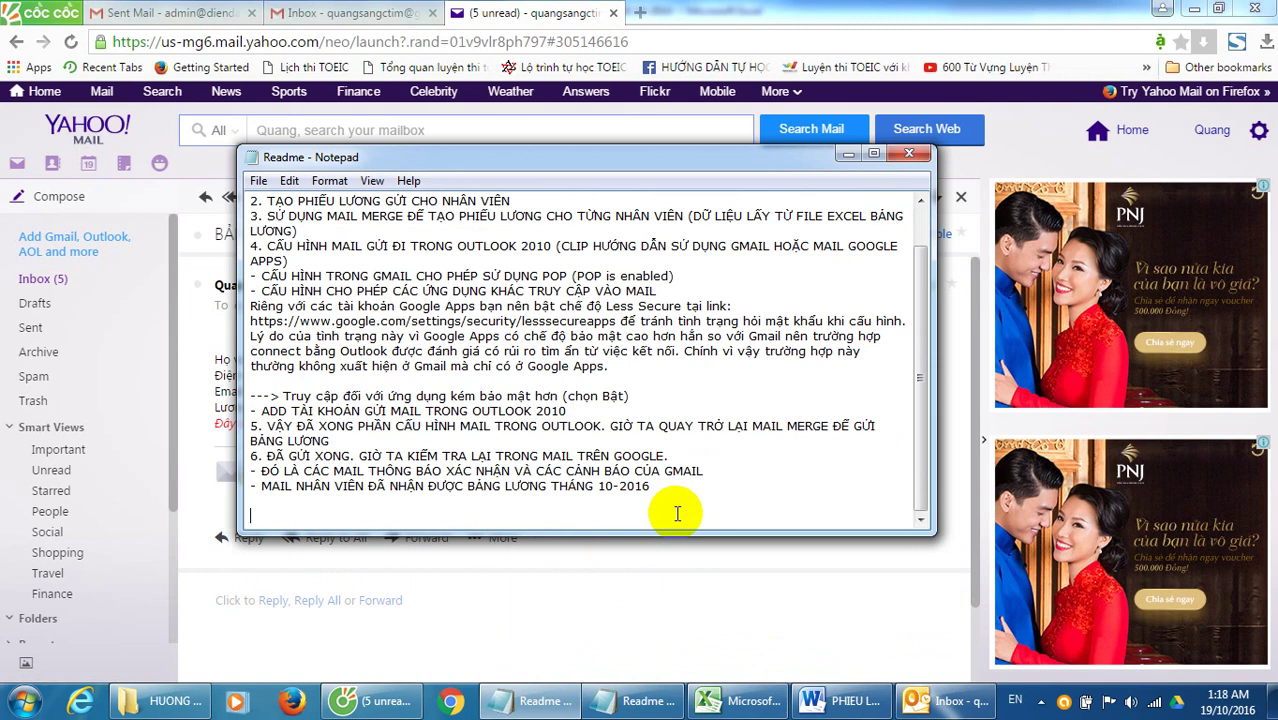
text(-----)
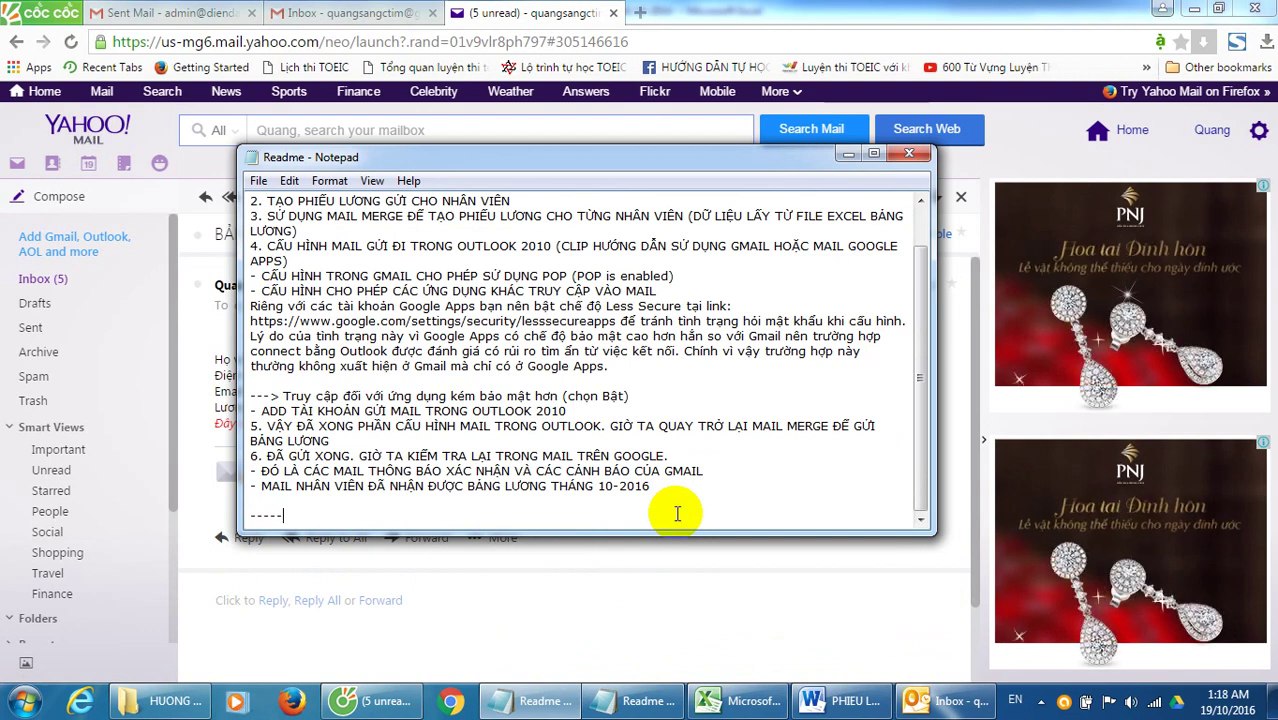
text(---------HOÀN )
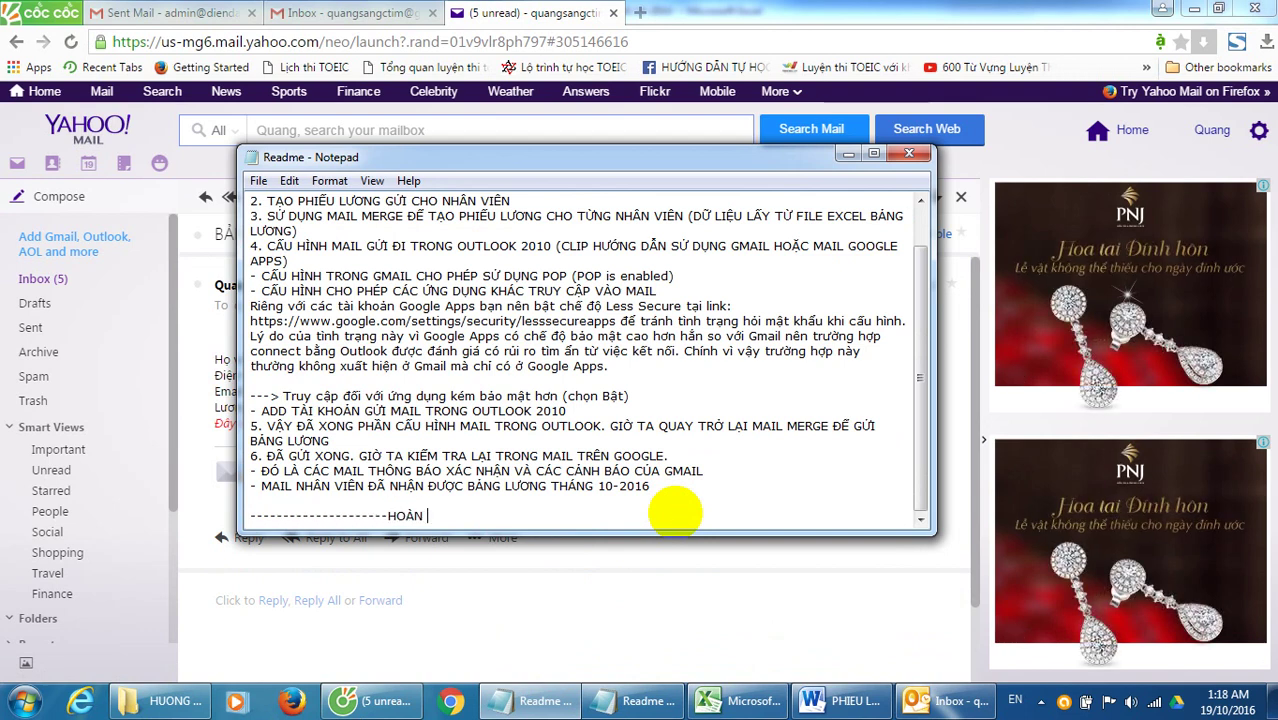
text(THÀNH-------------------------)
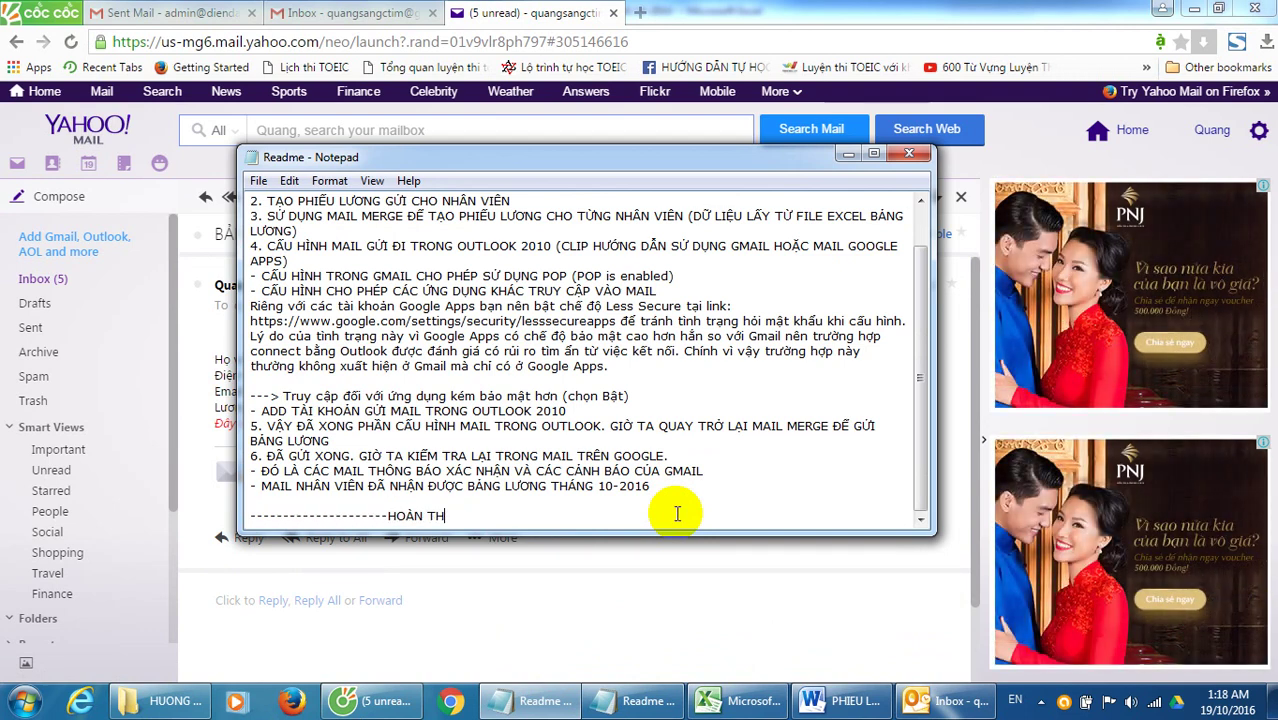